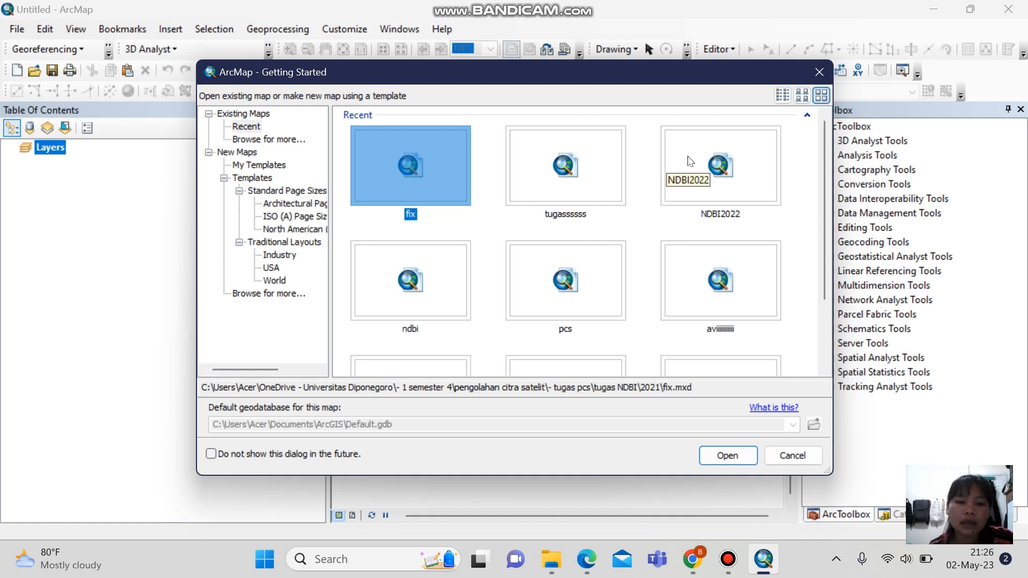
Create a new map from the Blank Map template in My Templates.
click(483, 215)
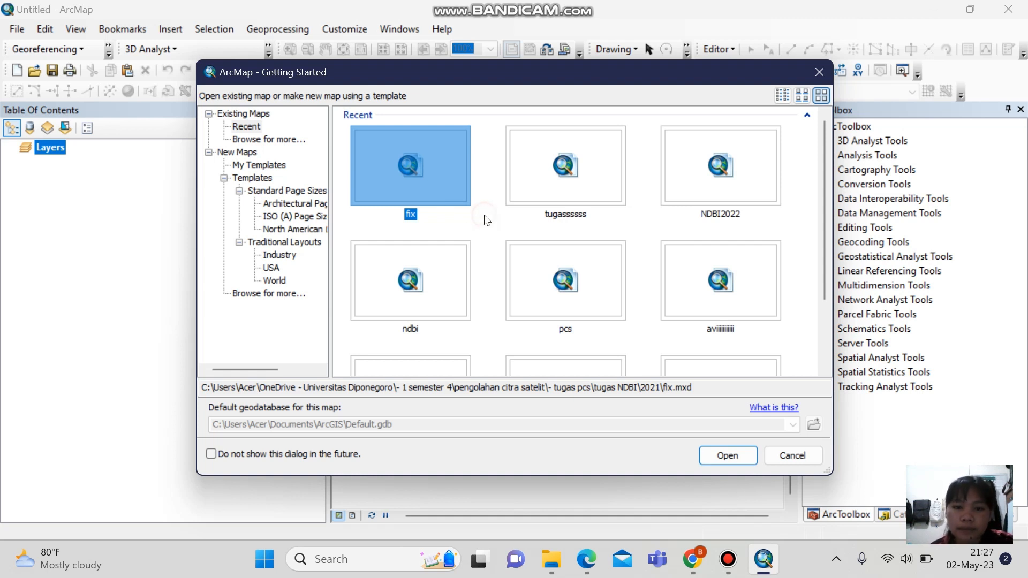
click(276, 167)
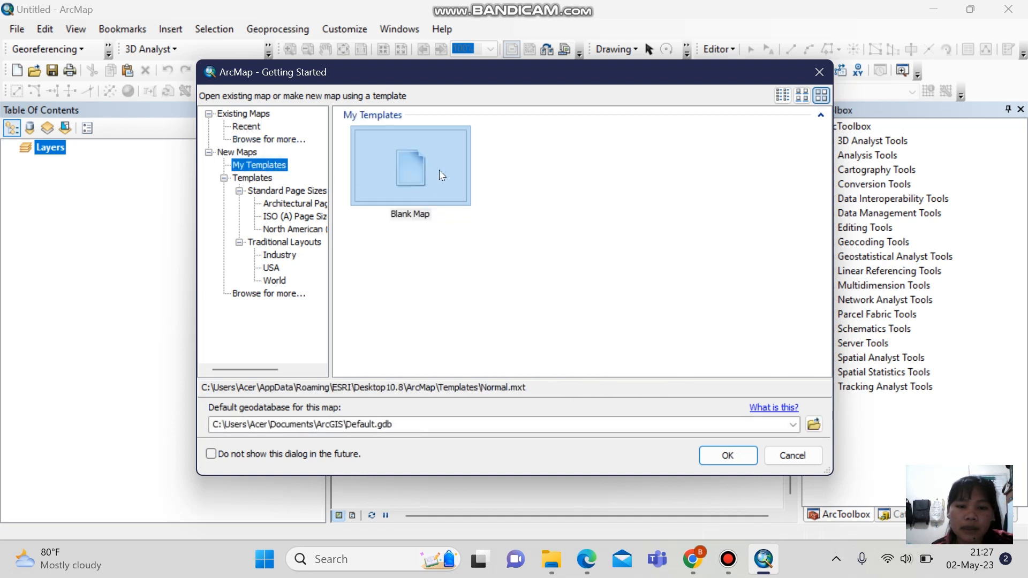
click(439, 169)
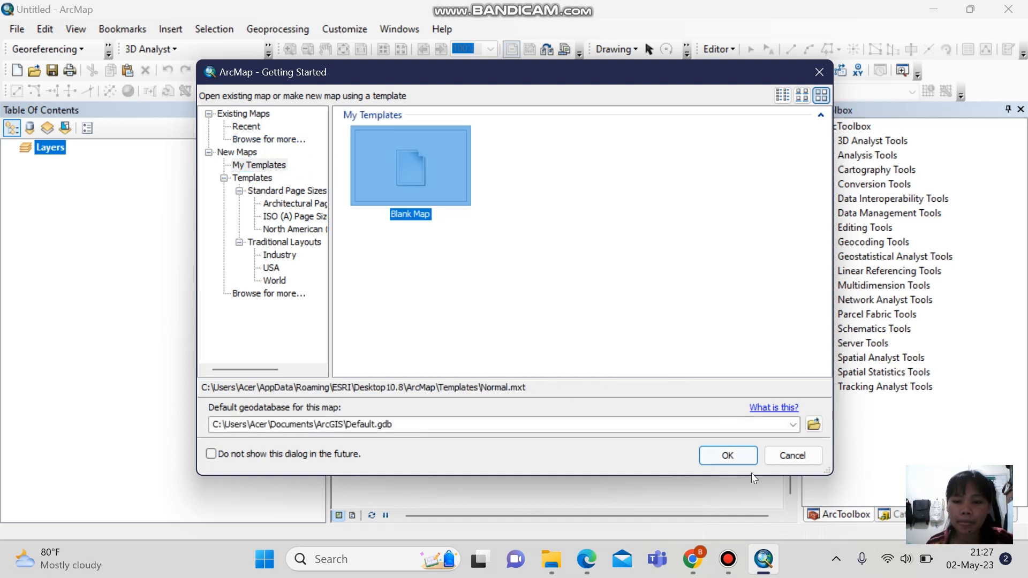
click(726, 455)
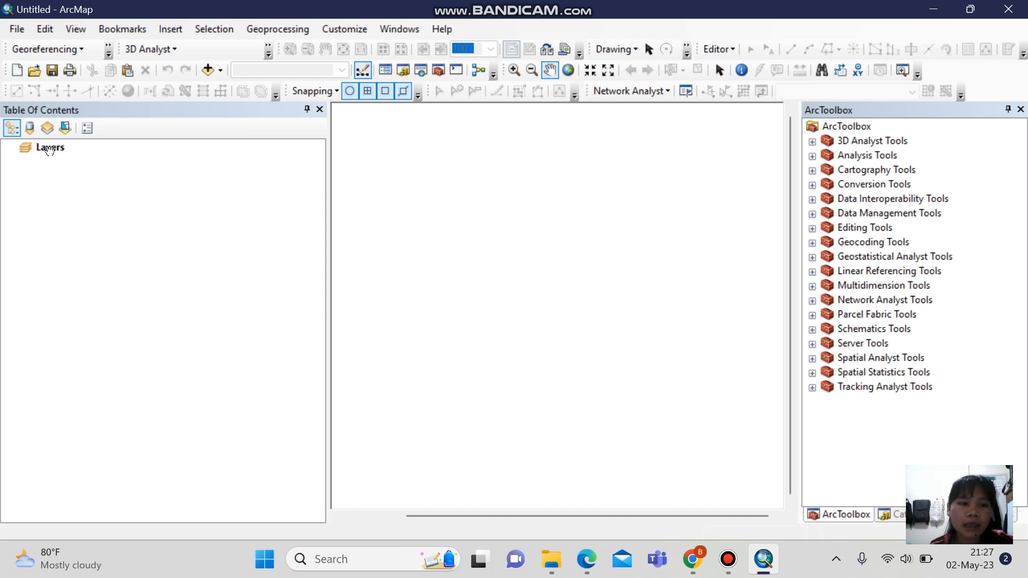
Add the Landsat 8 SR_B5, SR_B6 and SR_B7 TIF bands from the tugas NDBI\2015 folder to the Layers data frame.
right_click(52, 152)
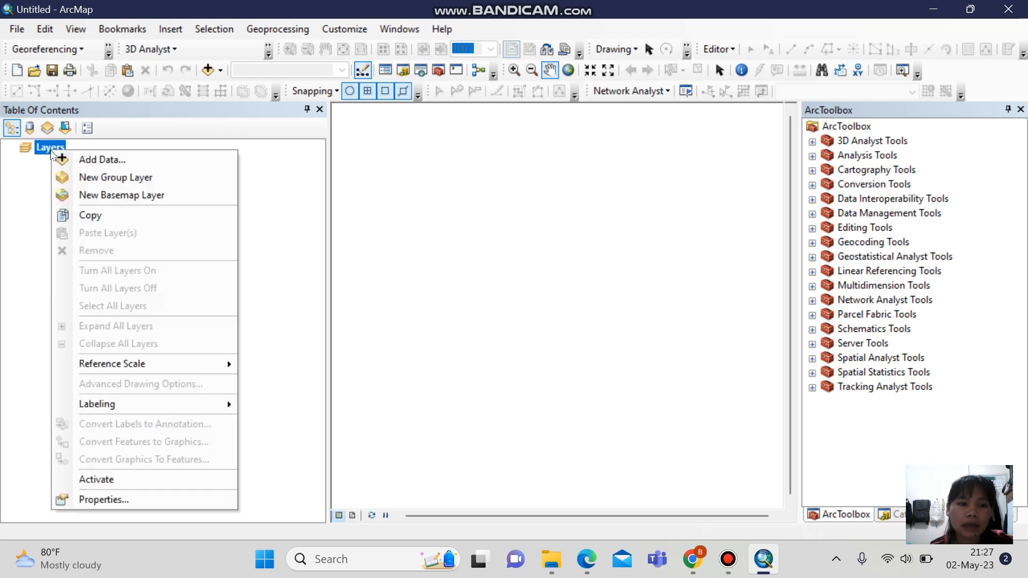
click(92, 161)
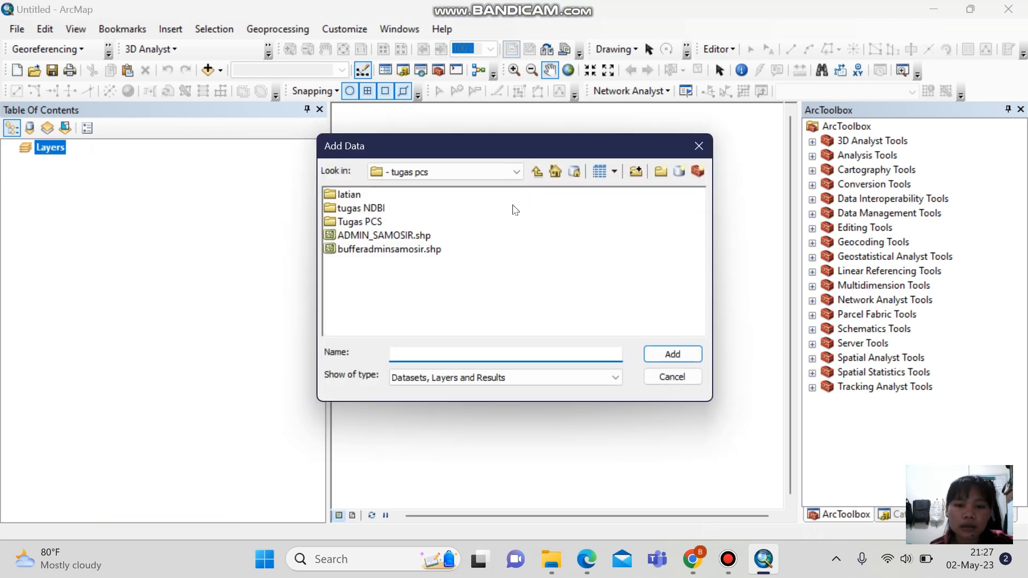
click(535, 176)
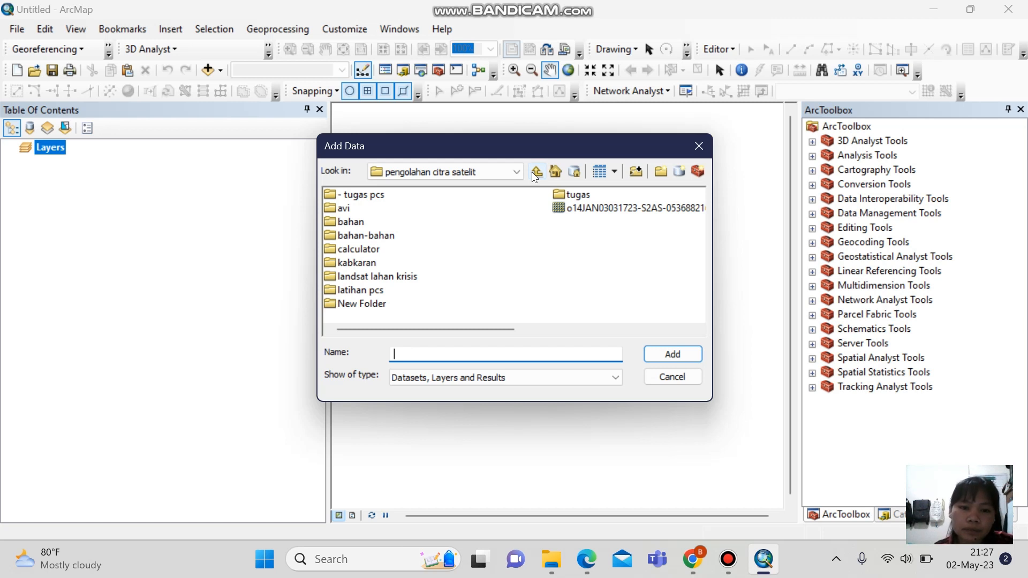
double_click(356, 195)
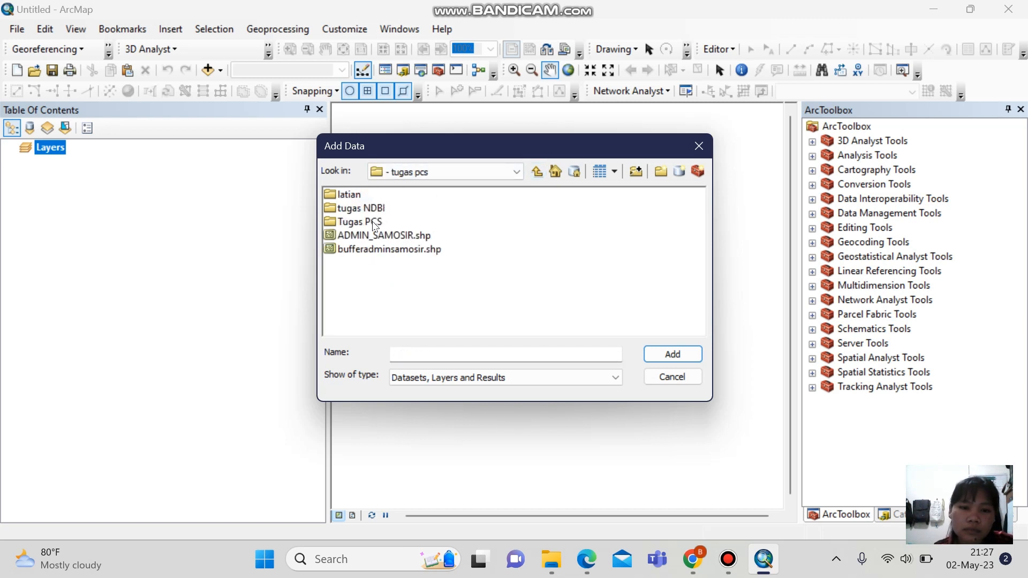
double_click(361, 208)
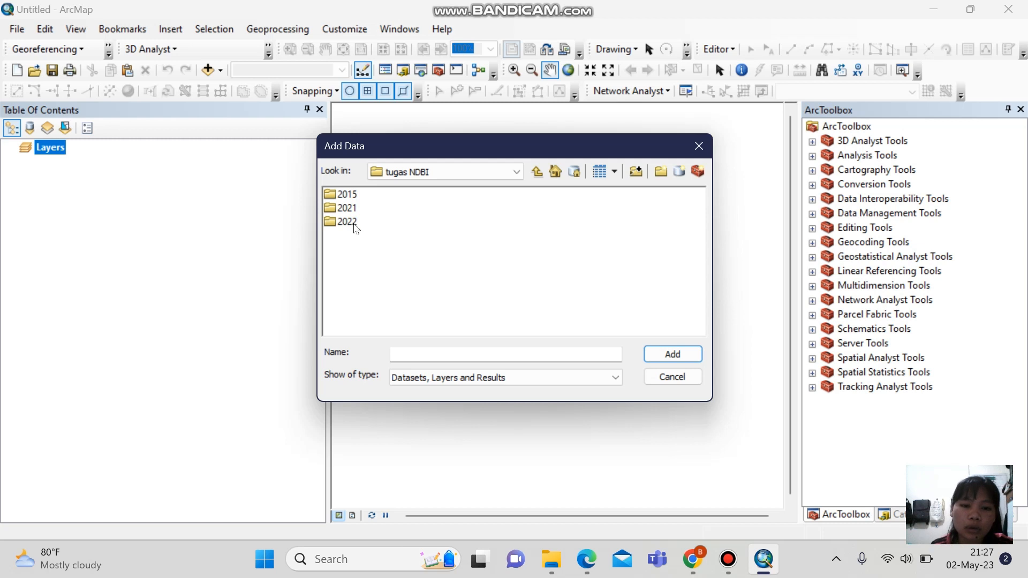
double_click(347, 195)
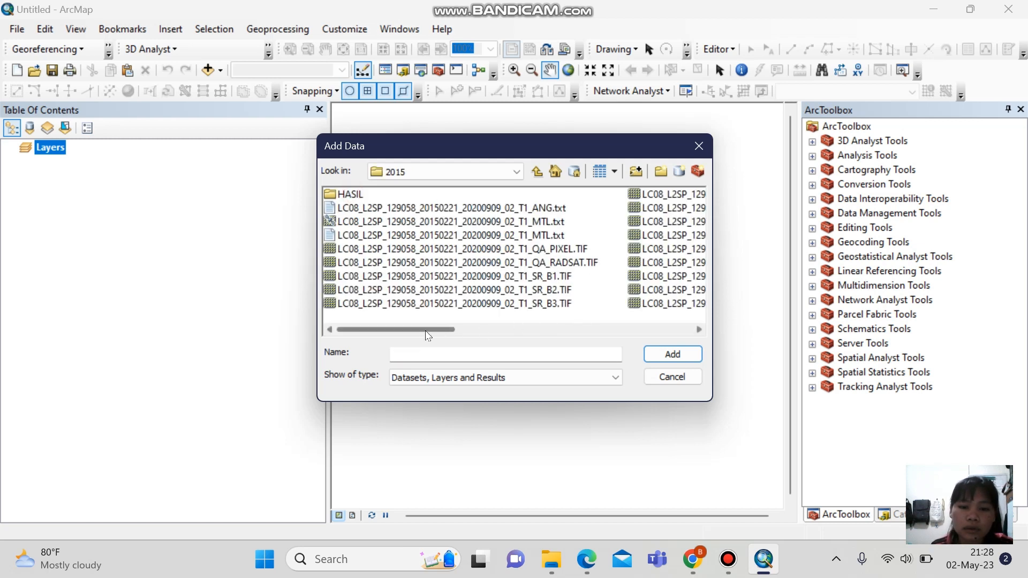
drag(429, 329, 529, 330)
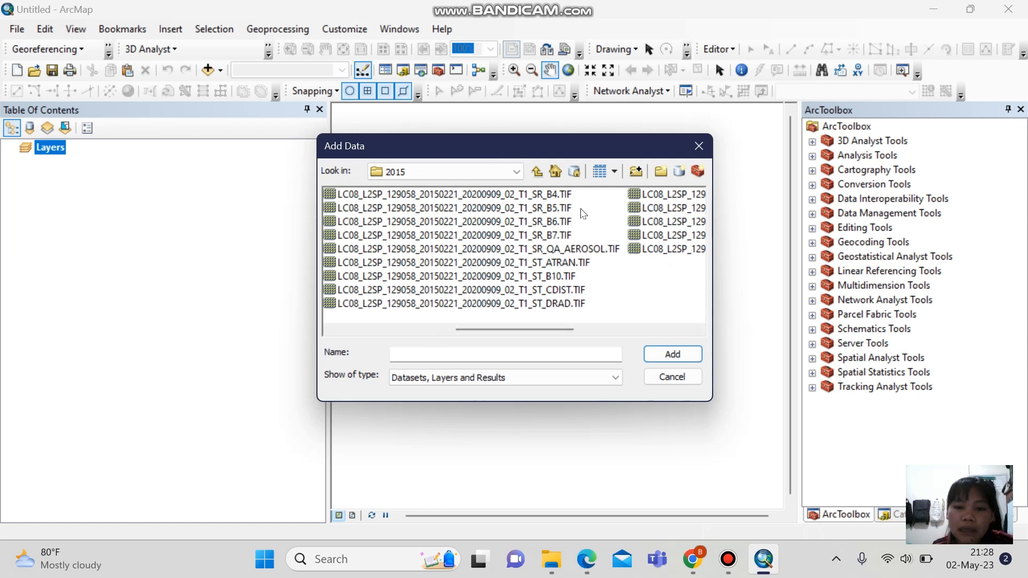
drag(582, 213, 559, 242)
click(654, 353)
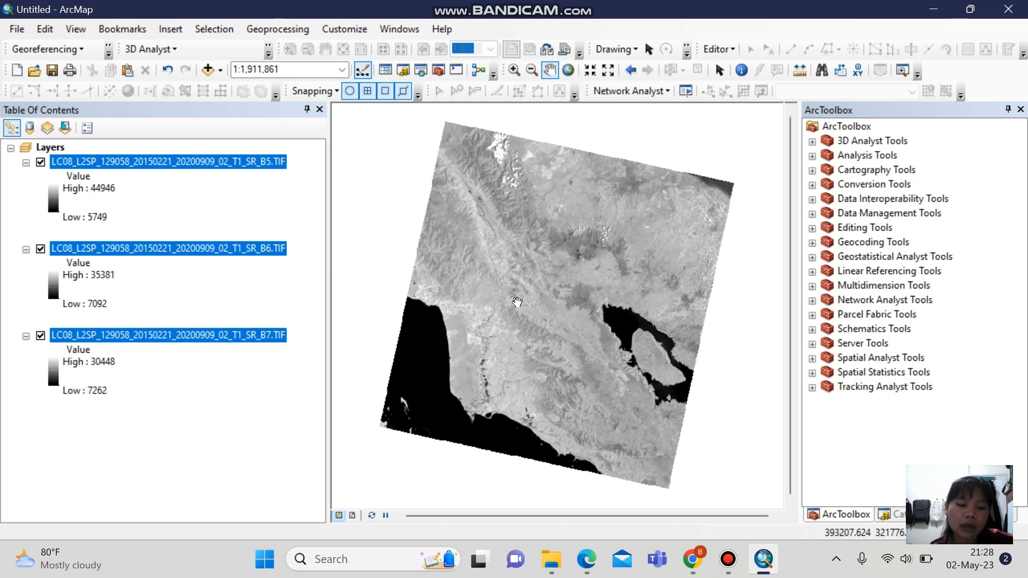
drag(530, 288, 525, 279)
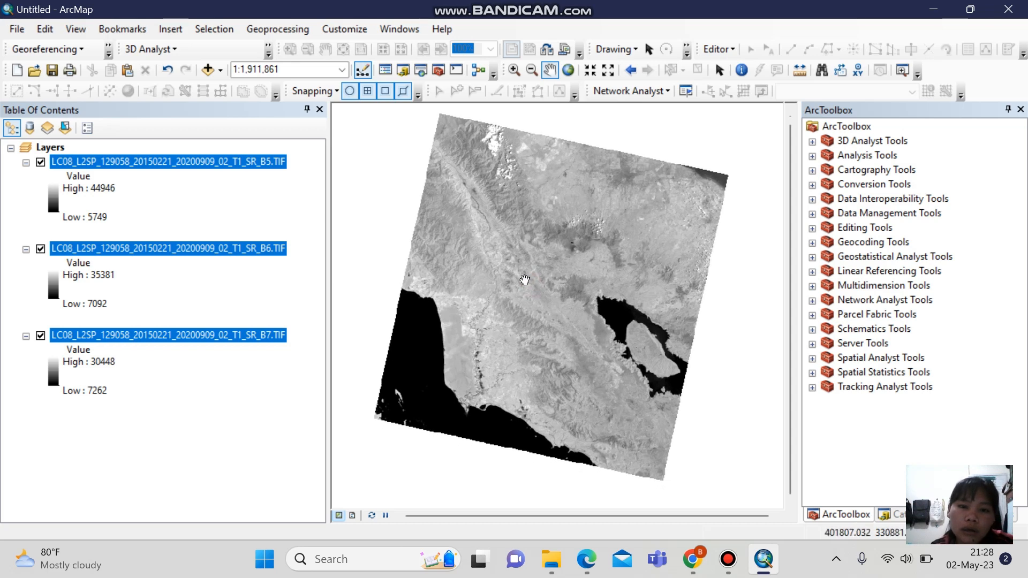
drag(444, 229, 445, 236)
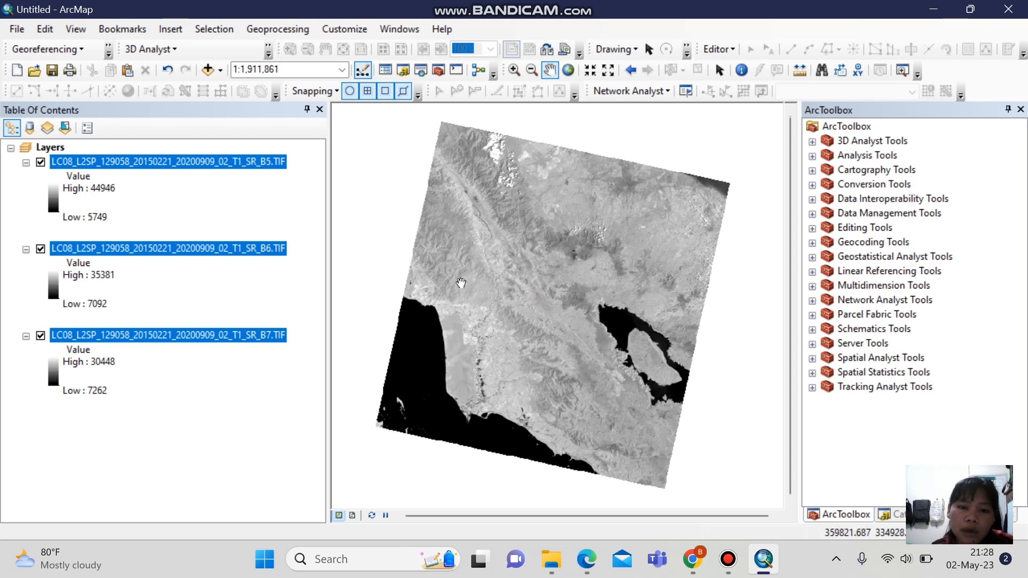
drag(461, 283, 459, 282)
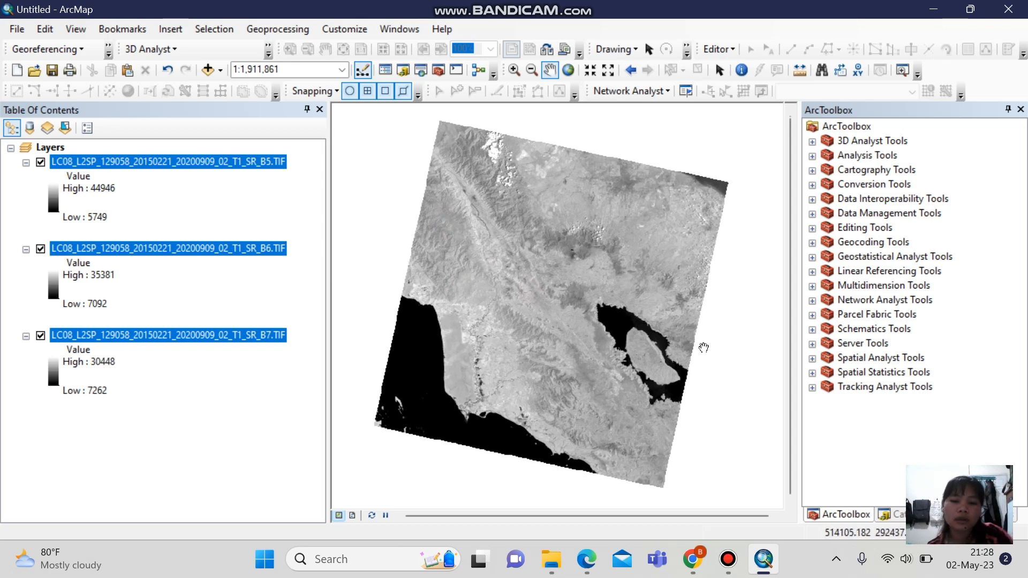
mouse_move(728, 561)
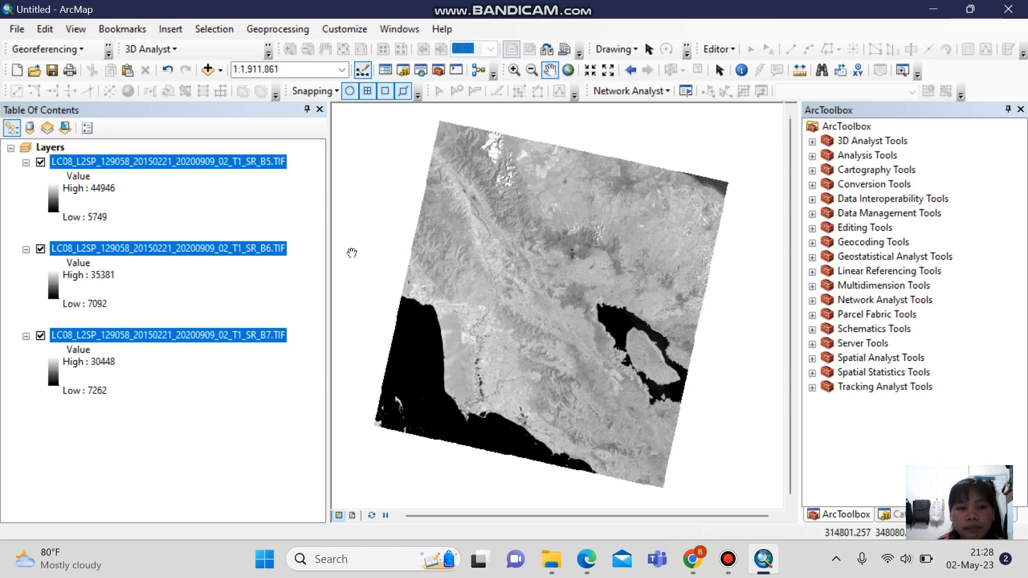
click(290, 196)
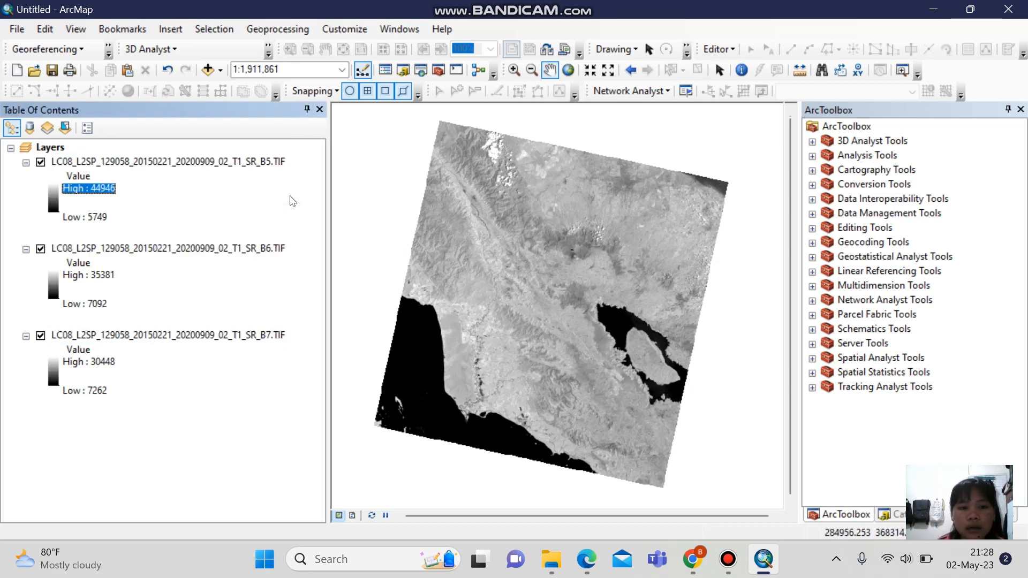
click(12, 194)
click(50, 426)
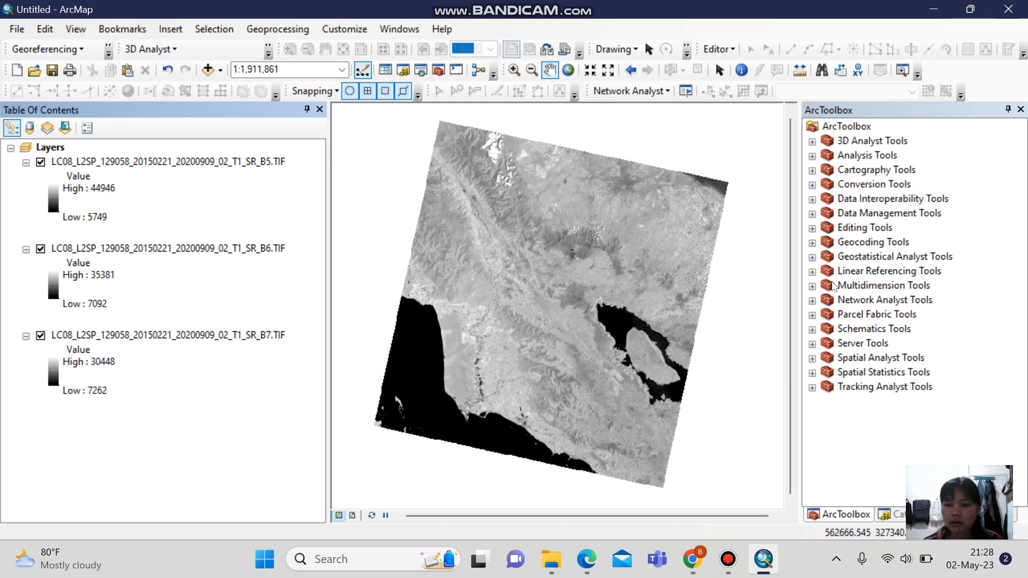
Start the Spatial Analyst Raster Calculator and enter the numerator as Float of the SR_B6 band minus the SR_B5 band.
click(812, 358)
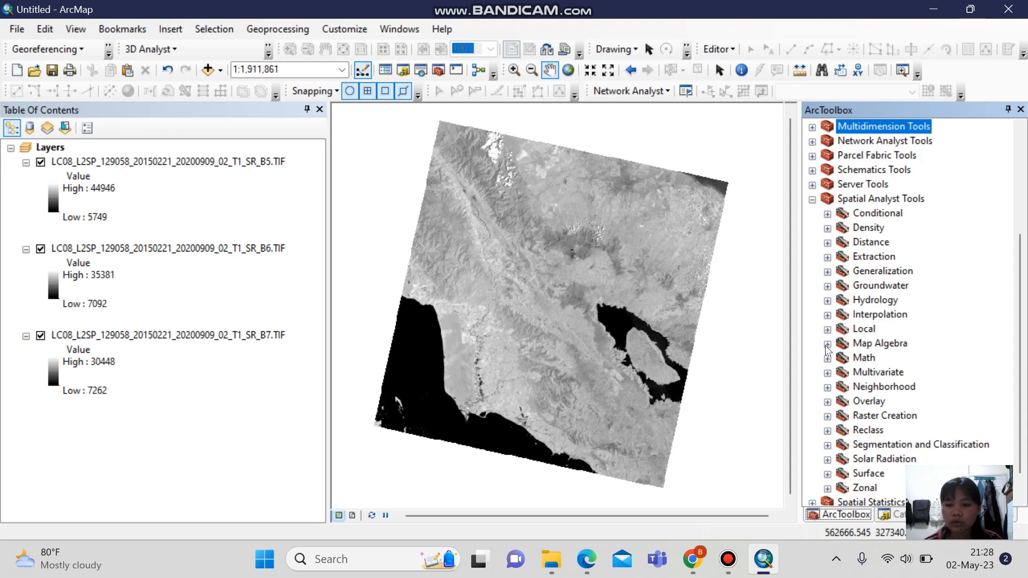
click(827, 345)
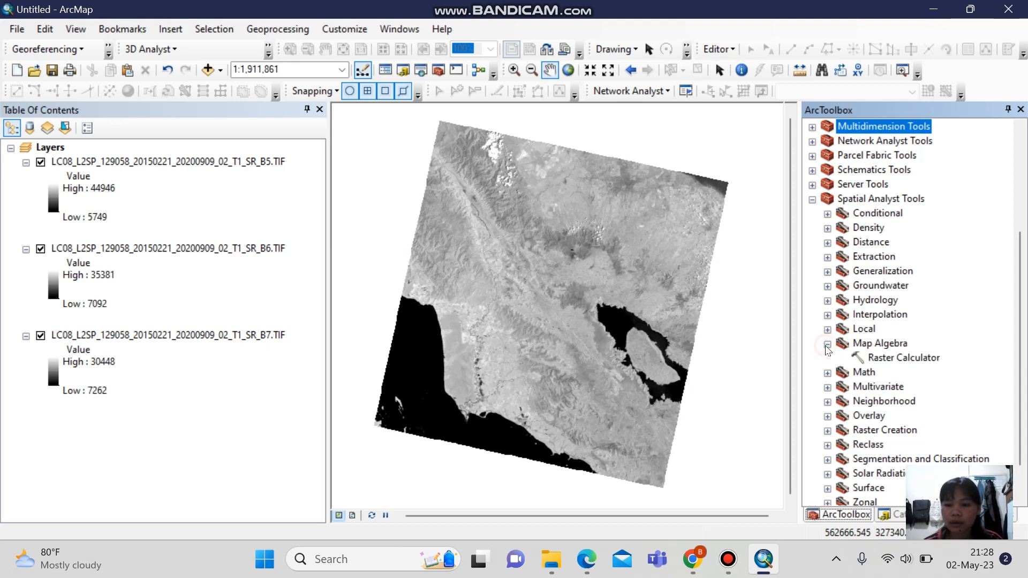
click(894, 359)
double_click(894, 359)
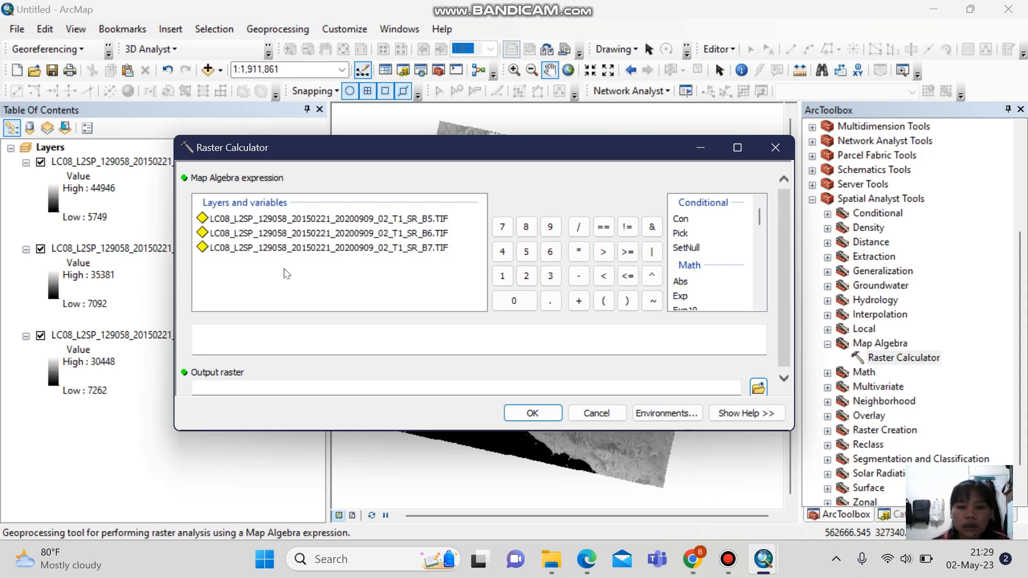
scroll(719, 282, down, 2)
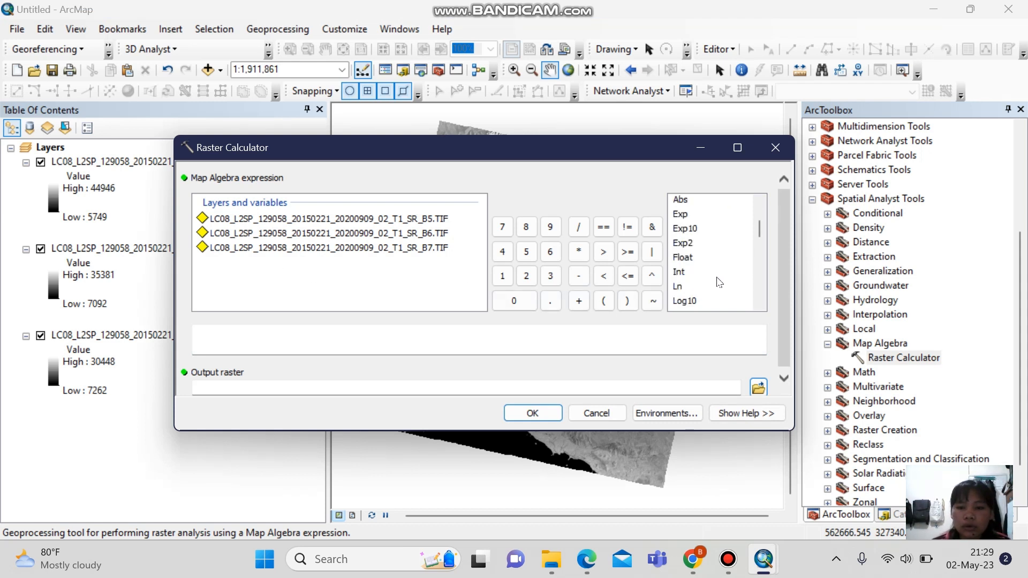
double_click(683, 258)
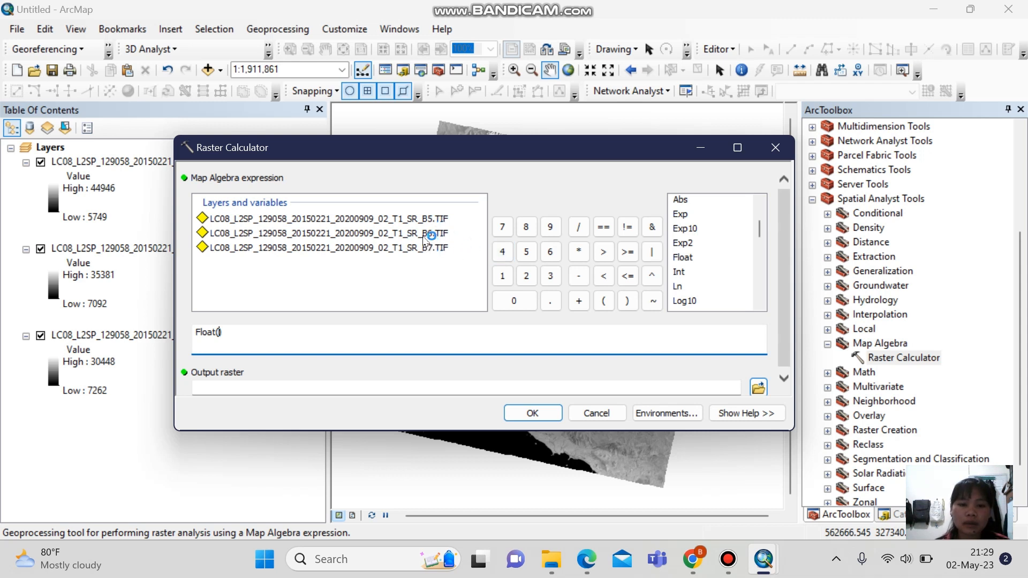
double_click(426, 234)
click(579, 277)
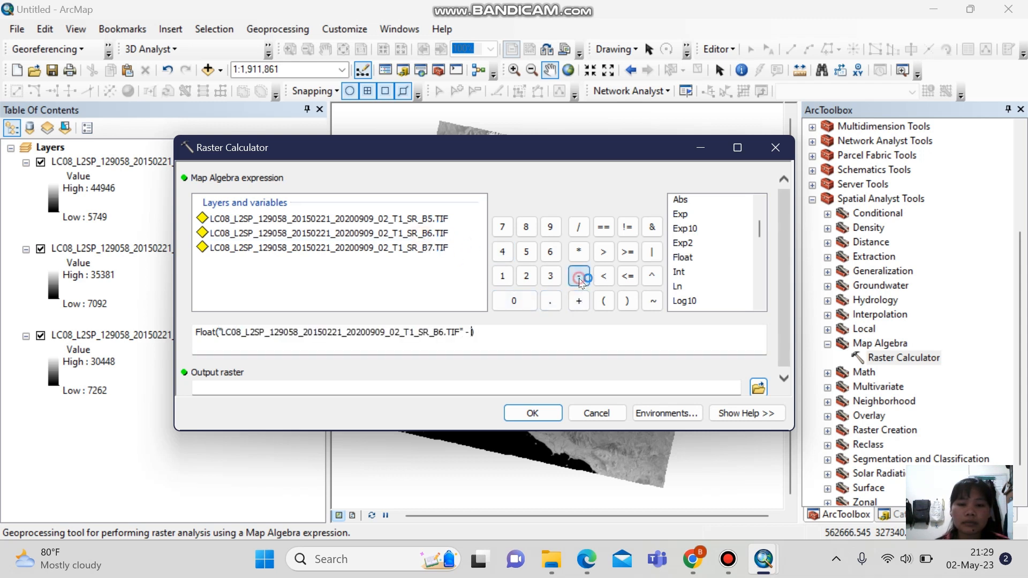
double_click(430, 219)
Complete the map algebra expression by dividing the numerator by Float of the SR_B6 band plus the SR_B5 band.
click(722, 328)
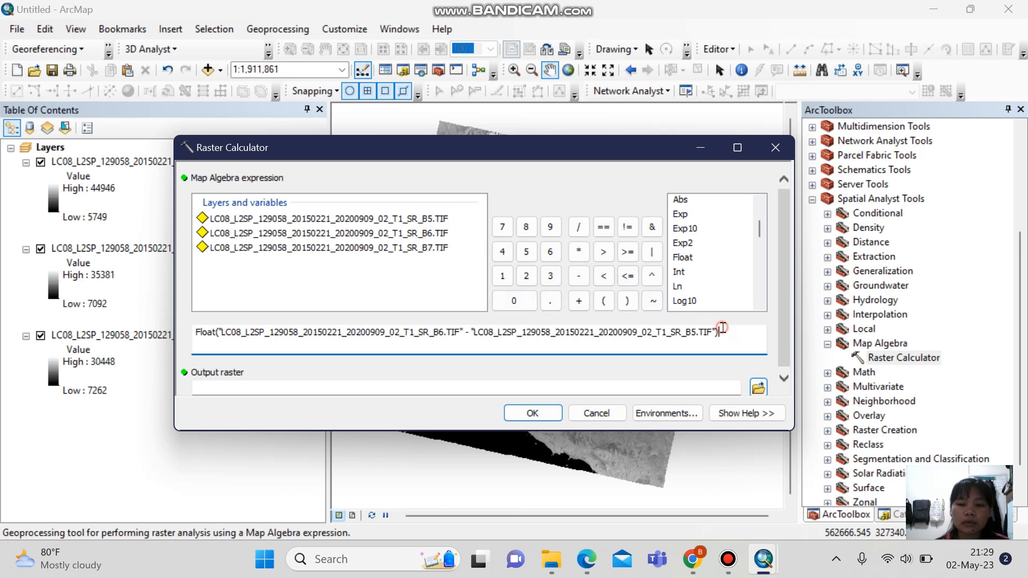
click(578, 227)
double_click(683, 258)
double_click(416, 235)
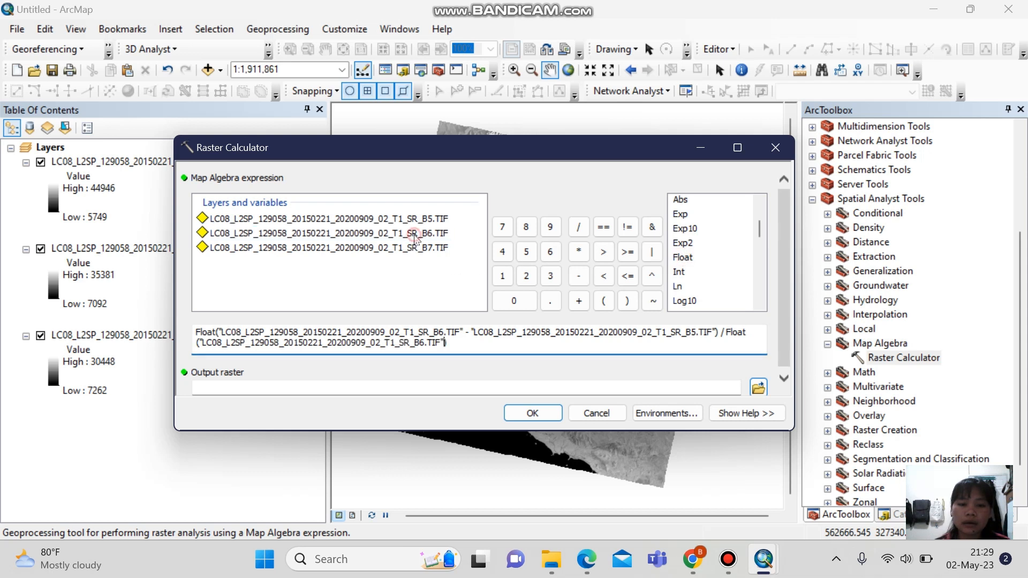
click(579, 301)
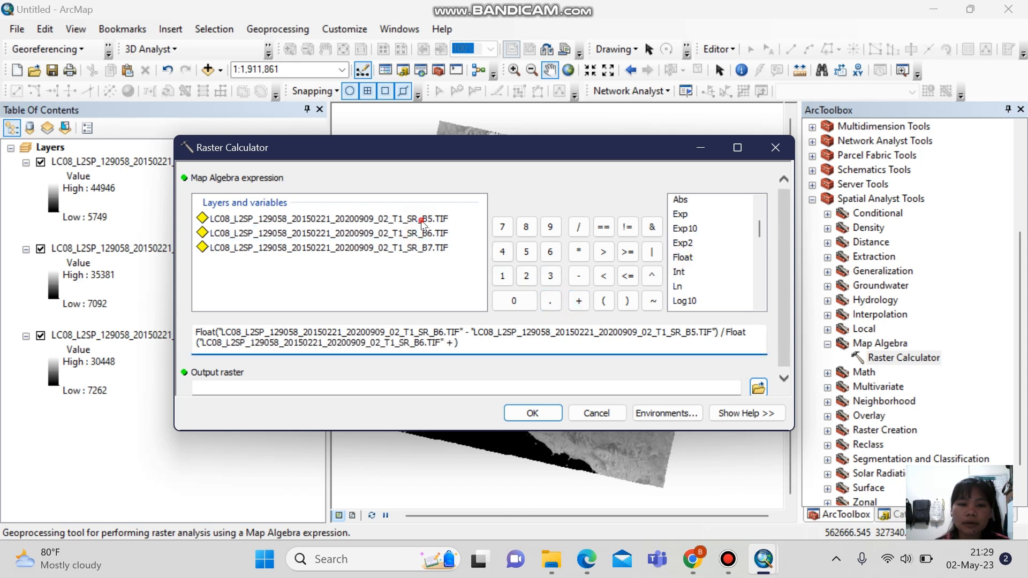
click(421, 219)
double_click(422, 218)
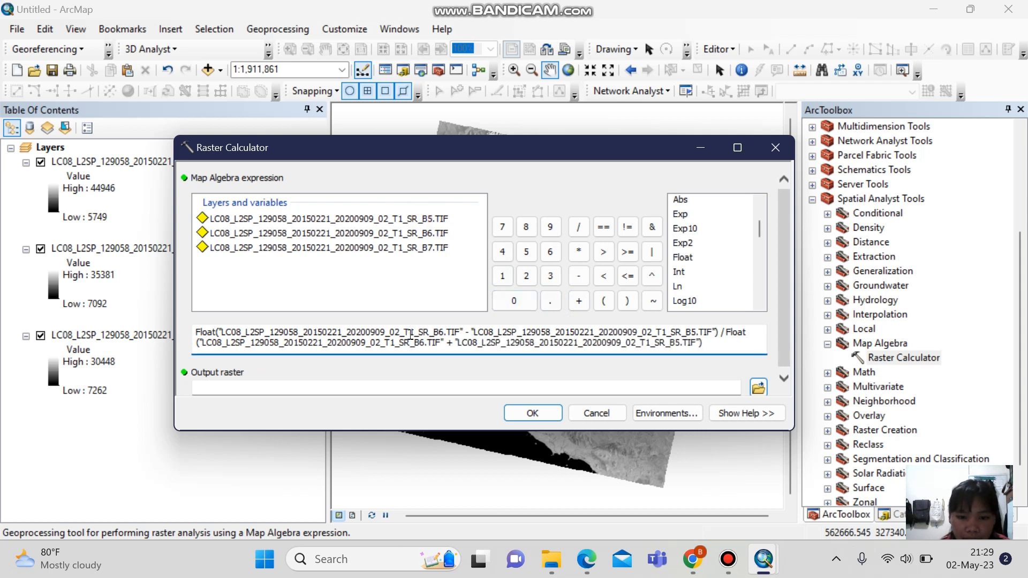
Browse for the output raster location in Tugas PCS\2015, create a folder named hasilnya there and open it.
click(758, 388)
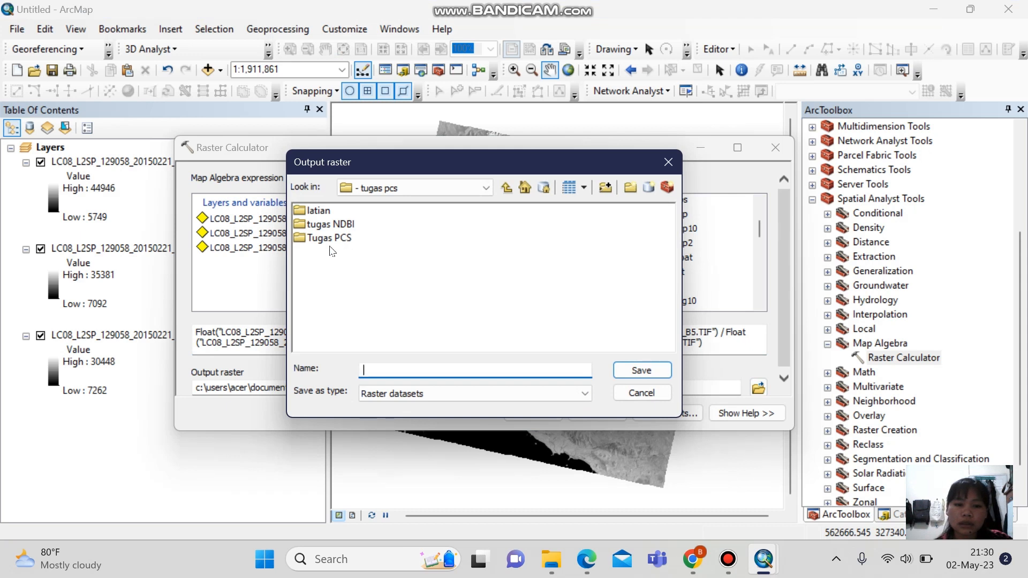
double_click(321, 239)
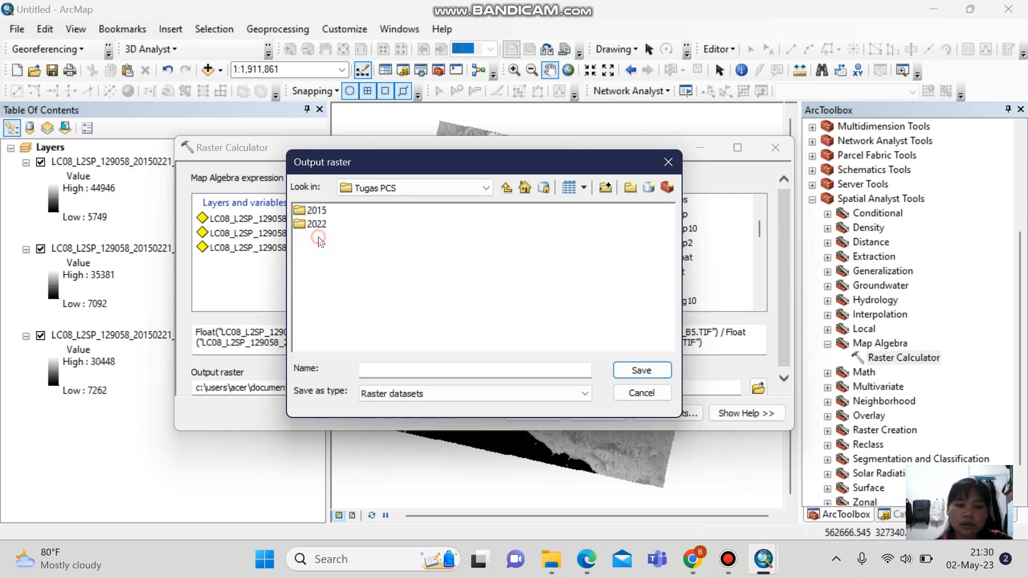
click(317, 211)
double_click(317, 211)
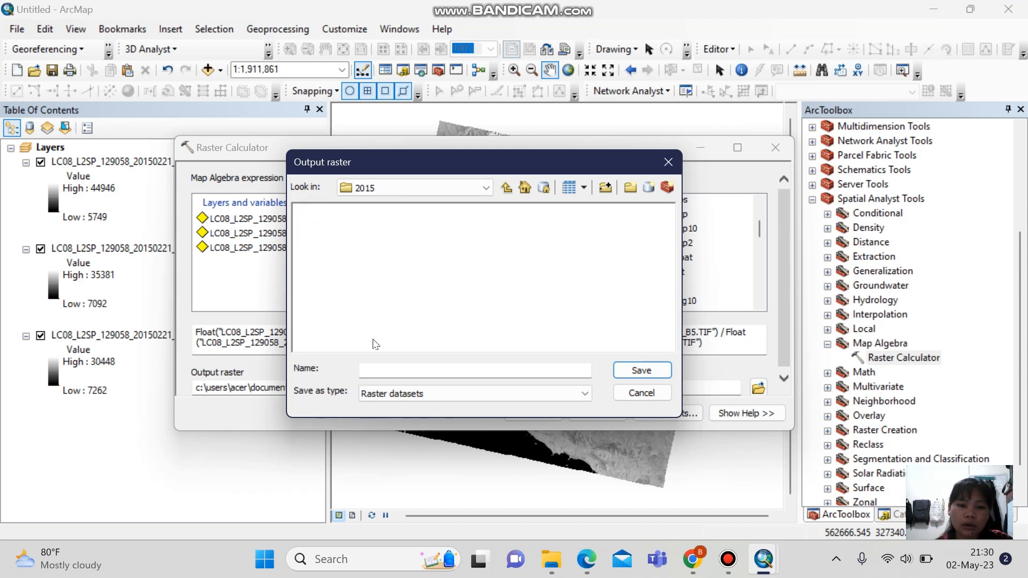
click(632, 188)
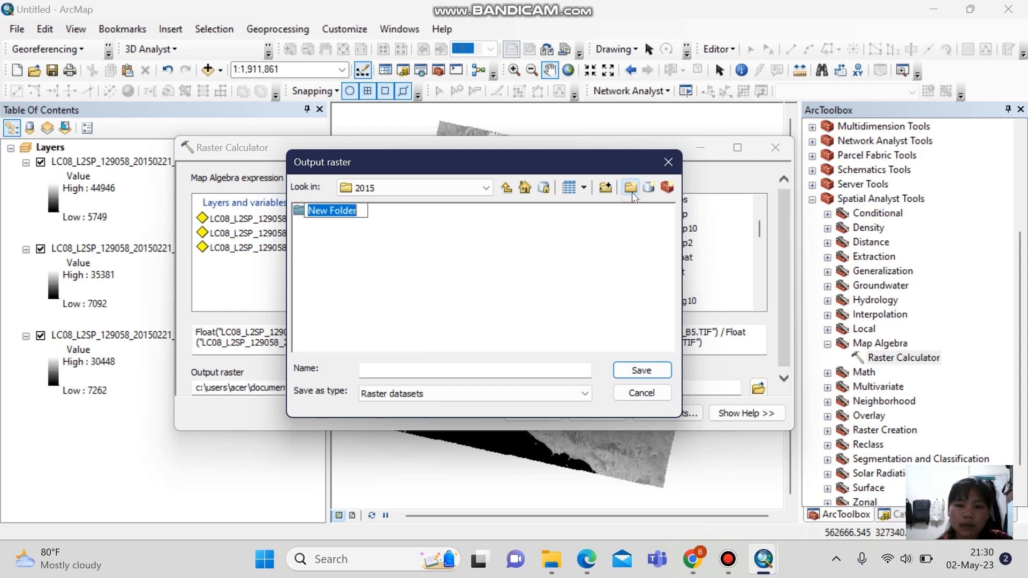
text(hasi)
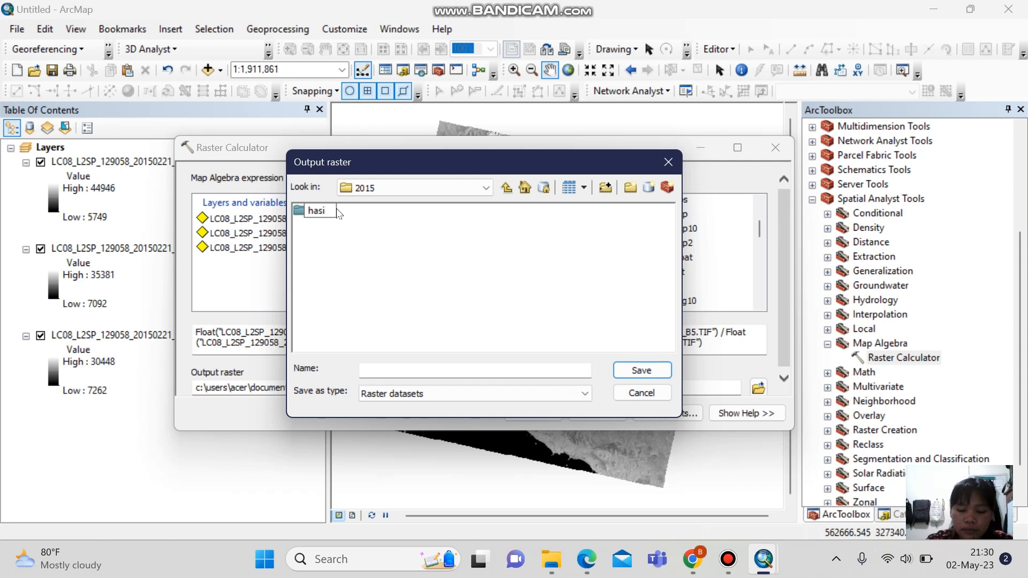
text(lnya)
key(Return)
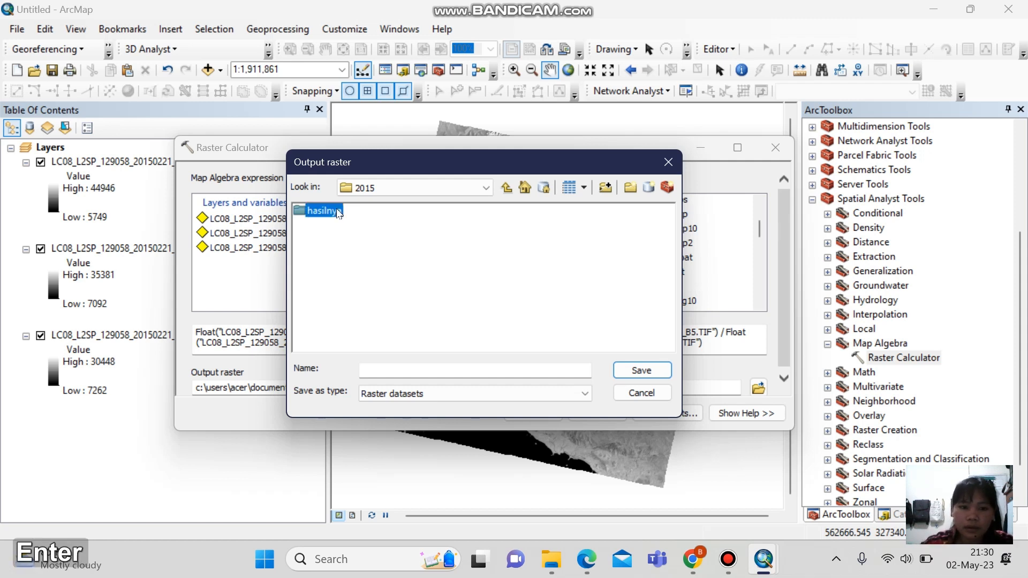
double_click(326, 211)
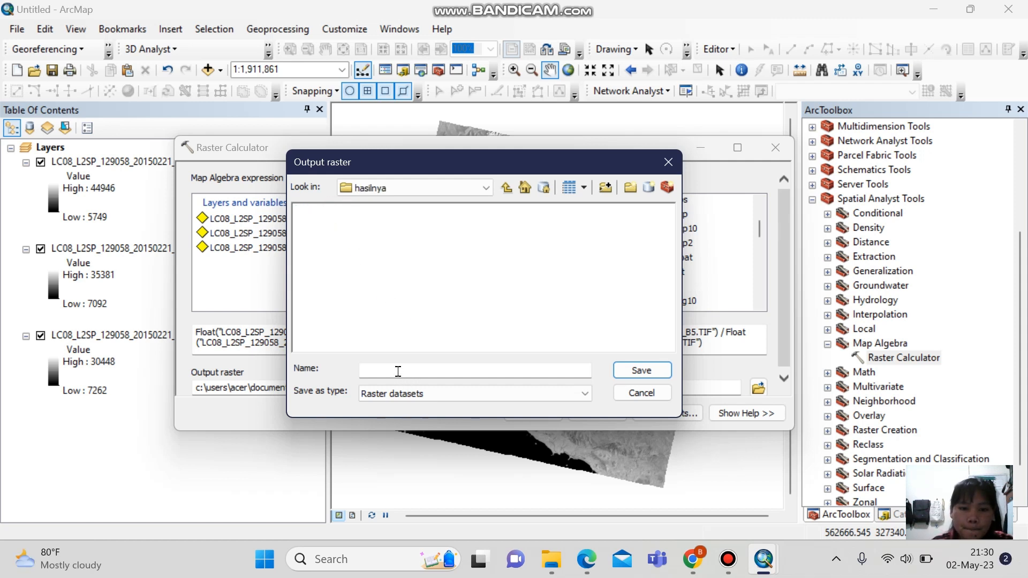
Name the output raster FloatNDBI2015 in the hasilnya folder and run the Raster Calculator.
click(397, 370)
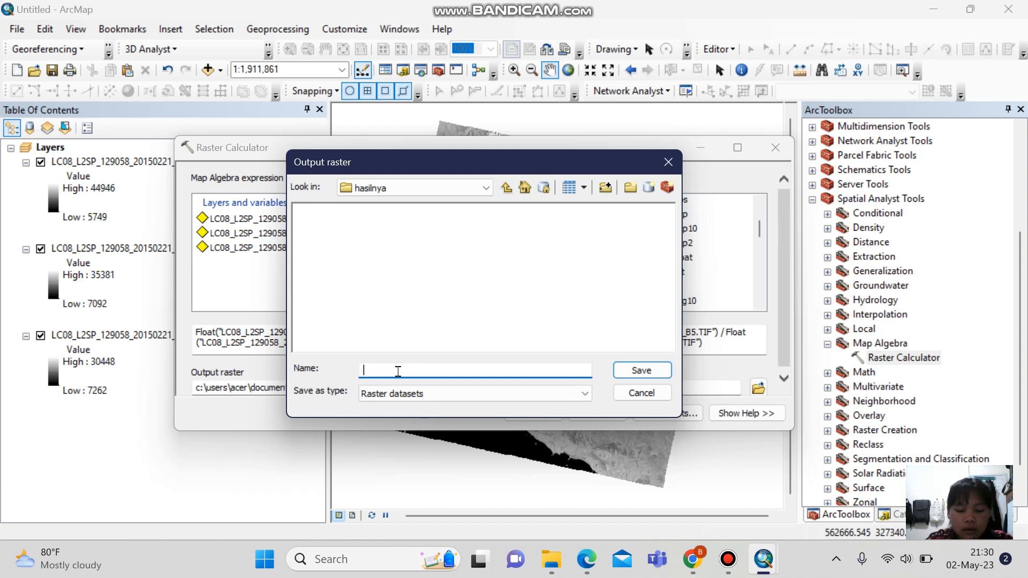
key(Caps_Lock)
text(F)
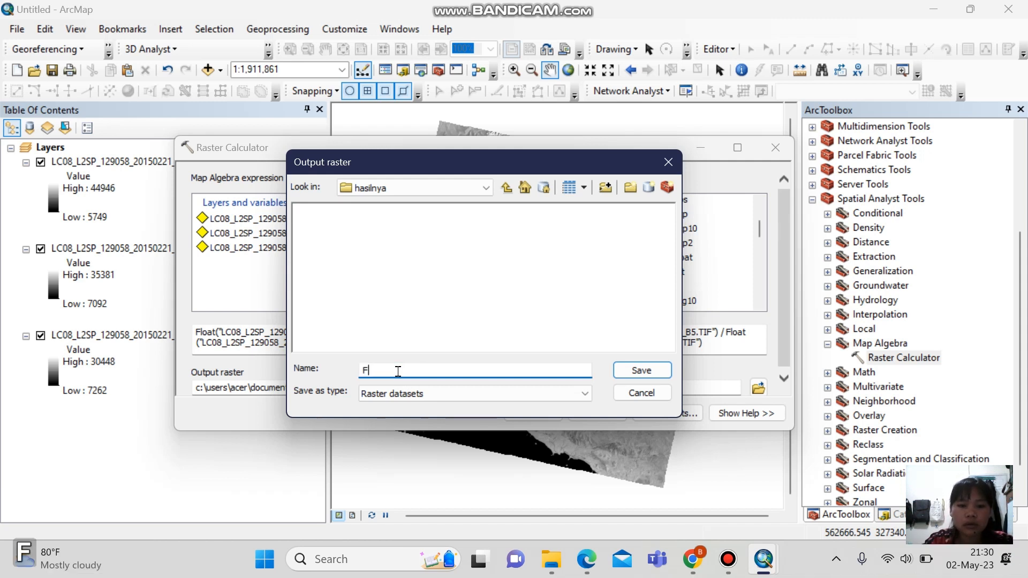
text(loat)
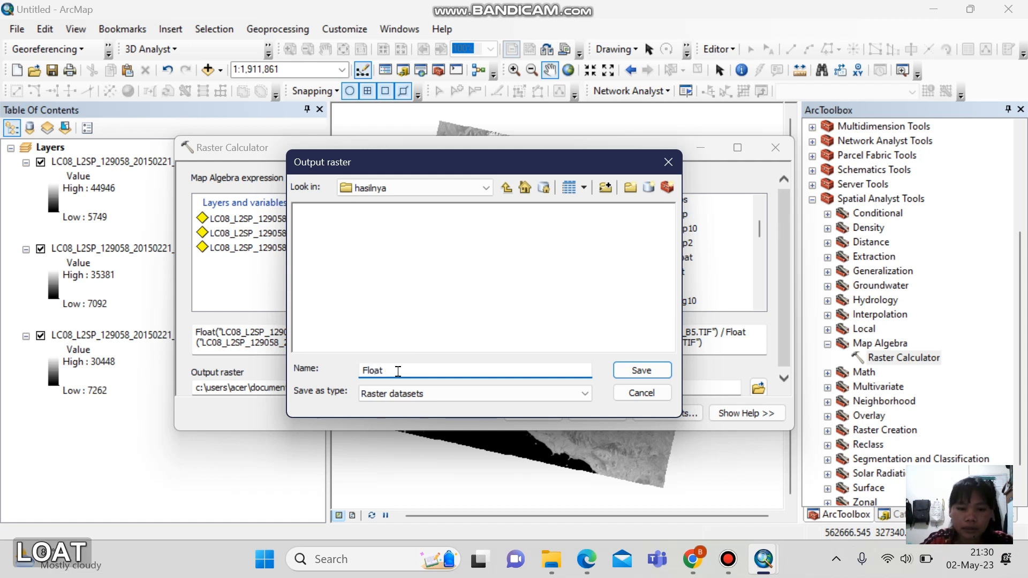
key(Caps_Lock)
text(N)
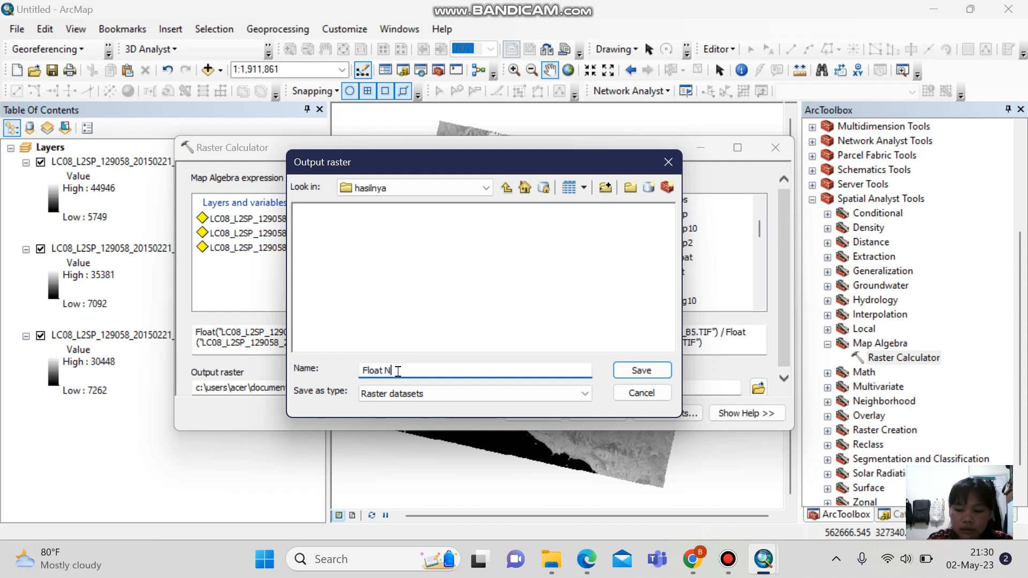
key(BackSpace)
key(BackSpace)
text(NDBI)
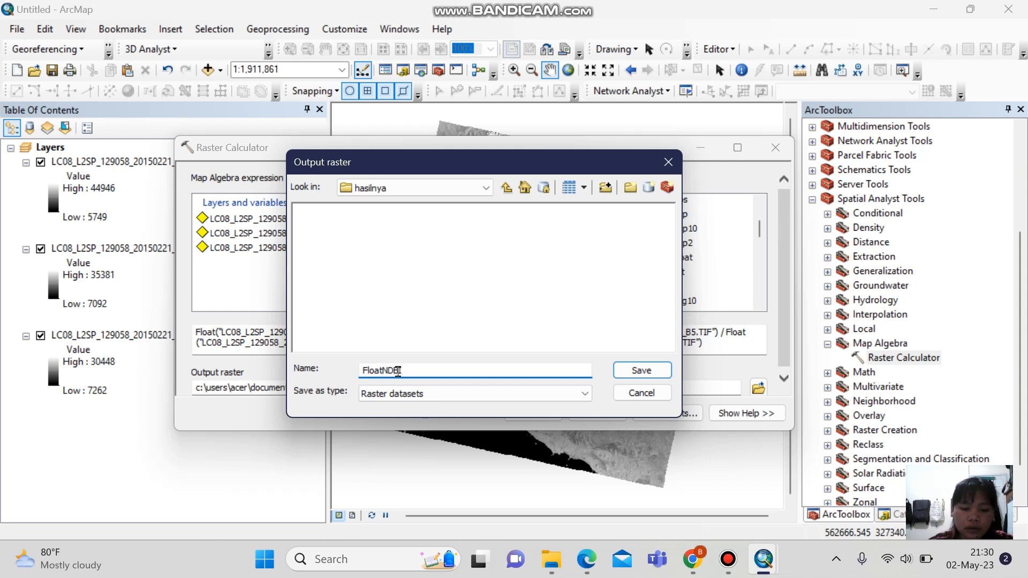
text(20)
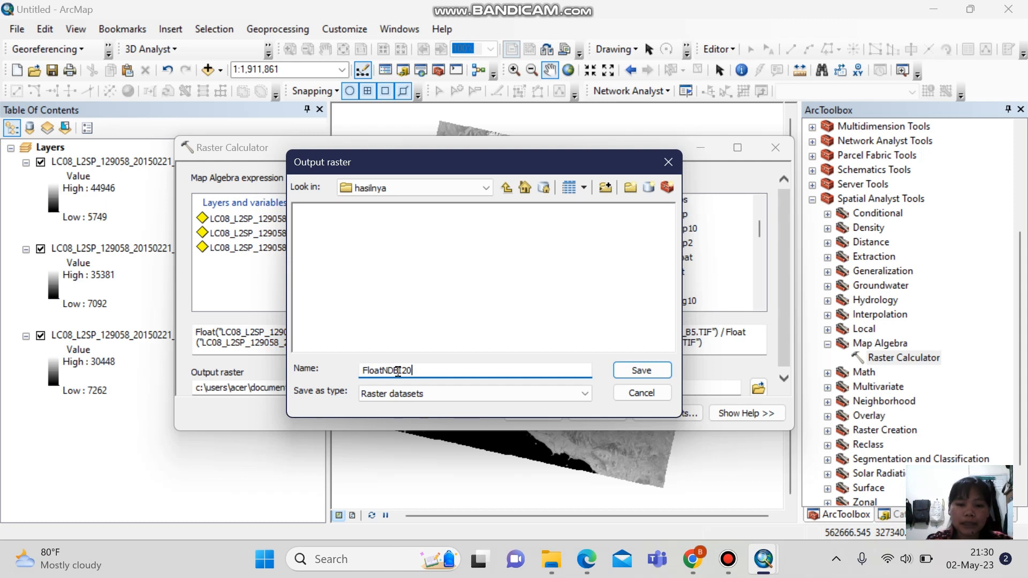
text(15)
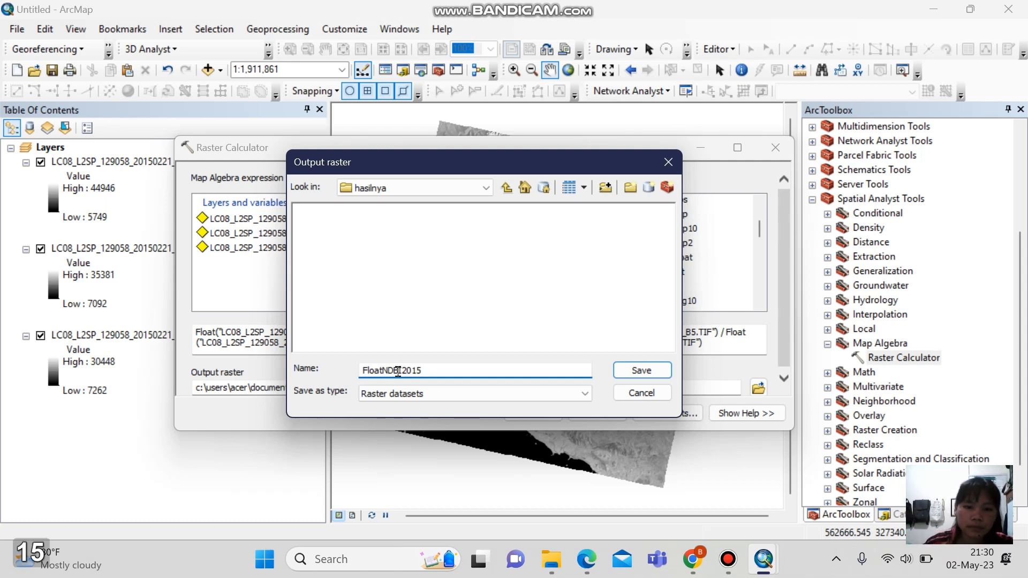
click(627, 369)
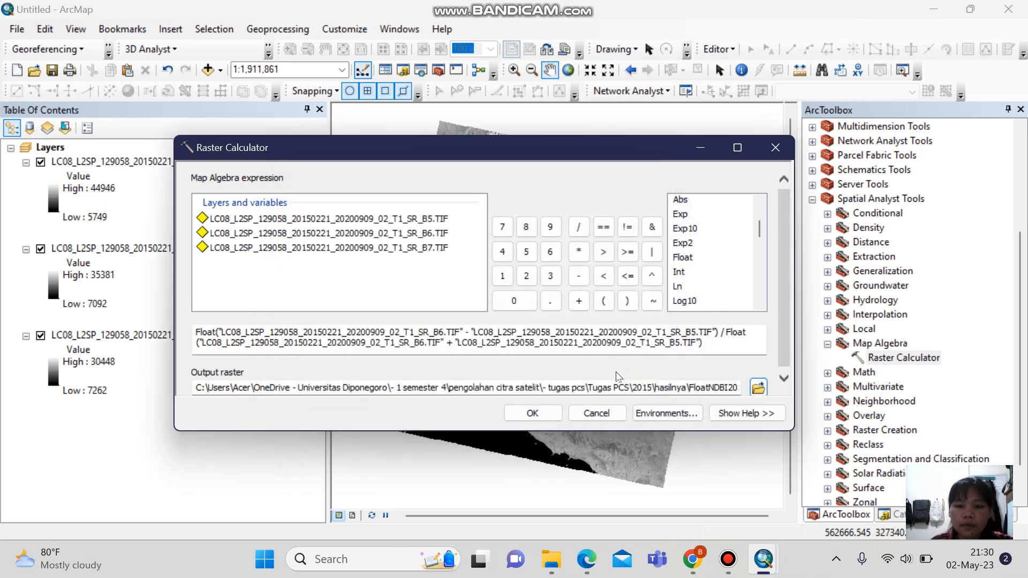
click(533, 414)
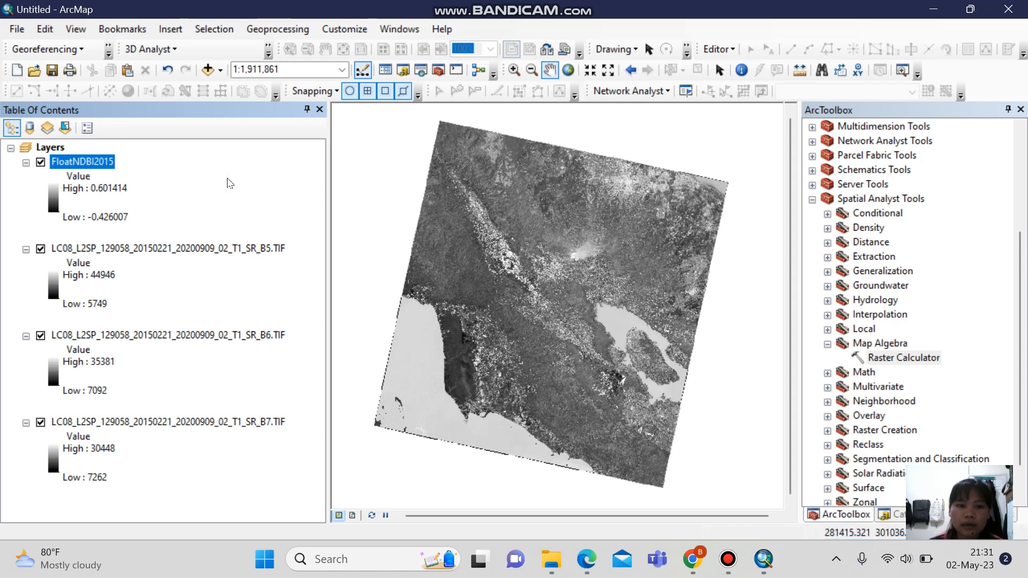
Start a new Raster Calculator expression with Float of the SR_B6 band minus the SR_B5 band as numerator.
double_click(908, 356)
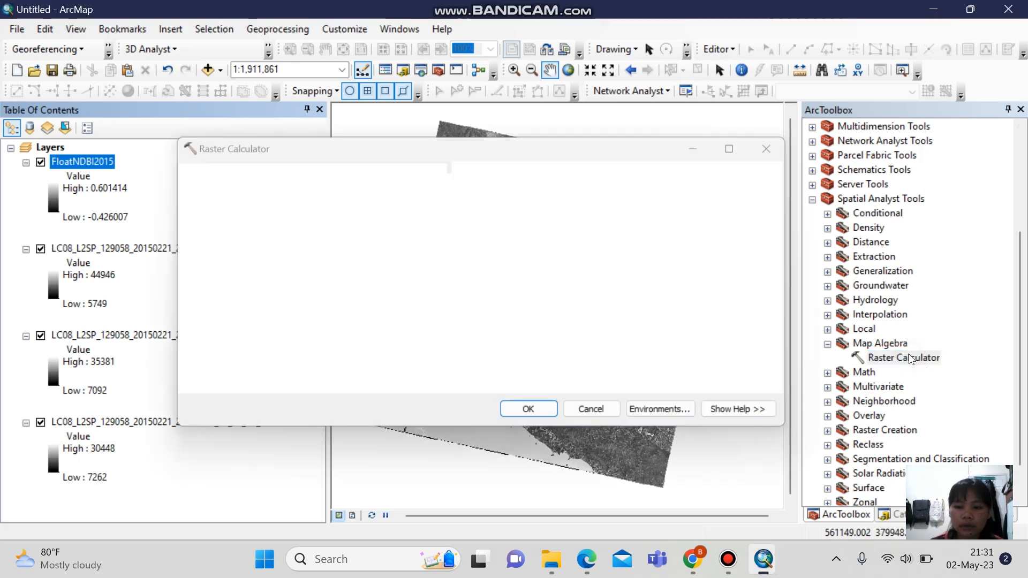
scroll(708, 292, down, 1)
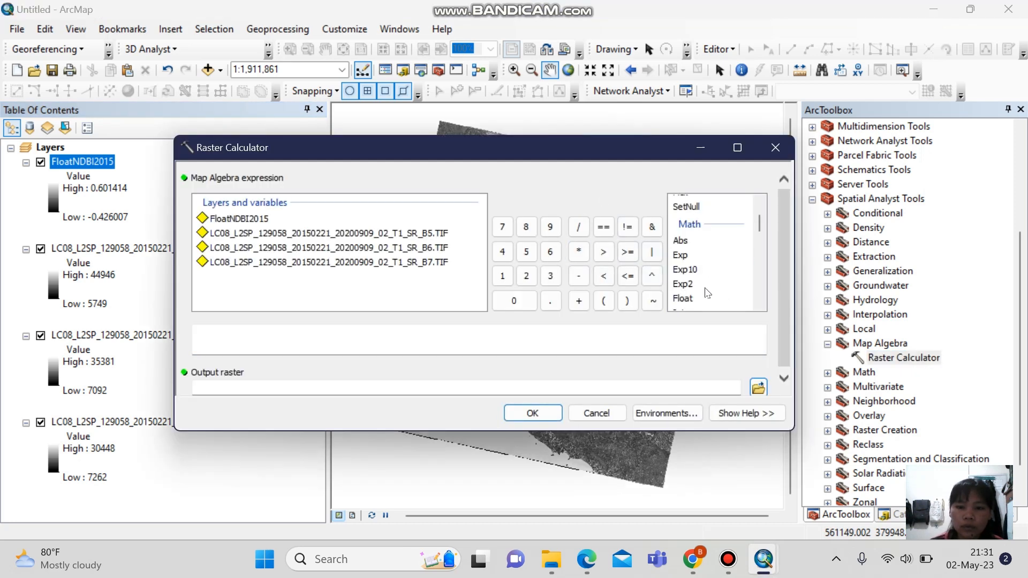
scroll(691, 281, down, 1)
double_click(684, 258)
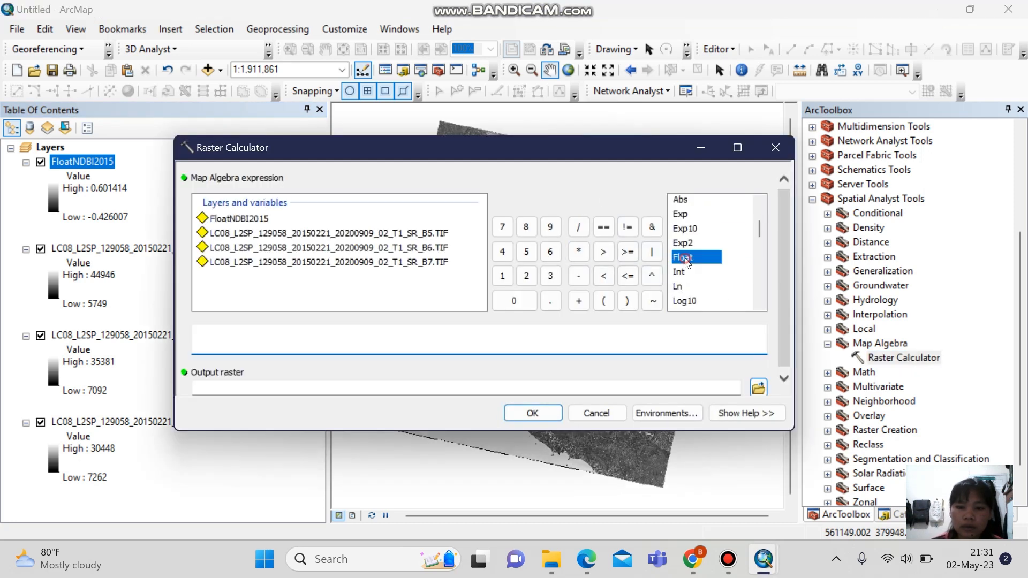
double_click(420, 248)
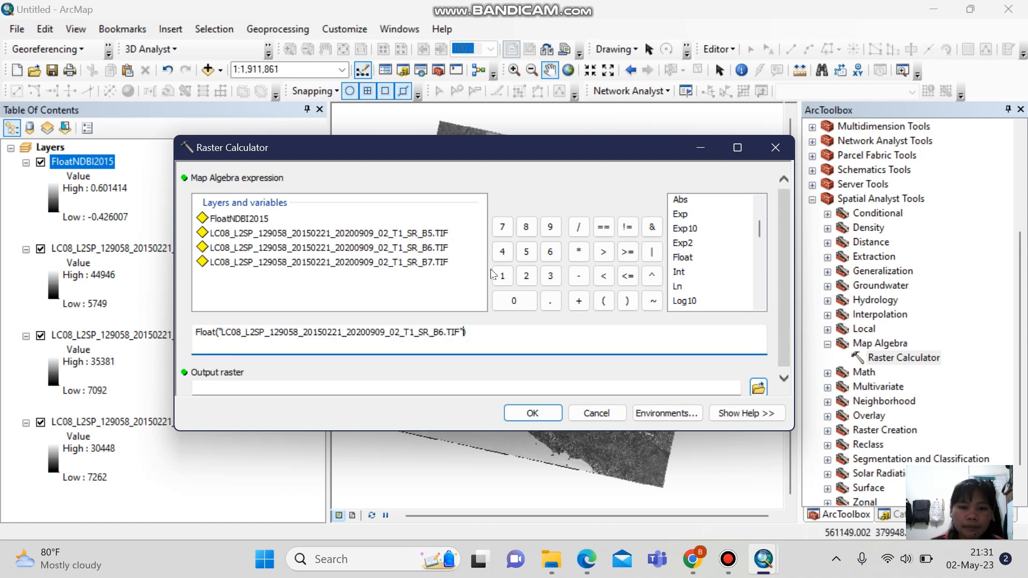
click(579, 276)
double_click(439, 234)
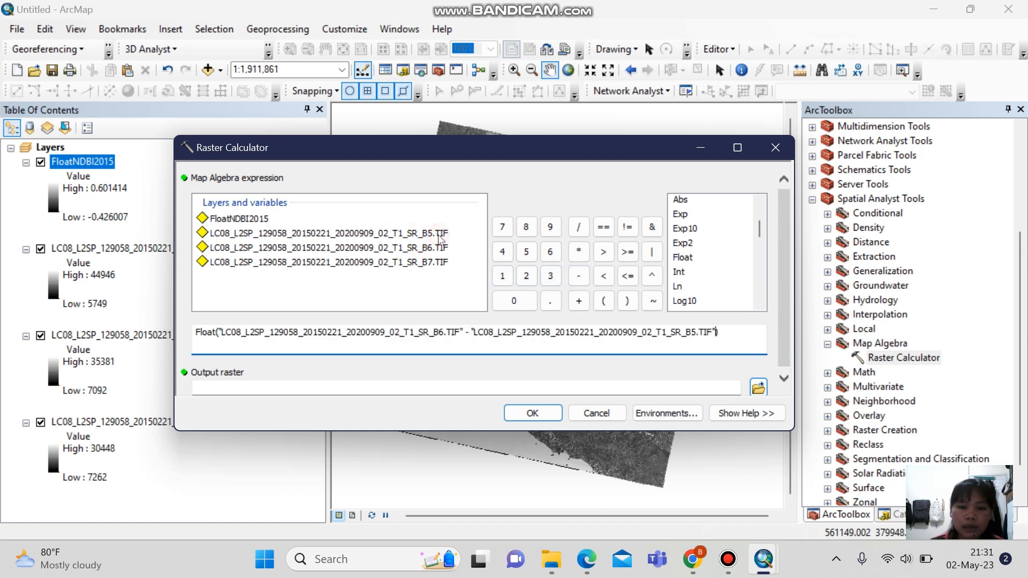
Divide the numerator by Float of the SR_B6 band plus the SR_B5 band, and add 1 to the quotient.
click(733, 344)
click(578, 227)
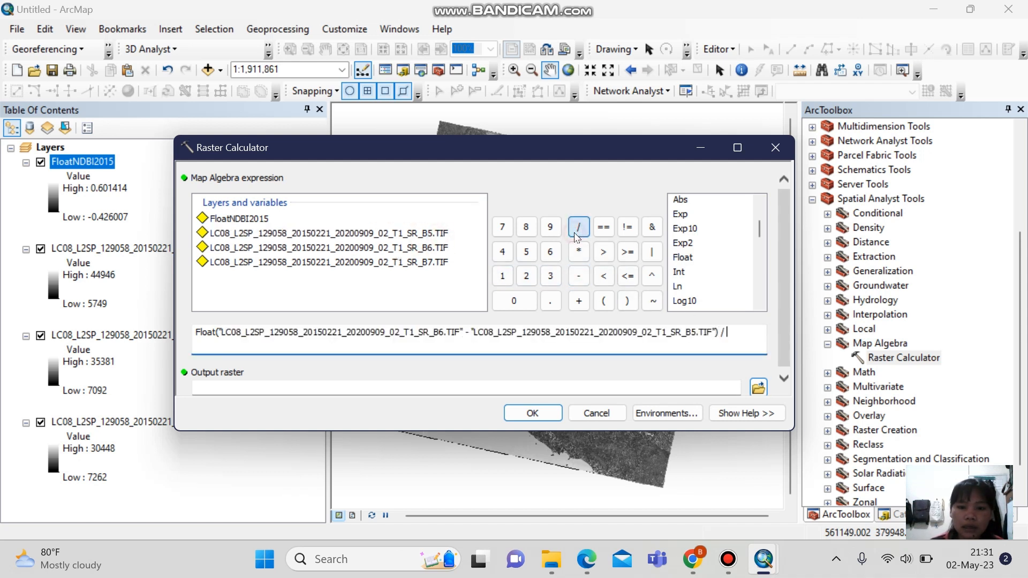
double_click(682, 260)
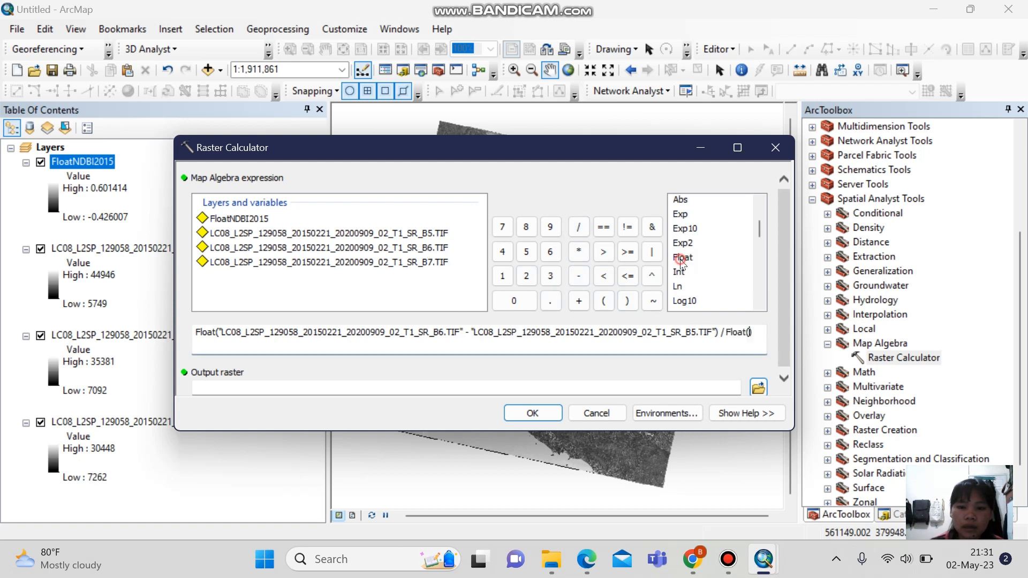
double_click(420, 248)
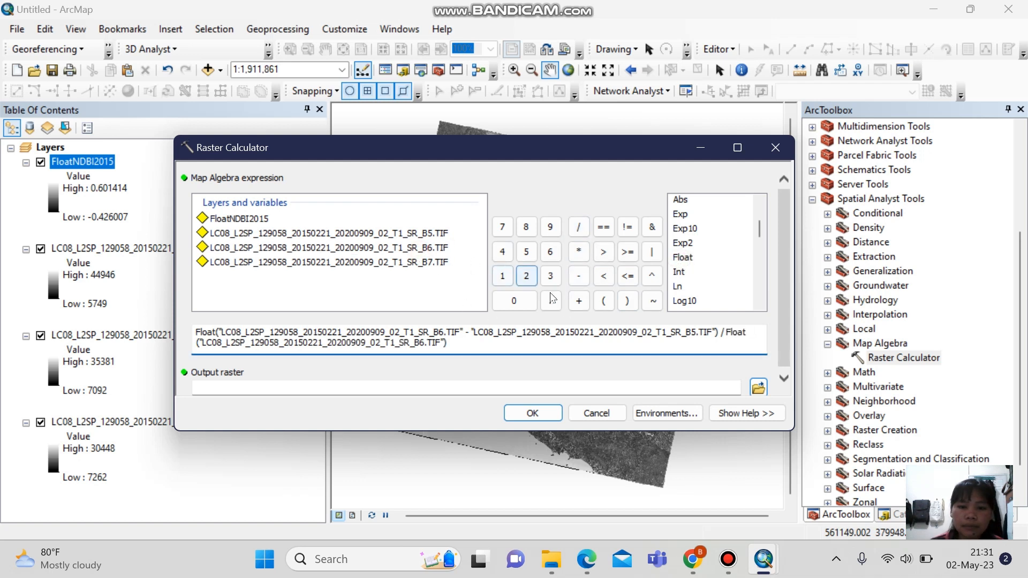
click(578, 300)
double_click(425, 233)
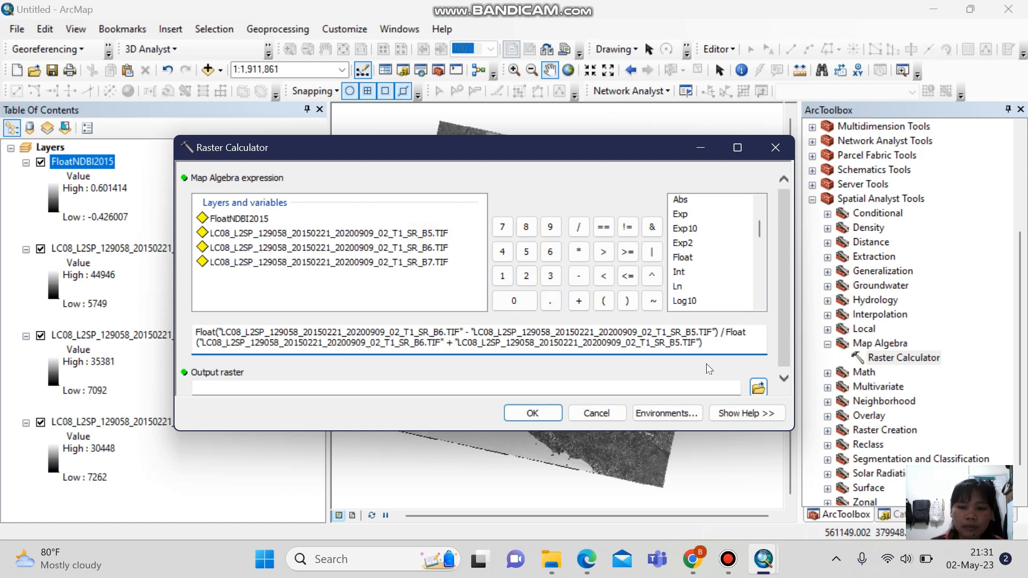
click(582, 306)
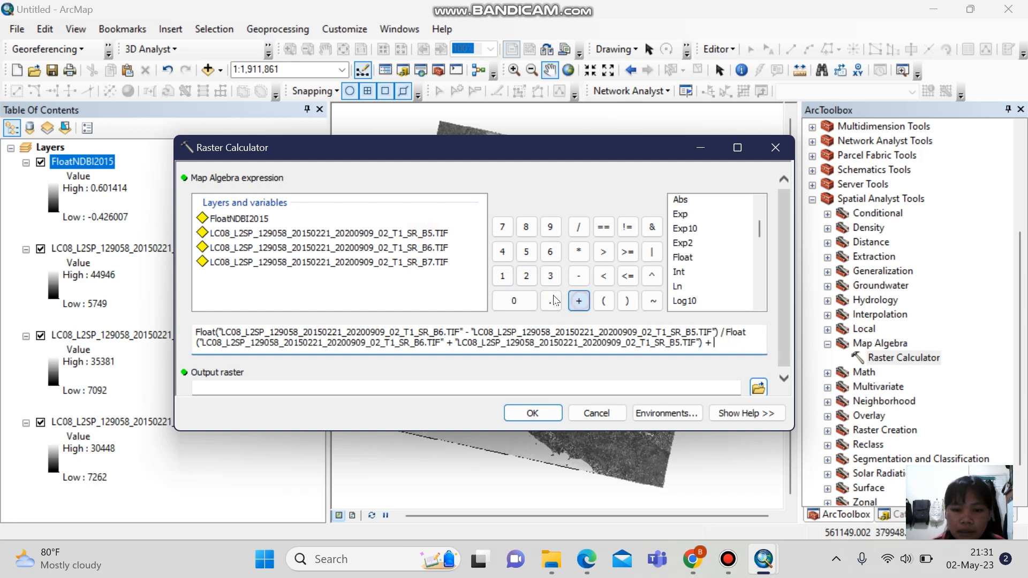
click(502, 276)
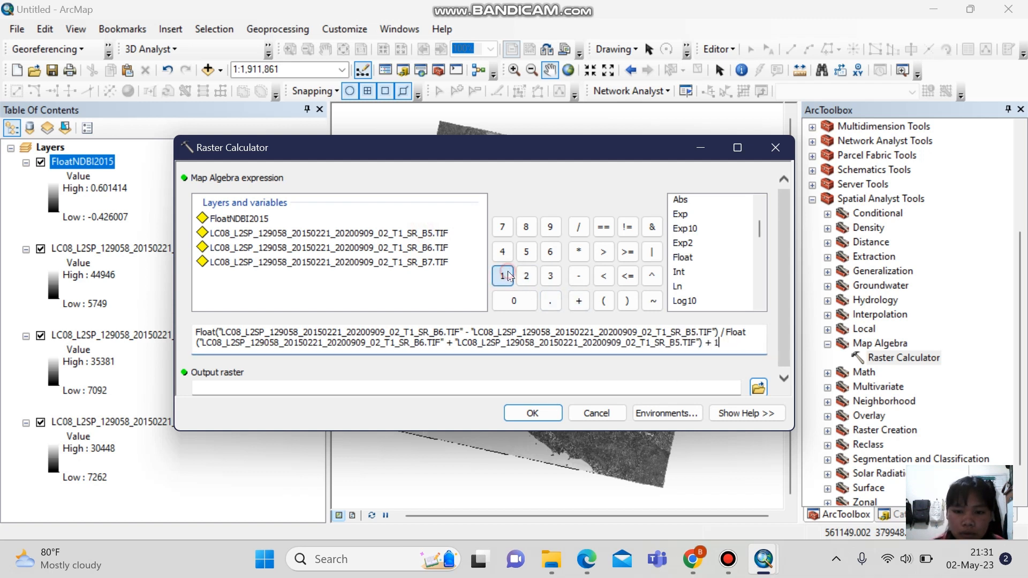
Save the output raster as UI2015 in the hasilnya folder and run the calculation.
click(758, 387)
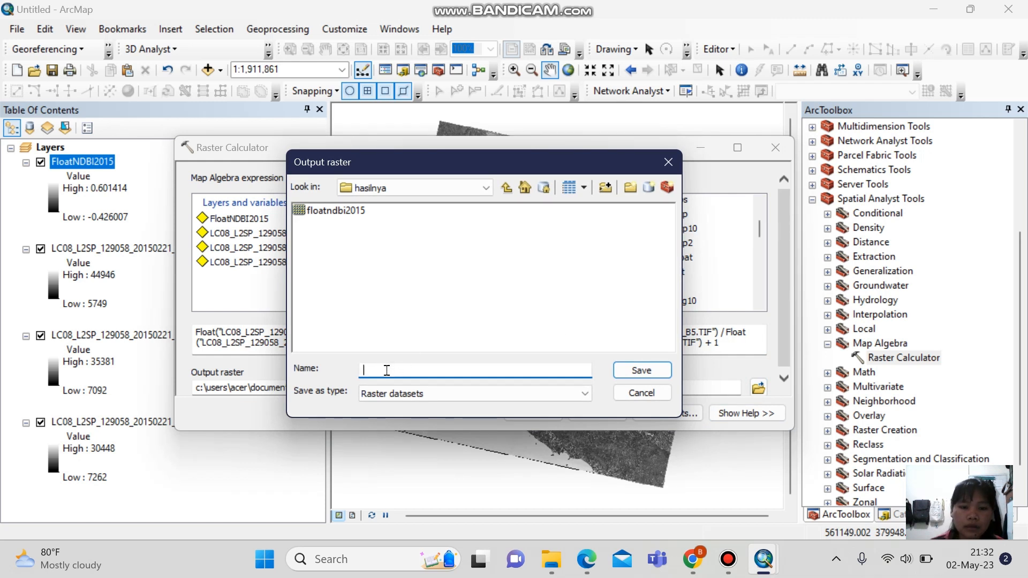
key(Caps_Lock)
text(u)
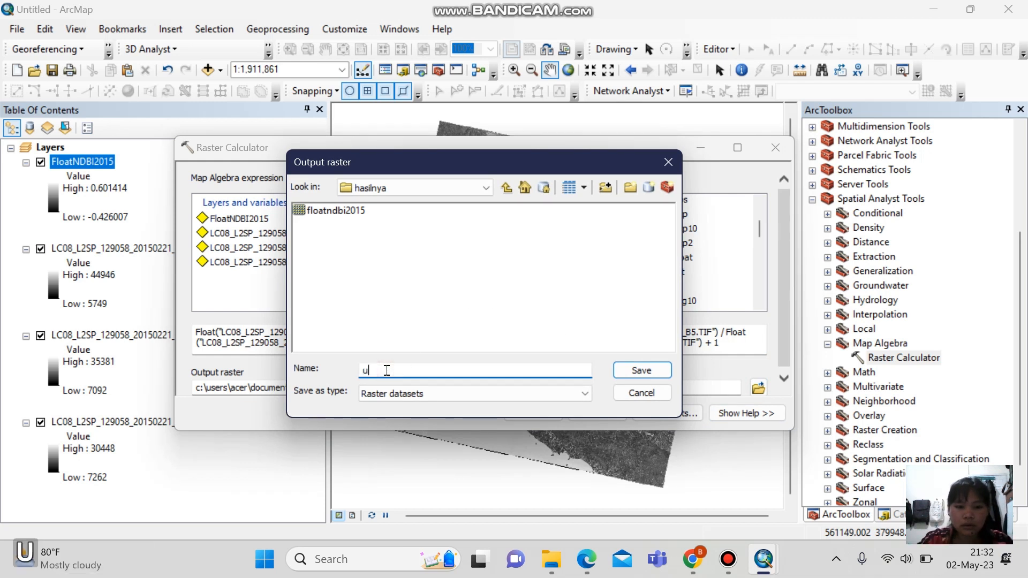
key(BackSpace)
text(UI)
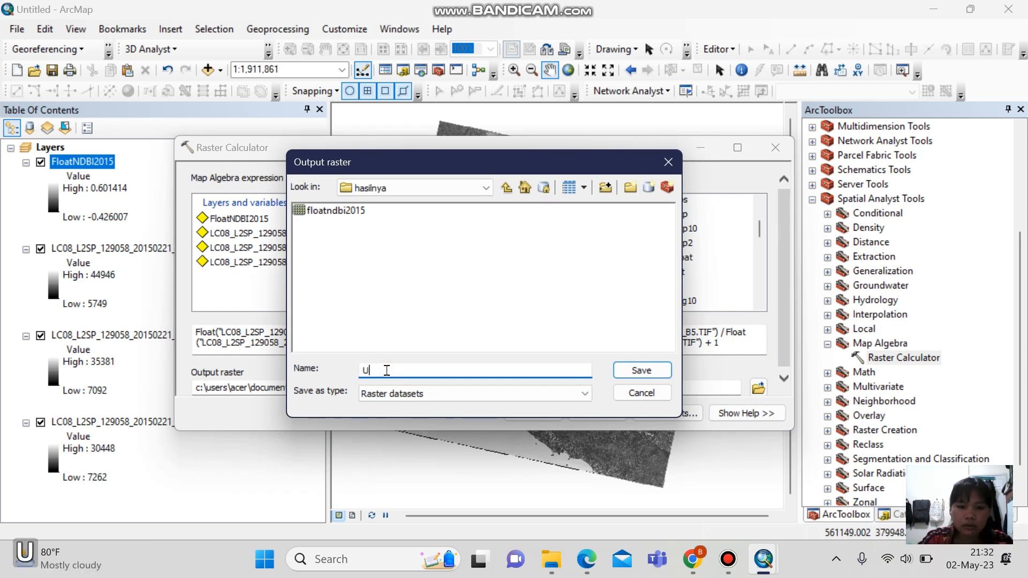
text(2013)
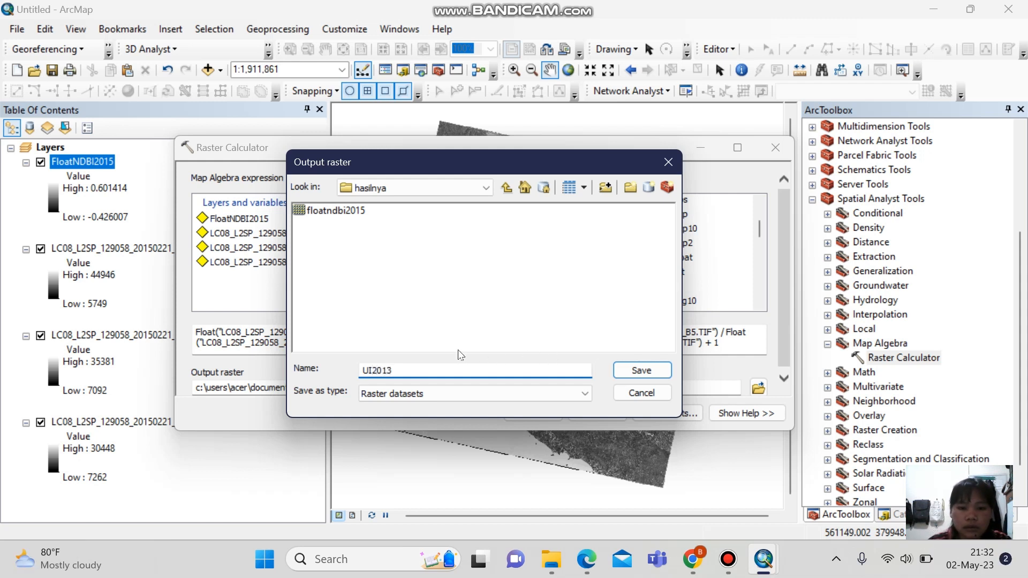
key(BackSpace)
text(5)
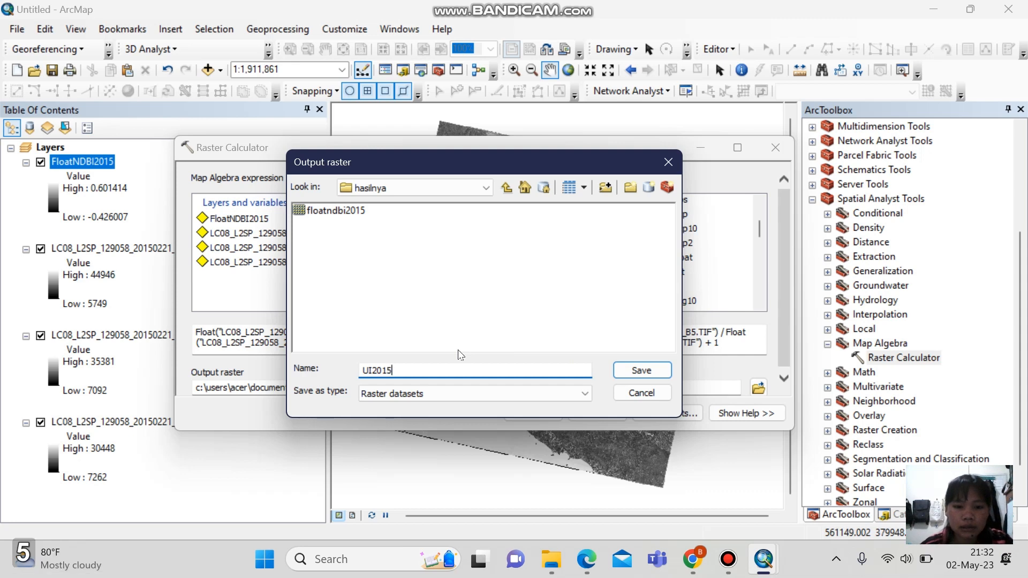
click(645, 371)
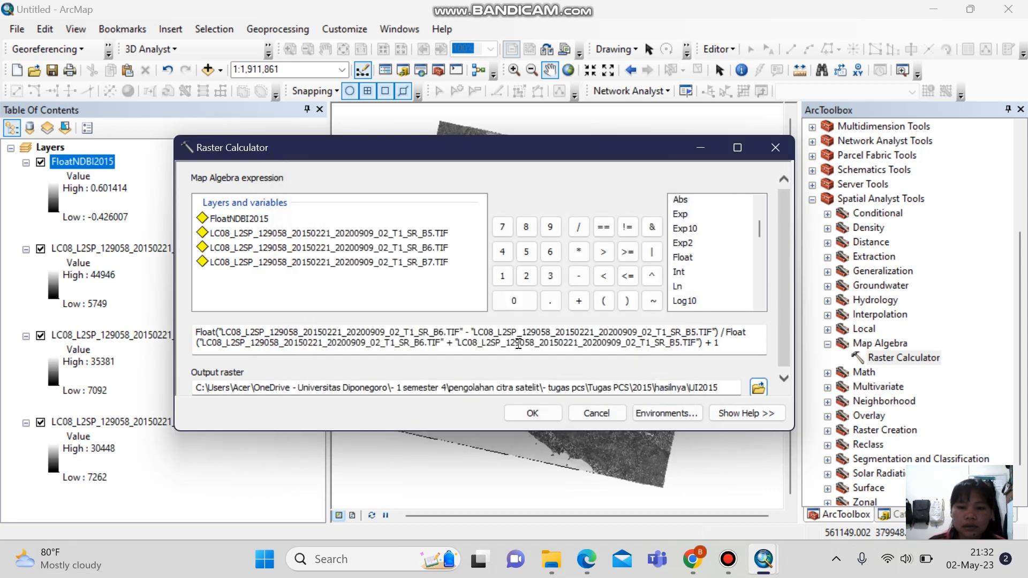
click(533, 414)
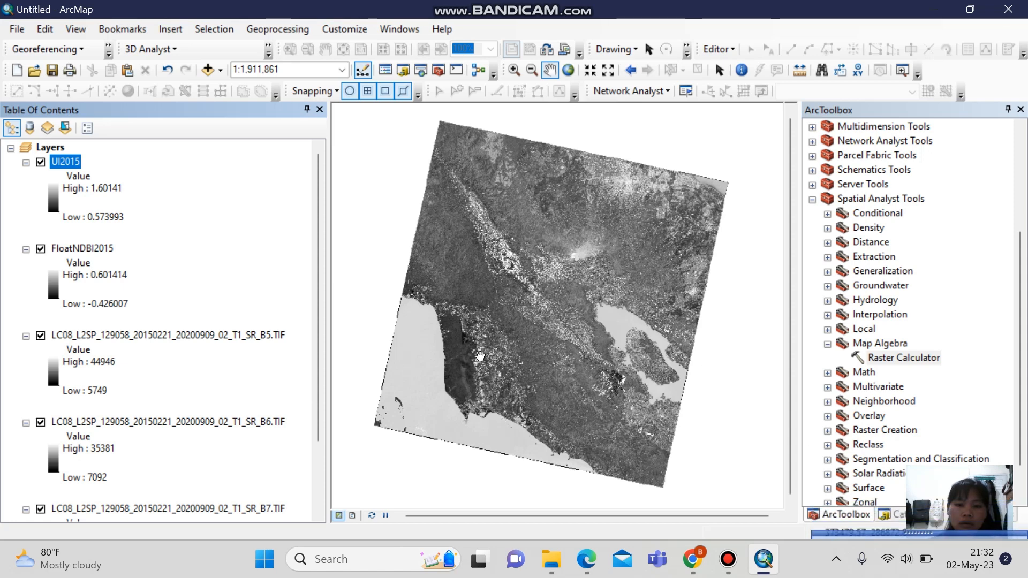
Collapse the legends of UI2015, FloatNDBI2015 and the three Landsat band layers in the table of contents.
drag(483, 357, 491, 349)
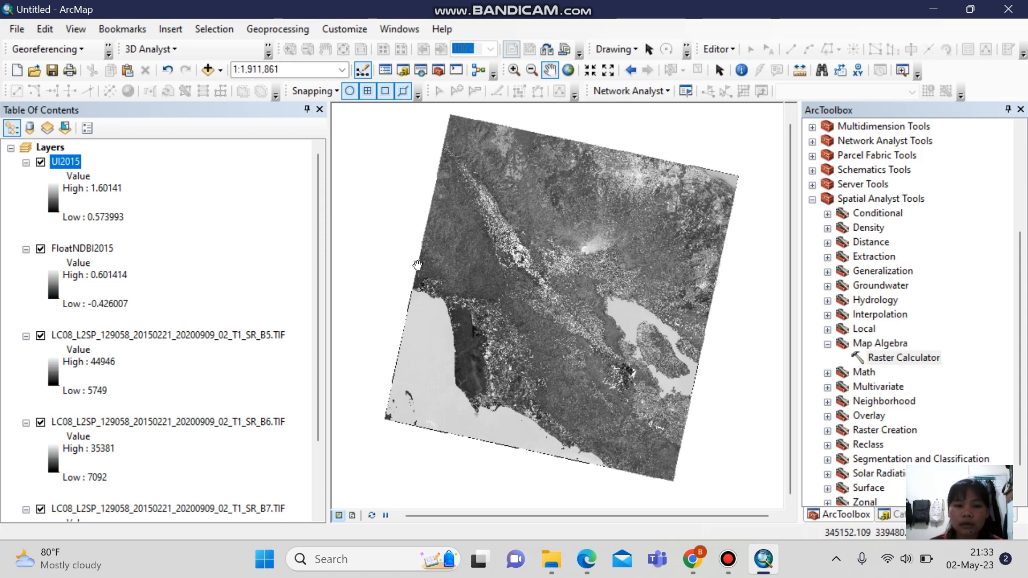
drag(315, 228, 315, 185)
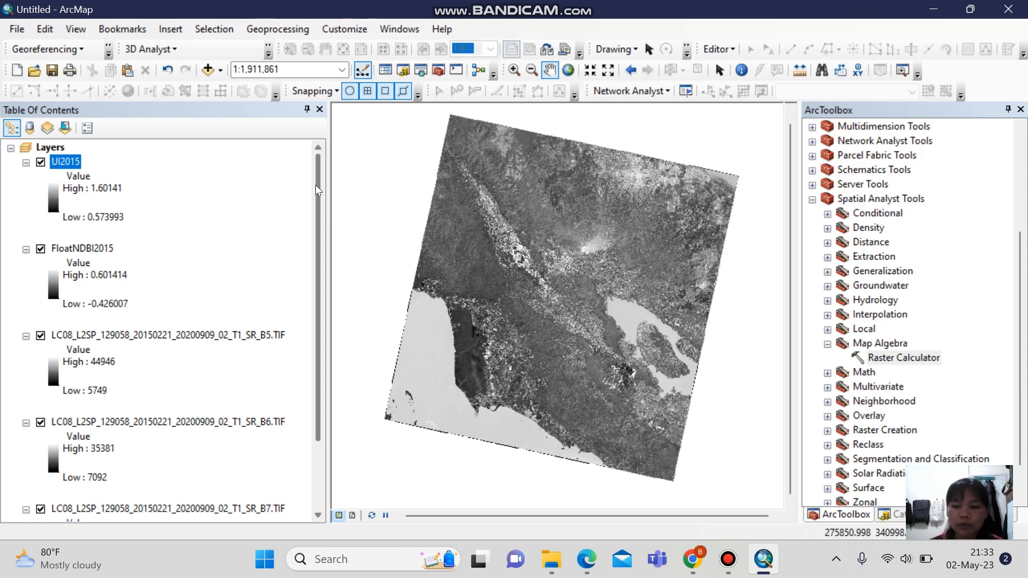
click(26, 163)
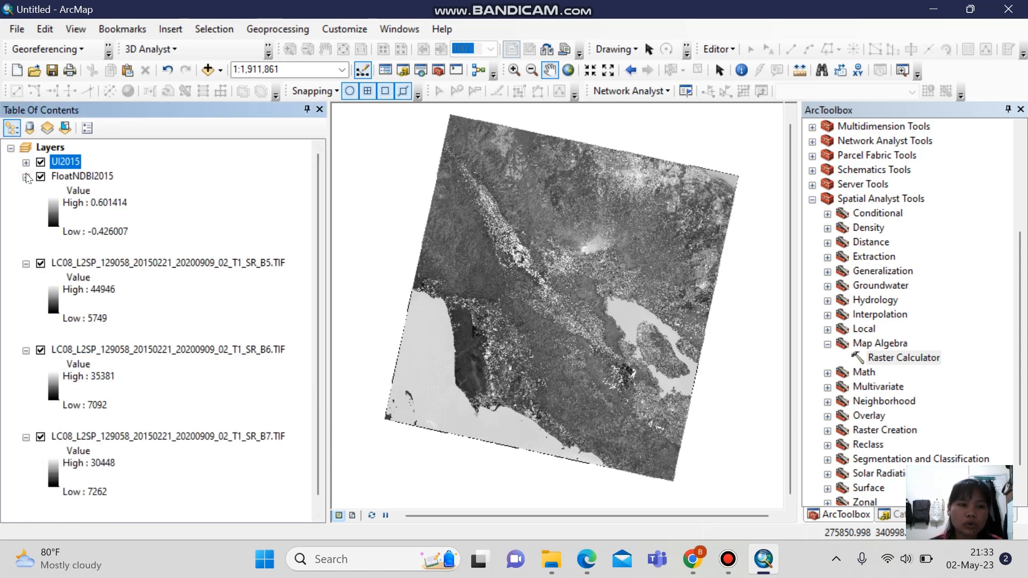
click(26, 177)
click(25, 191)
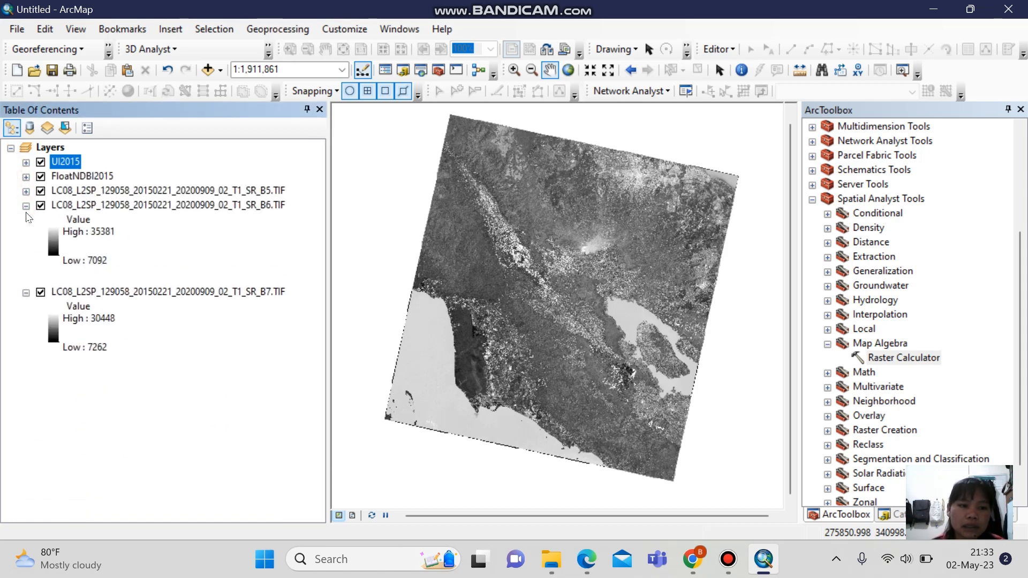
click(26, 205)
click(26, 220)
Turn off the visibility of UI2015, FloatNDBI2015 and the SR_B5, SR_B6 and SR_B7 layers.
right_click(56, 148)
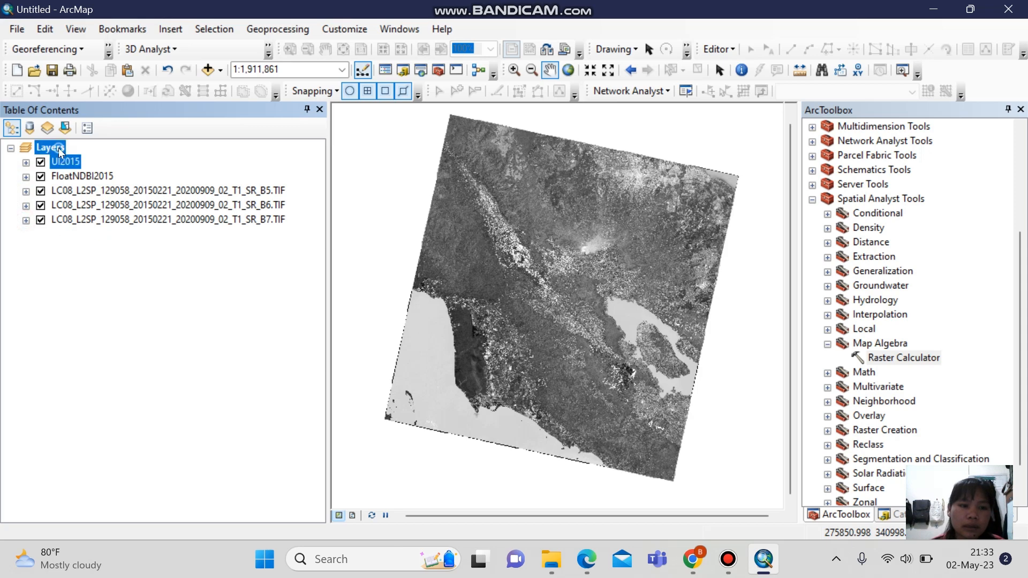
click(13, 267)
click(41, 162)
click(40, 177)
click(41, 190)
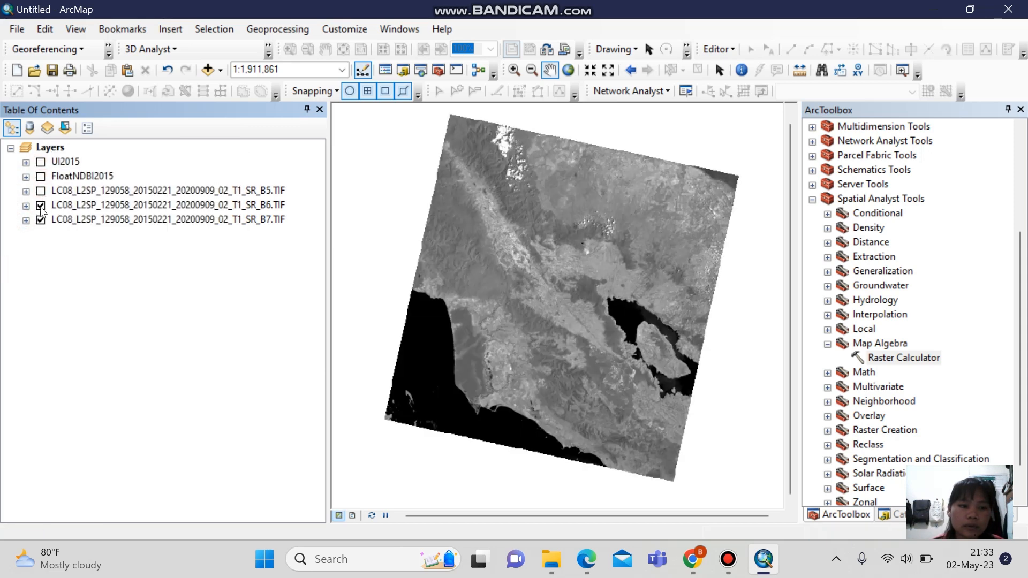
click(40, 205)
click(41, 220)
Add the ADMIN_SAMOSIR.shp and bufferadminsamosir.shp shapefiles from the "- tugas pcs" folder to the map.
right_click(54, 150)
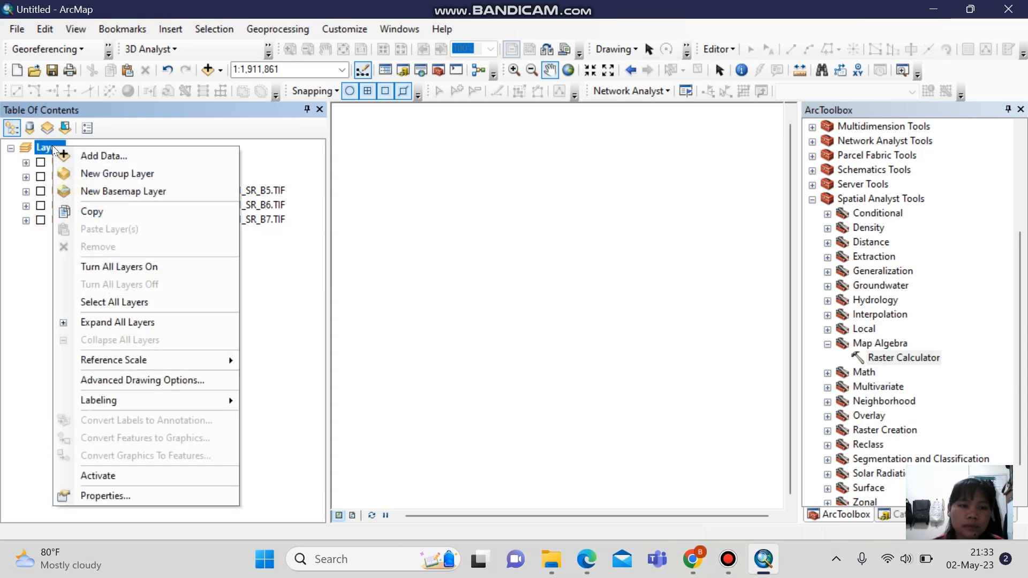
click(100, 156)
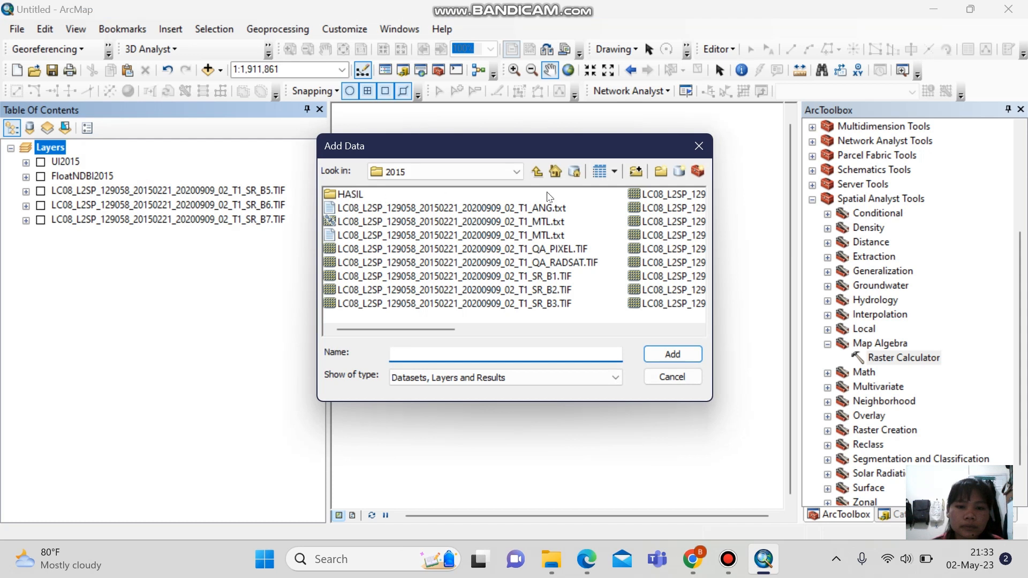
click(537, 173)
click(537, 172)
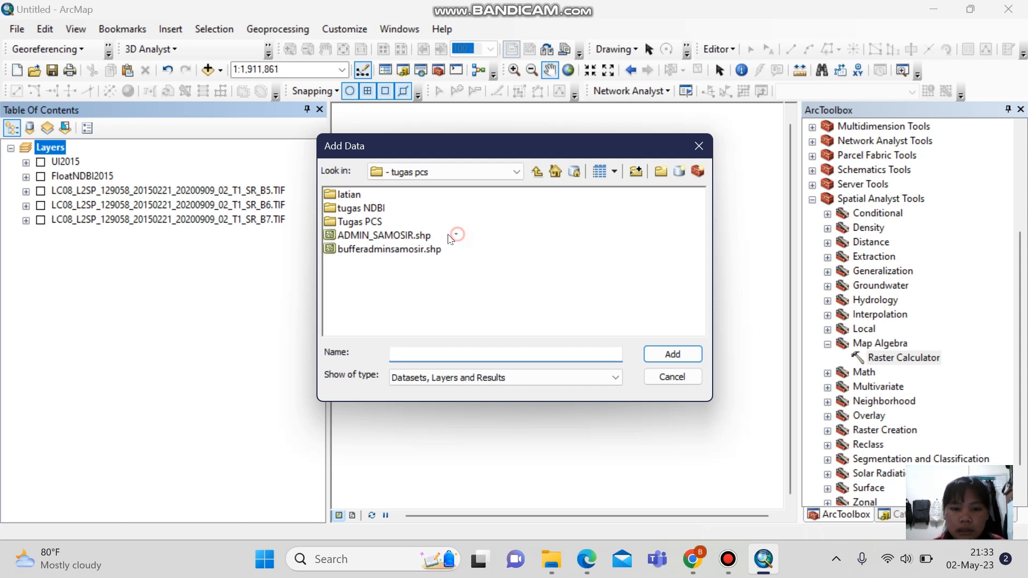
click(425, 235)
shift+click(423, 249)
click(668, 356)
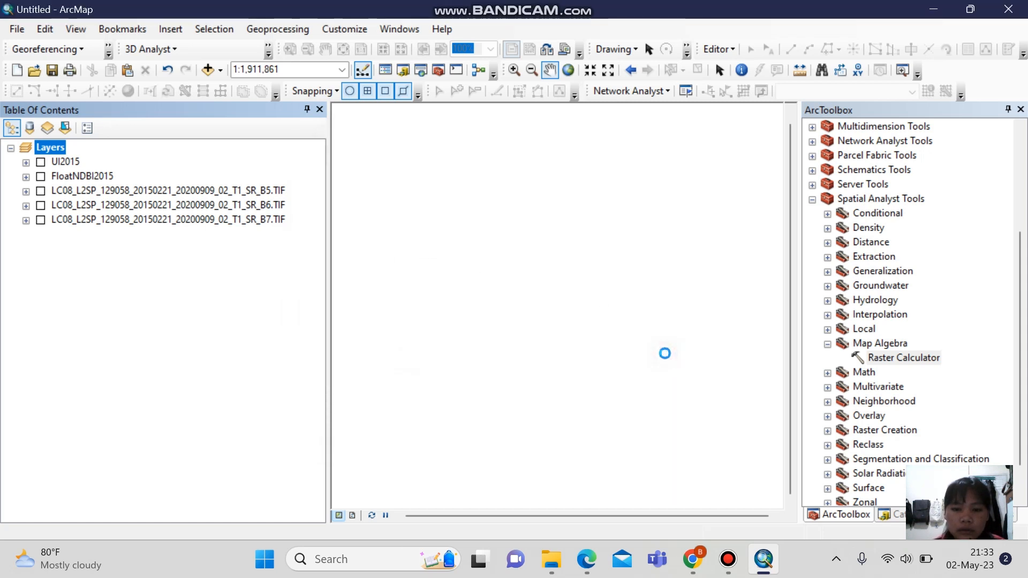
Examine the bufferadminsamosir outline around the ADMIN_SAMOSIR boundary close up and at full extent.
scroll(621, 336, up, 2)
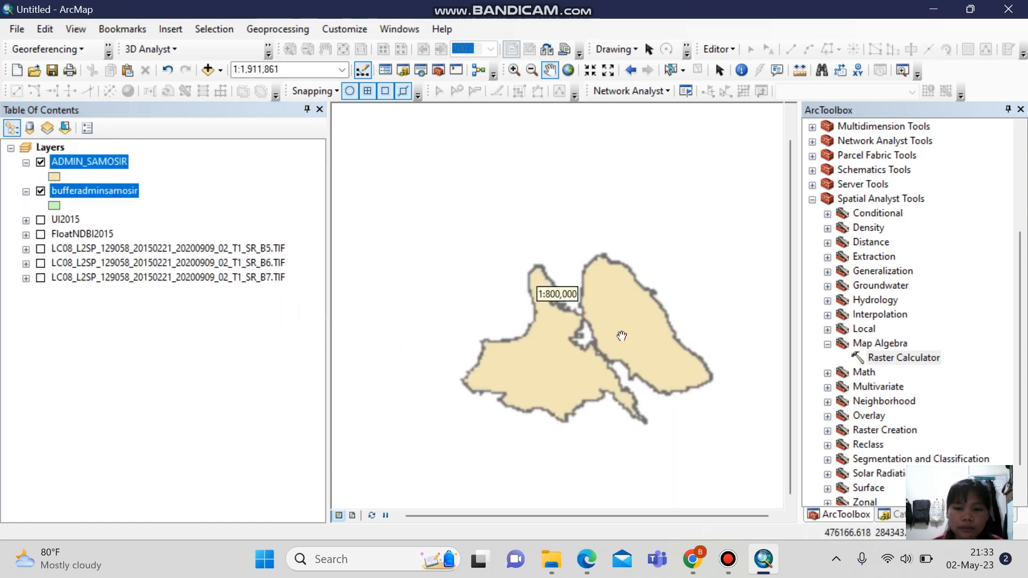
scroll(621, 335, up, 1)
drag(613, 335, 491, 247)
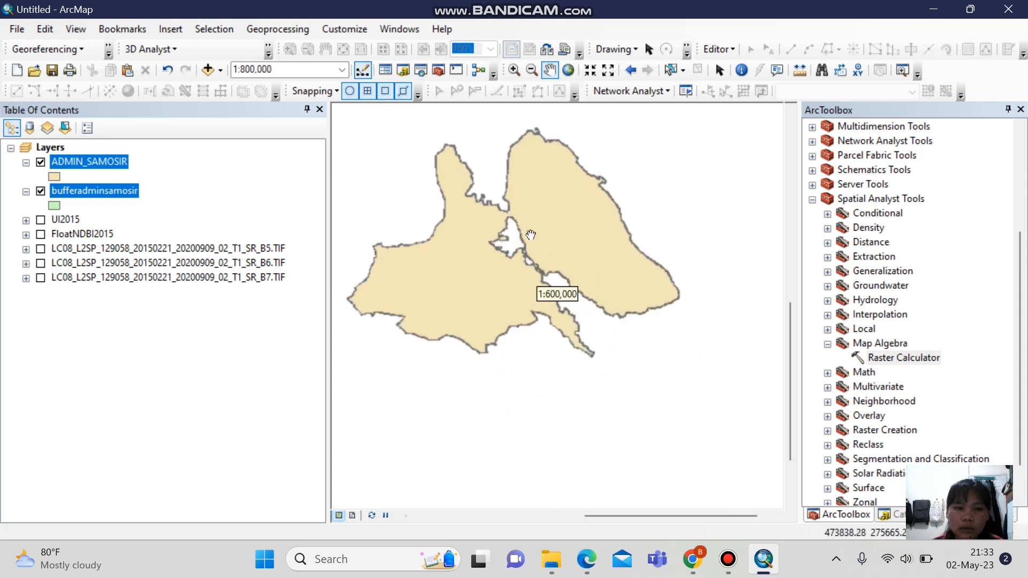
middle_click(491, 247)
scroll(514, 241, up, 3)
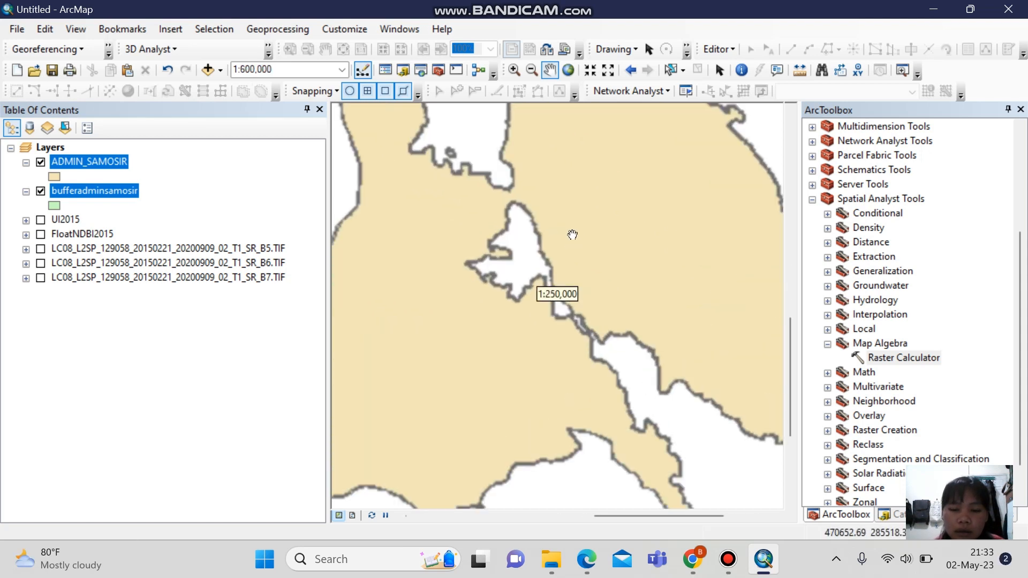
scroll(474, 279, up, 3)
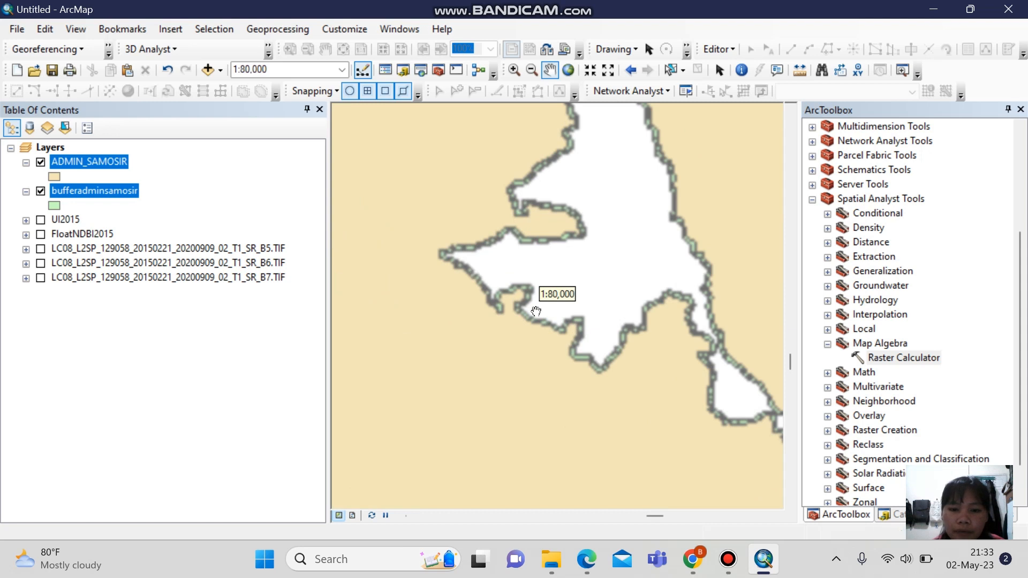
scroll(535, 328, up, 2)
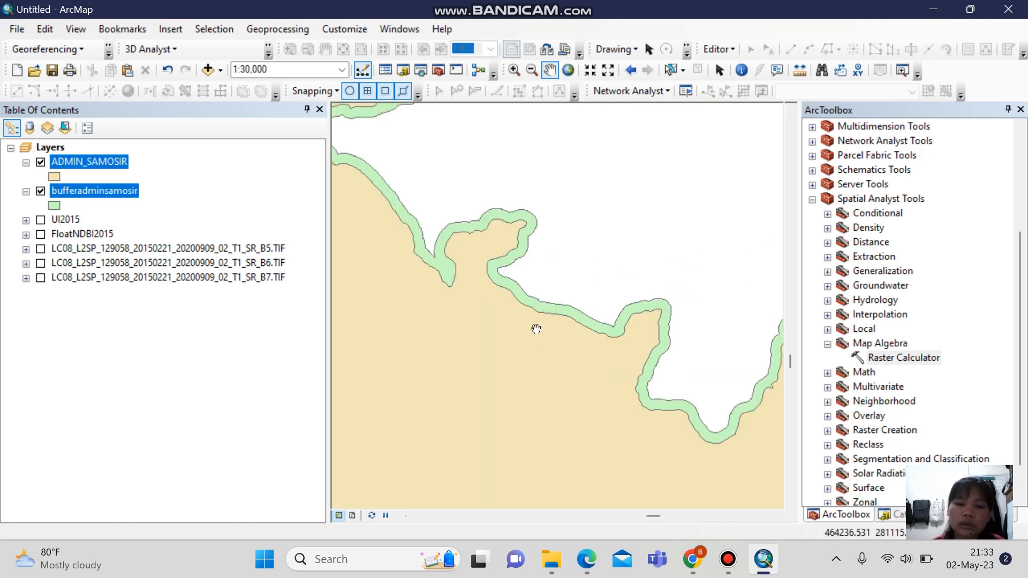
scroll(530, 303, up, 1)
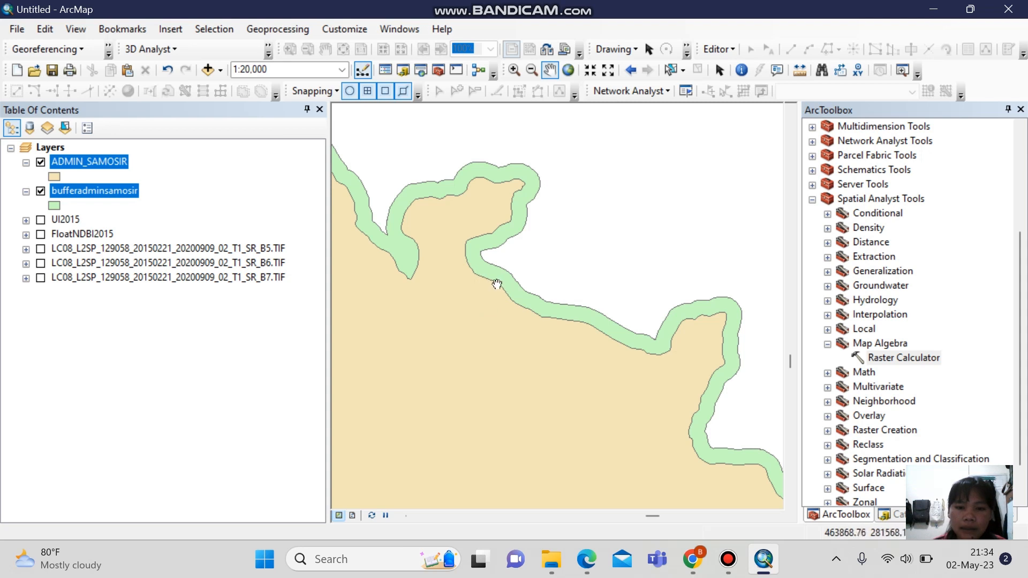
scroll(517, 375, up, 3)
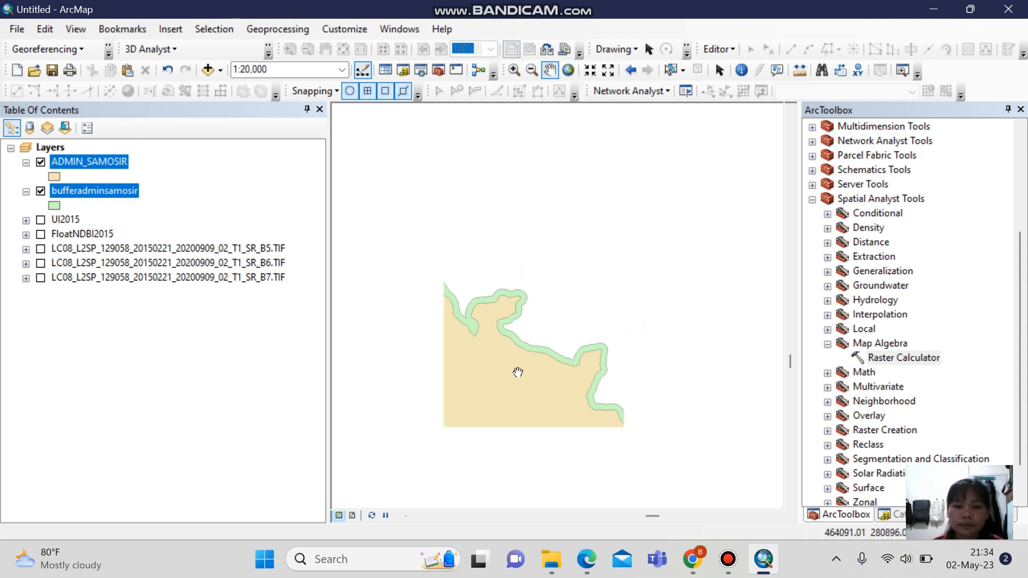
scroll(511, 406, up, 5)
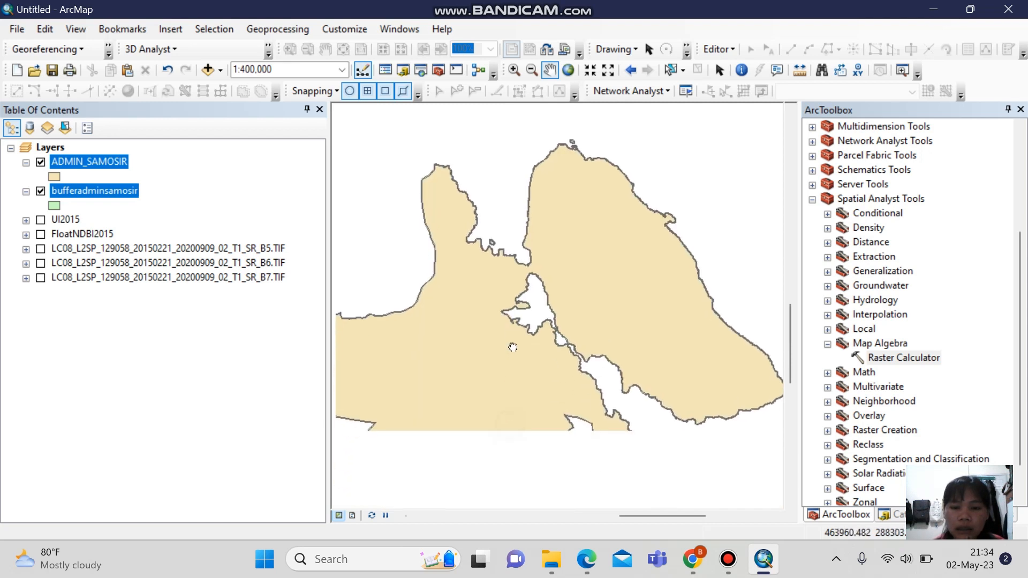
scroll(508, 385, up, 2)
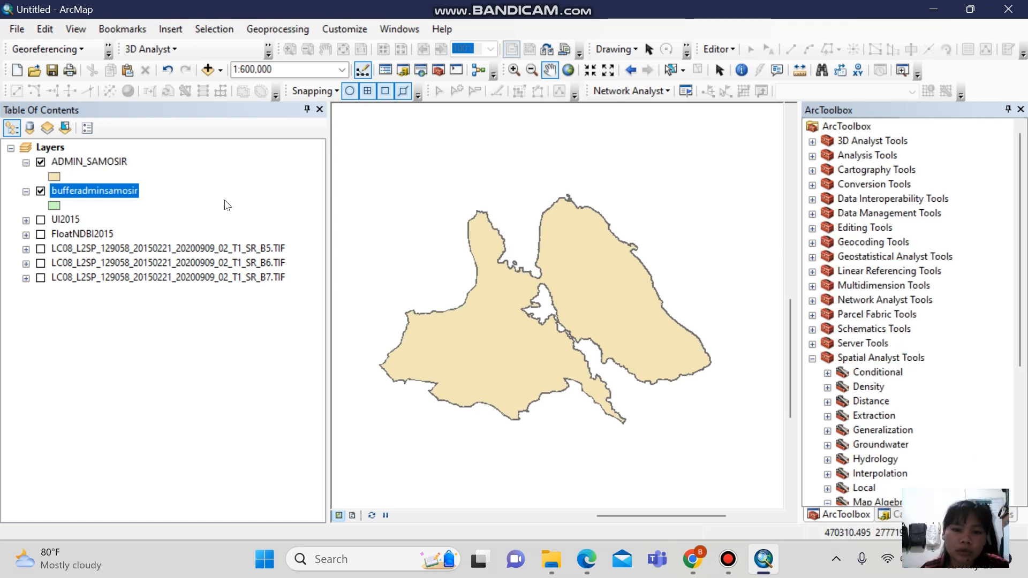
click(97, 207)
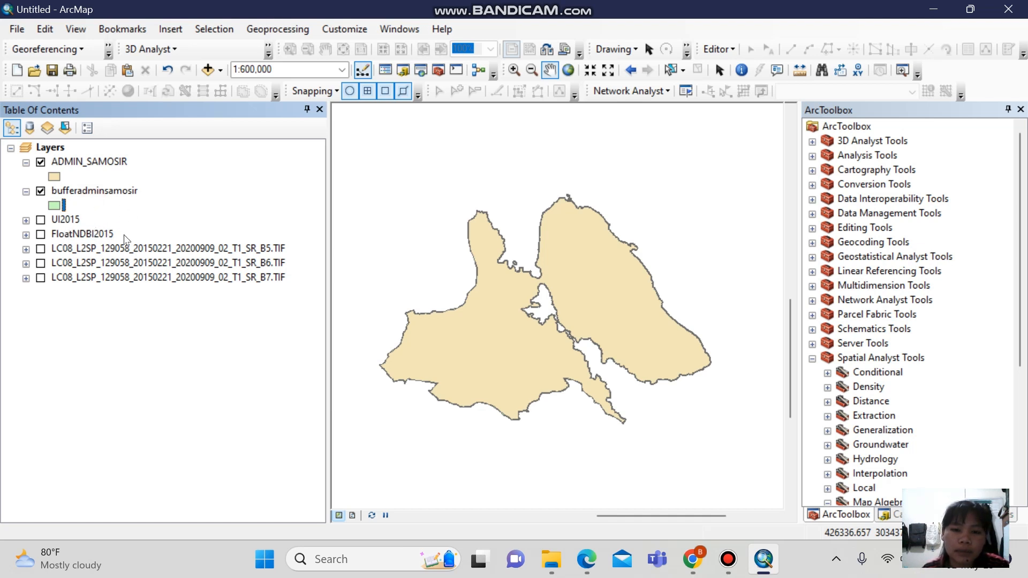
Set up Extract by Mask with FloatNDBI2015 as the input raster and bufferadminsamosir as the mask.
scroll(910, 289, down, 3)
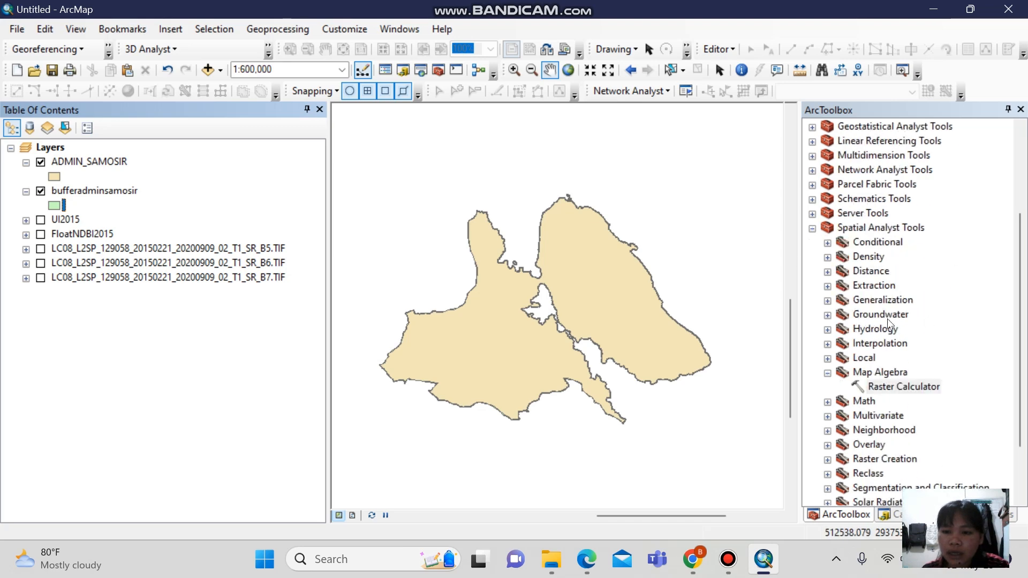
click(828, 286)
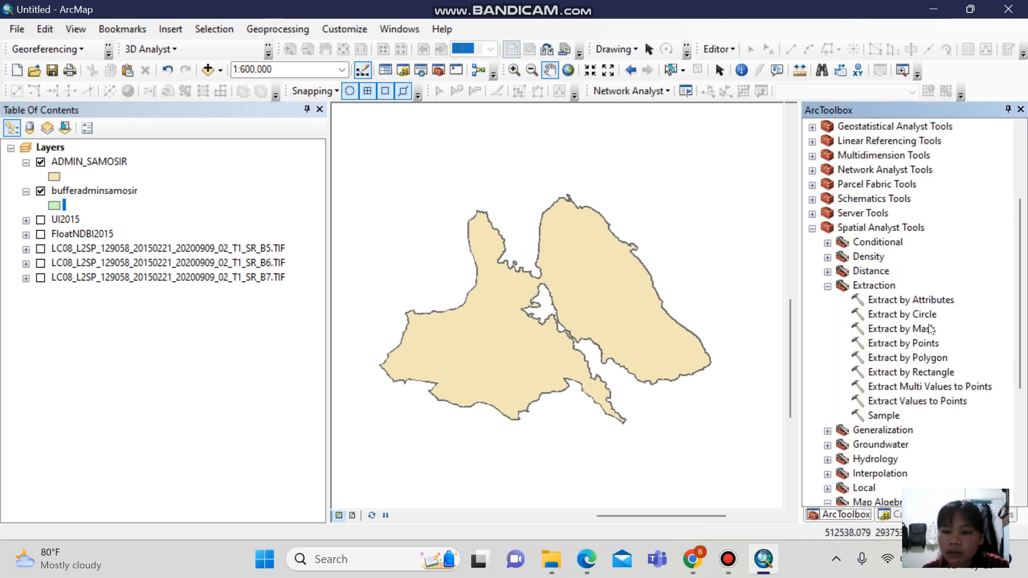
double_click(904, 328)
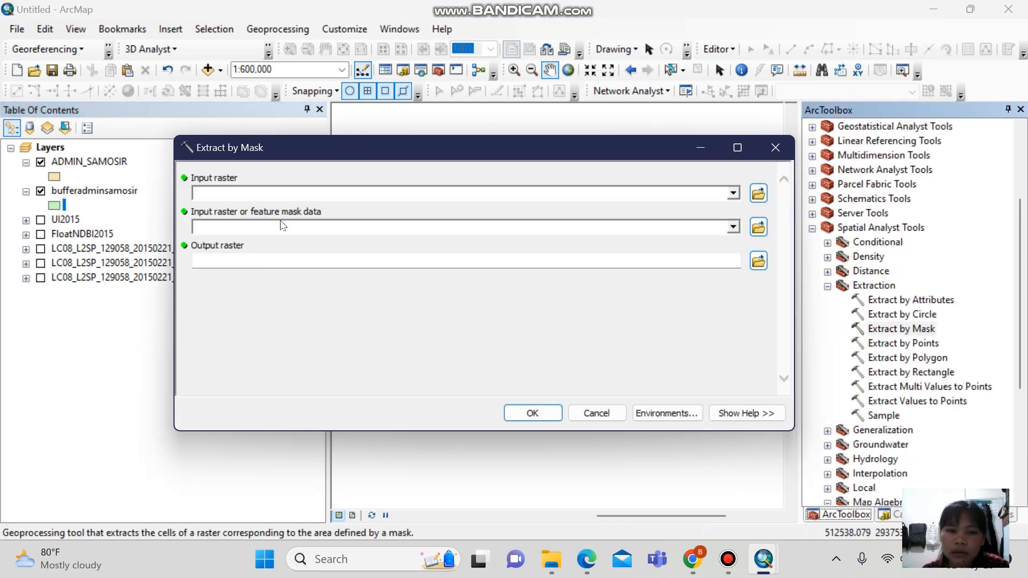
click(733, 194)
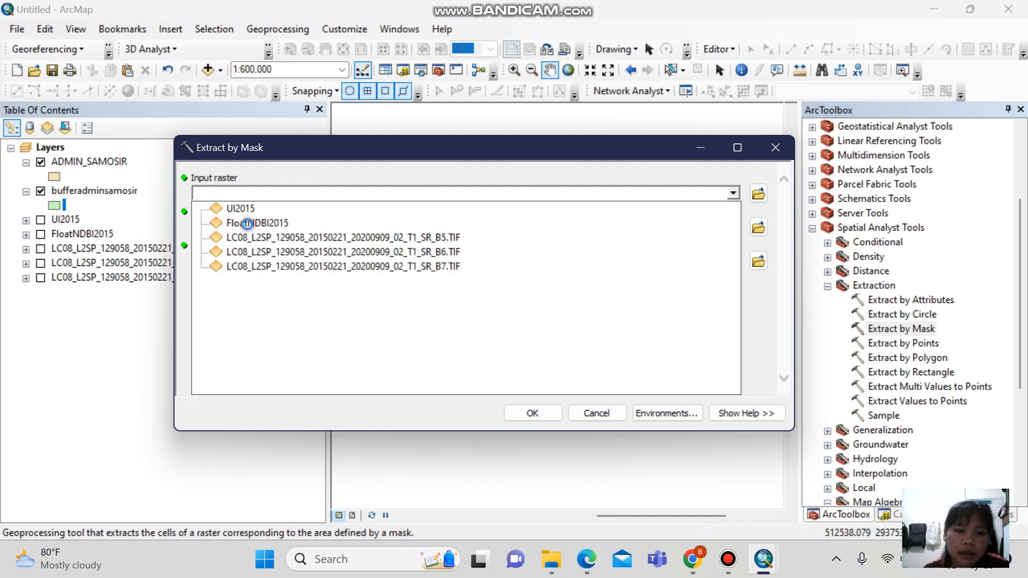
click(248, 222)
click(734, 227)
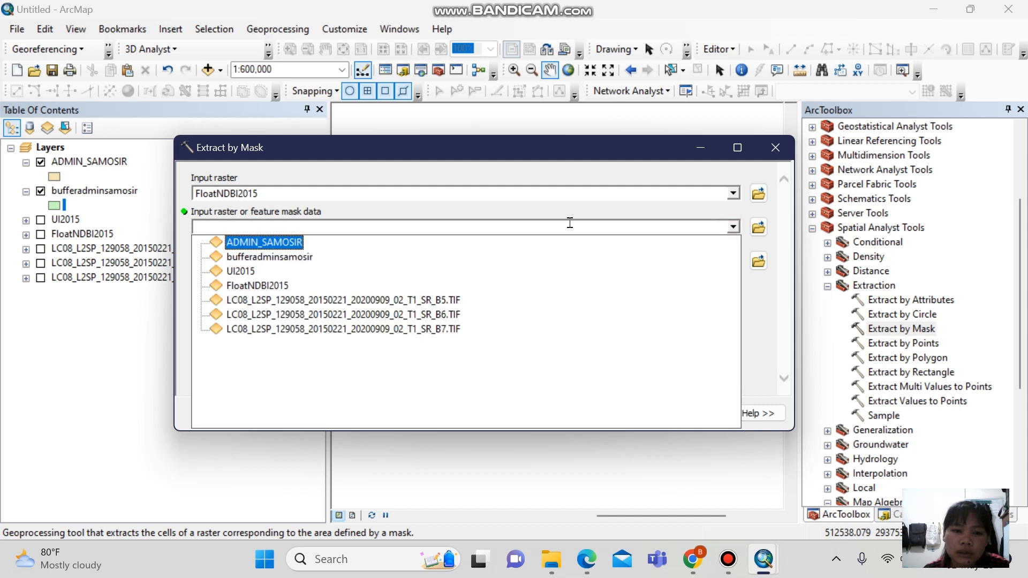
click(295, 255)
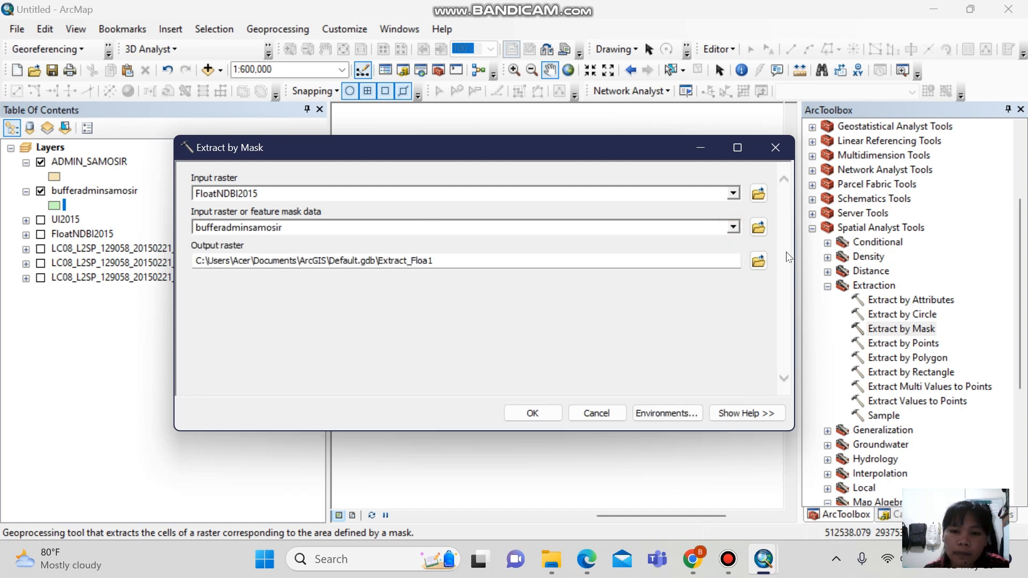
Save the output raster as EXTRACKNDBI in the hasilnya folder and run the extraction.
click(758, 261)
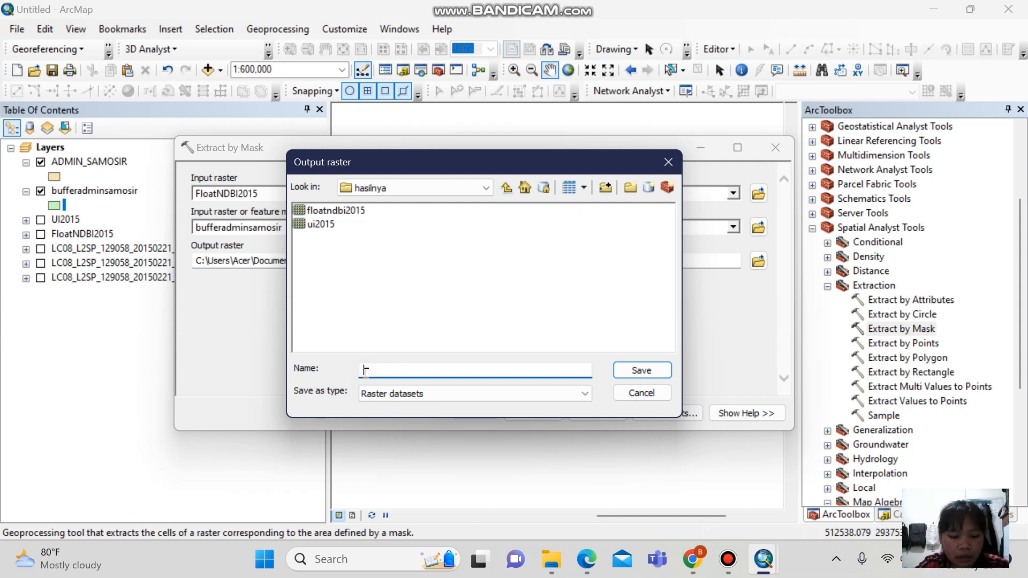
text(EXTRZ)
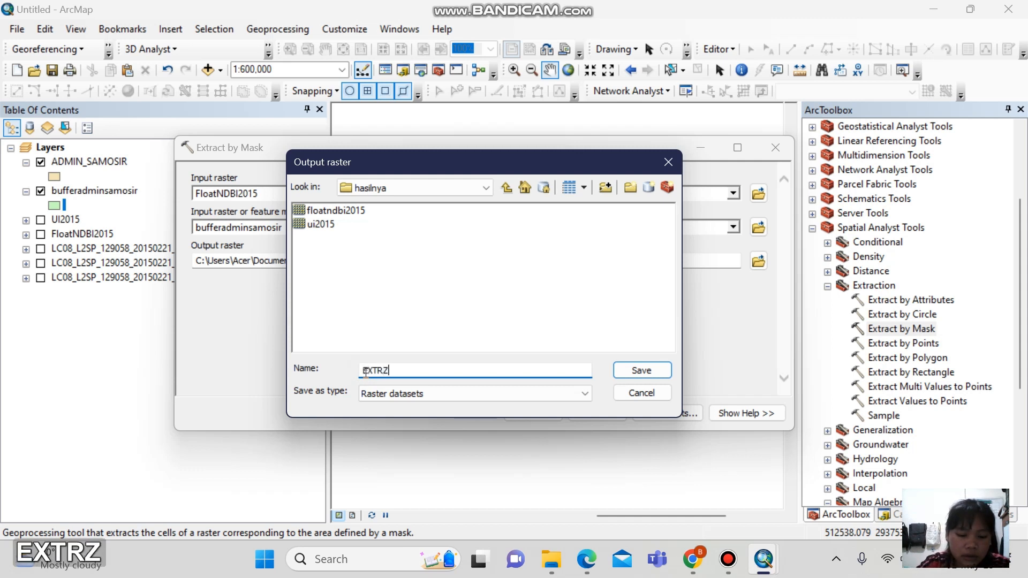
key(BackSpace)
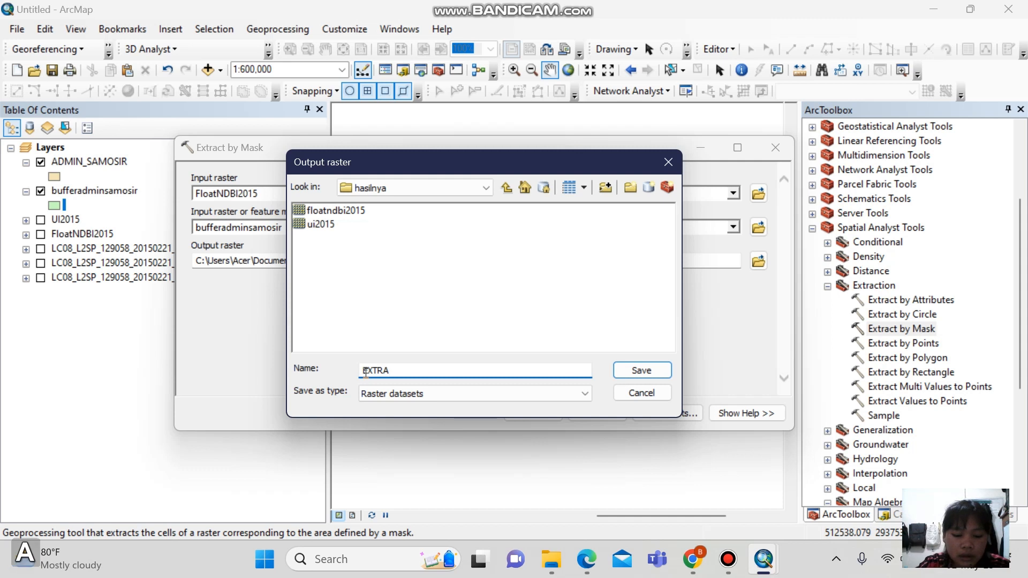
text(CK)
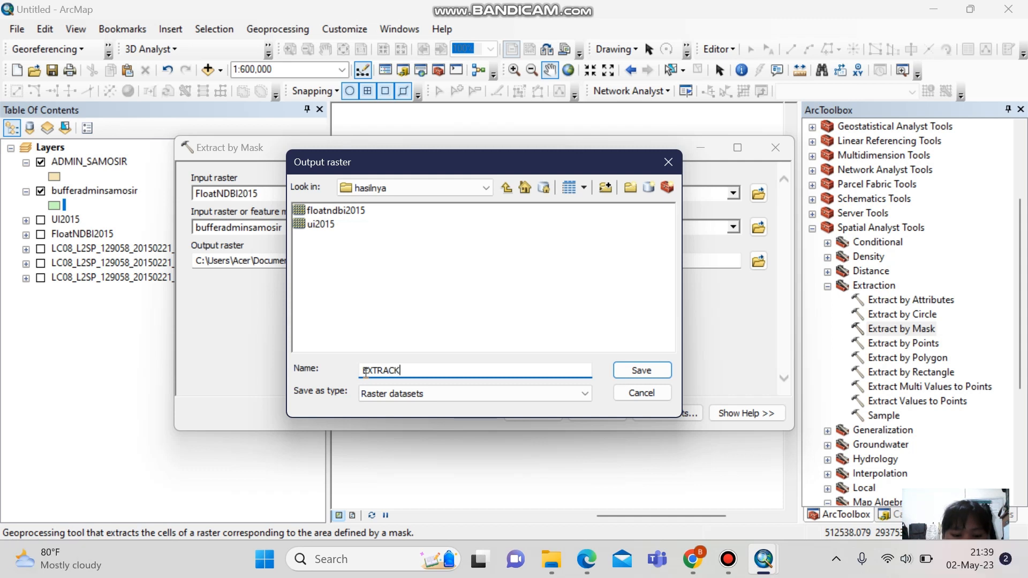
text(NDBI)
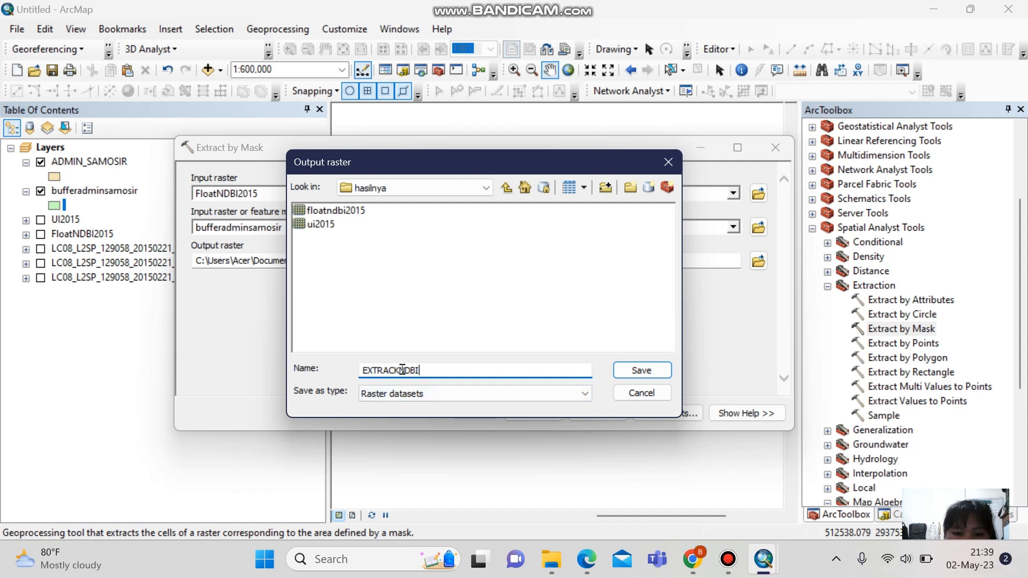
click(649, 371)
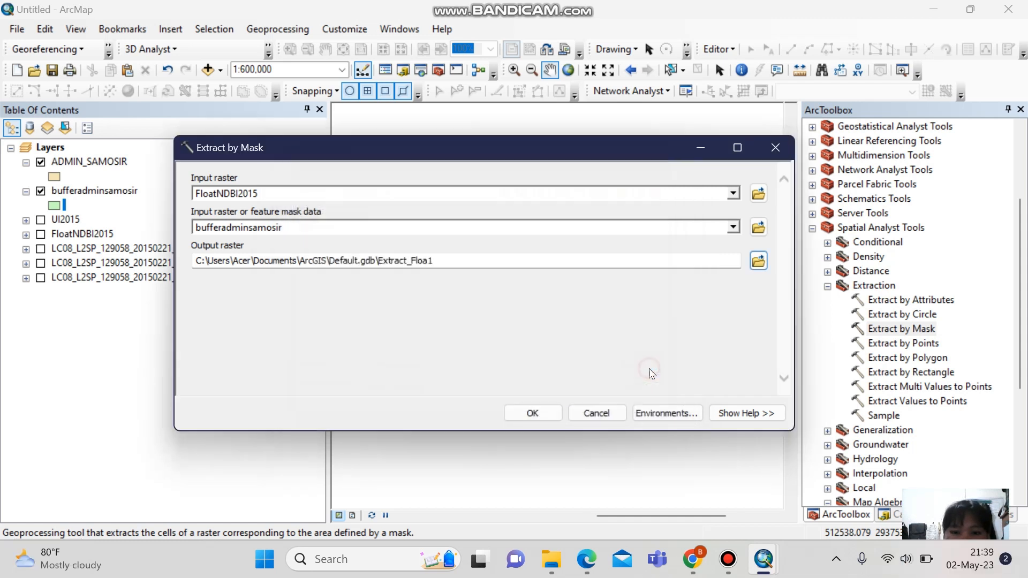
click(524, 413)
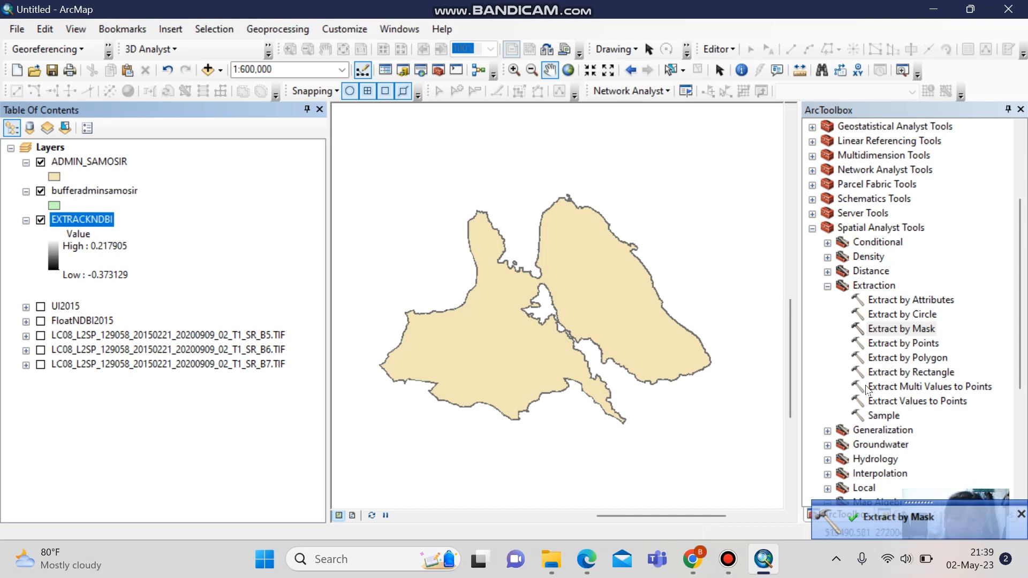
Set up another Extract by Mask with UI2015 as the input raster and bufferadminsamosir as the mask.
double_click(916, 330)
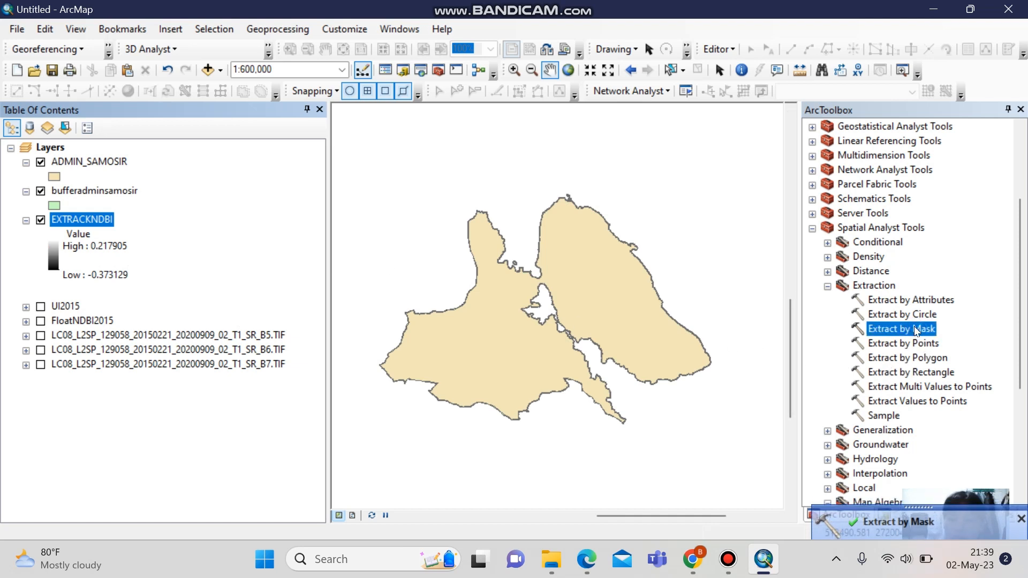
click(733, 193)
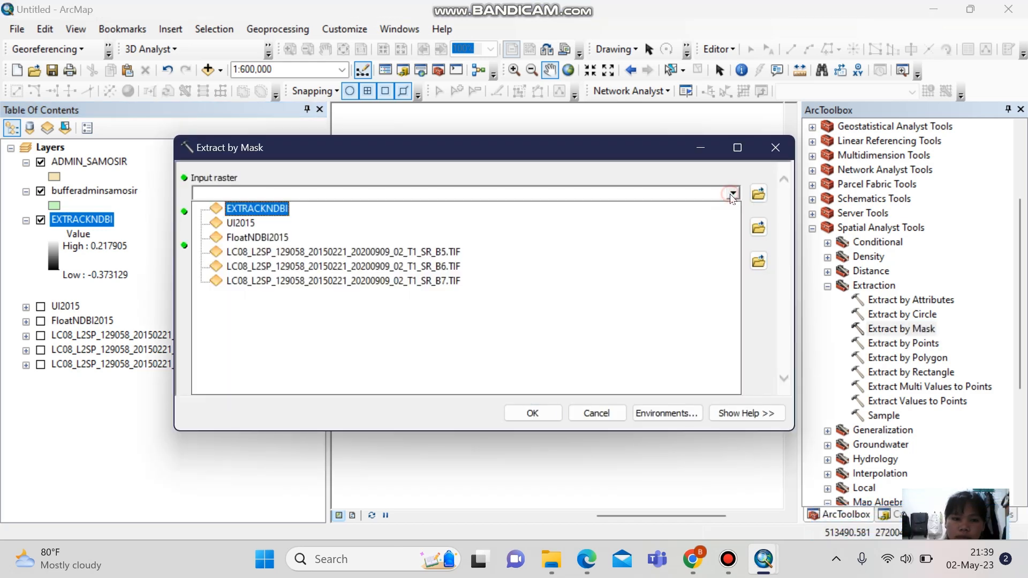
click(242, 224)
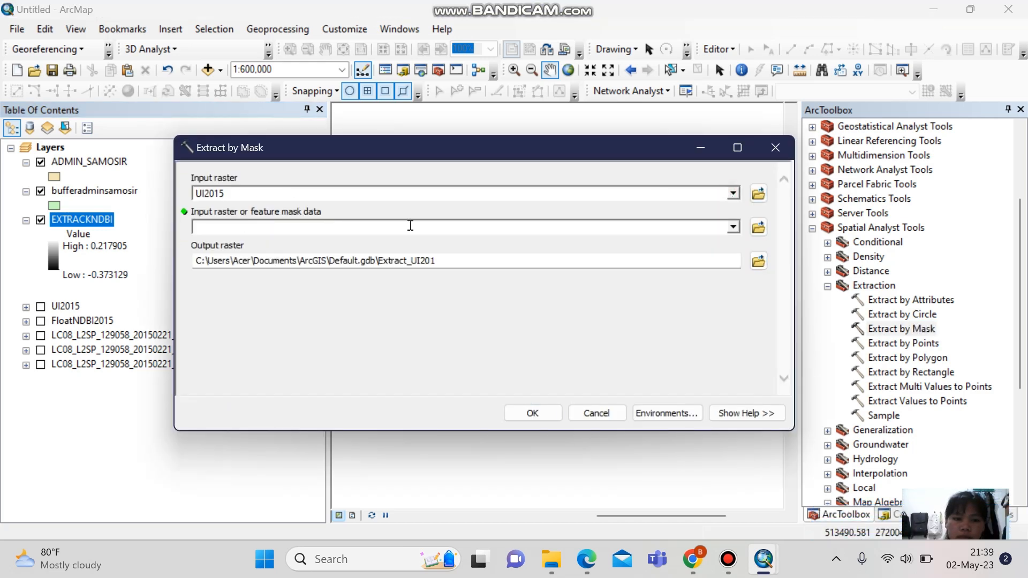
click(733, 227)
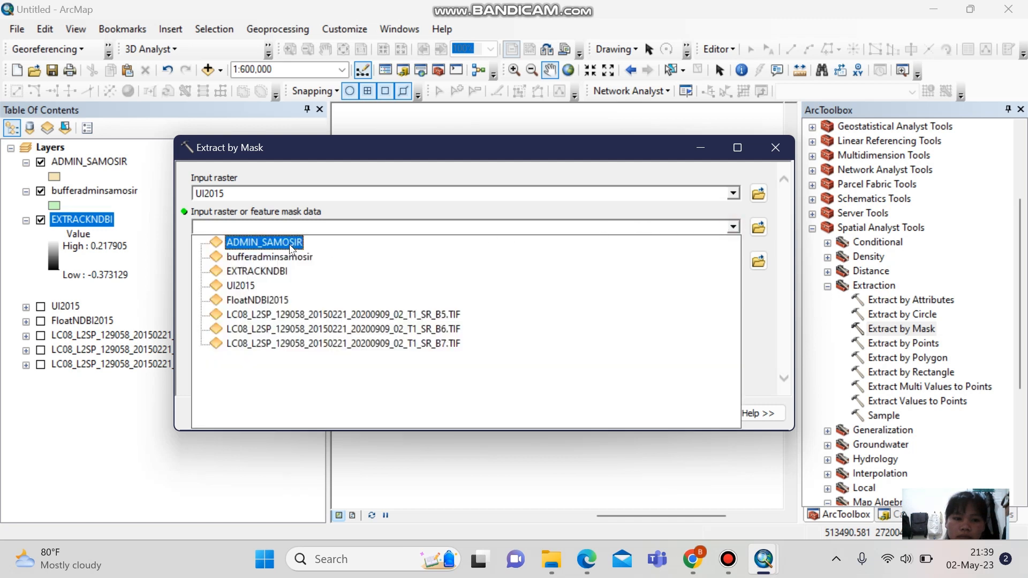
click(264, 256)
Save the output raster as EXTRACKUI2015 in the hasilnya folder and run the extraction.
click(758, 262)
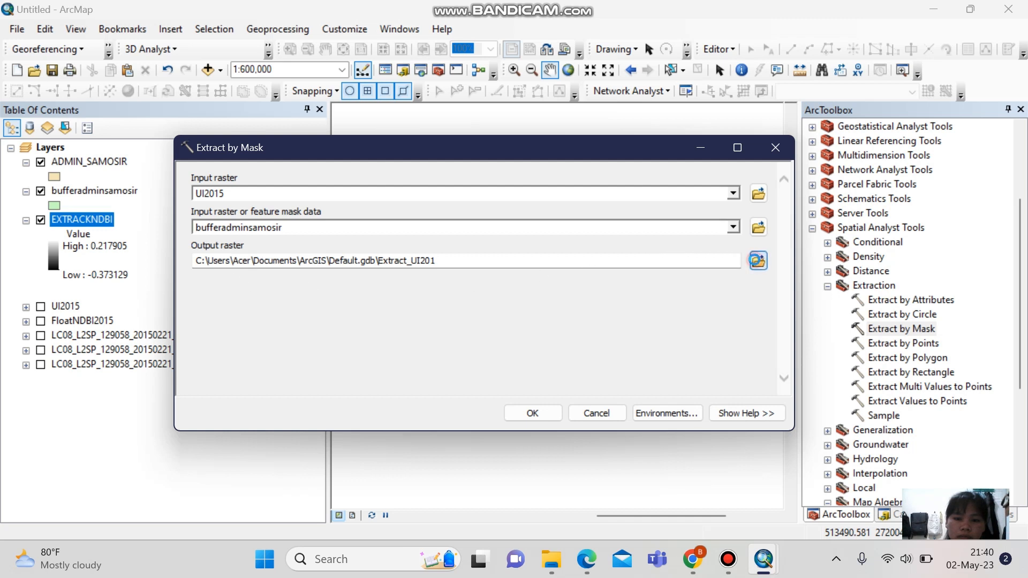
text(E)
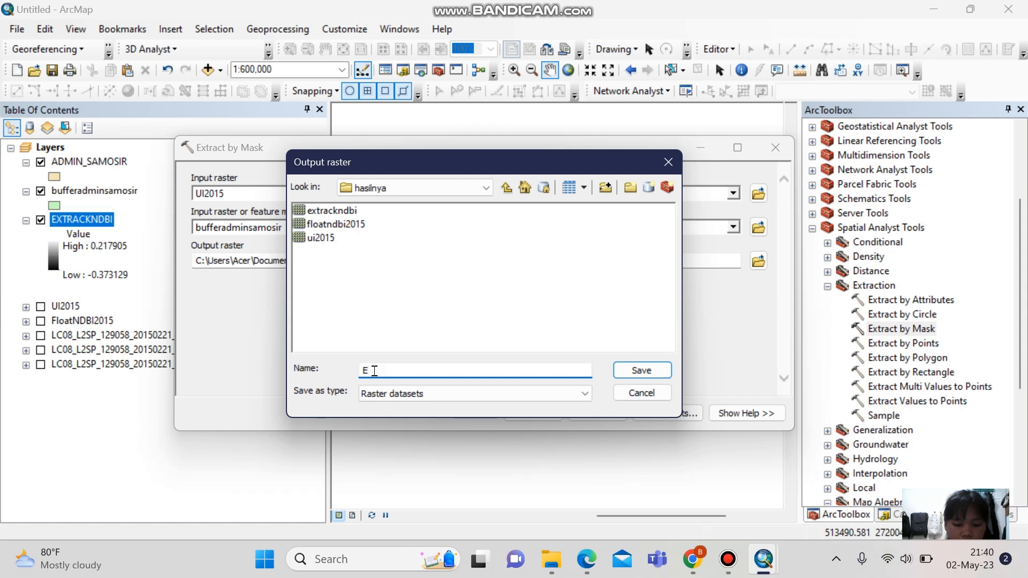
text(XTRAC)
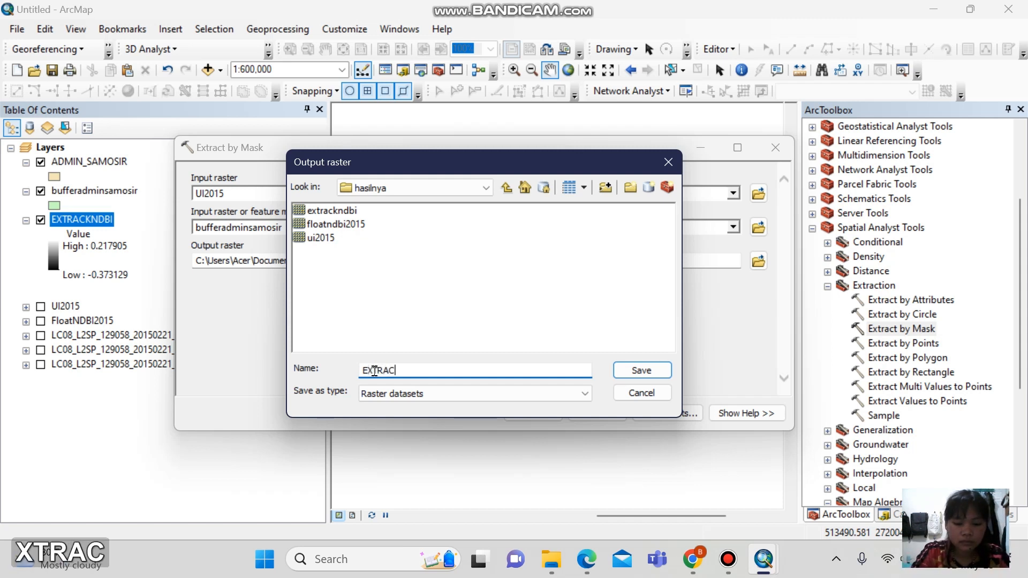
text(KUI)
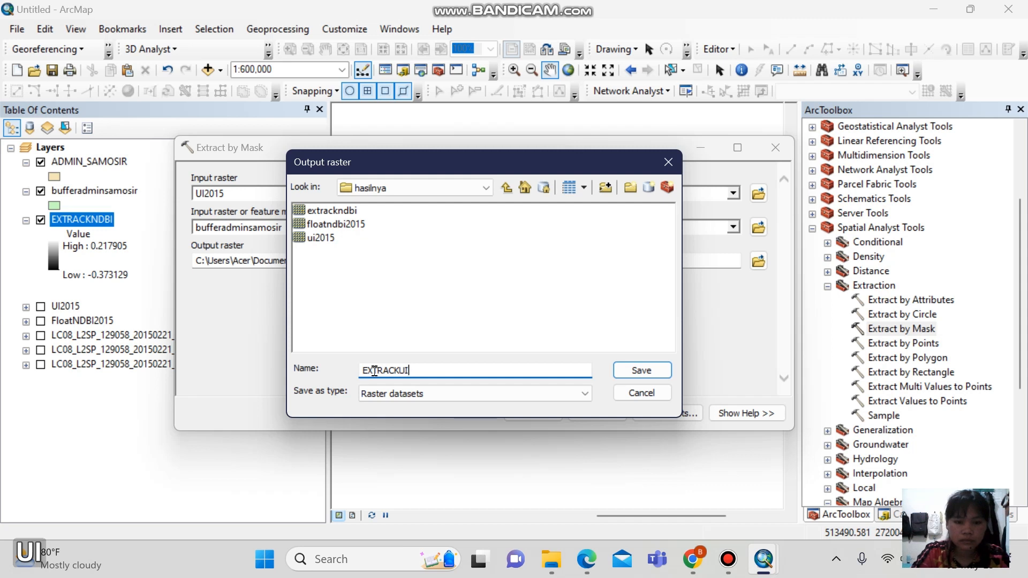
text(2015)
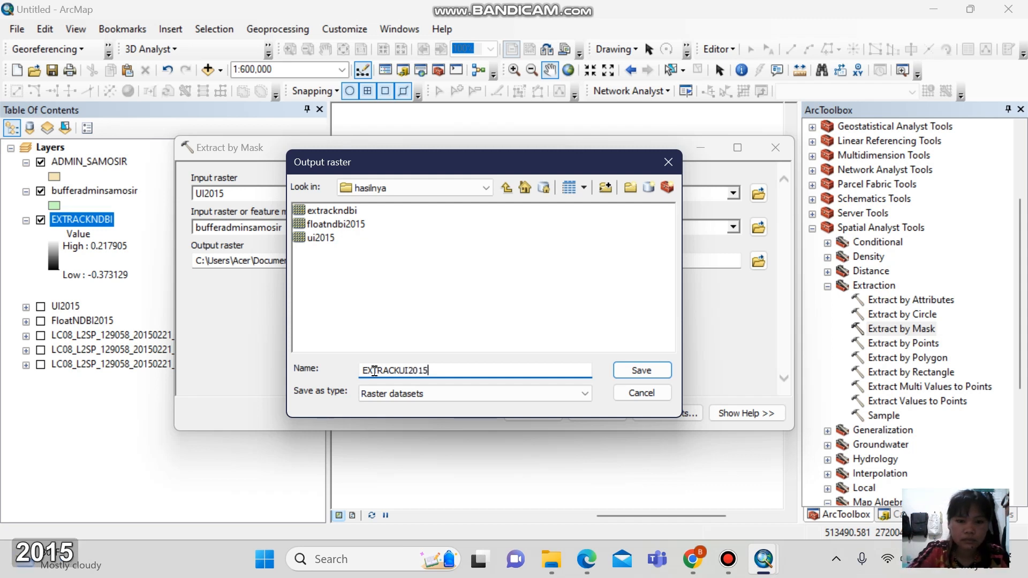
click(642, 371)
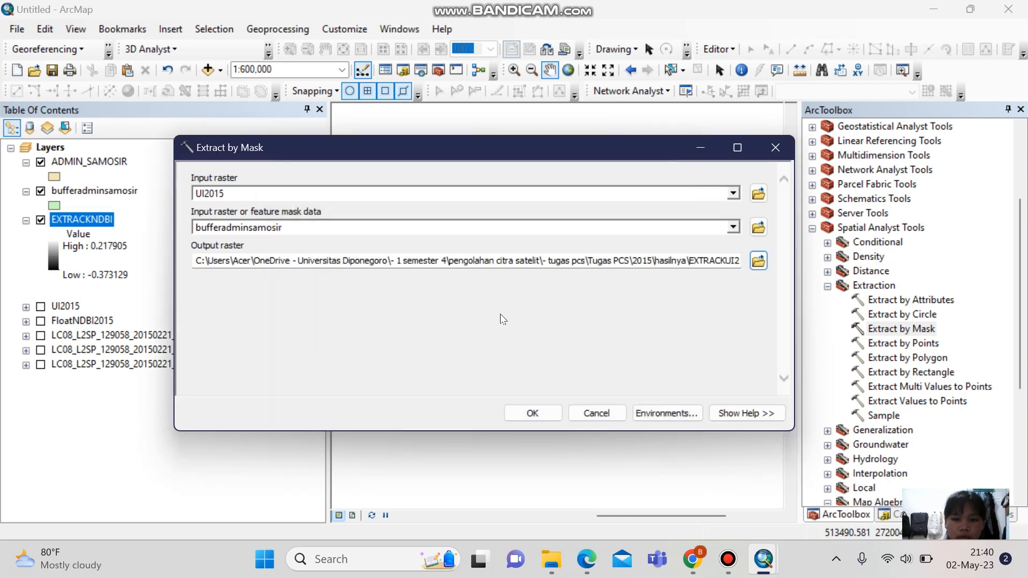
click(532, 413)
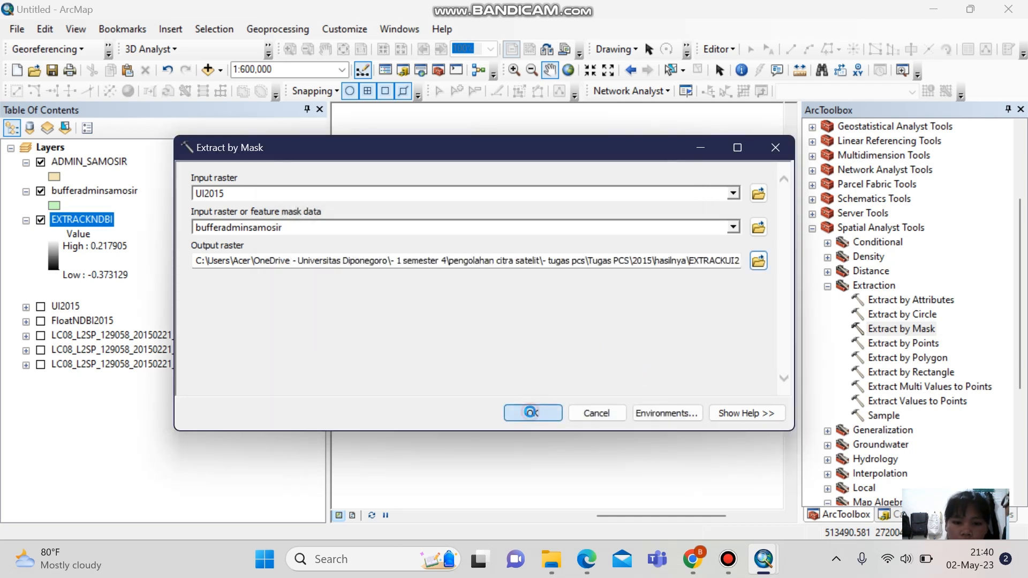
Hide the ADMIN_SAMOSIR and bufferadminsamosir layers so that they no longer cover the extracted rasters.
click(96, 221)
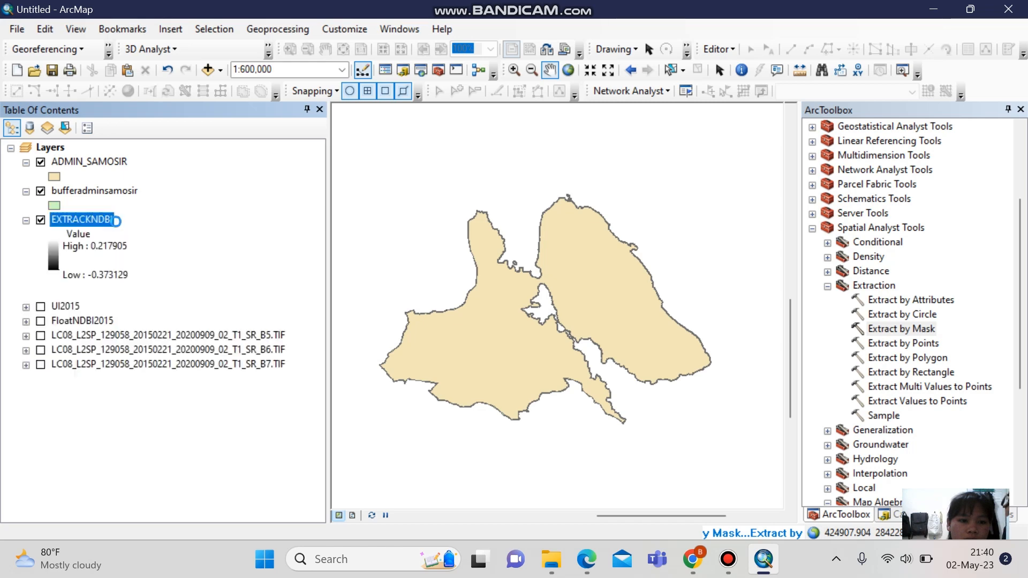
click(115, 223)
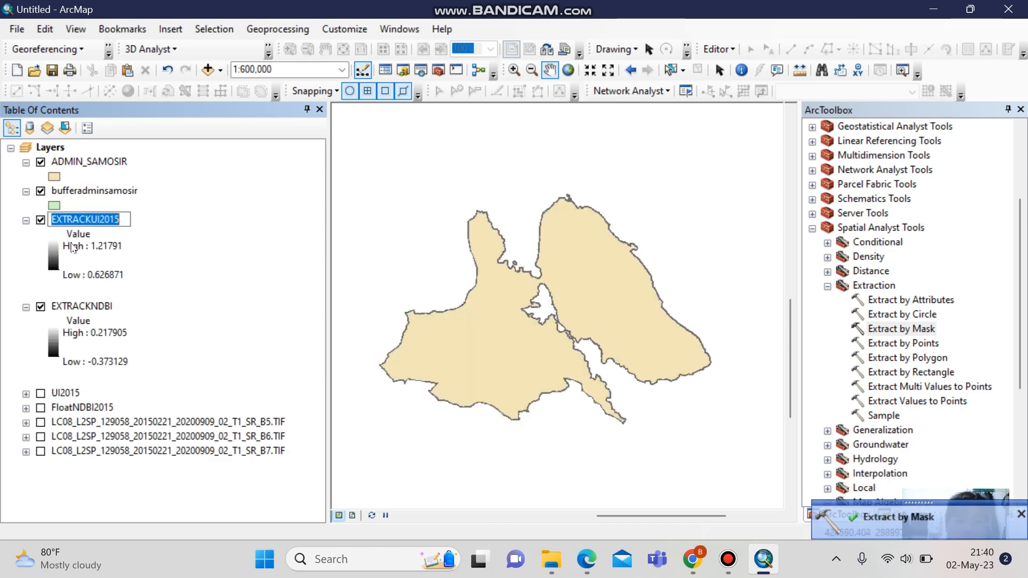
key(Return)
click(41, 162)
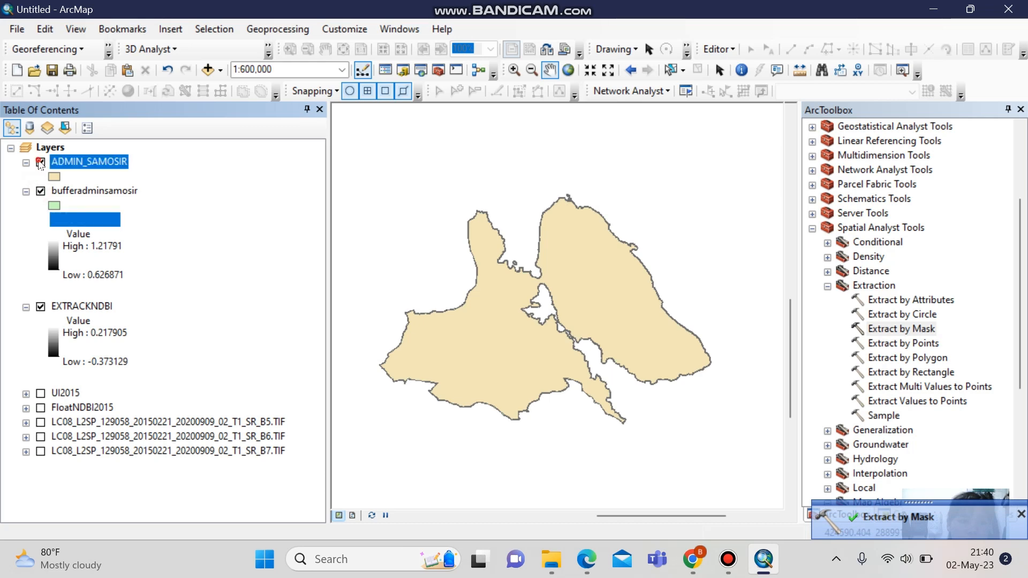
click(41, 192)
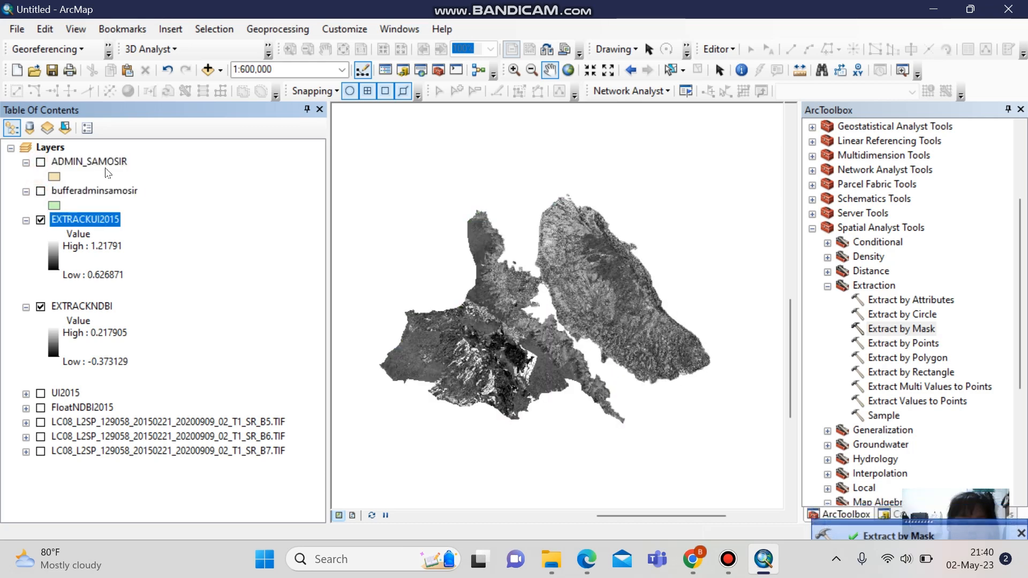
Move the ADMIN_SAMOSIR and bufferadminsamosir layers together to the end of the layer list, below the Landsat band rasters.
click(72, 161)
shift+click(80, 190)
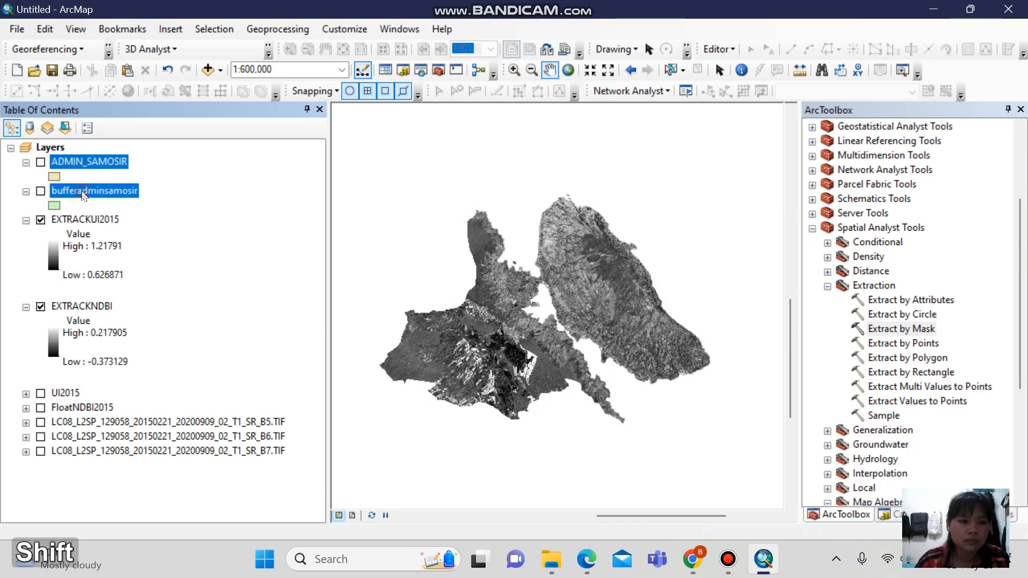
drag(84, 163, 85, 461)
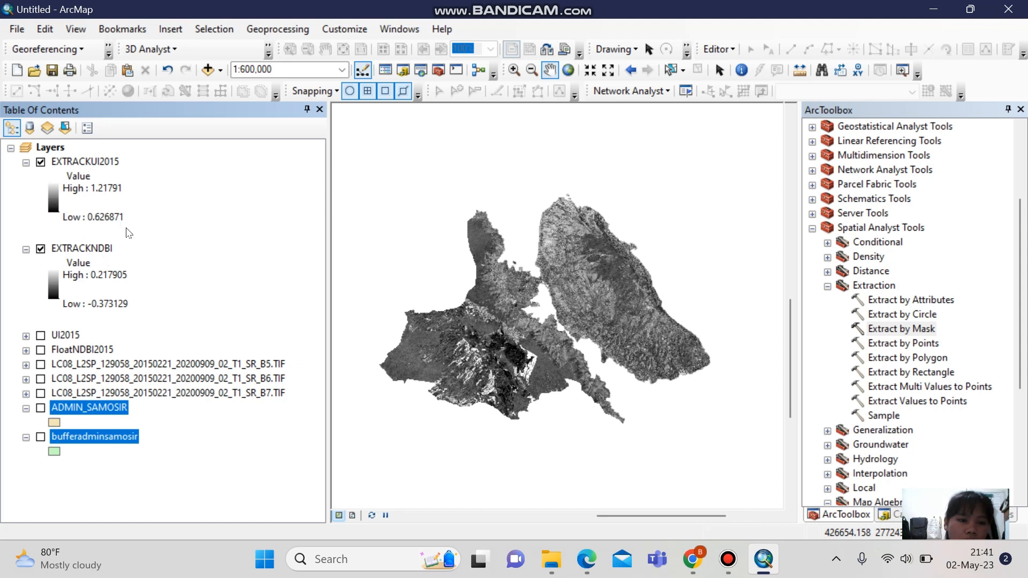
Rename the EXTRACKNDBI layer to EXTRACKNDBI2015.
click(110, 250)
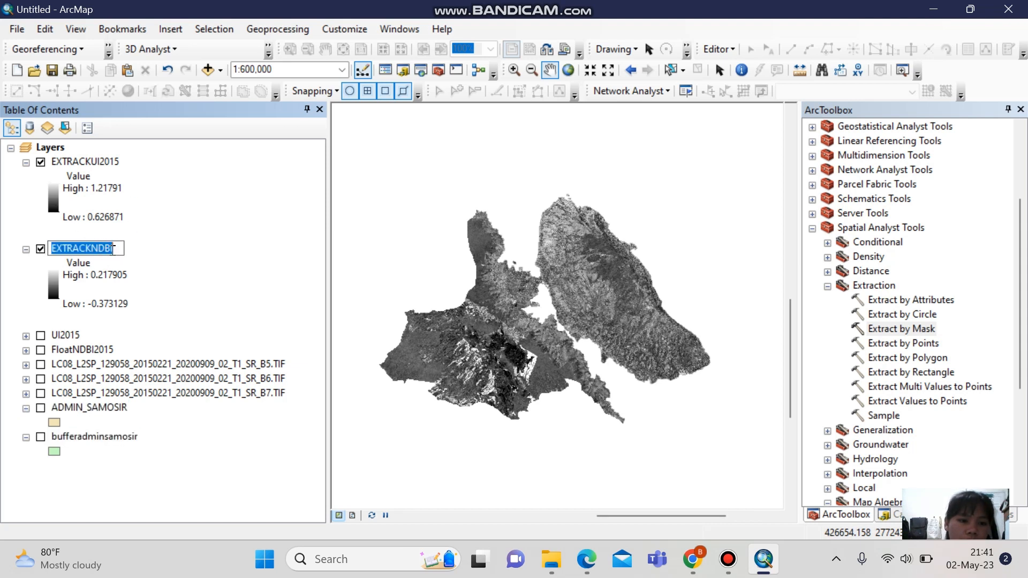
click(115, 251)
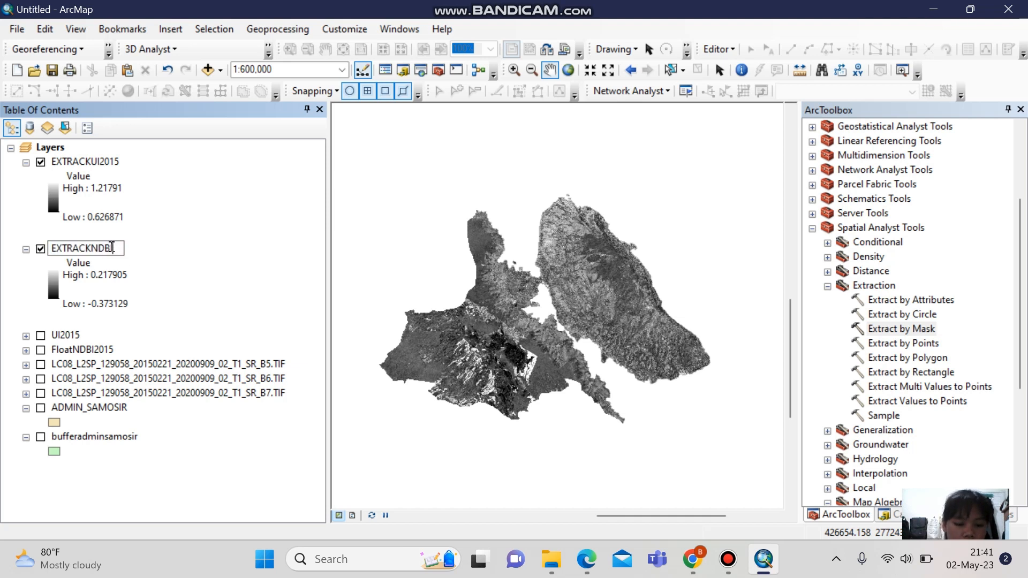
text(2015)
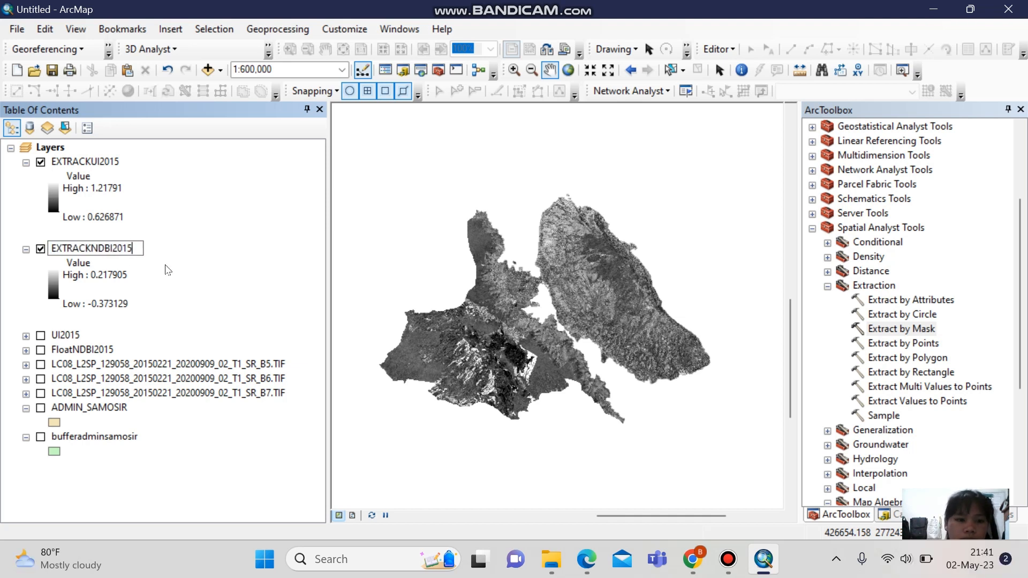
click(190, 259)
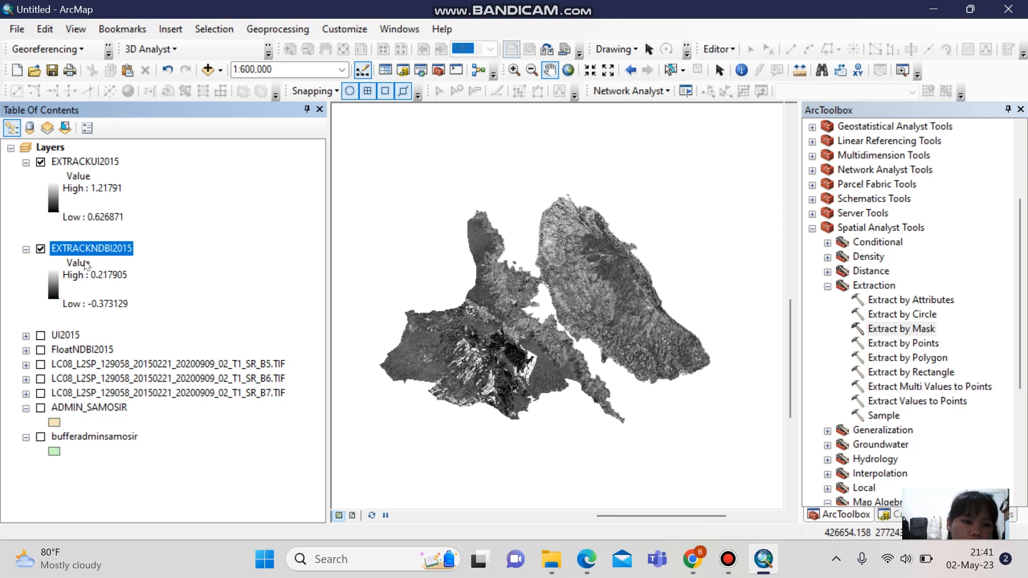
Apply the red-yellow-green color ramp to the EXTRACKUI2015 raster.
click(51, 195)
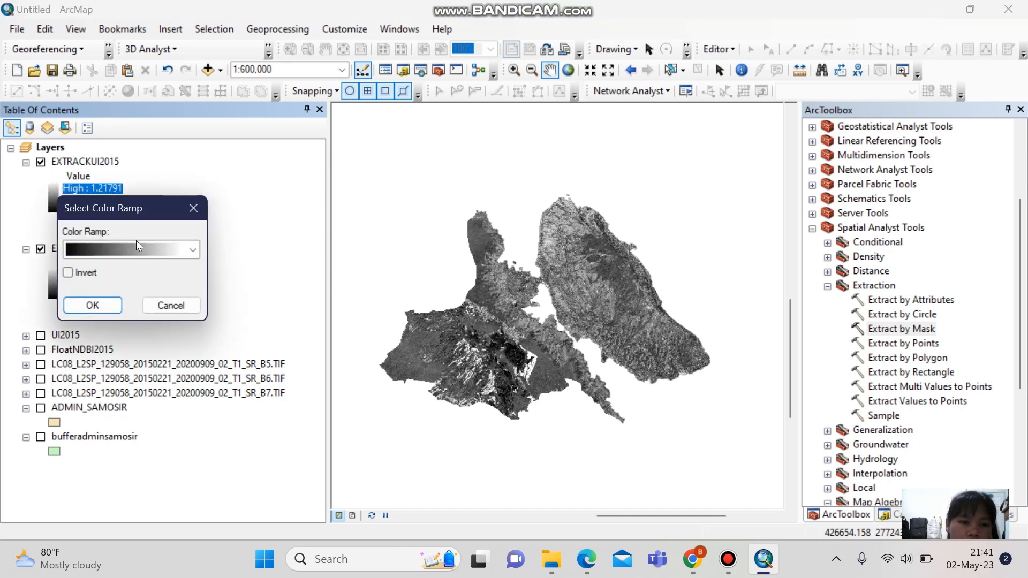
click(191, 251)
scroll(160, 214, up, 3)
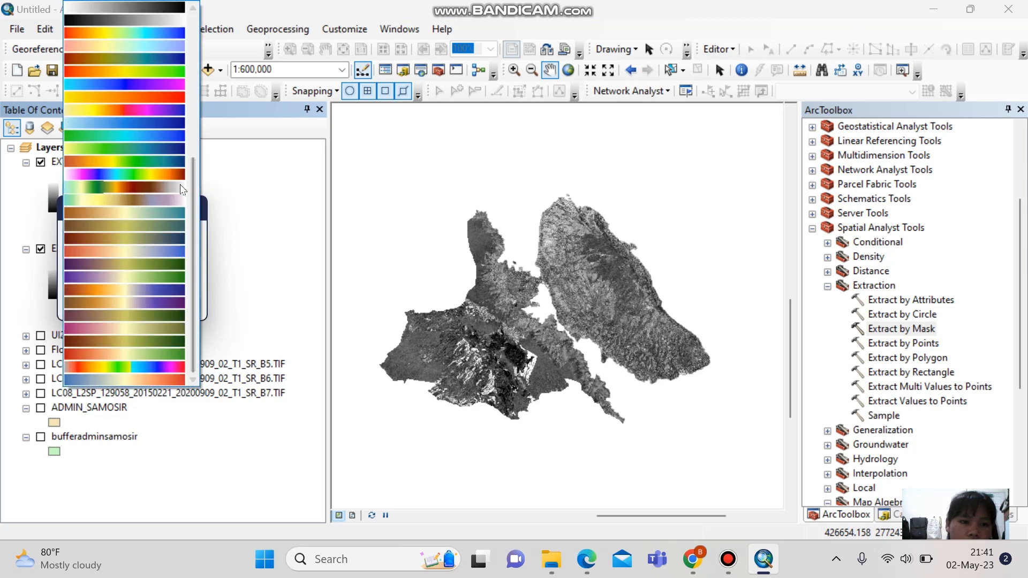
scroll(192, 182, up, 3)
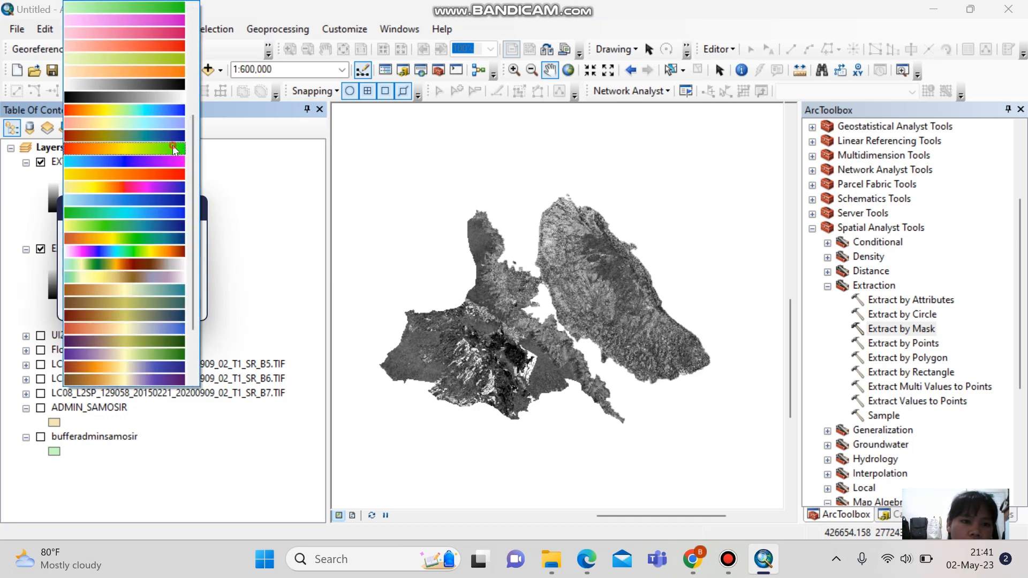
click(176, 149)
click(91, 306)
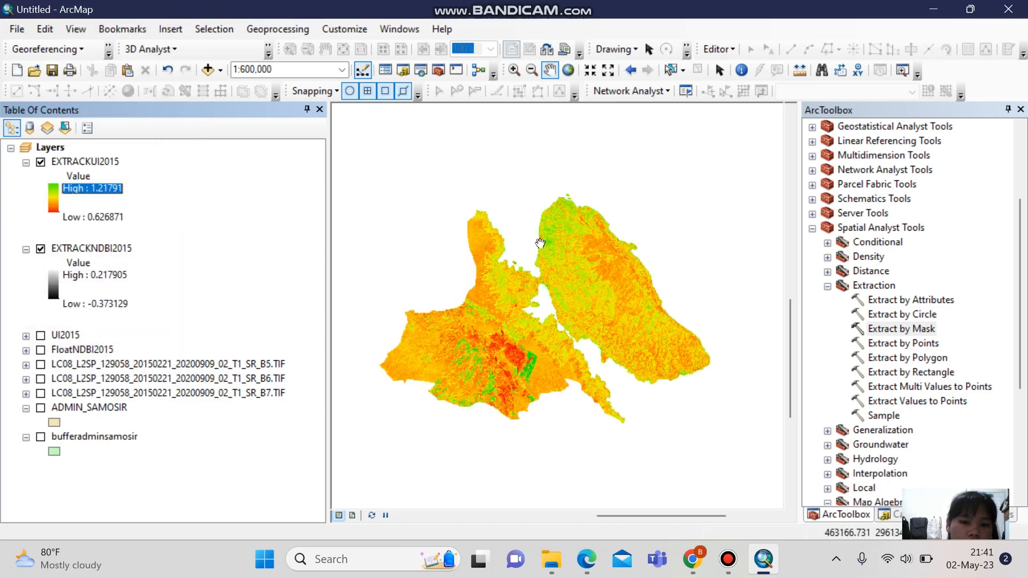
mouse_move(574, 304)
mouse_down()
mouse_move(572, 281)
mouse_move(586, 289)
mouse_up()
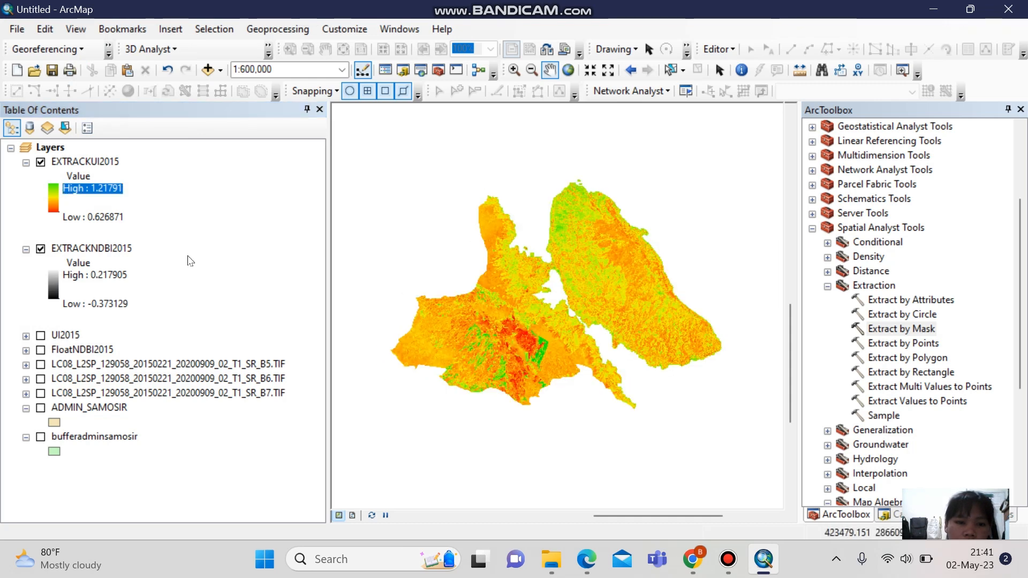
Apply the red-yellow-green color ramp to EXTRACKNDBI2015 and briefly hide EXTRACKUI2015 to check the raster beneath it.
click(56, 289)
click(78, 342)
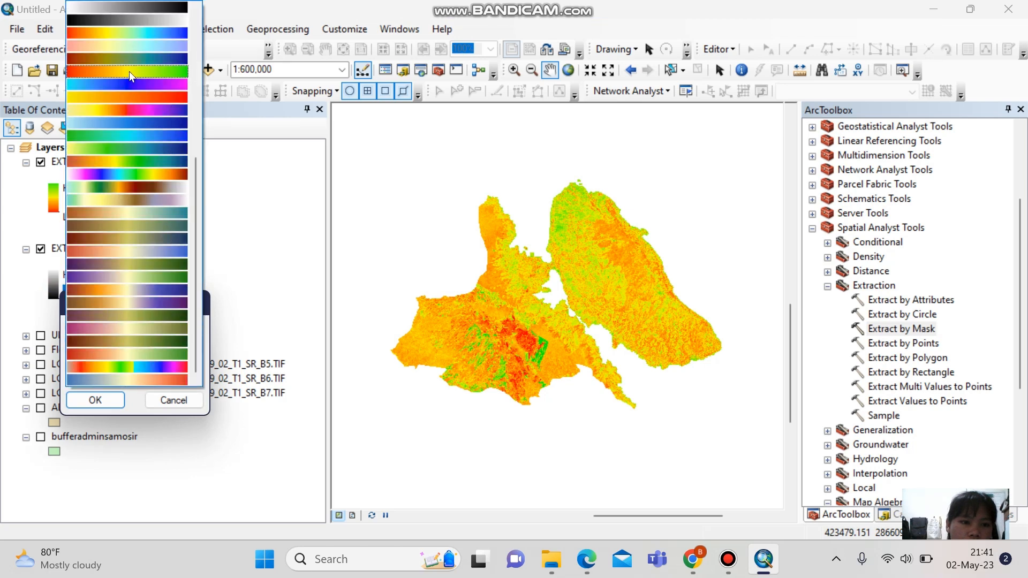
click(130, 71)
click(83, 400)
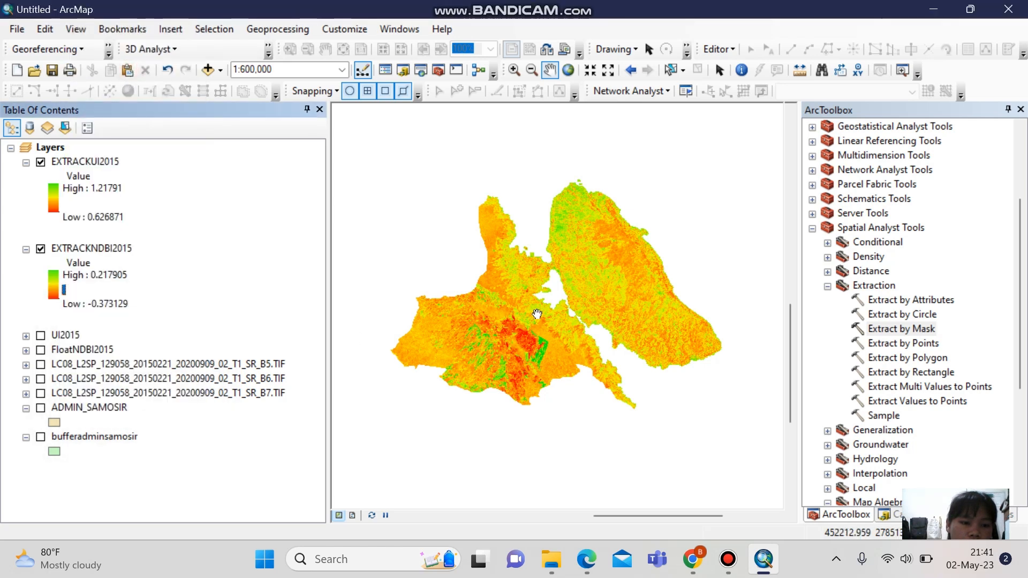
click(41, 163)
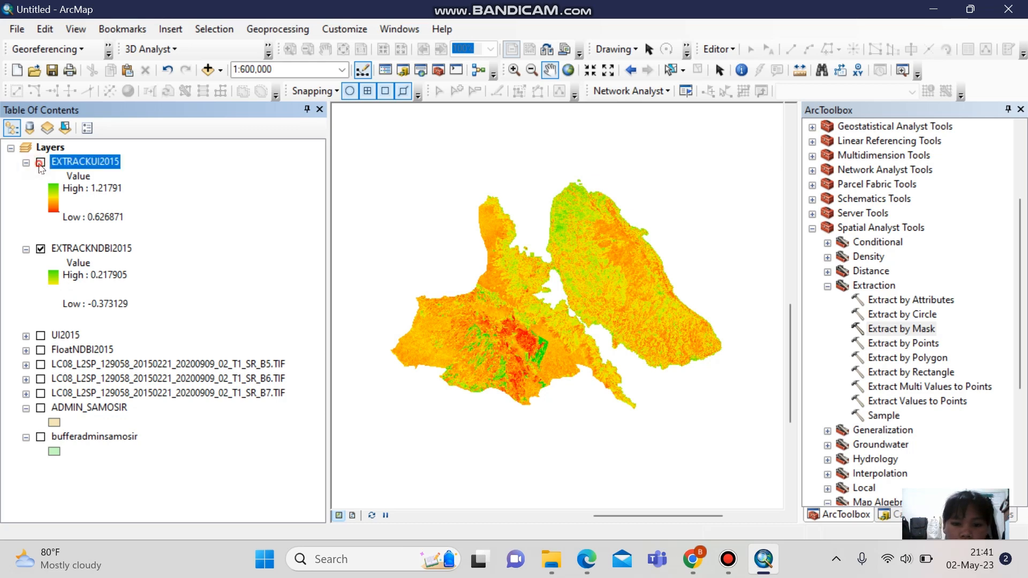
click(41, 163)
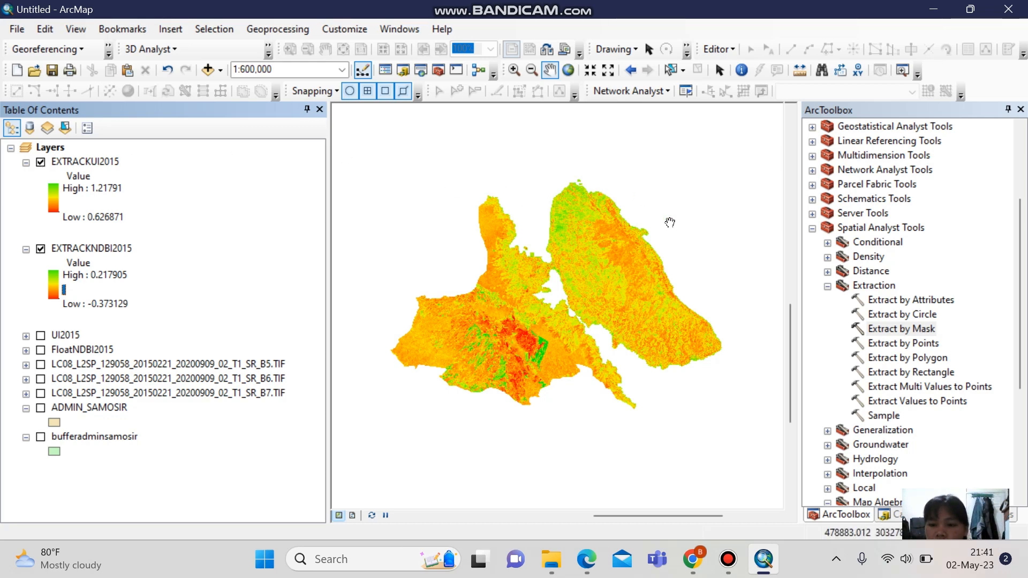
Open the Reclassify tool from the Spatial Analyst Reclass toolset and use EXTRACKNDBI2015 as the input raster.
scroll(901, 298, down, 4)
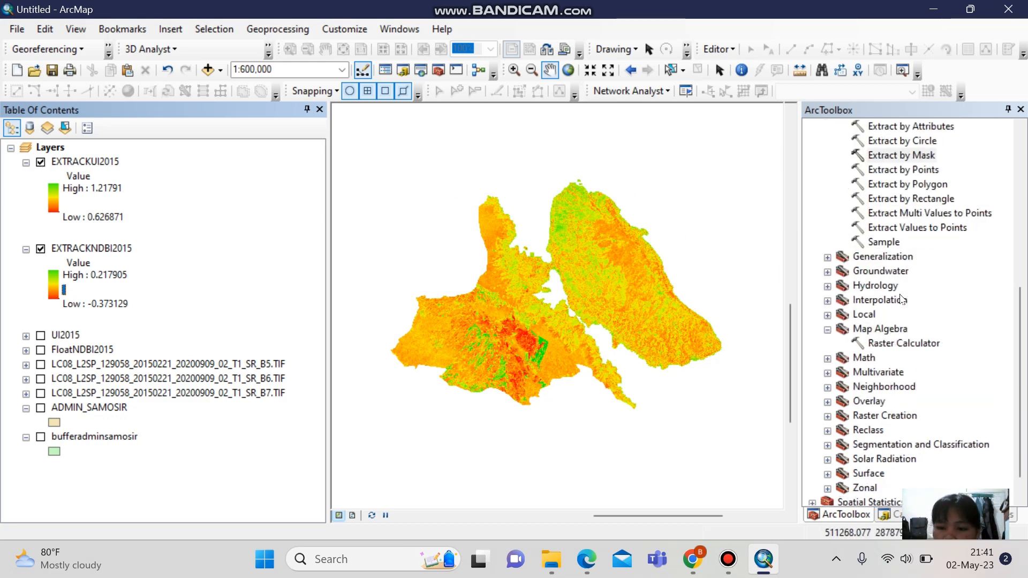
scroll(902, 298, down, 1)
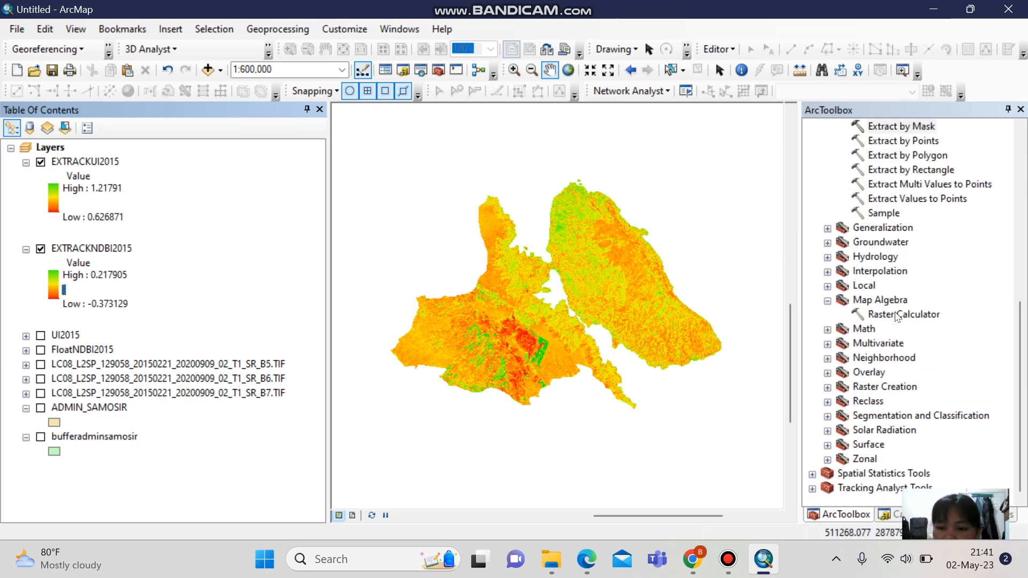
click(827, 402)
scroll(913, 389, down, 3)
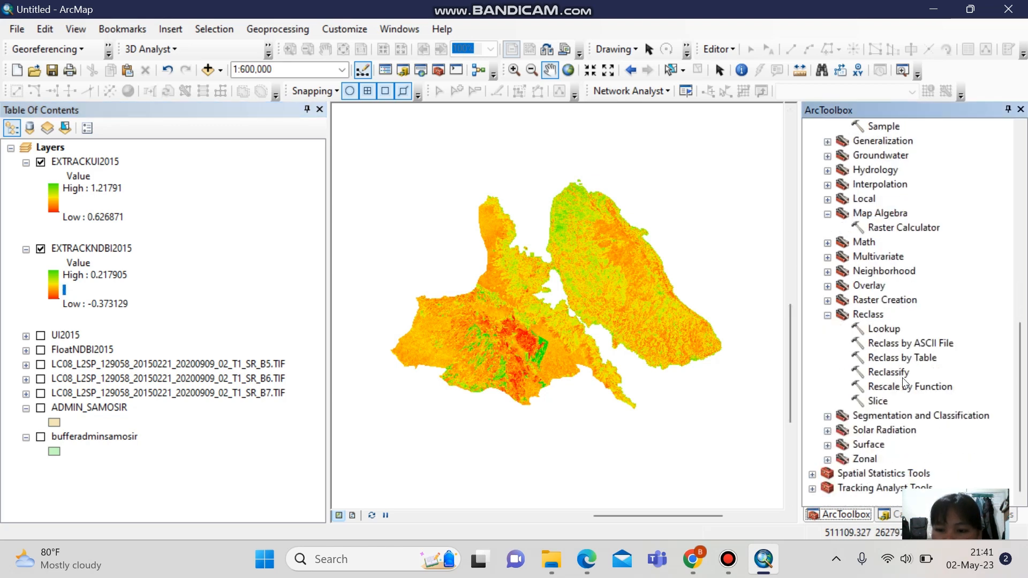
click(901, 375)
click(899, 374)
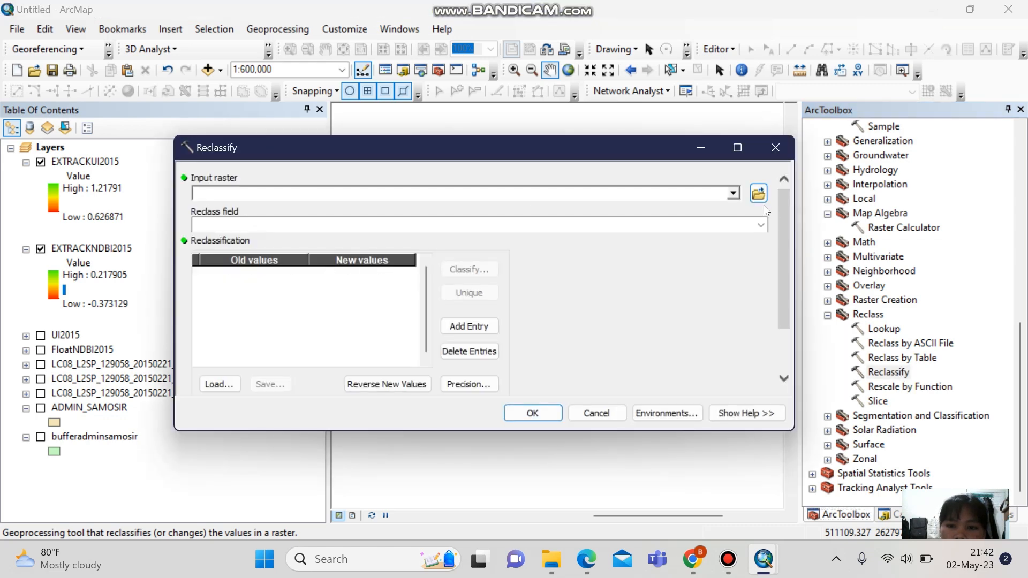
click(733, 194)
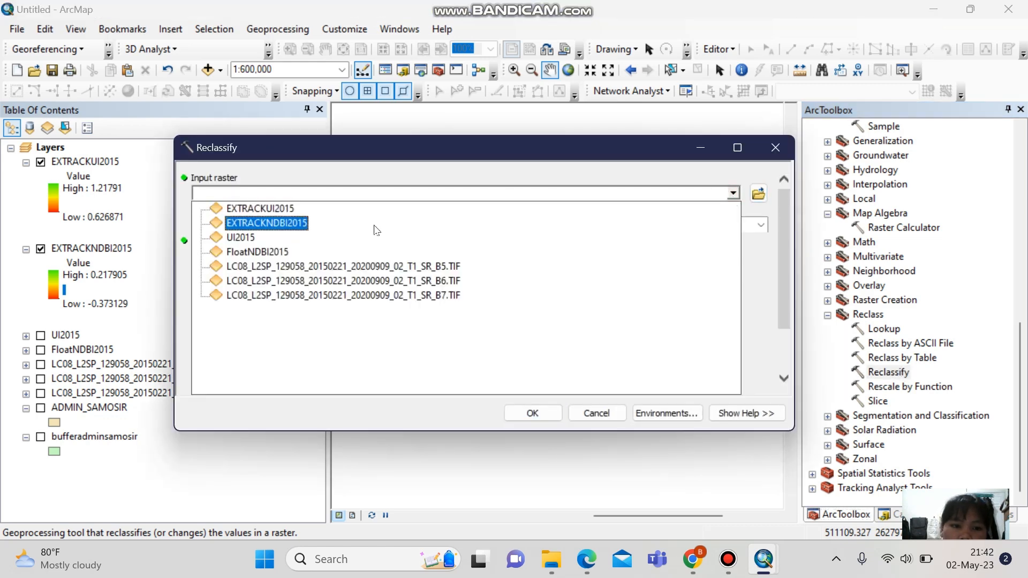
click(288, 223)
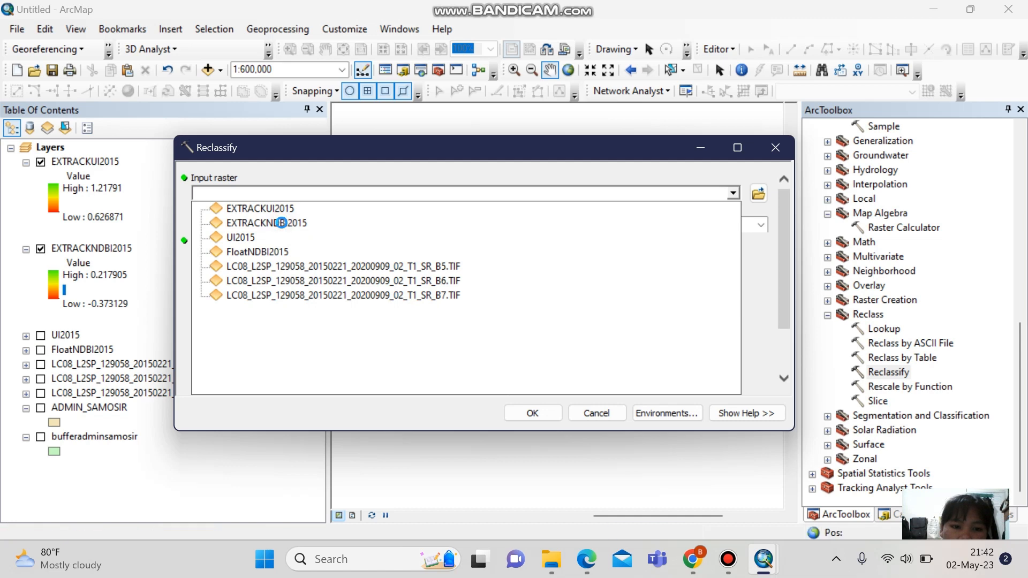
Reclassify the EXTRACKNDBI2015 raster into 5 classes using Natural Breaks (Jenks).
click(468, 273)
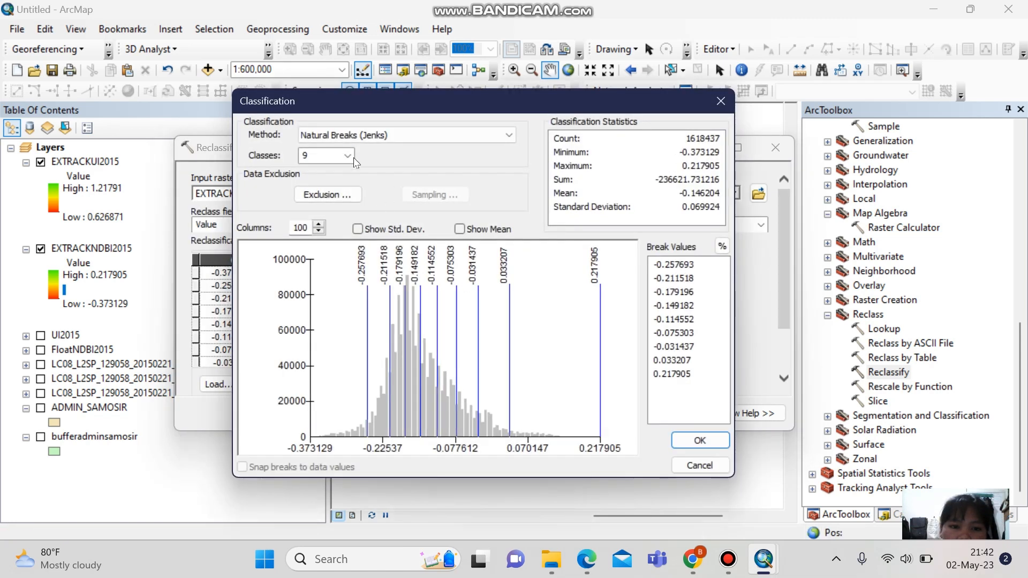
click(347, 155)
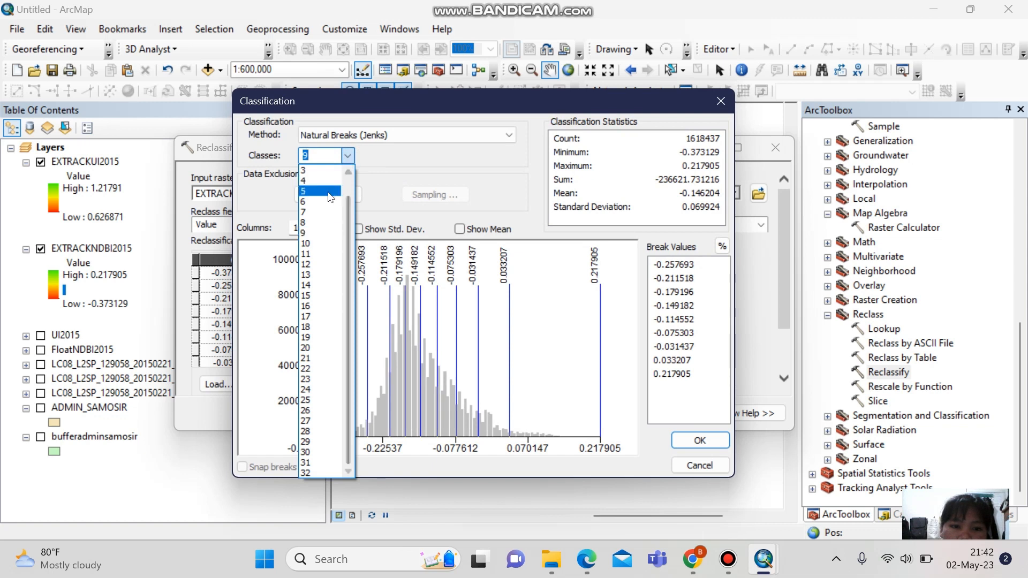
click(330, 192)
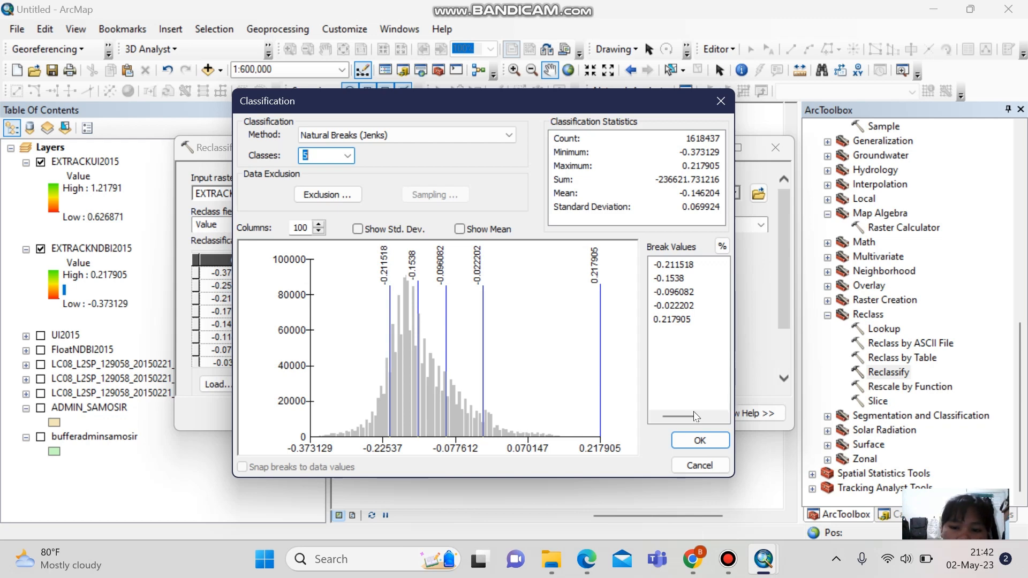
click(697, 441)
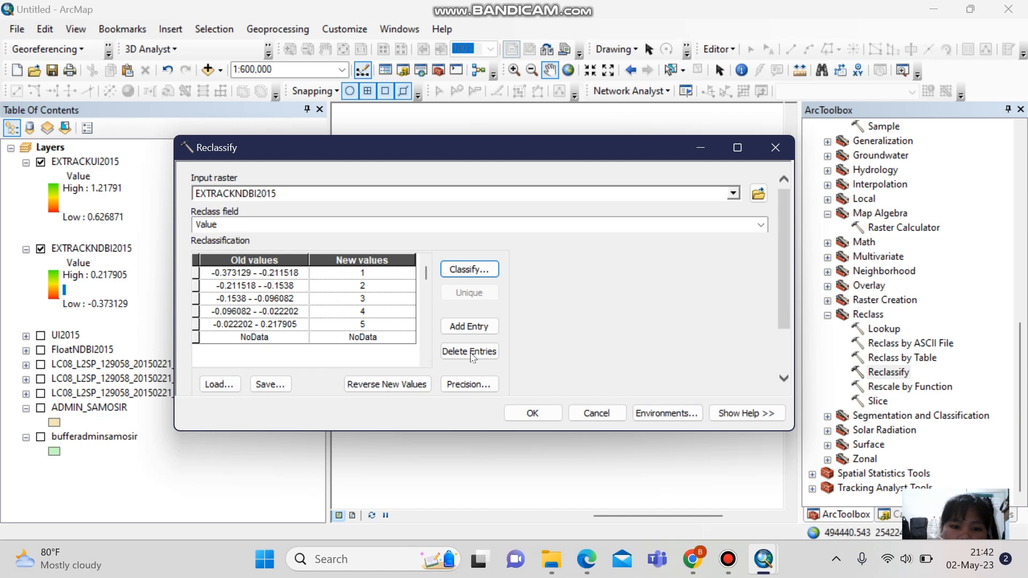
click(539, 413)
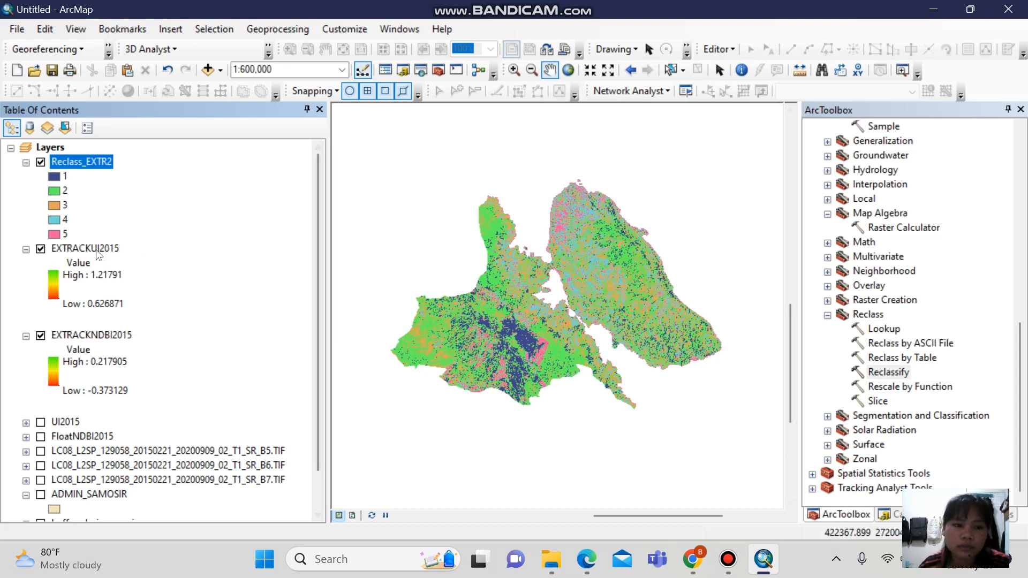
Reclassify the EXTRACKUI2015 raster by its Value field into 5 classes using Natural Breaks (Jenks).
double_click(888, 372)
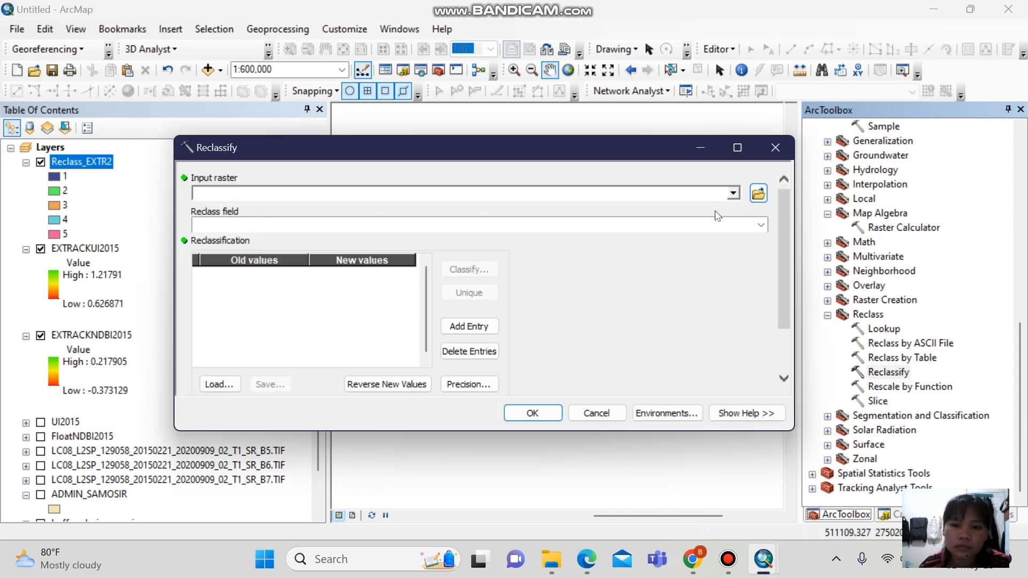
click(732, 193)
click(283, 222)
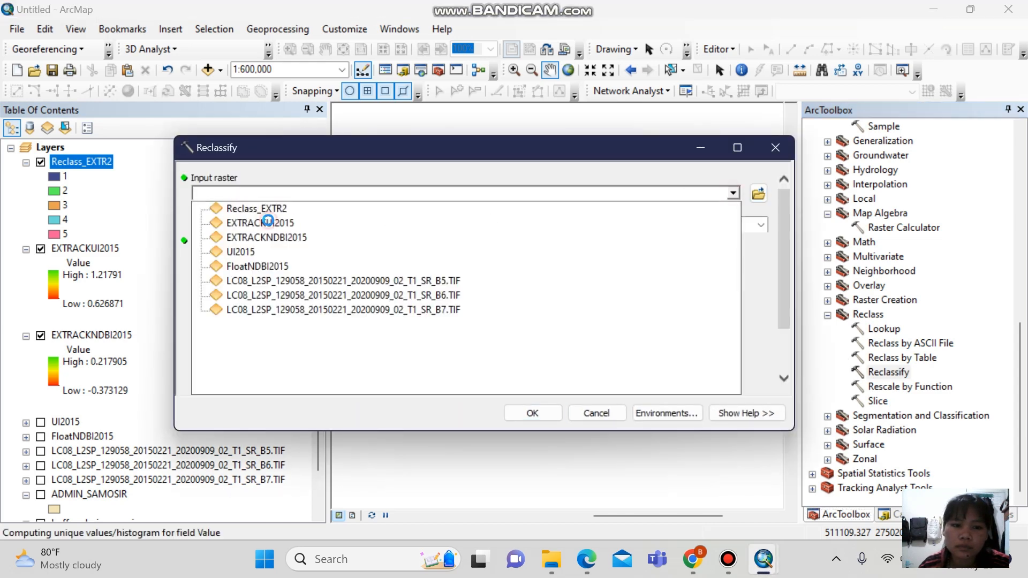
click(760, 224)
click(760, 225)
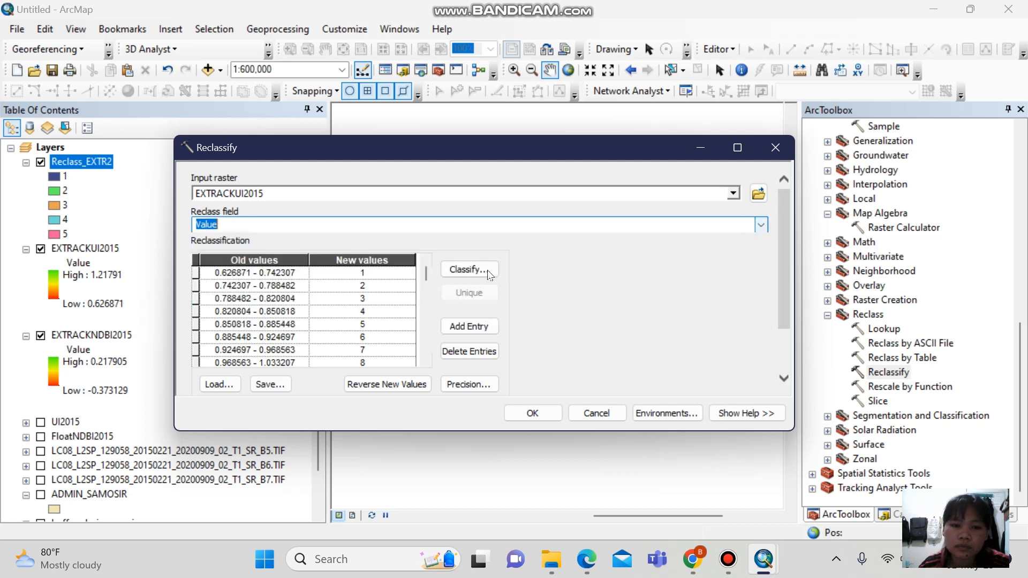
click(457, 269)
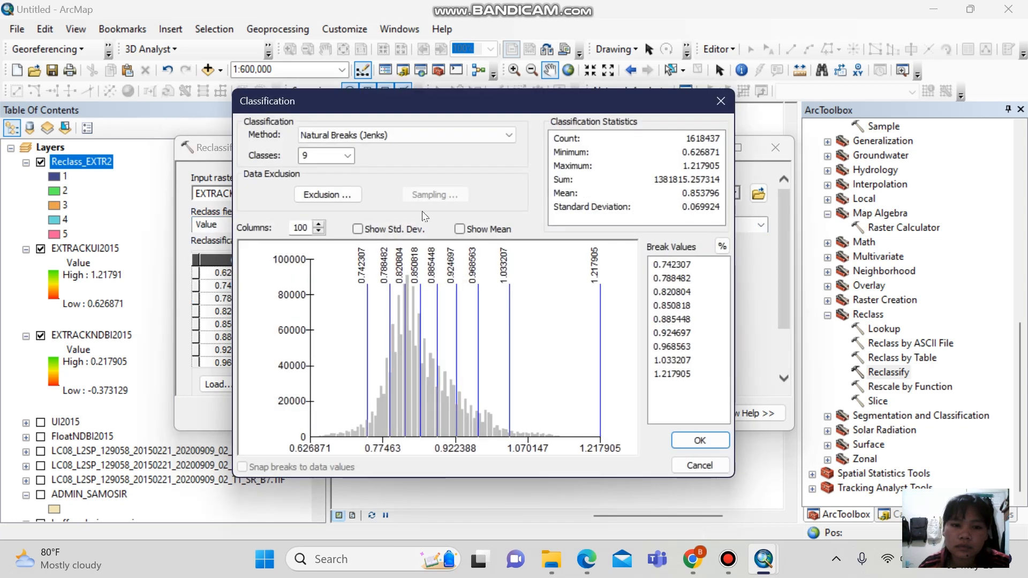
click(347, 155)
click(321, 193)
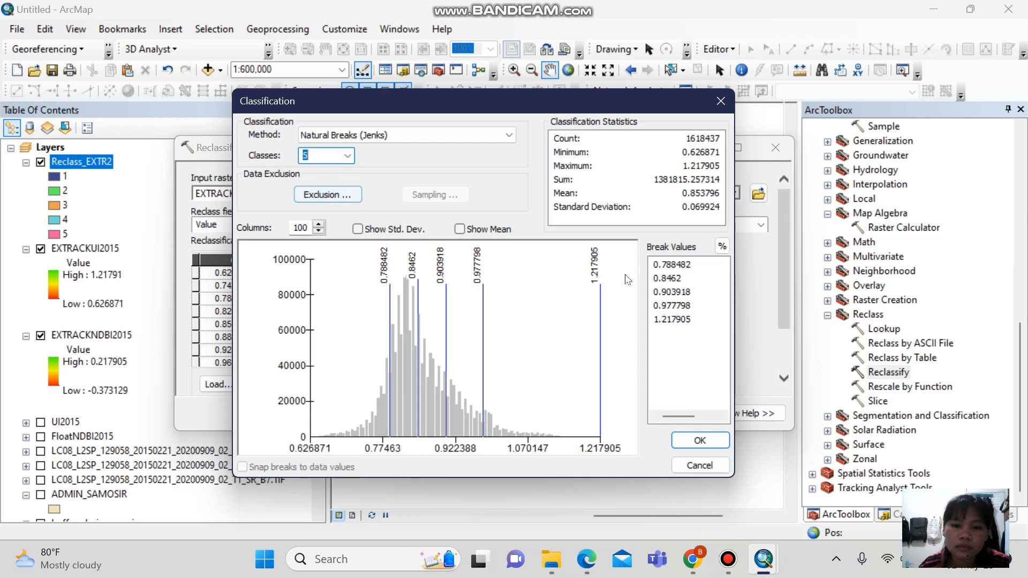
click(699, 440)
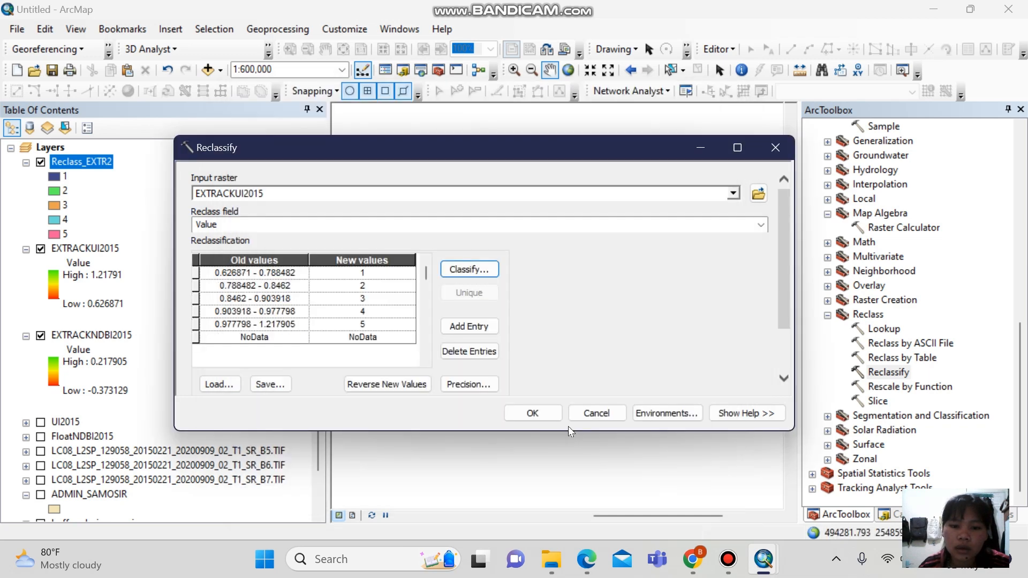
click(530, 417)
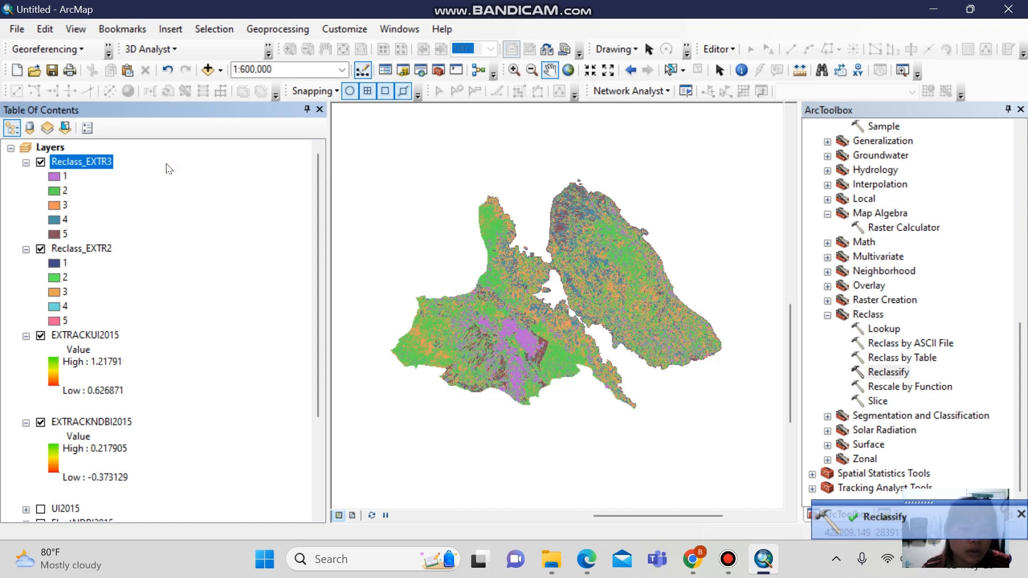
click(159, 208)
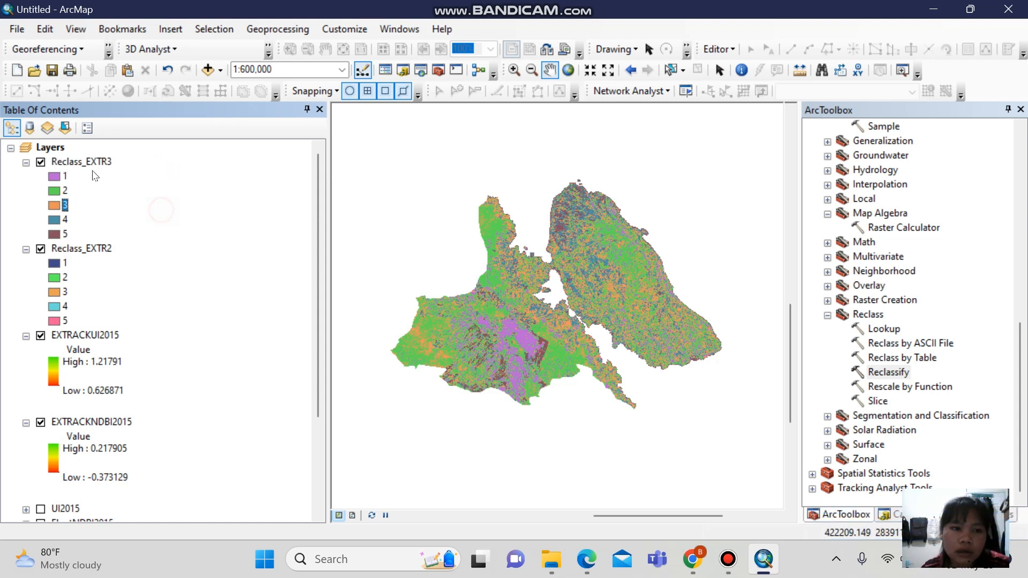
right_click(75, 159)
click(143, 374)
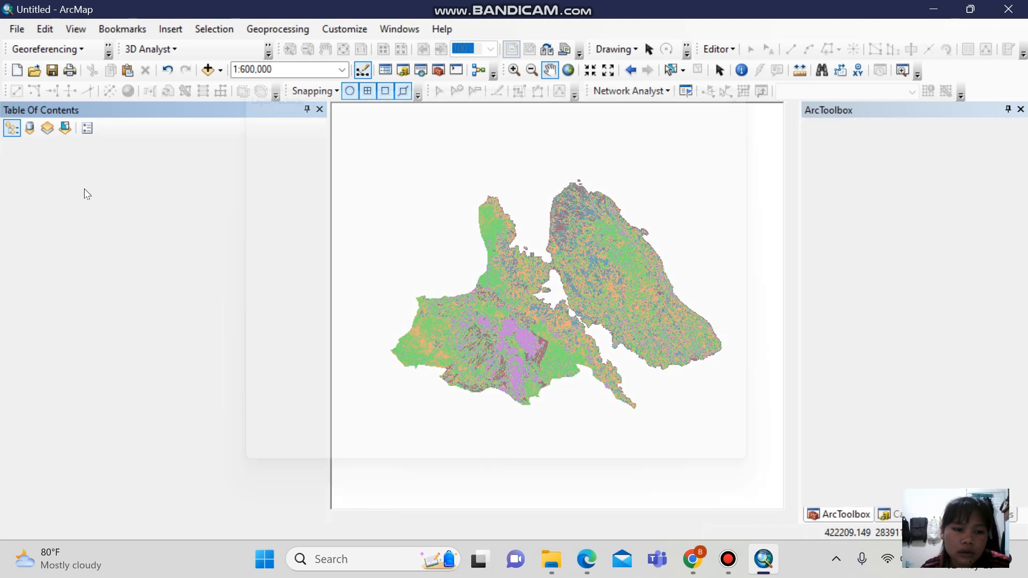
click(786, 88)
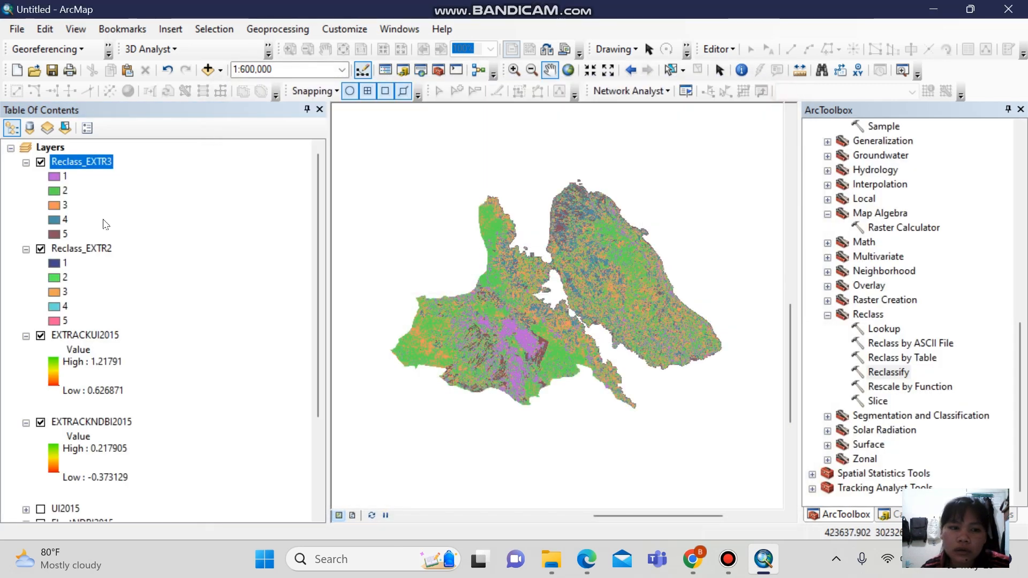
Apply the red-yellow-green color scheme to the unique values of the Reclass_EXTR3 layer.
right_click(80, 161)
click(135, 397)
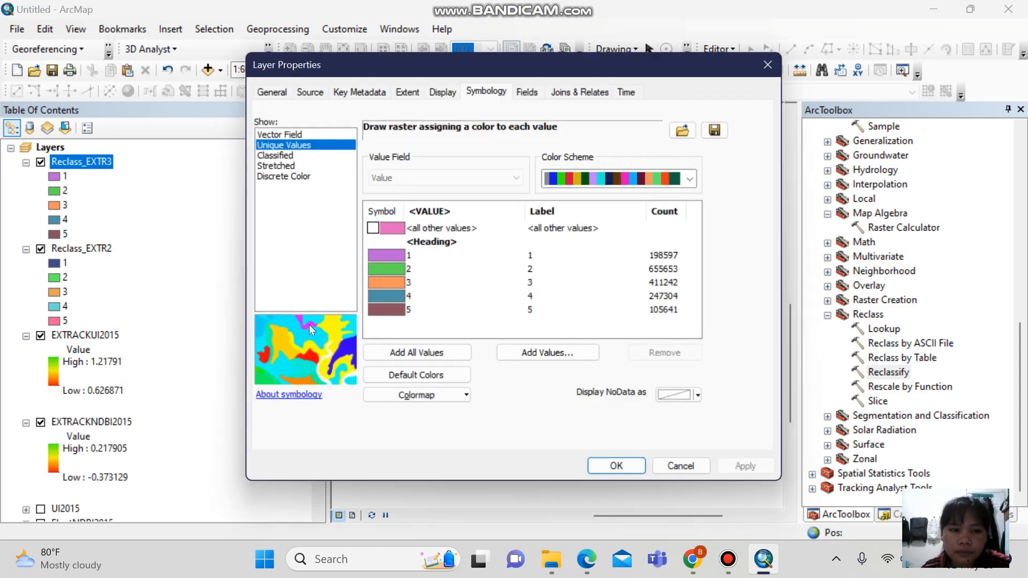
click(691, 178)
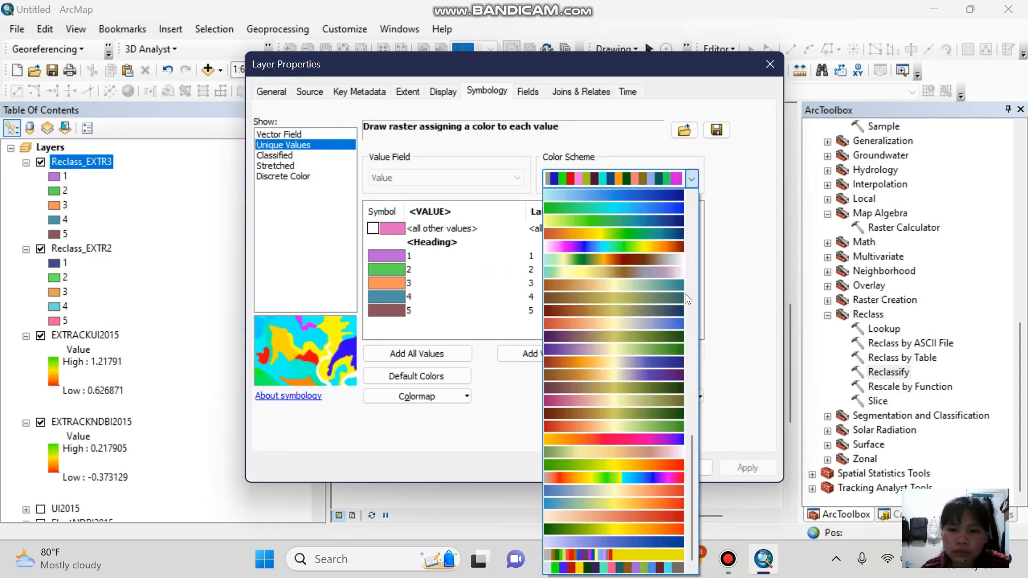
drag(696, 455, 689, 333)
click(663, 502)
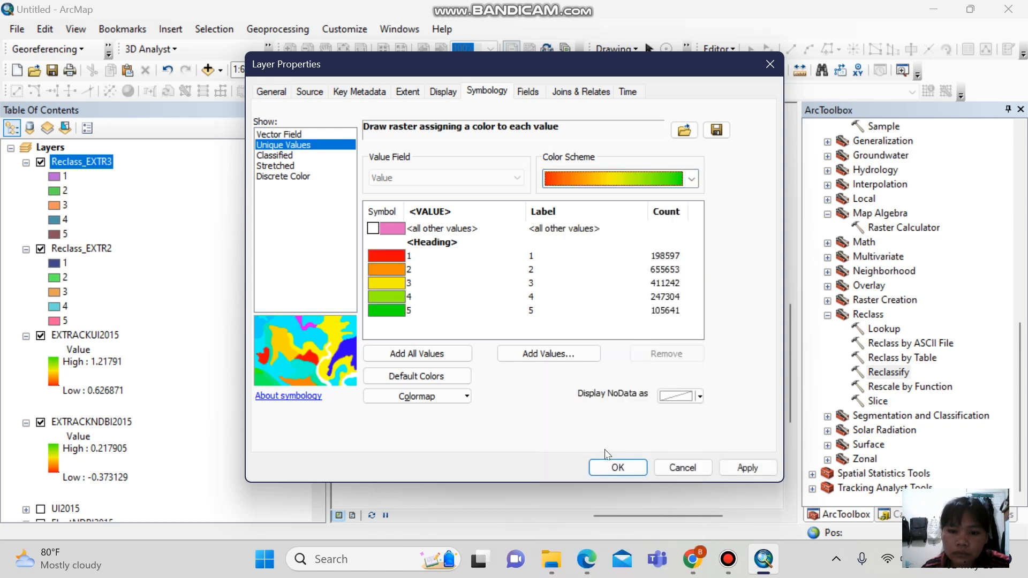
click(760, 470)
click(617, 468)
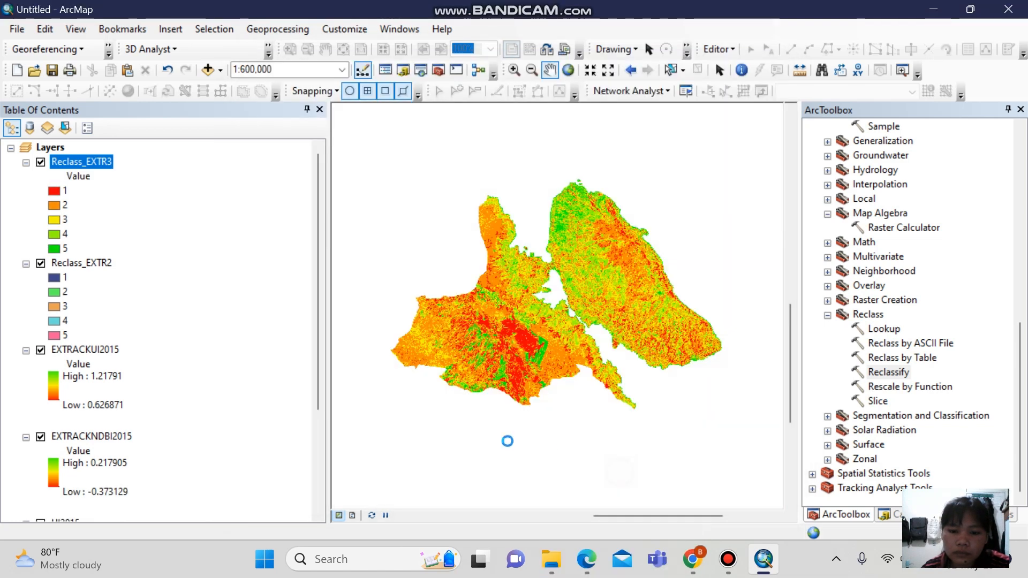
Symbolize the five Reclass_EXTR2 classes with the same red-yellow-green color scheme.
right_click(71, 260)
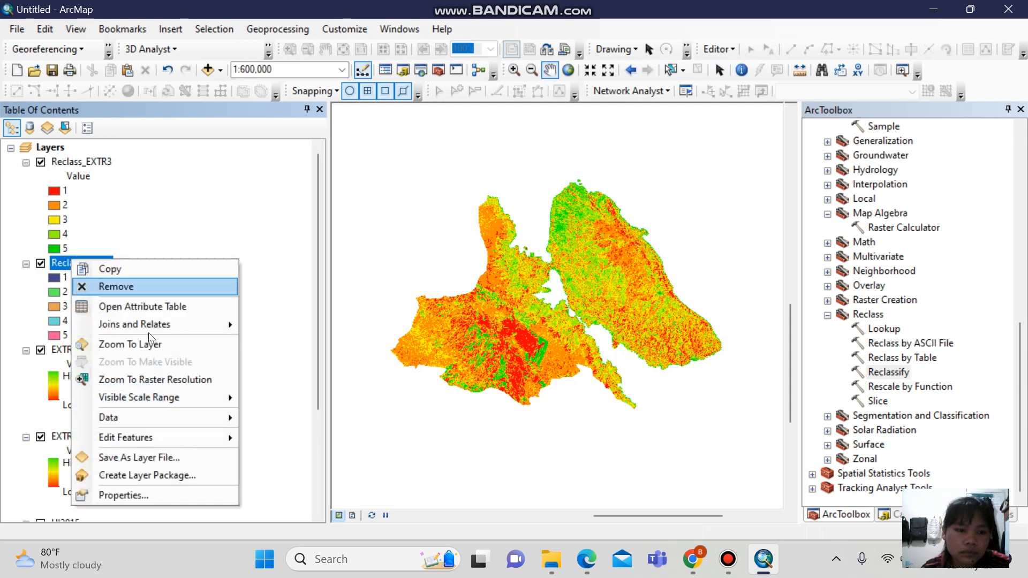
click(150, 495)
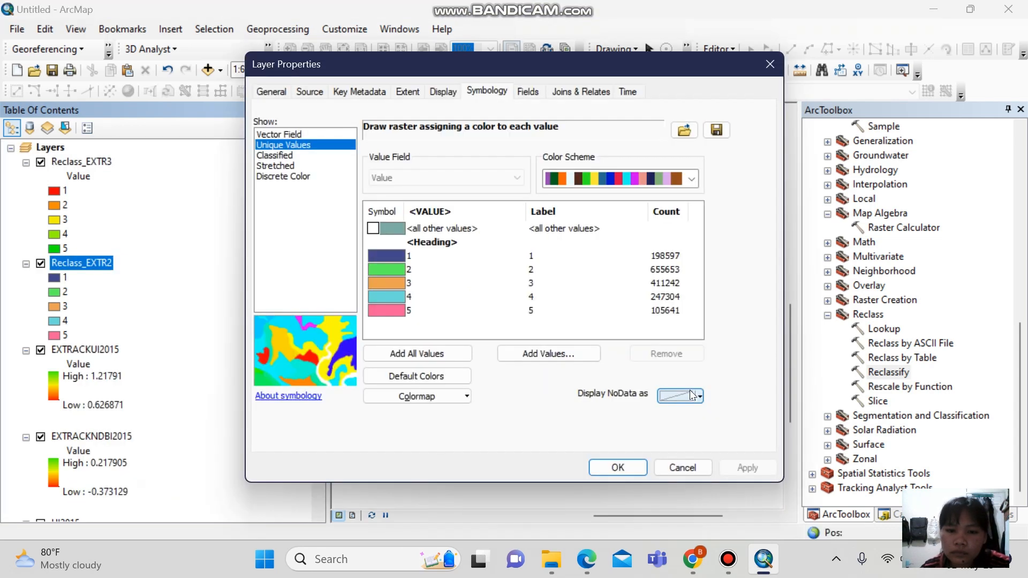
click(691, 179)
scroll(695, 325, down, 5)
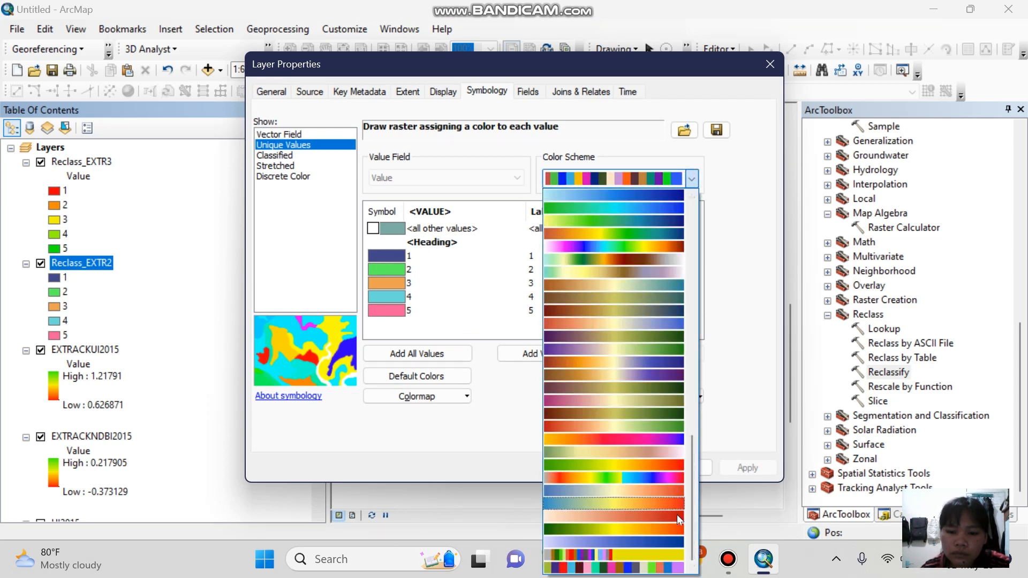
drag(689, 506, 695, 419)
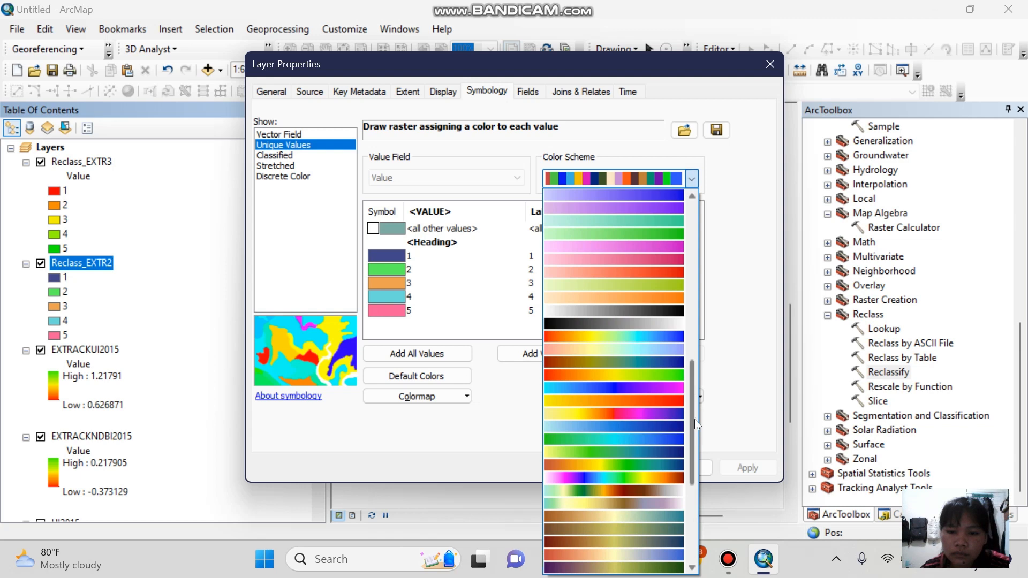
click(664, 378)
click(749, 462)
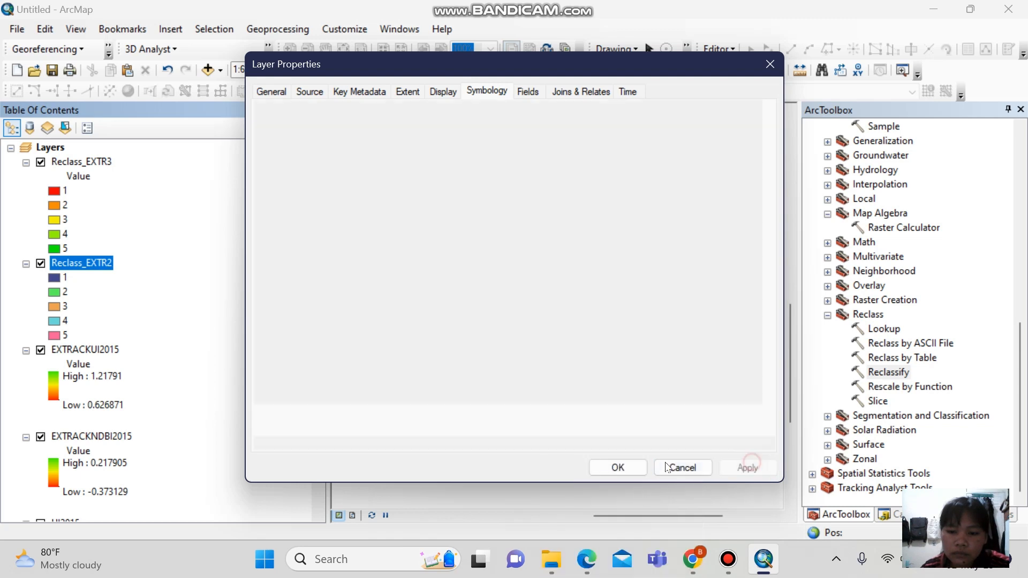
click(618, 467)
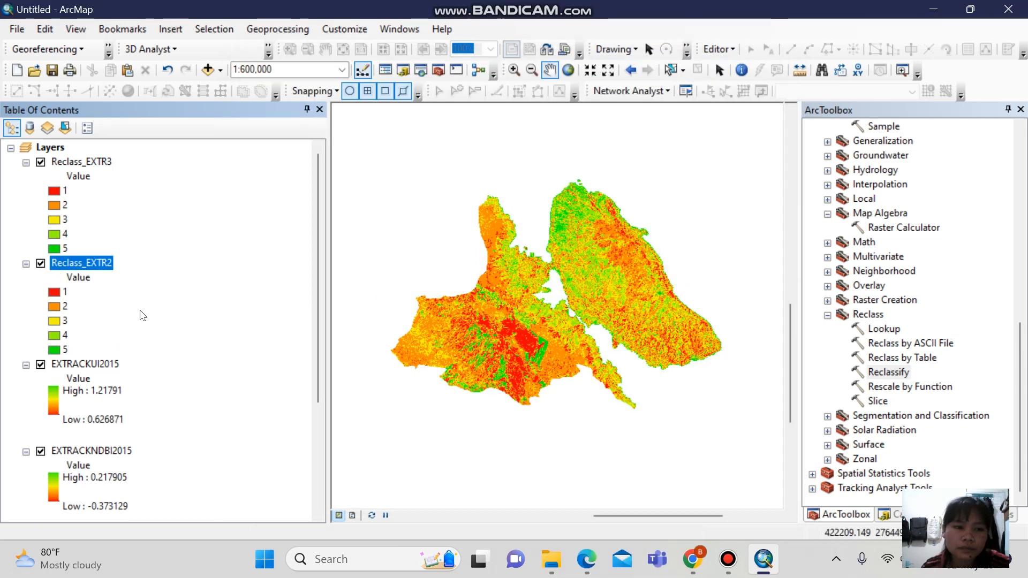
click(175, 249)
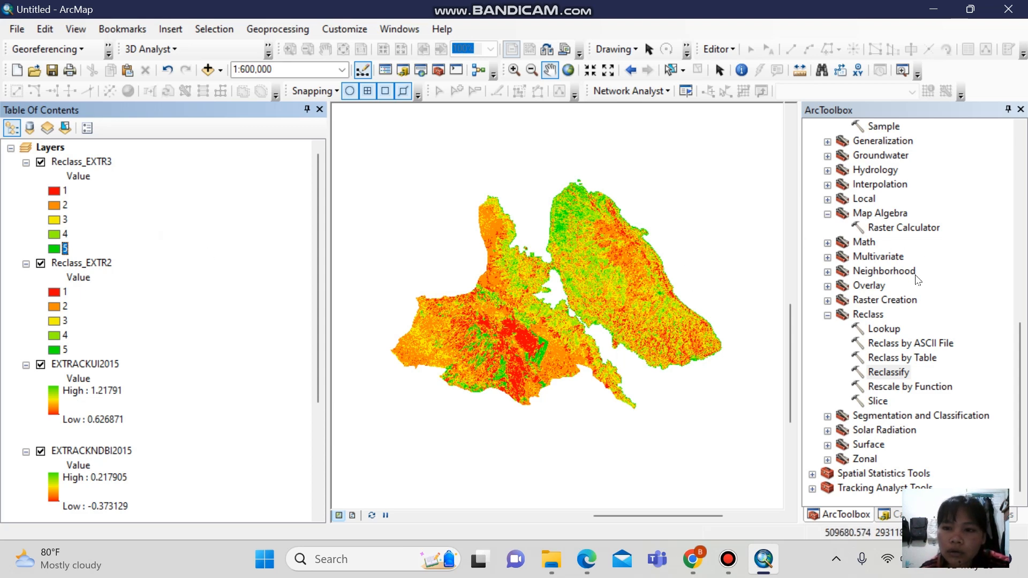
scroll(917, 278, up, 5)
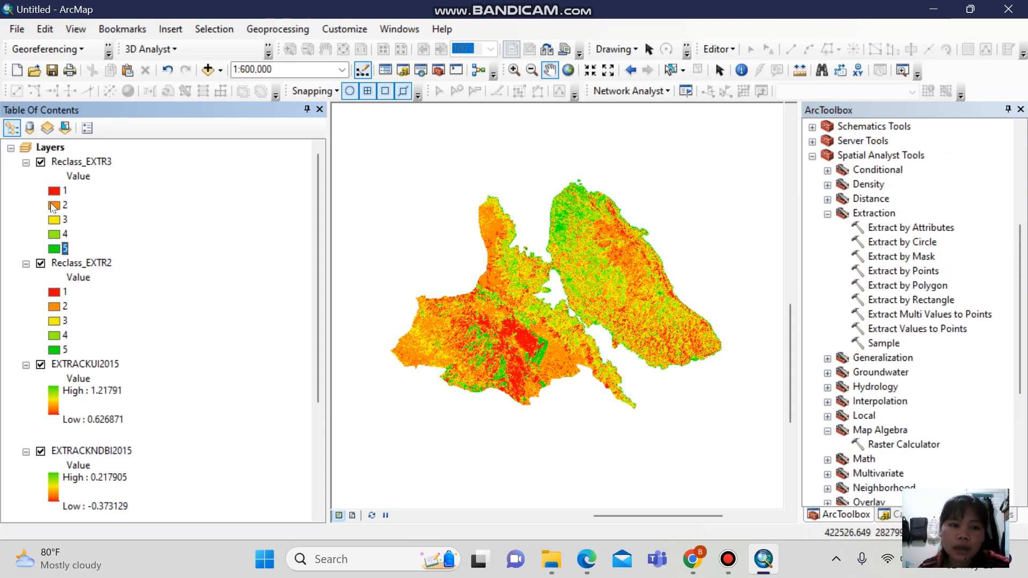
click(100, 179)
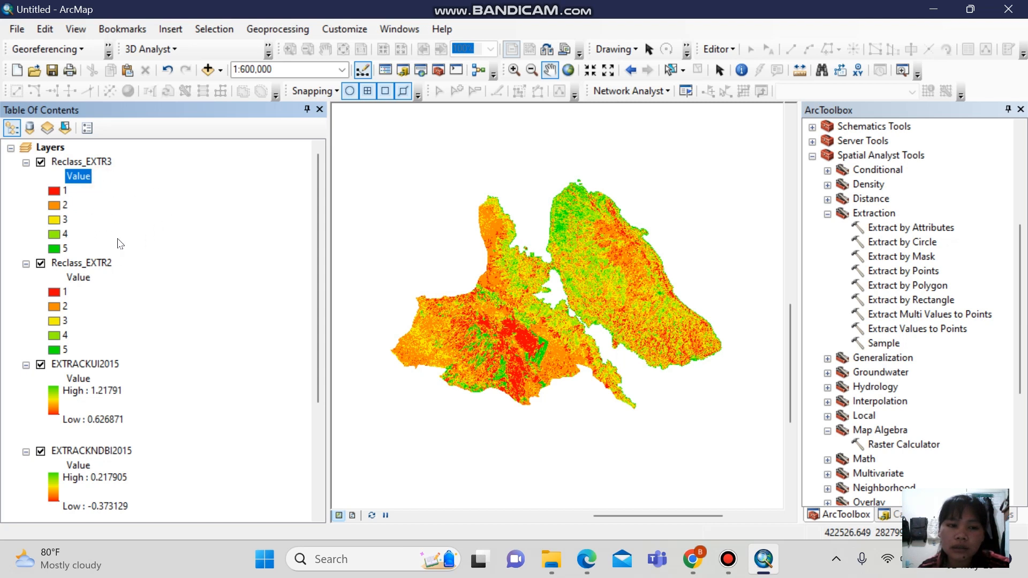
click(139, 163)
click(139, 164)
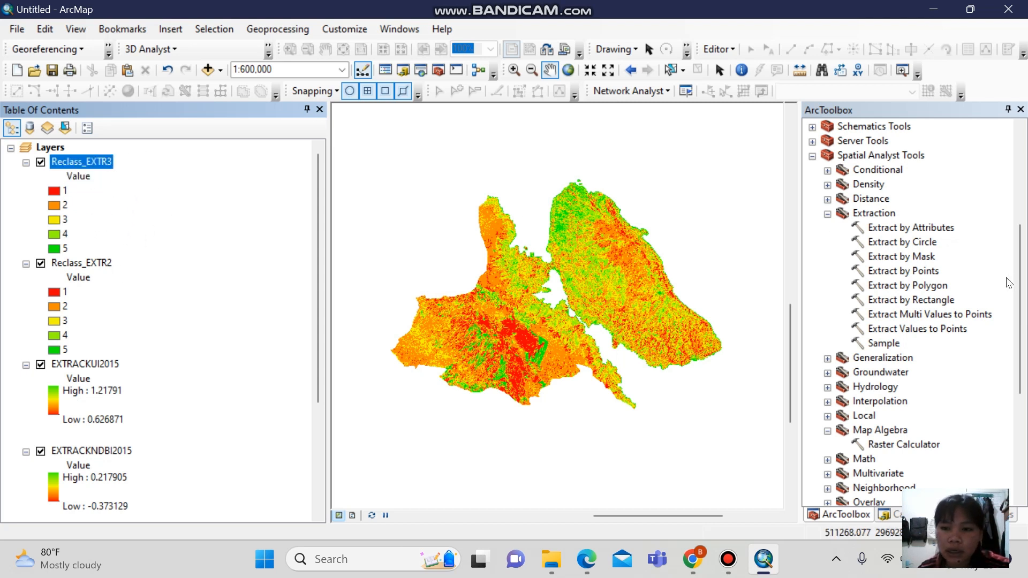
Set up a Raster to Polygon conversion with Reclass_EXTR2 as the input raster and Value as the field.
scroll(917, 292, up, 5)
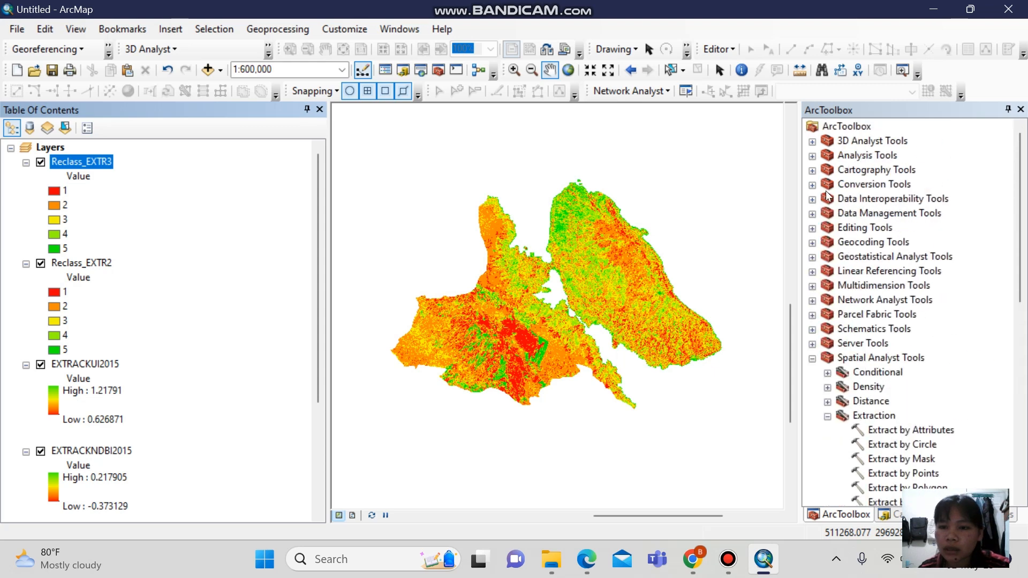
click(812, 185)
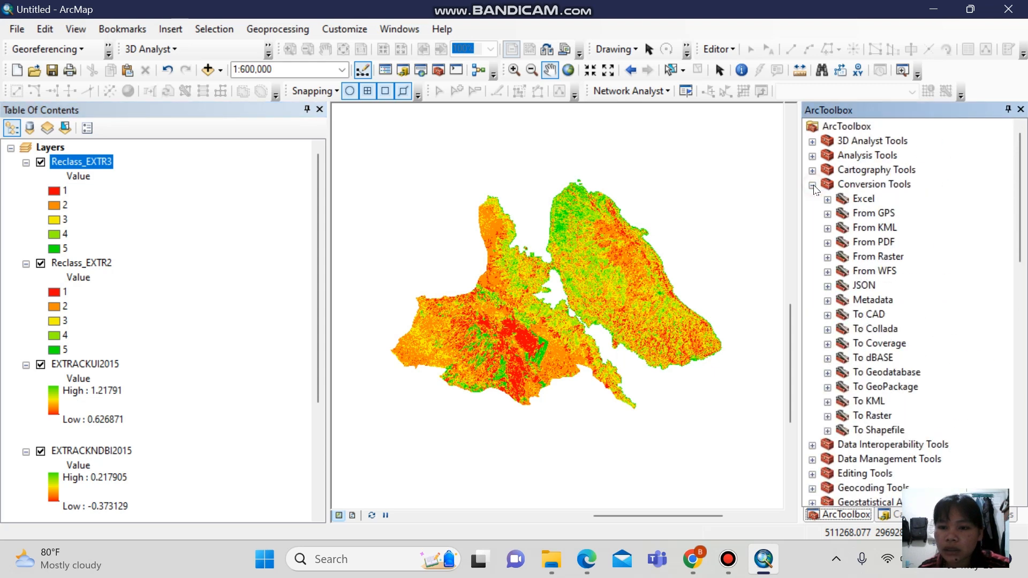
click(827, 257)
click(887, 316)
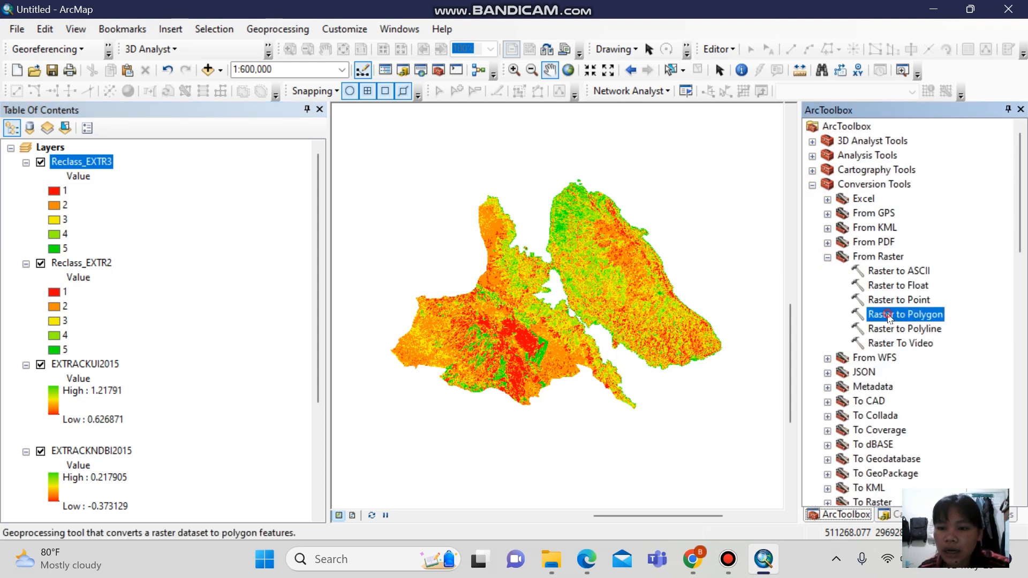
double_click(889, 316)
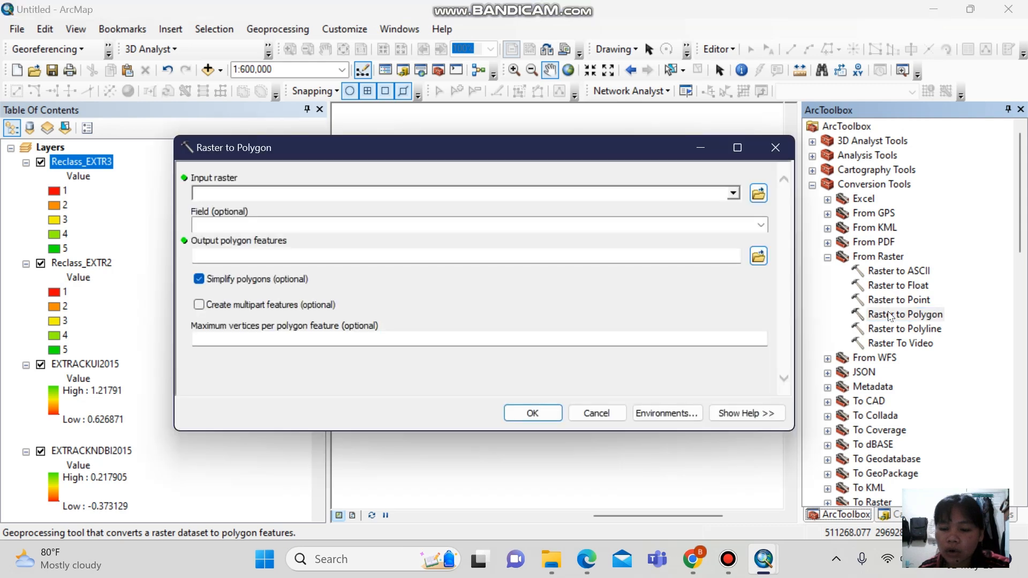
click(733, 194)
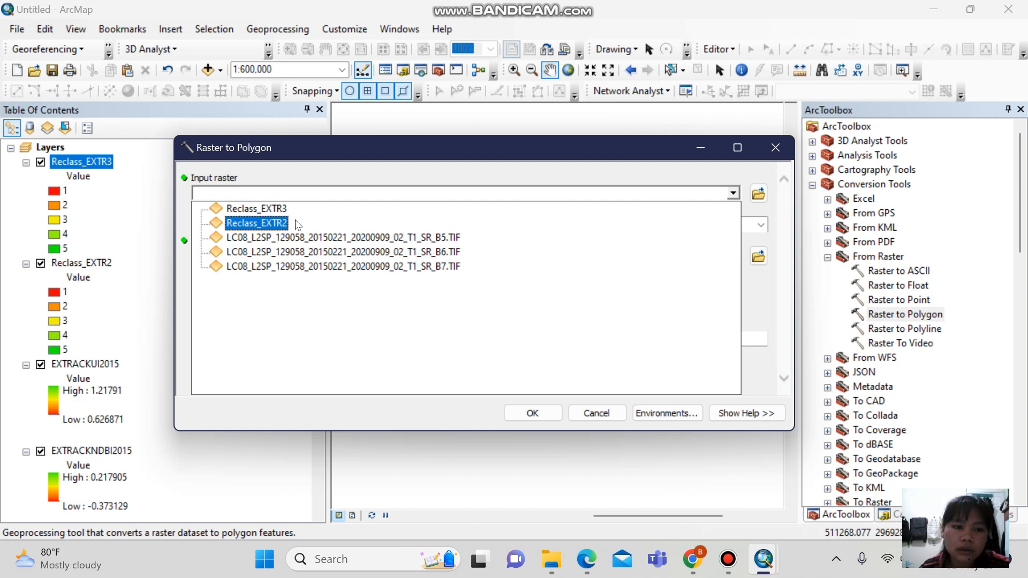
click(270, 224)
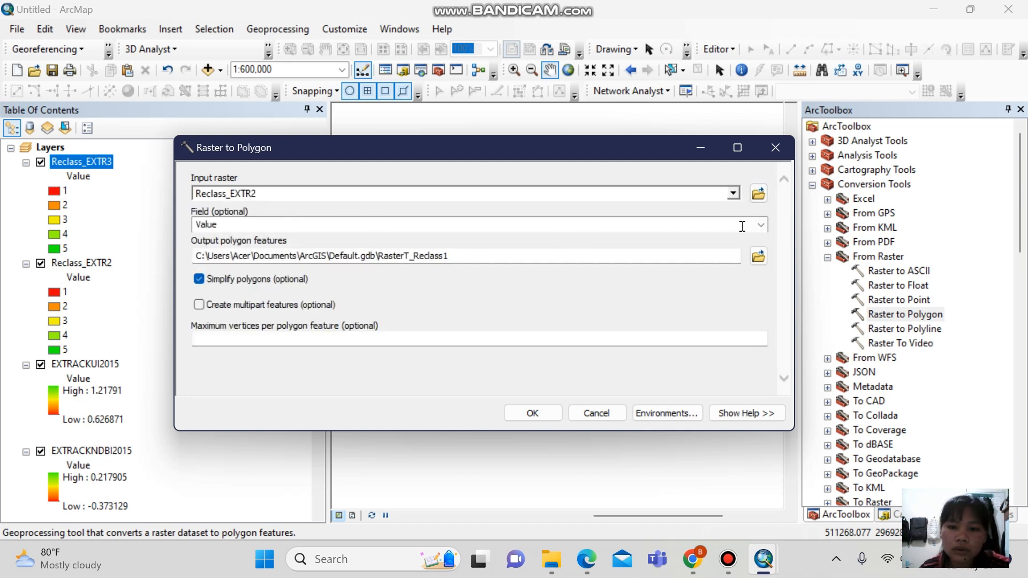
click(760, 224)
click(764, 222)
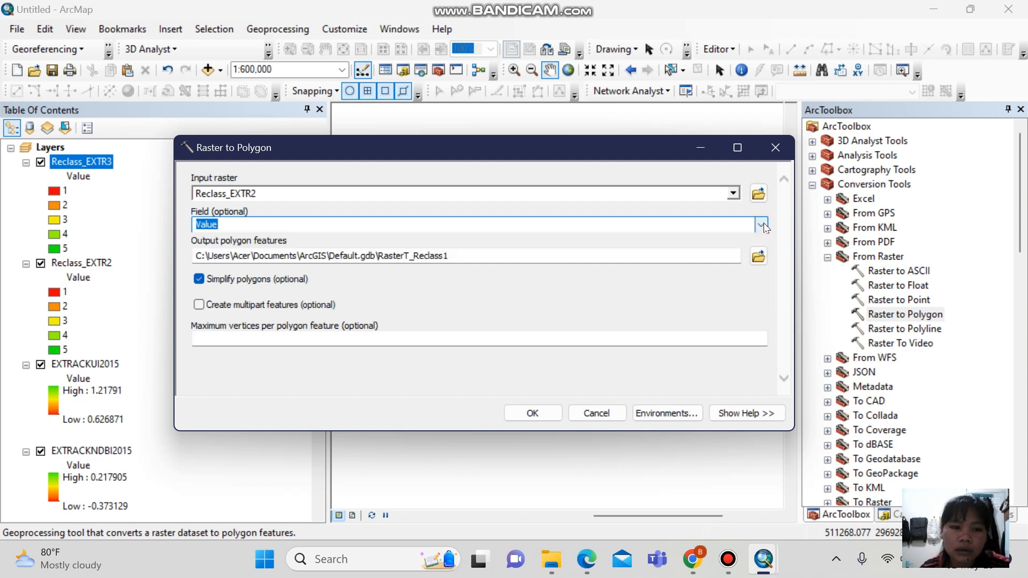
Browse to the hasilnya folder inside 2015 as the location for the output polygon features.
click(758, 257)
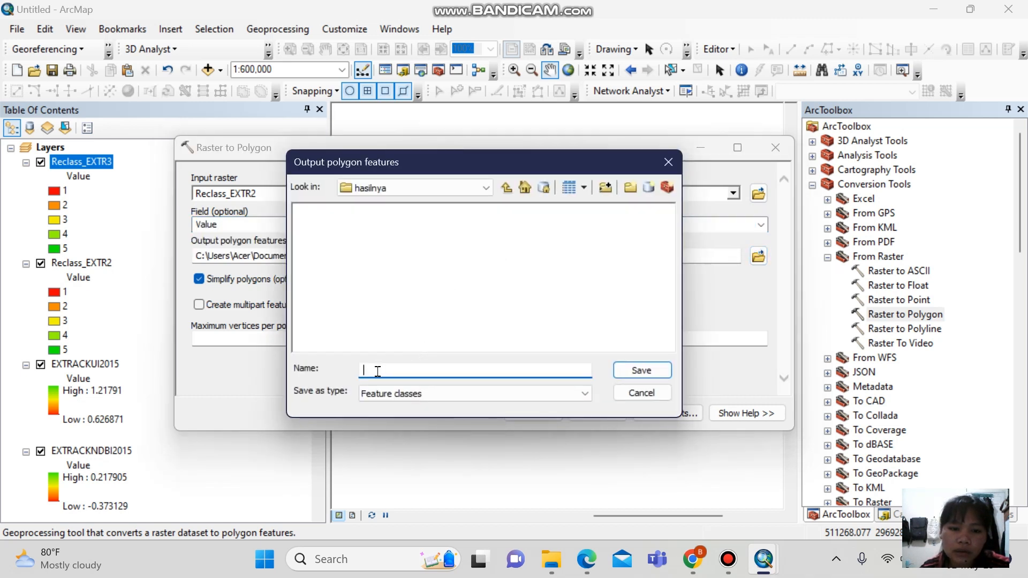
click(507, 188)
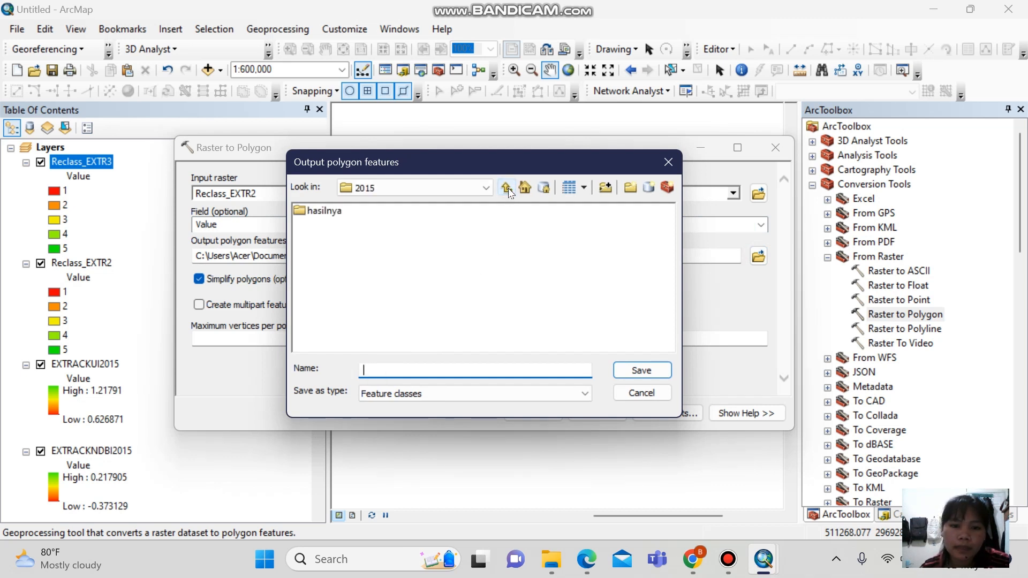
double_click(321, 211)
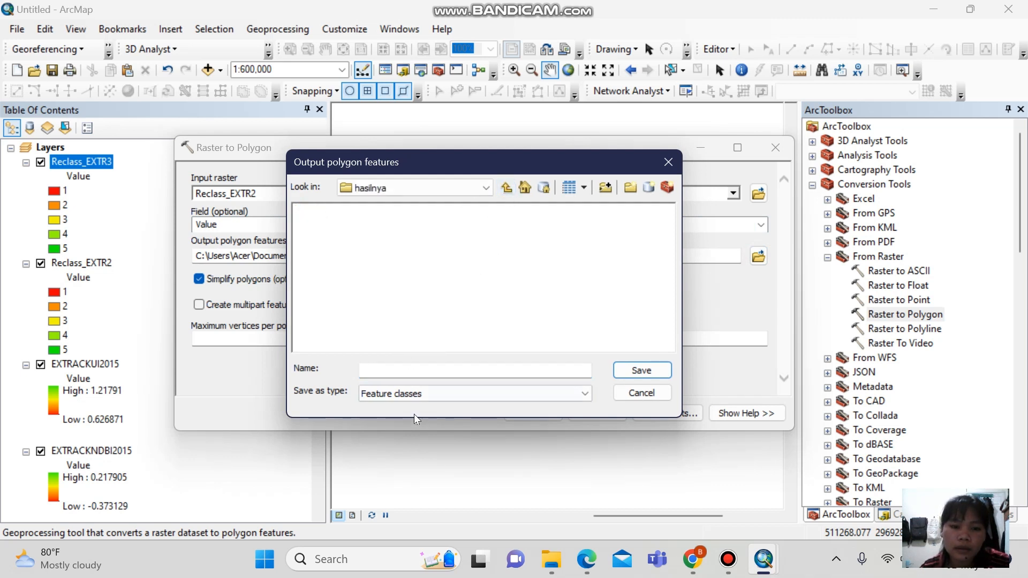
click(388, 369)
click(506, 188)
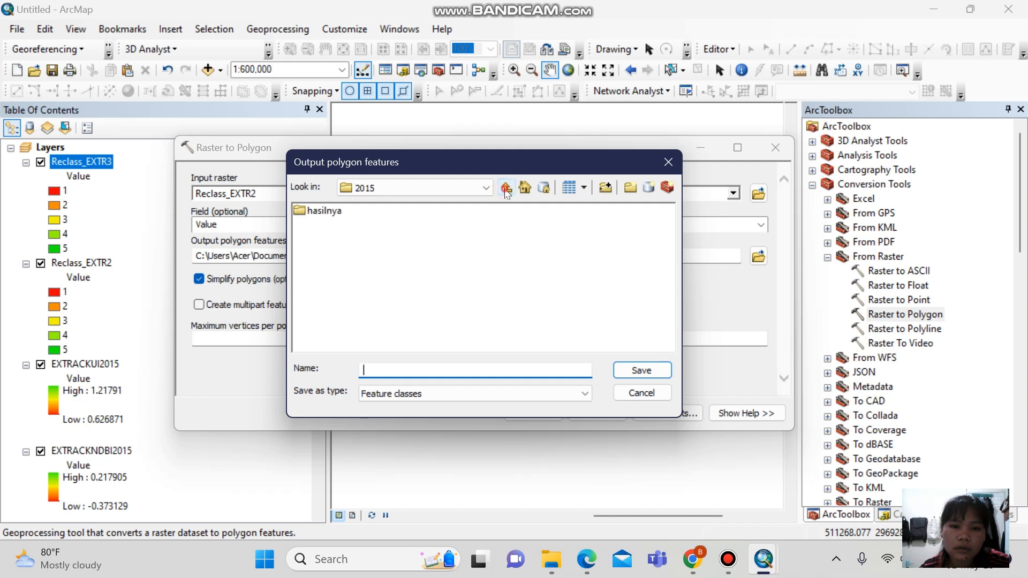
click(506, 189)
double_click(321, 211)
double_click(324, 212)
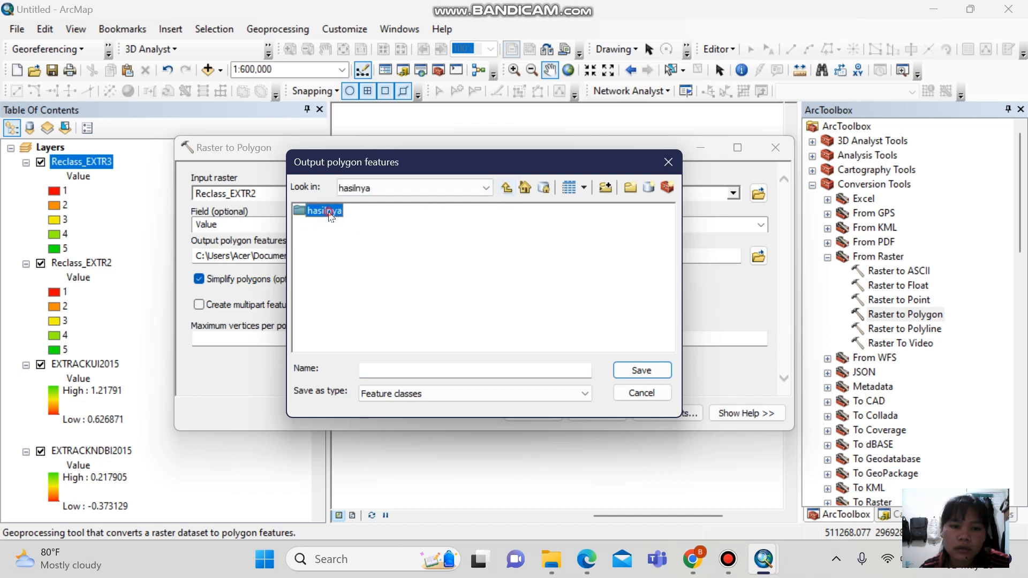
Name the output polygon features POLYGONNDBI2015 and run the conversion.
click(372, 372)
text(a)
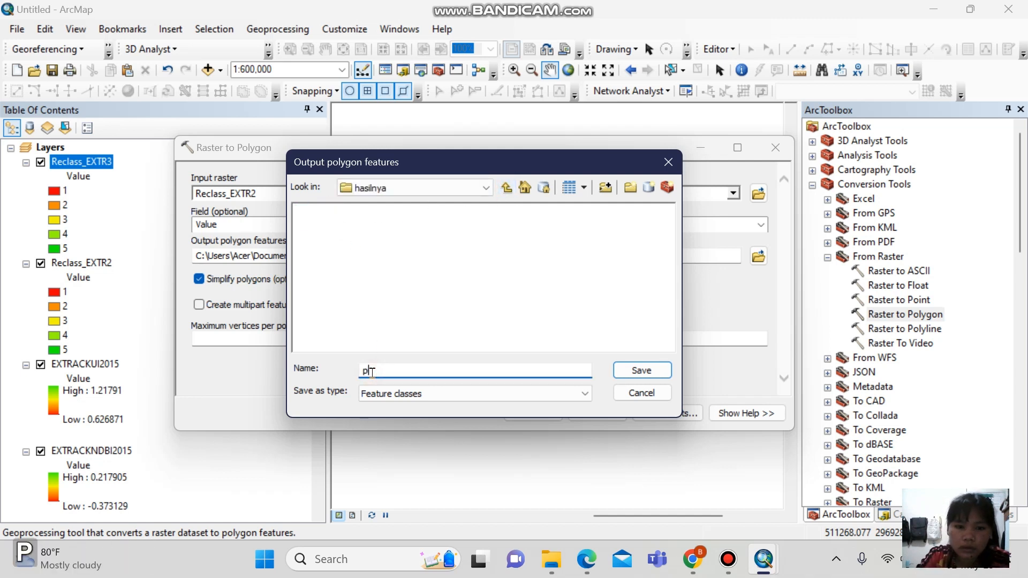
key(Caps_Lock)
key(BackSpace)
text(POL)
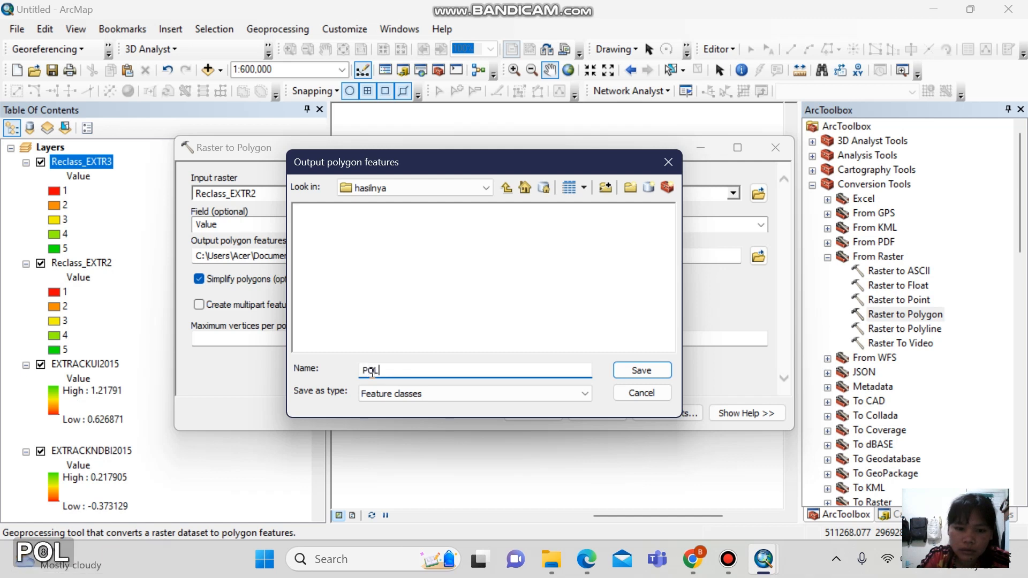
text(YGON)
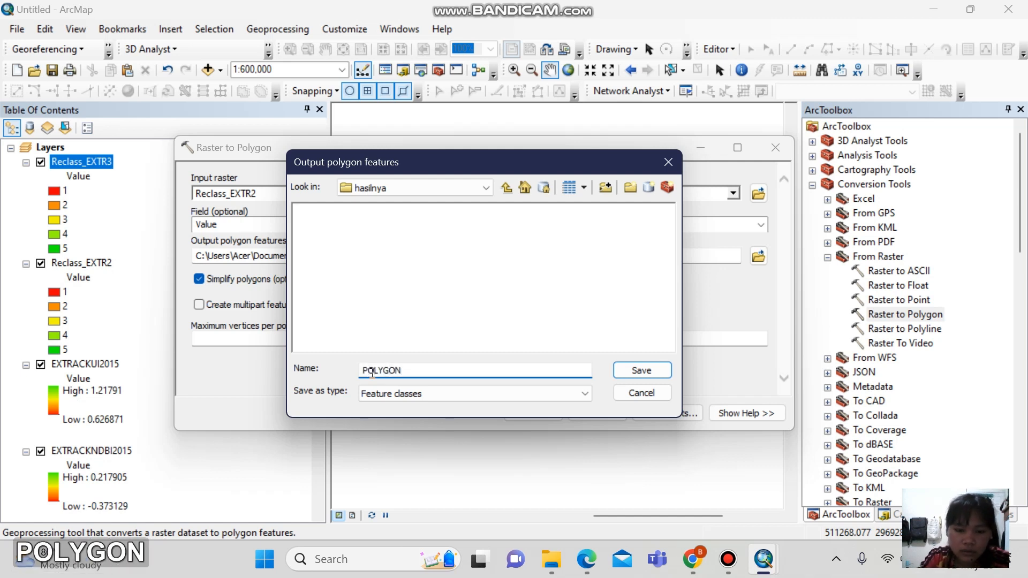
text(N)
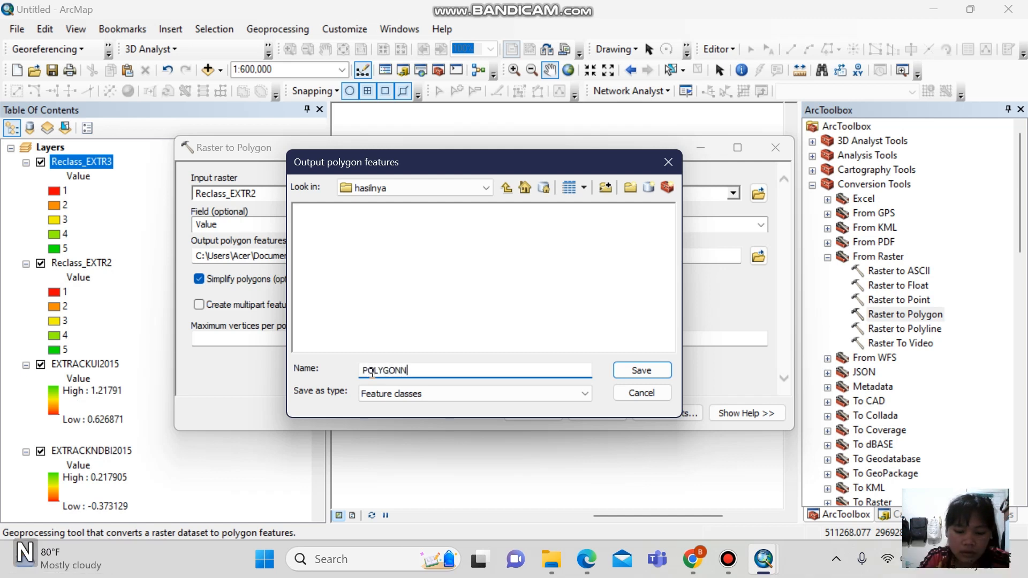
text(DBI)
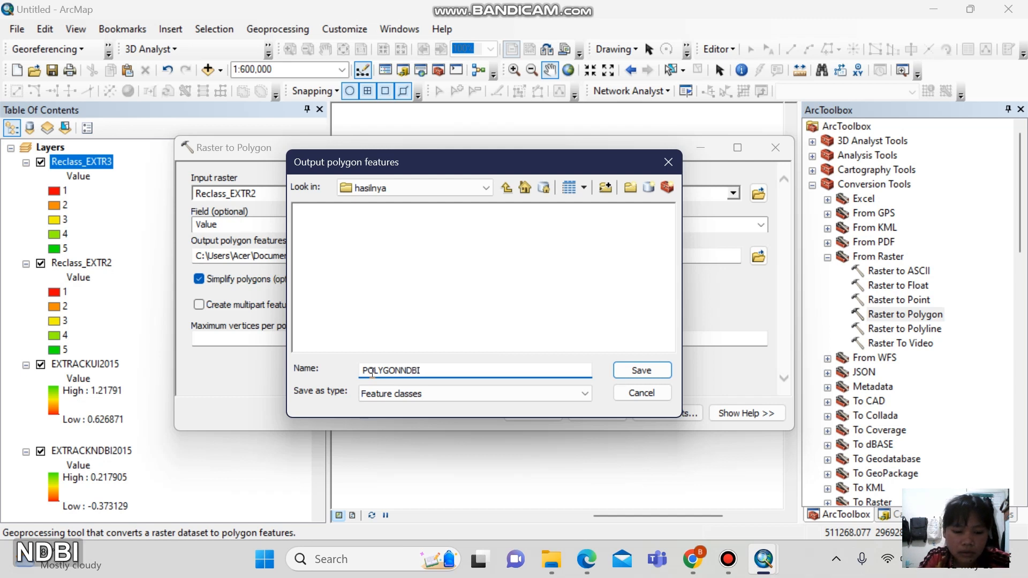
text(2015)
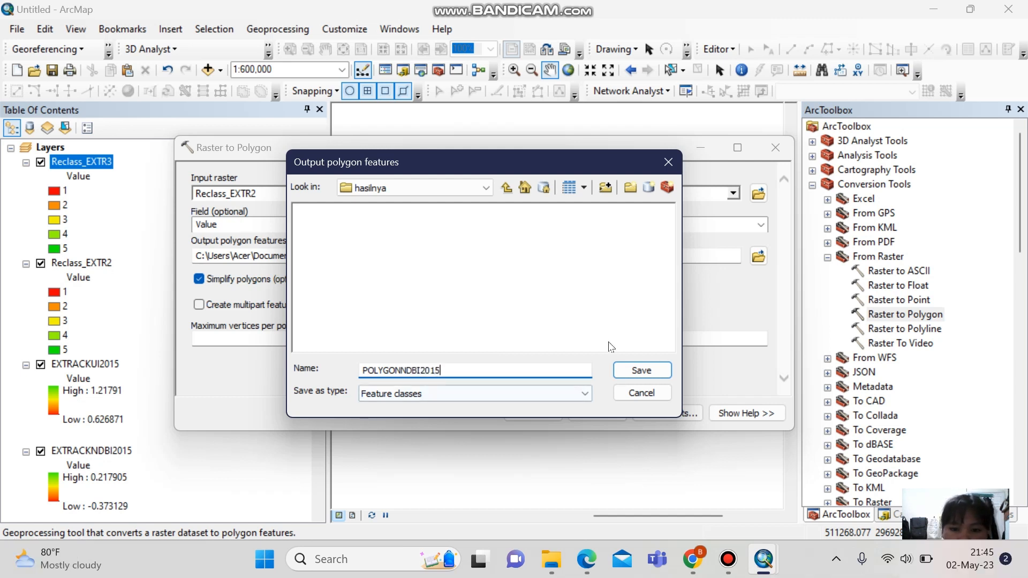
click(647, 370)
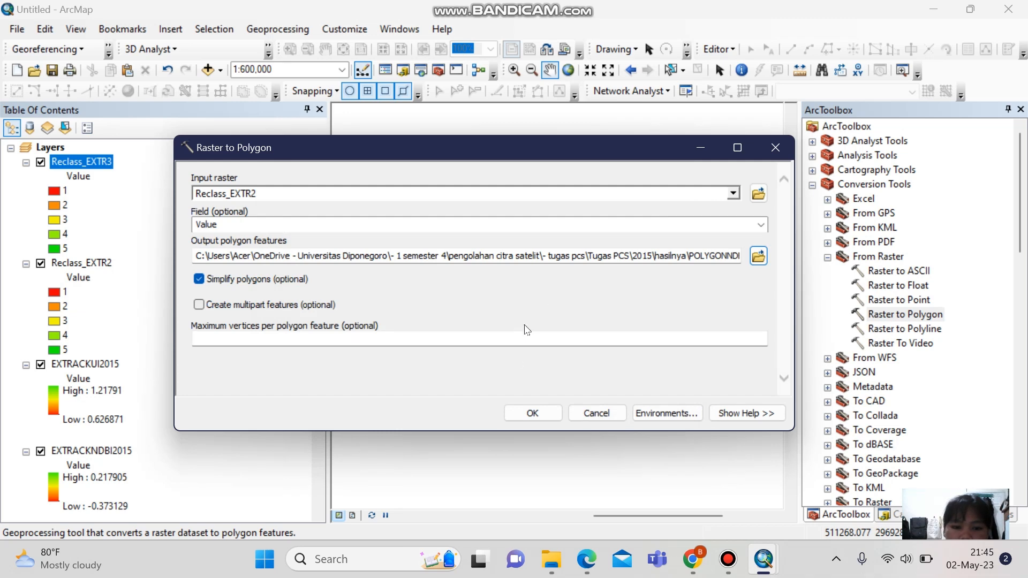
click(532, 413)
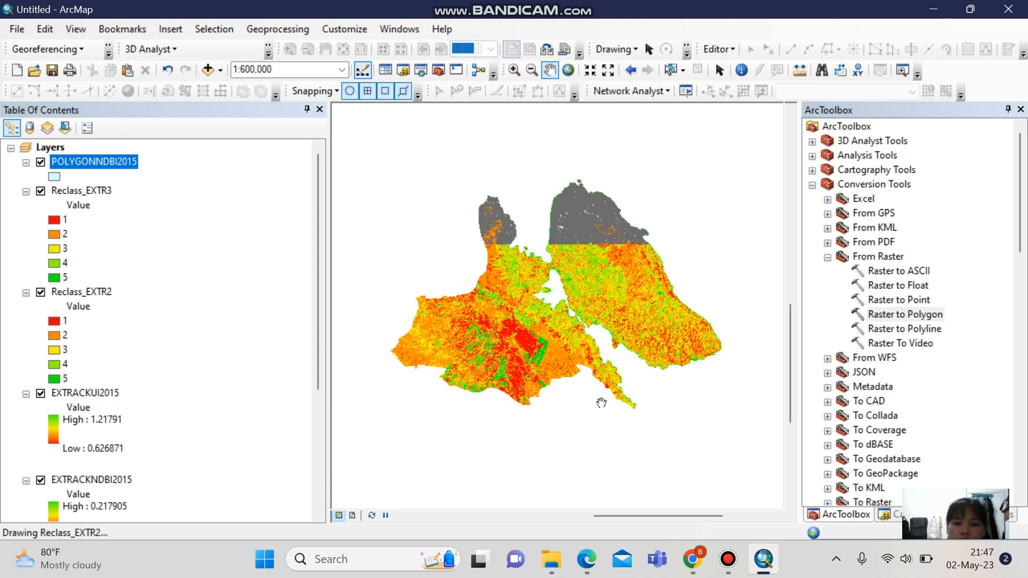
Collapse the EXTRACKUI2015, EXTRACKNDBI2015 and Reclass_EXTR2 legends, and hide the EXTRACKUI2015, EXTRACKNDBI2015 and Reclass_EXTR3 layers.
click(26, 394)
click(26, 408)
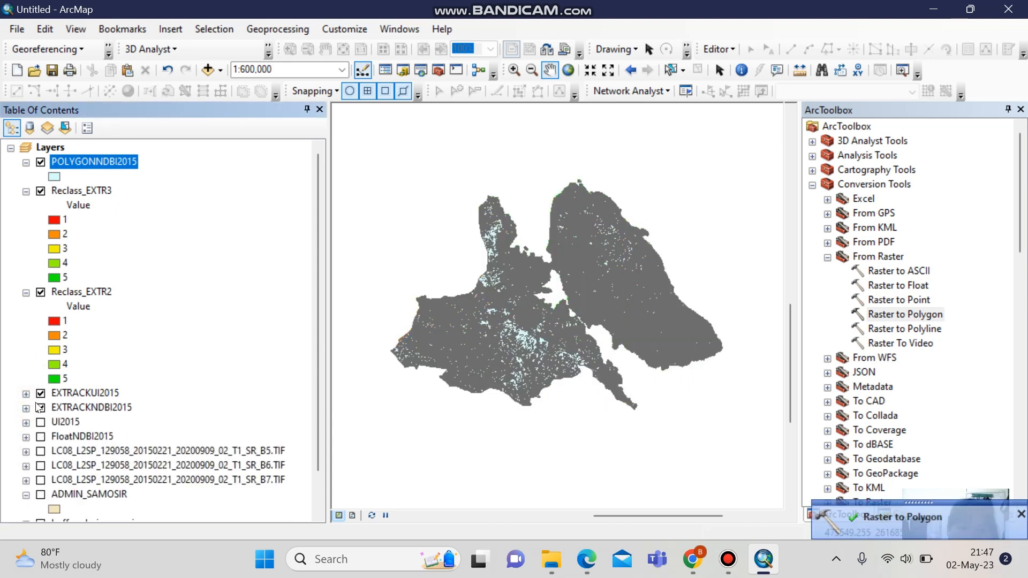
click(41, 408)
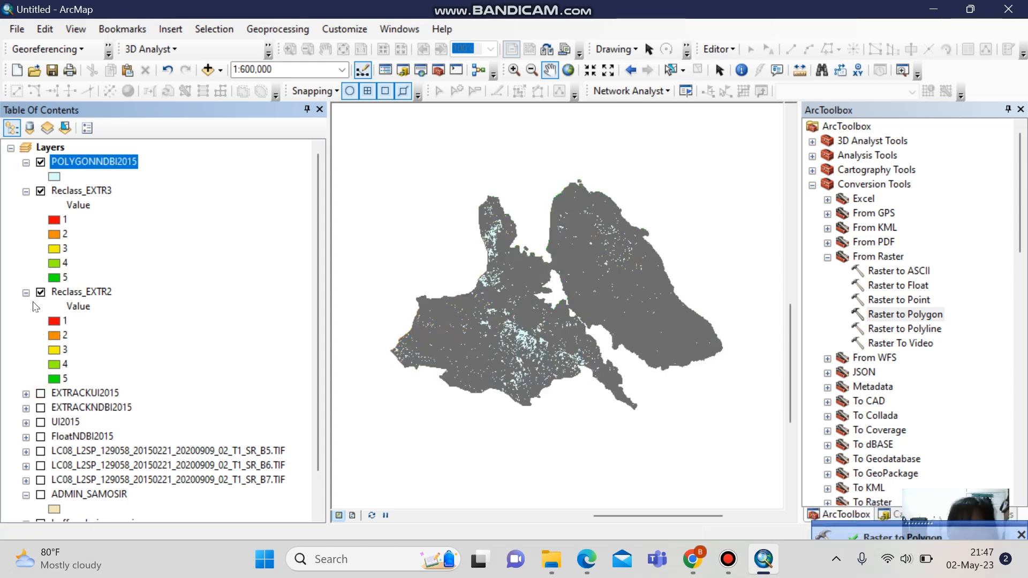
click(25, 292)
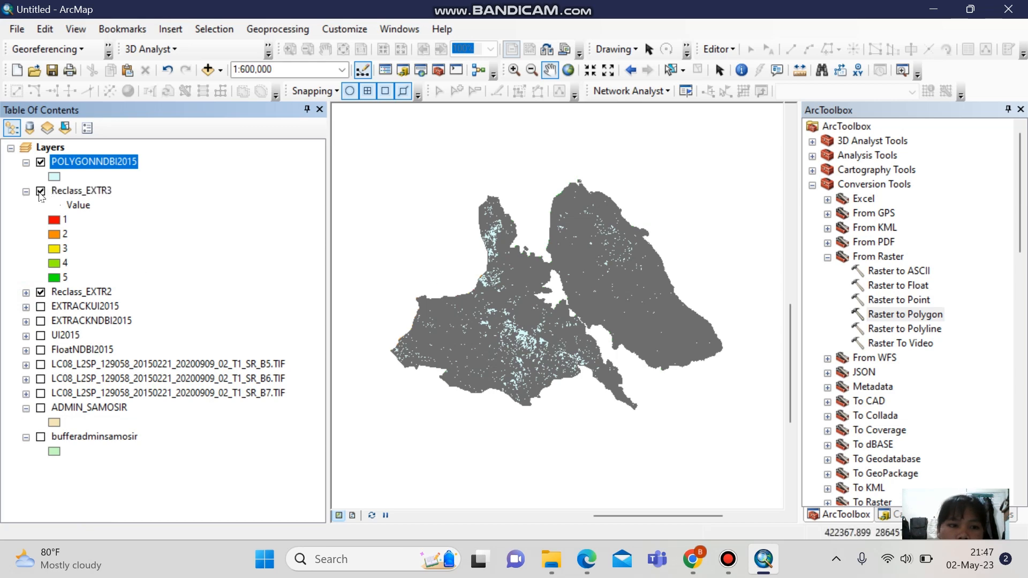
click(41, 191)
Examine the gridcode values in the attribute table of the POLYGONNDBI2015 layer, then close the table.
right_click(90, 160)
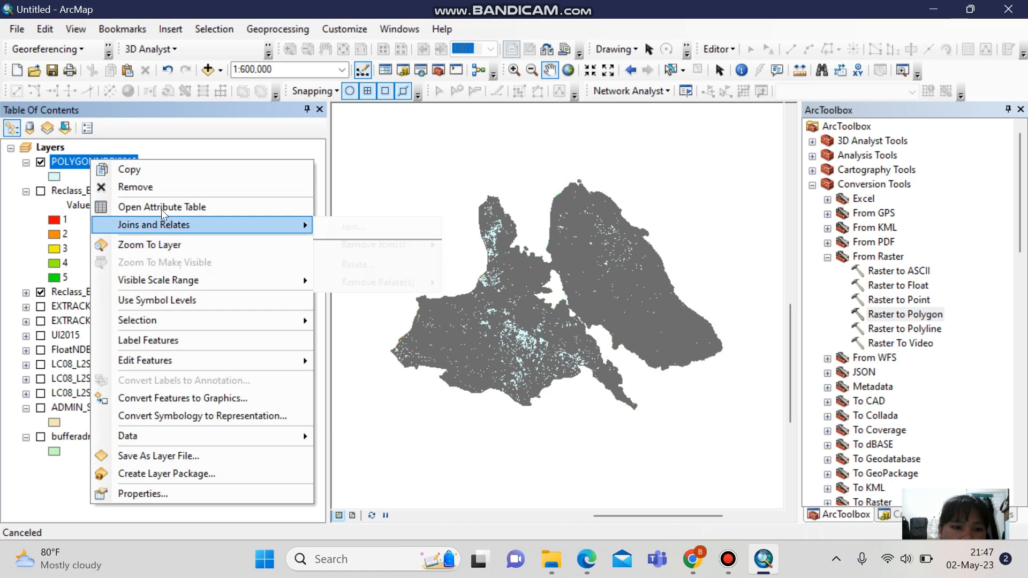
click(211, 207)
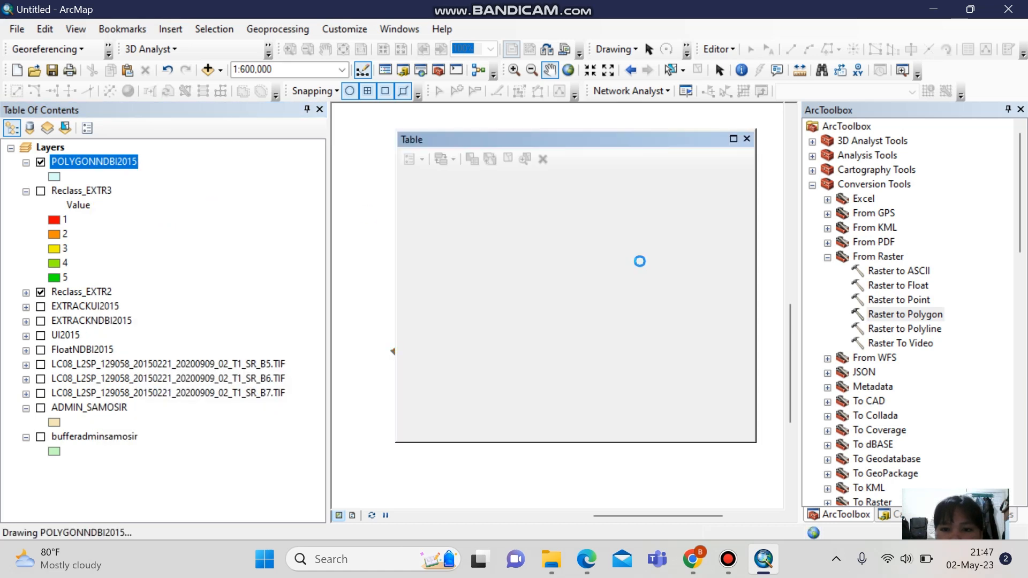
scroll(579, 328, down, 2)
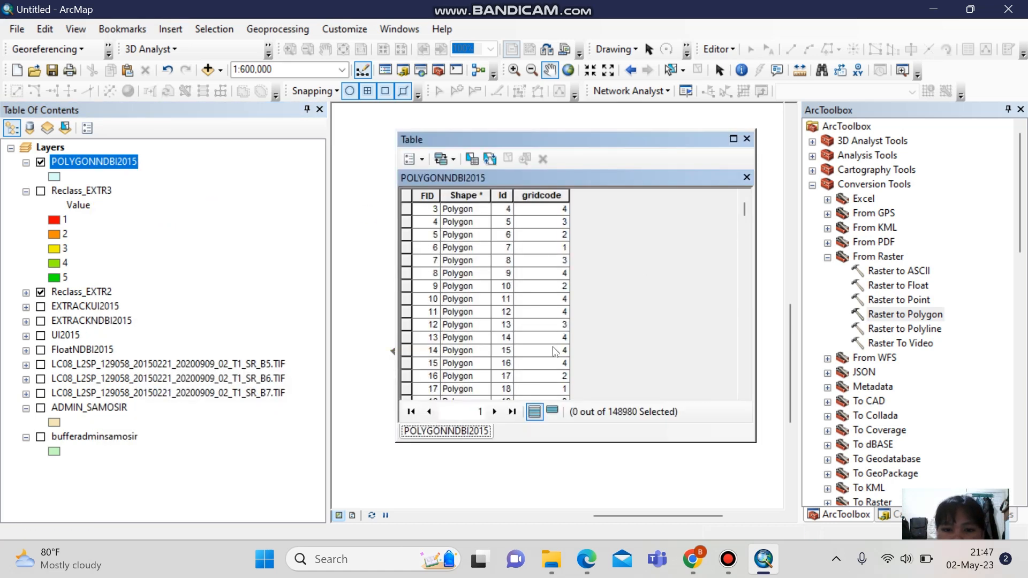
scroll(541, 268, down, 10)
scroll(546, 321, up, 12)
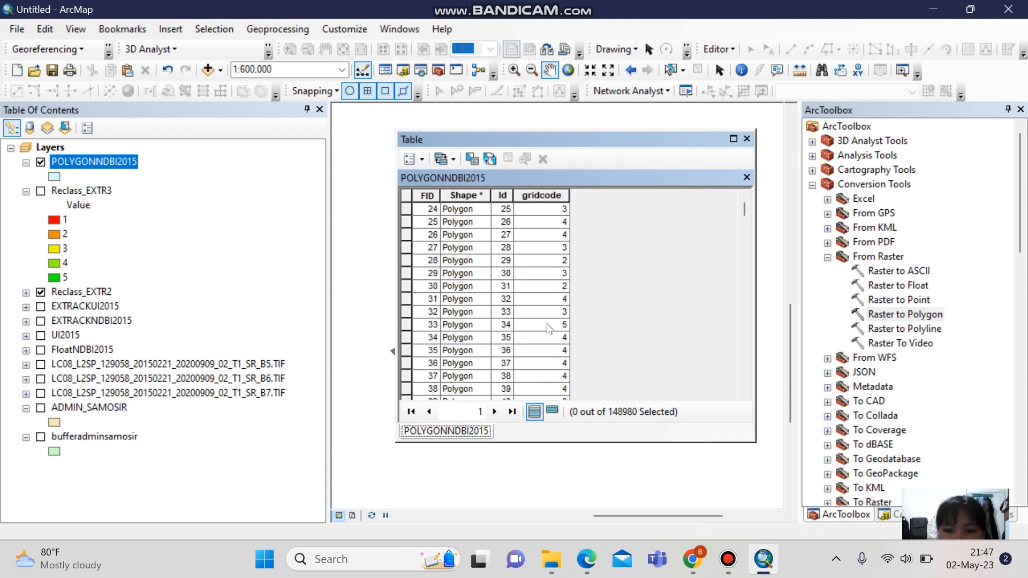
scroll(546, 316, up, 1)
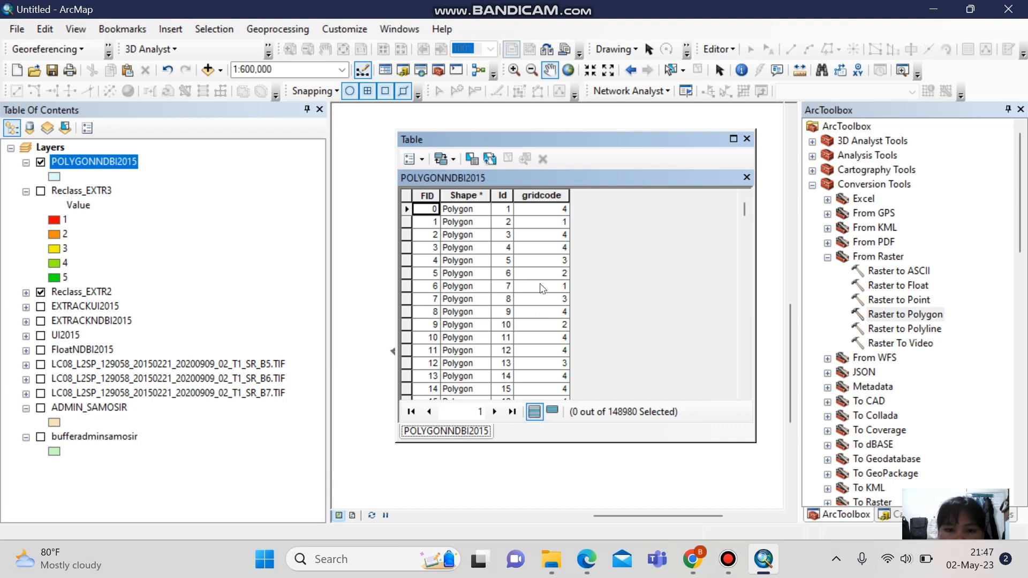
click(748, 140)
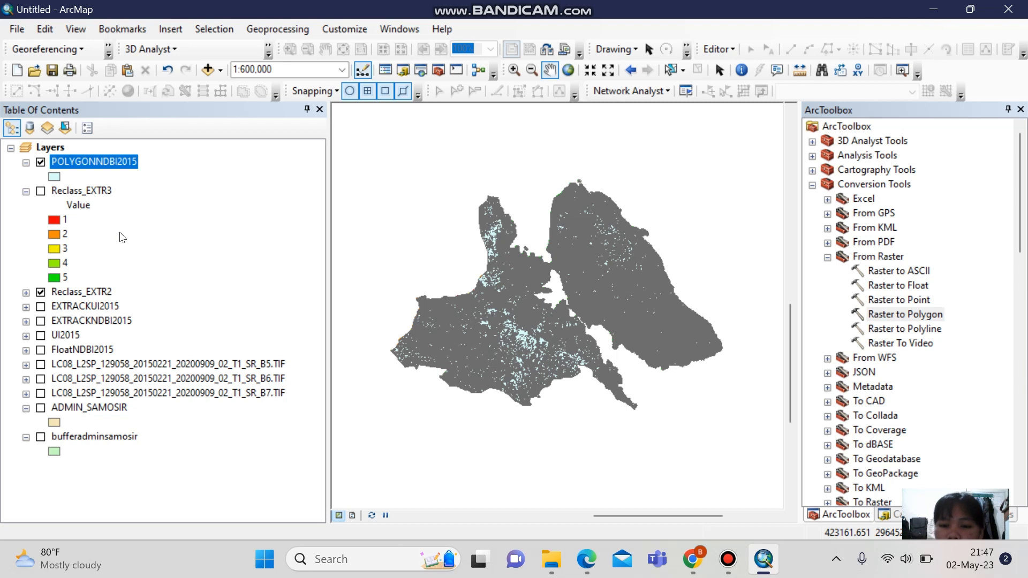
Set up another Raster to Polygon conversion with Reclass_EXTR3 as the input raster.
click(899, 316)
double_click(900, 316)
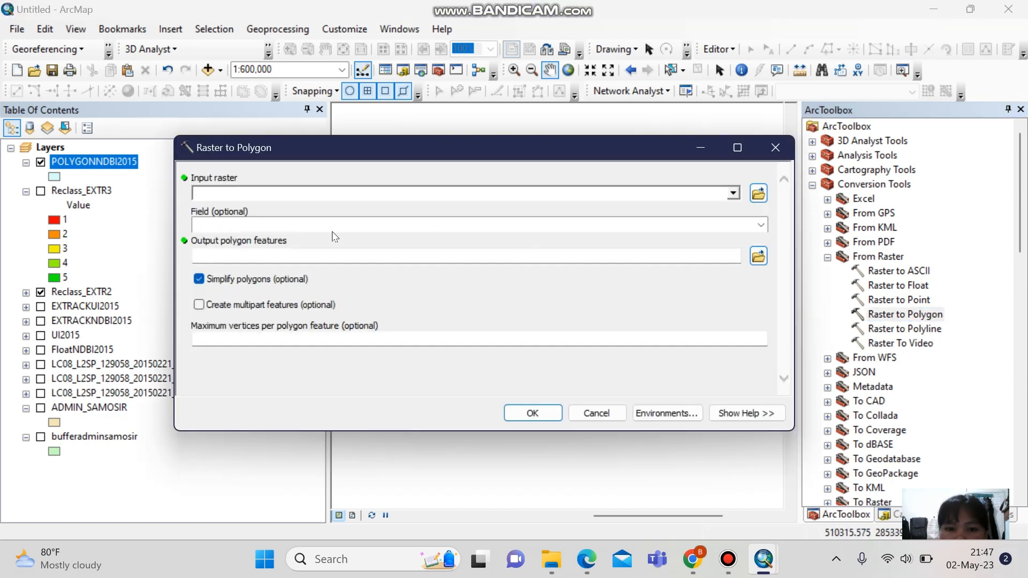
click(733, 194)
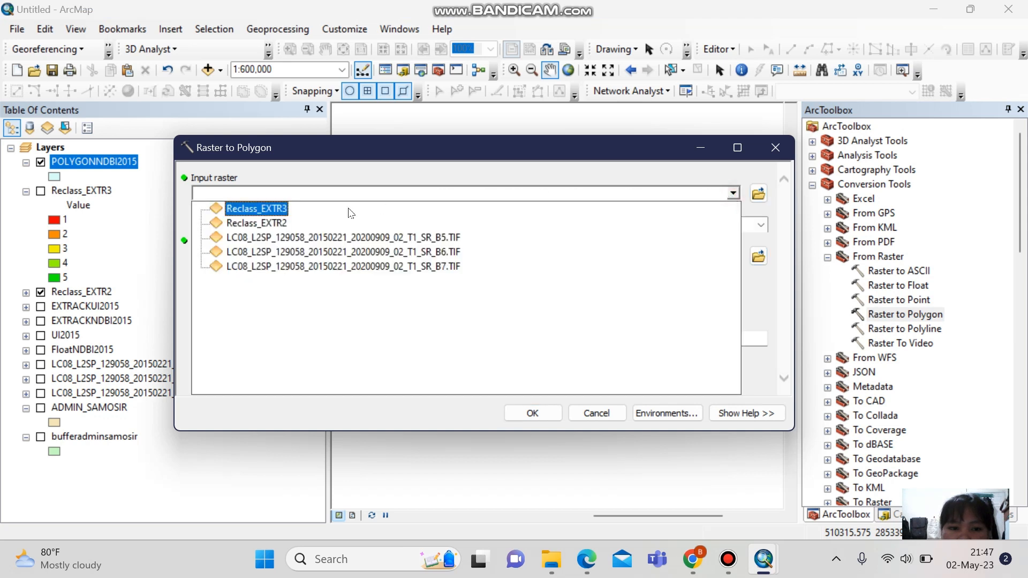
click(274, 208)
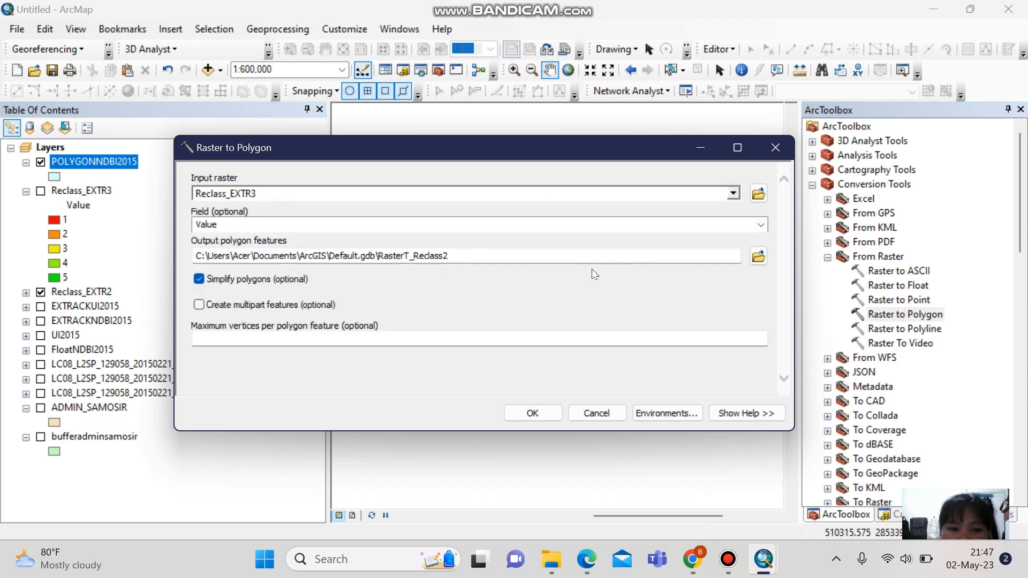
Name the output polygon features POLYGONUI2015 in the hasilnya folder and run the Raster to Polygon conversion.
click(758, 256)
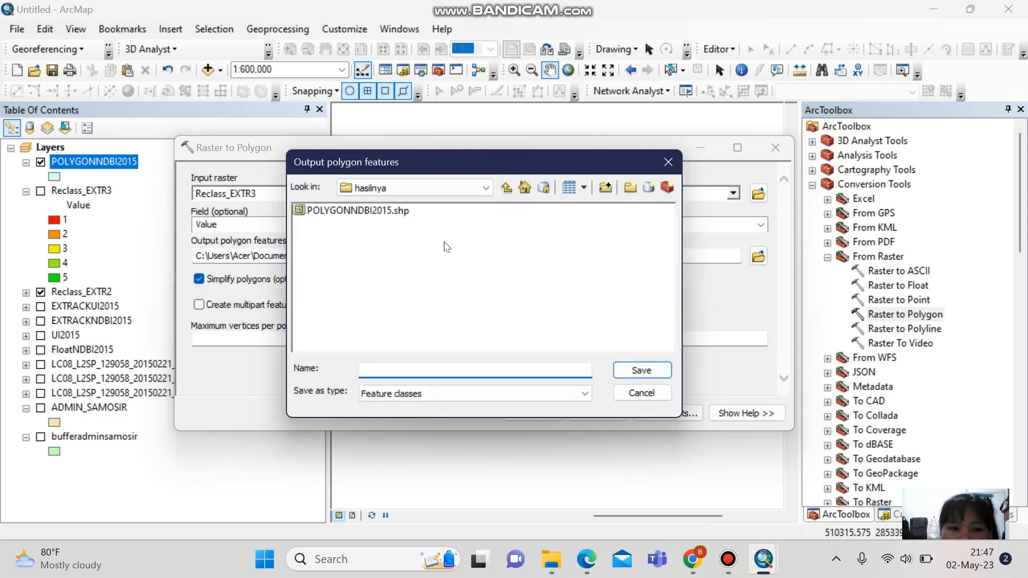
key(Caps_Lock)
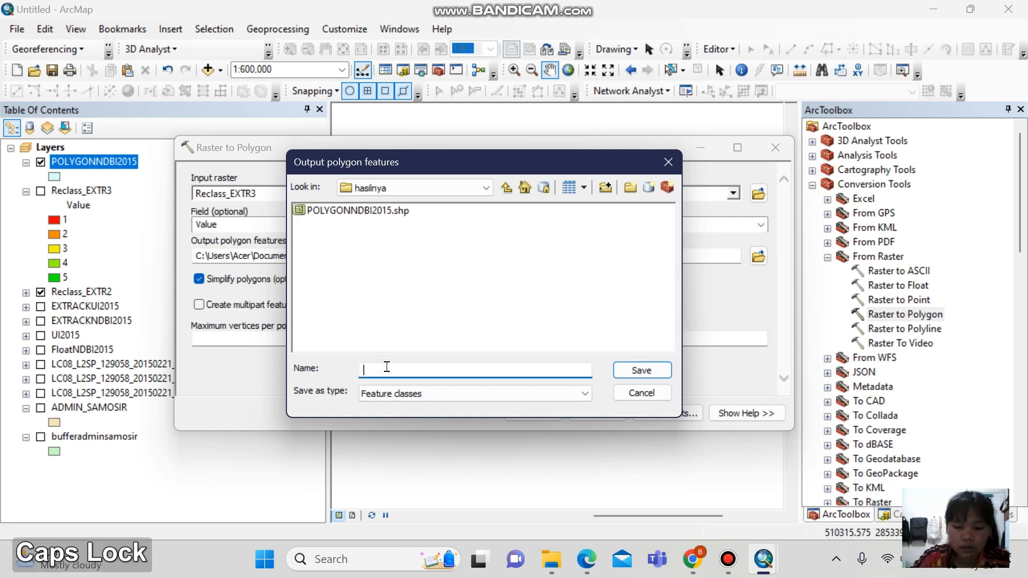
text(p)
key(BackSpace)
key(Caps_Lock)
text(PO)
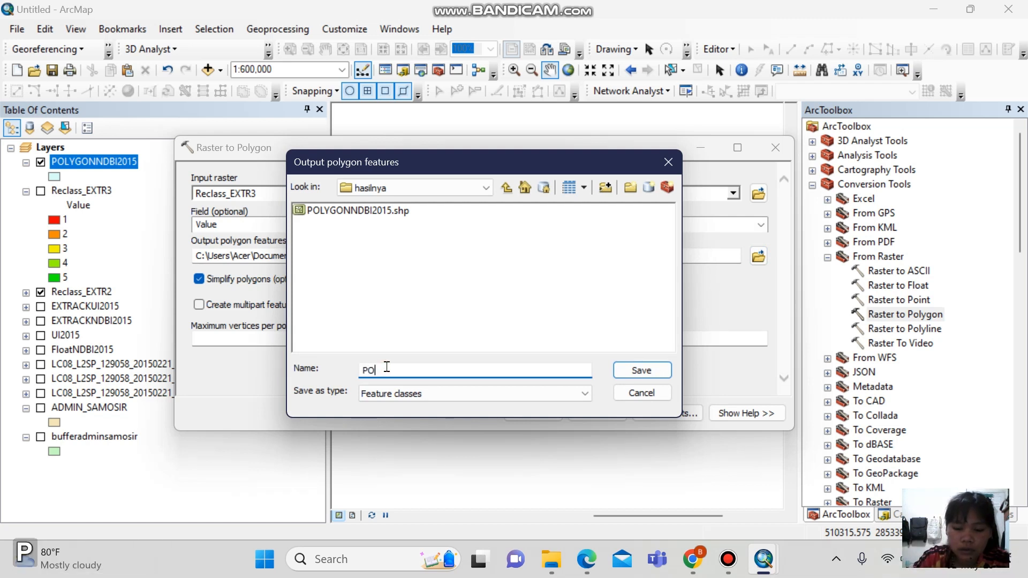
text(LYGON)
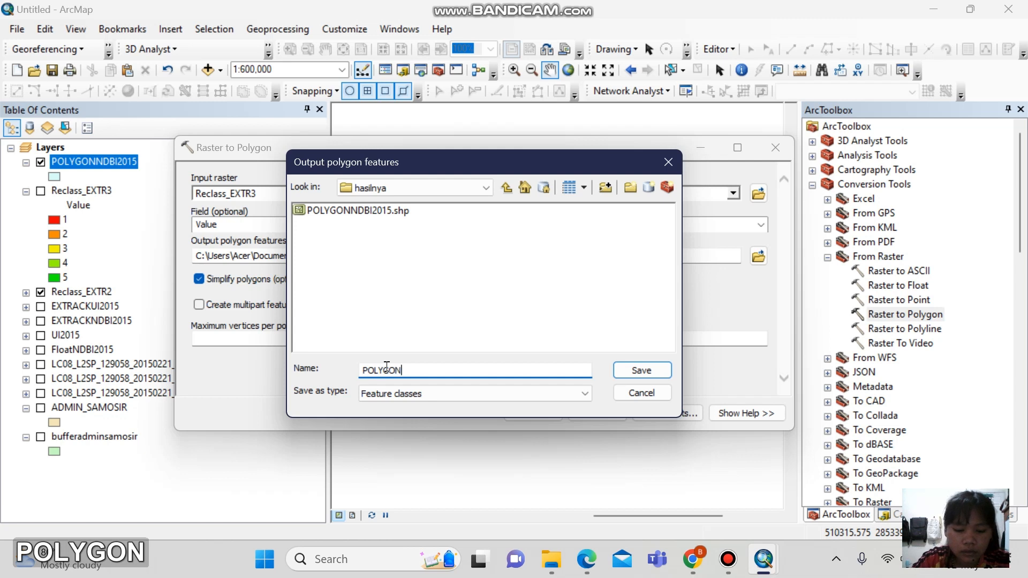
text(UI2015)
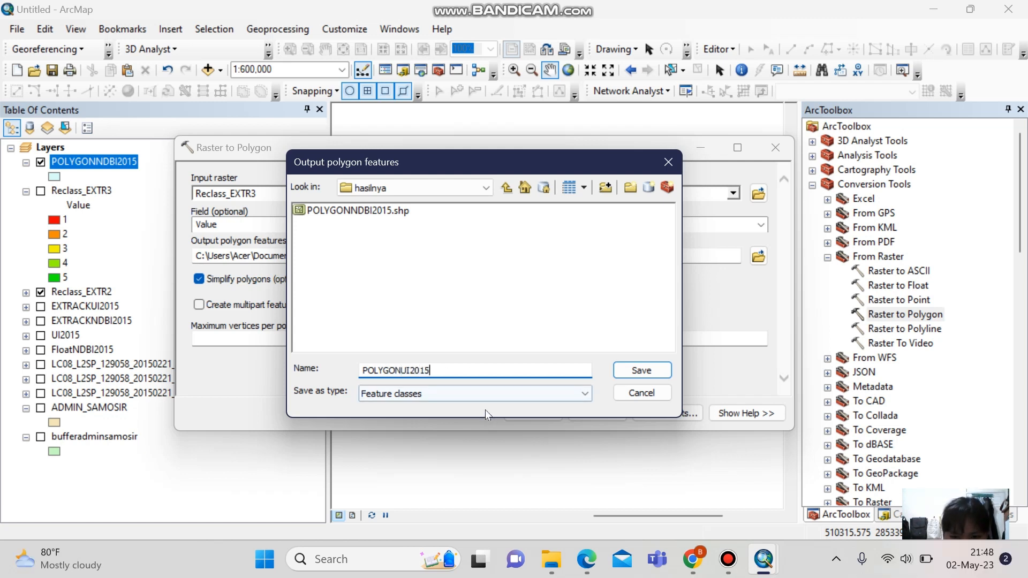
click(642, 371)
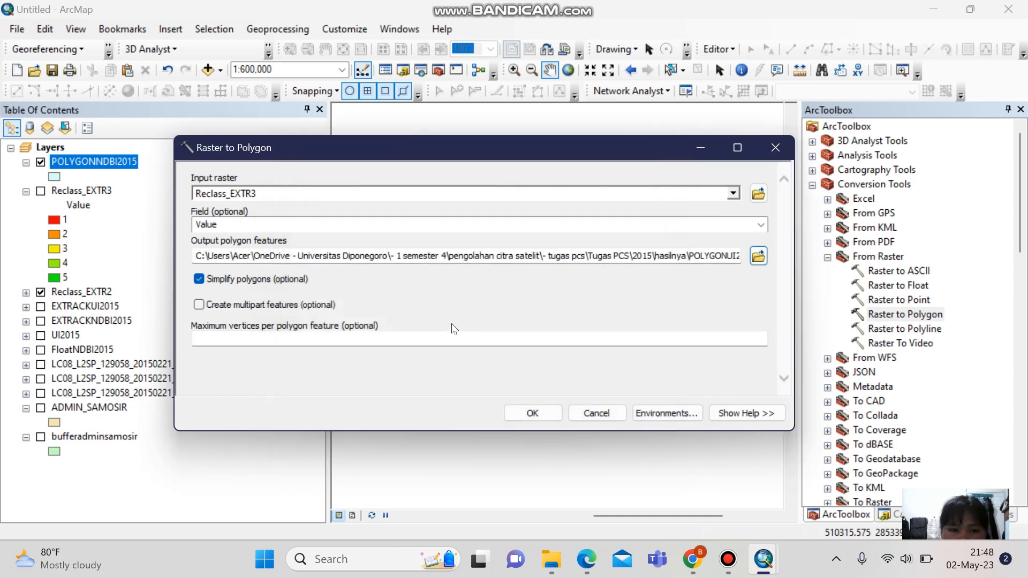
click(533, 413)
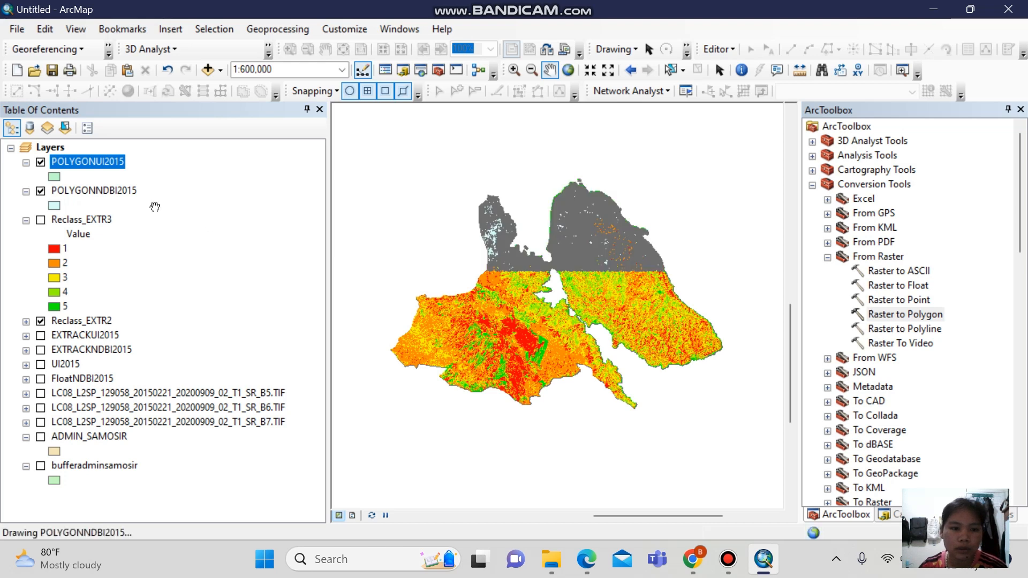
Collapse the Reclass_EXTR3 legend and hide the Reclass_EXTR2 layer.
click(25, 220)
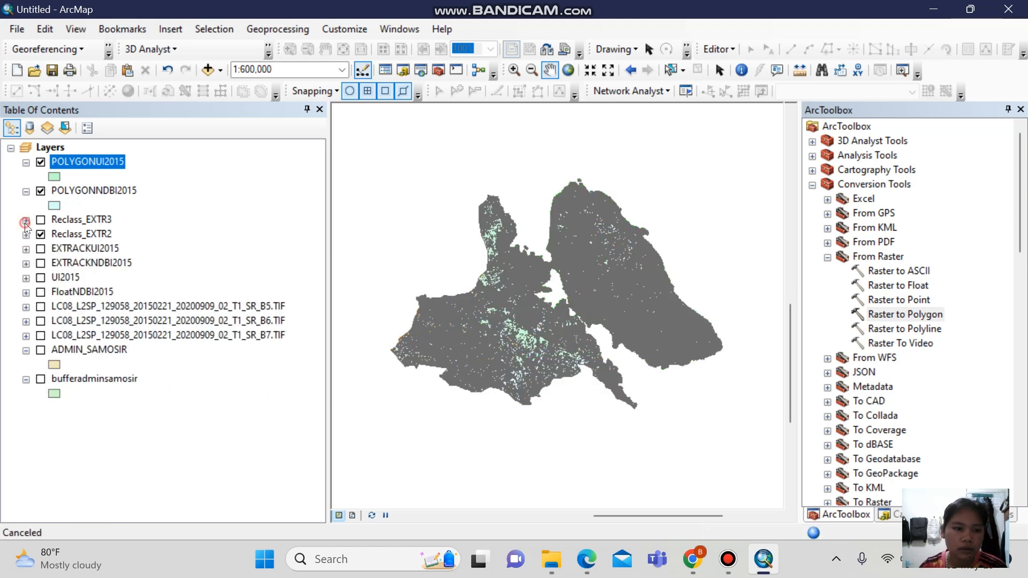
click(41, 234)
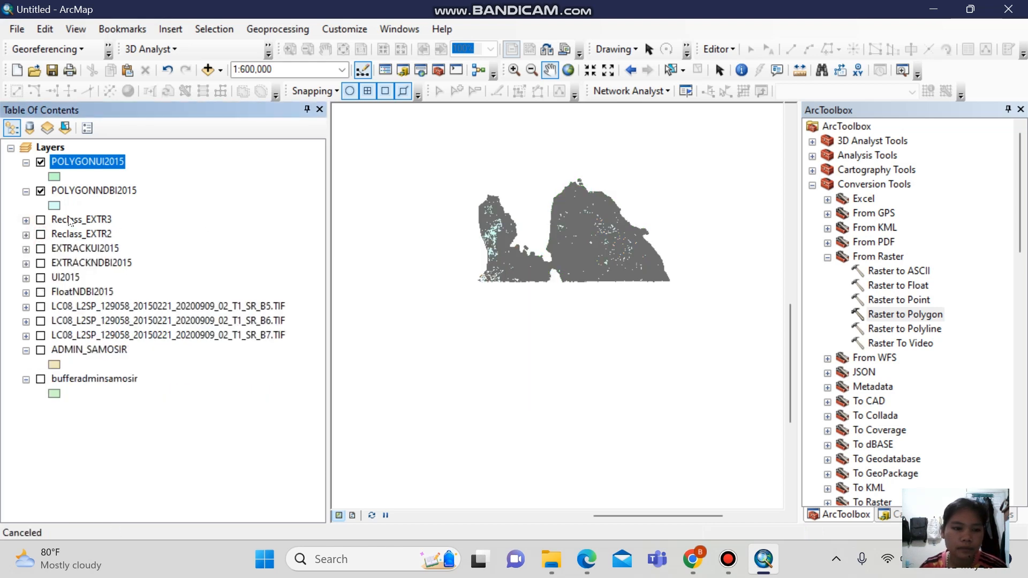
Examine the gridcode values in the attribute table of the POLYGONUI2015 layer, and close the table.
right_click(62, 162)
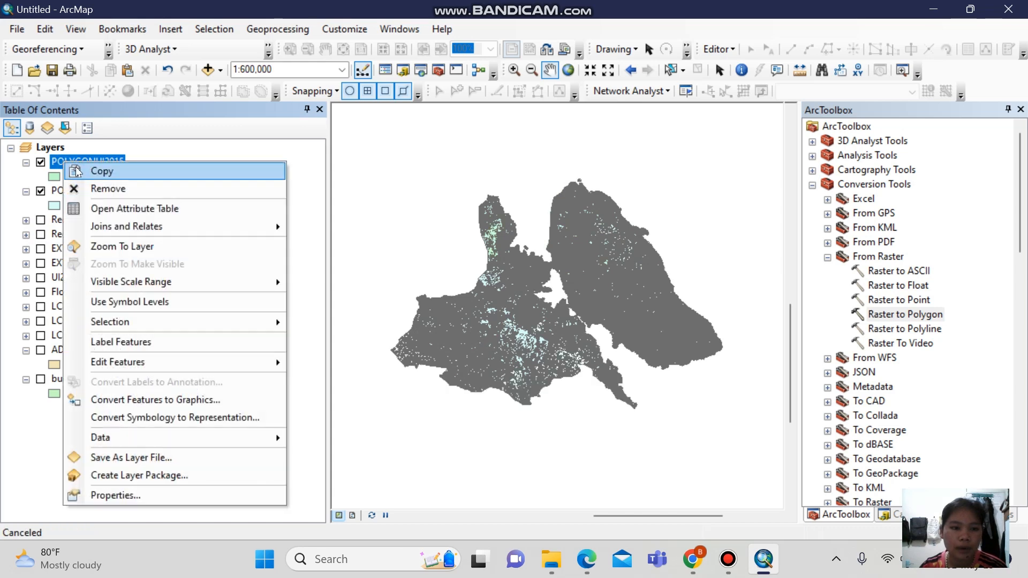
click(136, 207)
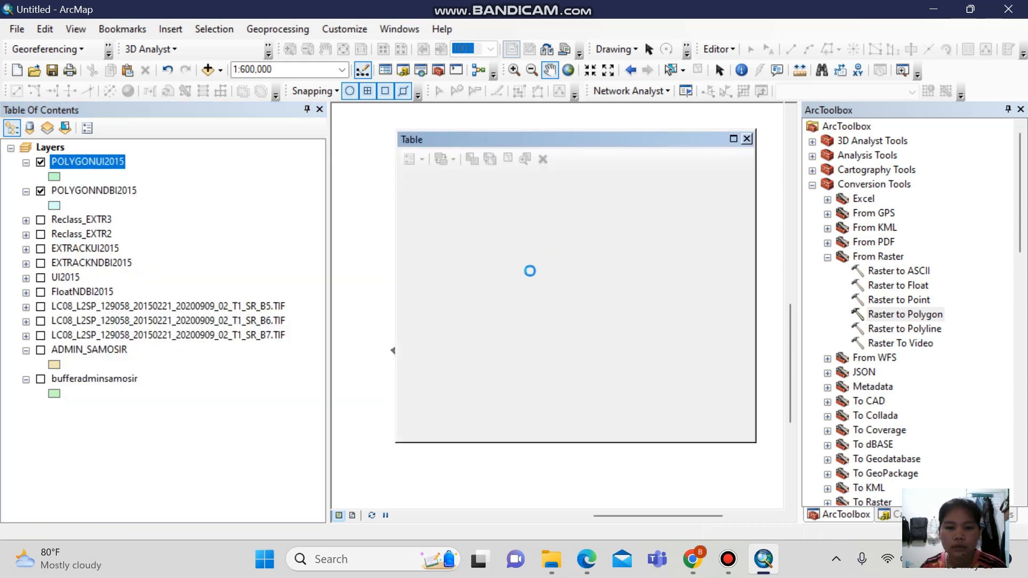
scroll(548, 224, down, 5)
scroll(545, 269, up, 5)
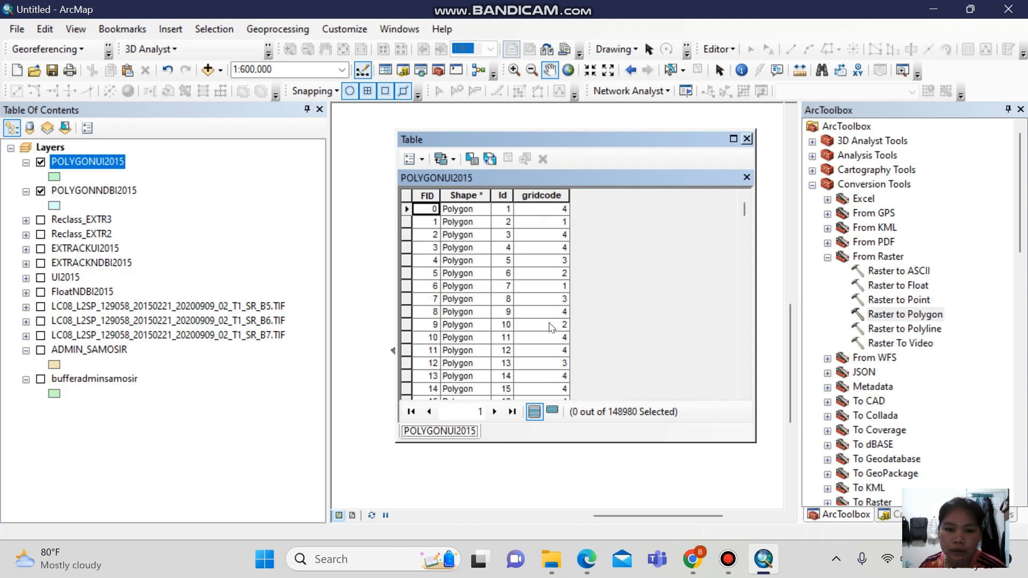
scroll(544, 300, down, 7)
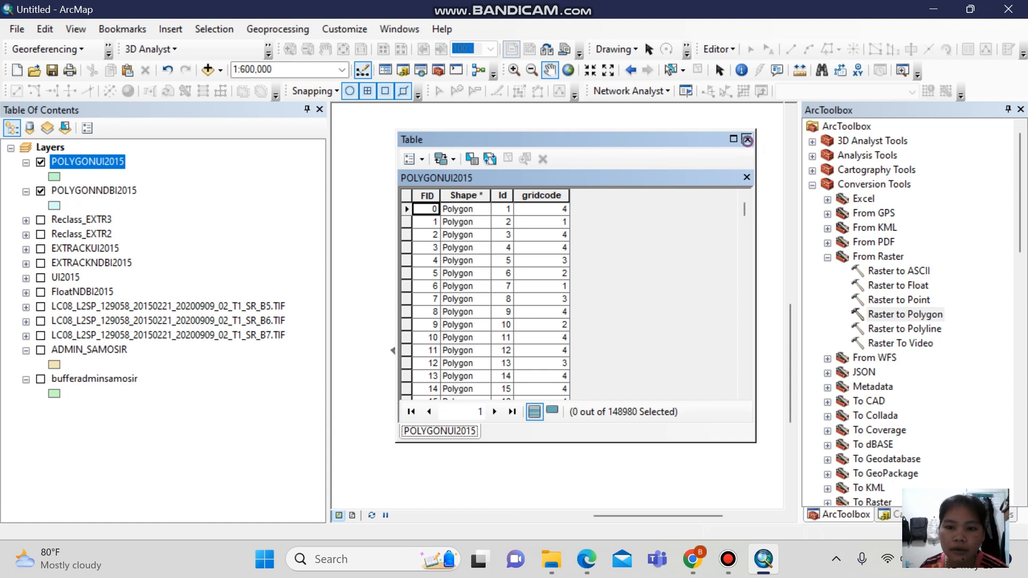
click(746, 139)
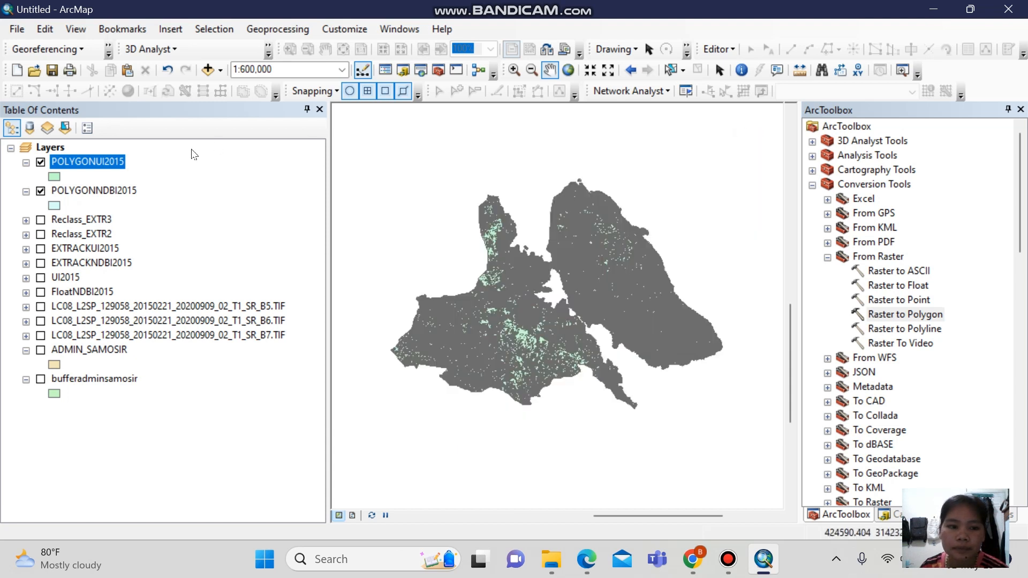
Set up a Dissolve operation with POLYGONNDBI2015 as the input features.
click(278, 29)
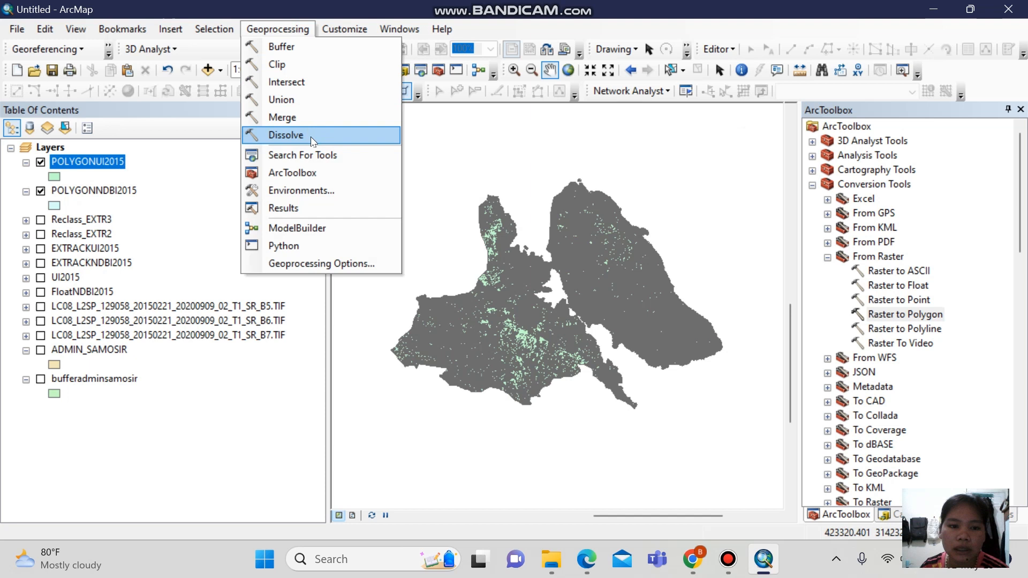
click(311, 136)
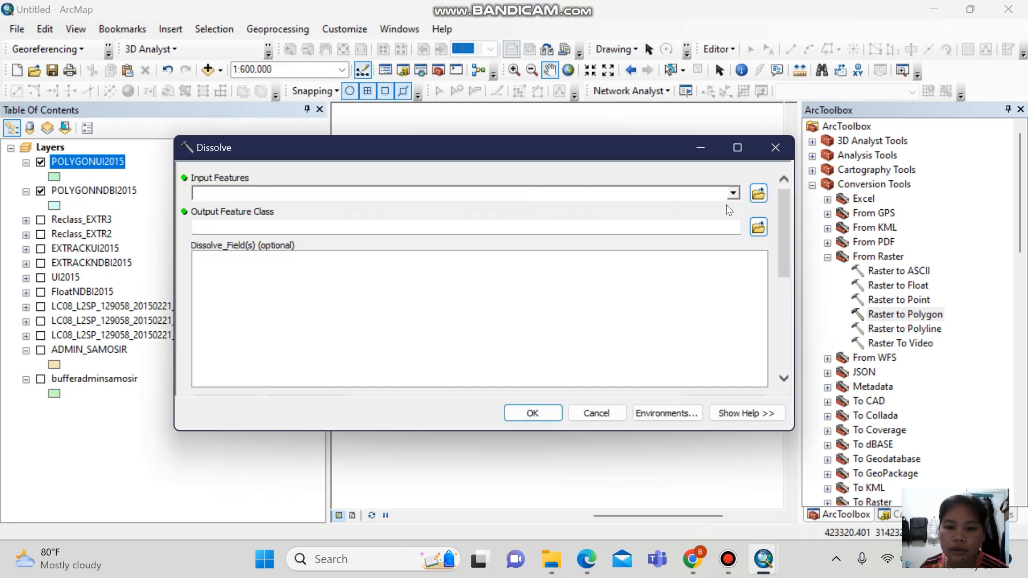
click(733, 193)
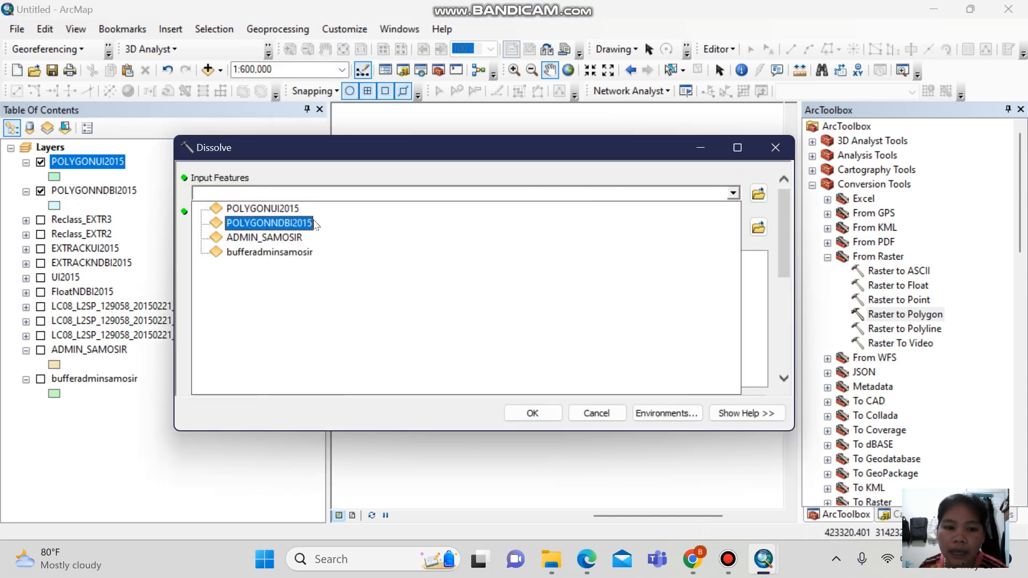
click(289, 224)
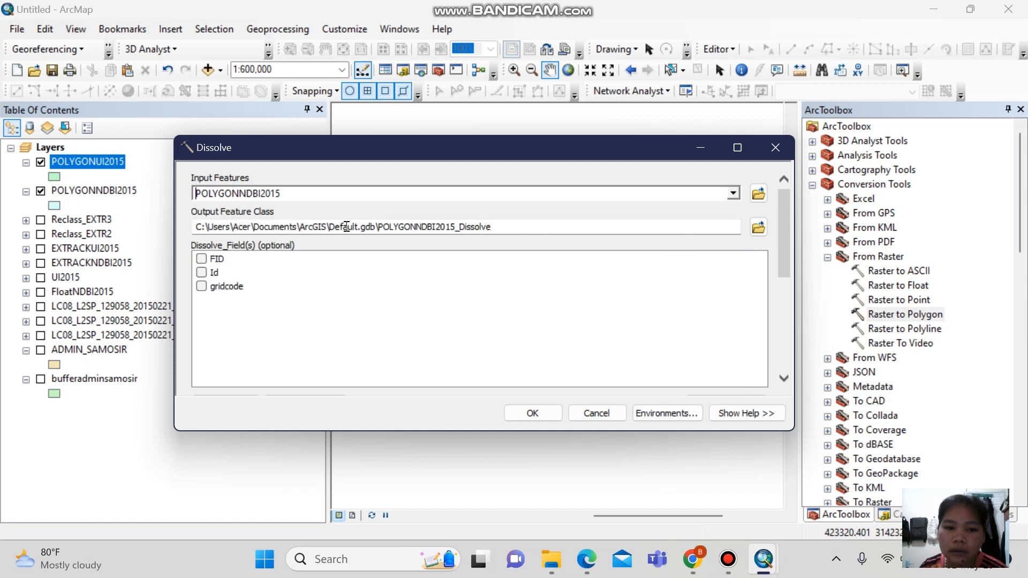
Name the dissolve output DISOLVENDBI2015 in the hasilnya folder, choose gridcode as the dissolve field, and run the tool.
click(758, 227)
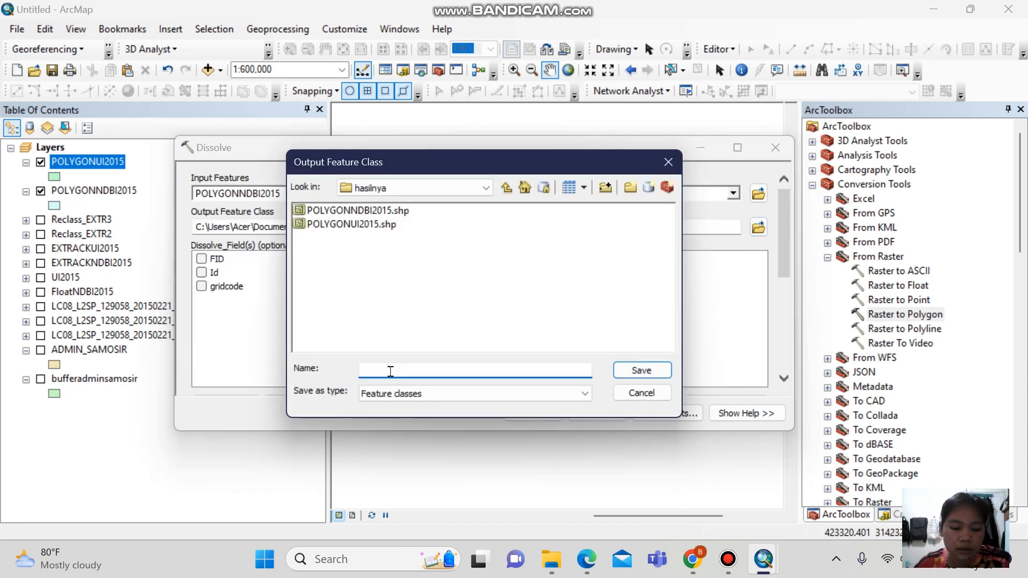
text(DISOL)
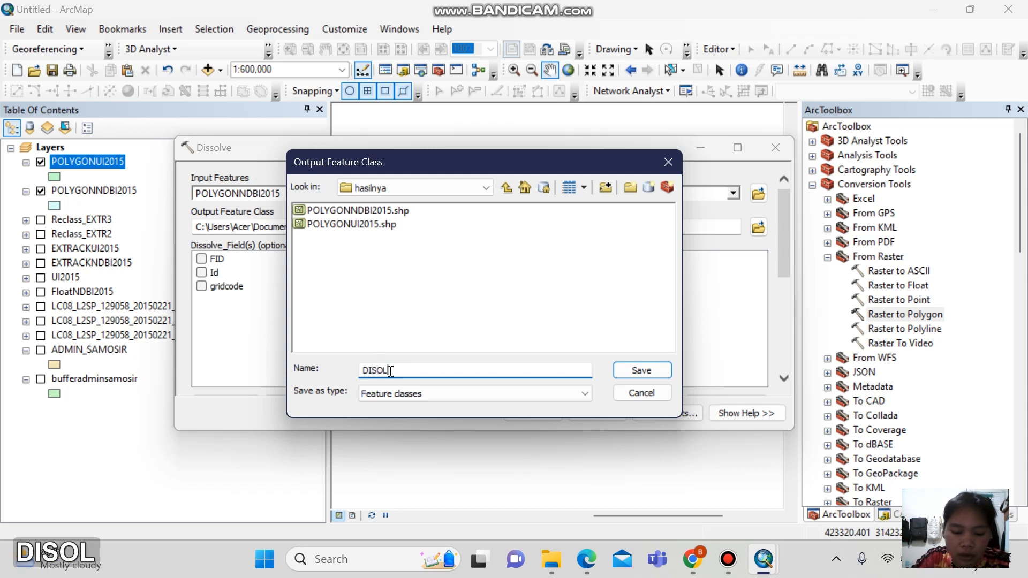
text(VE)
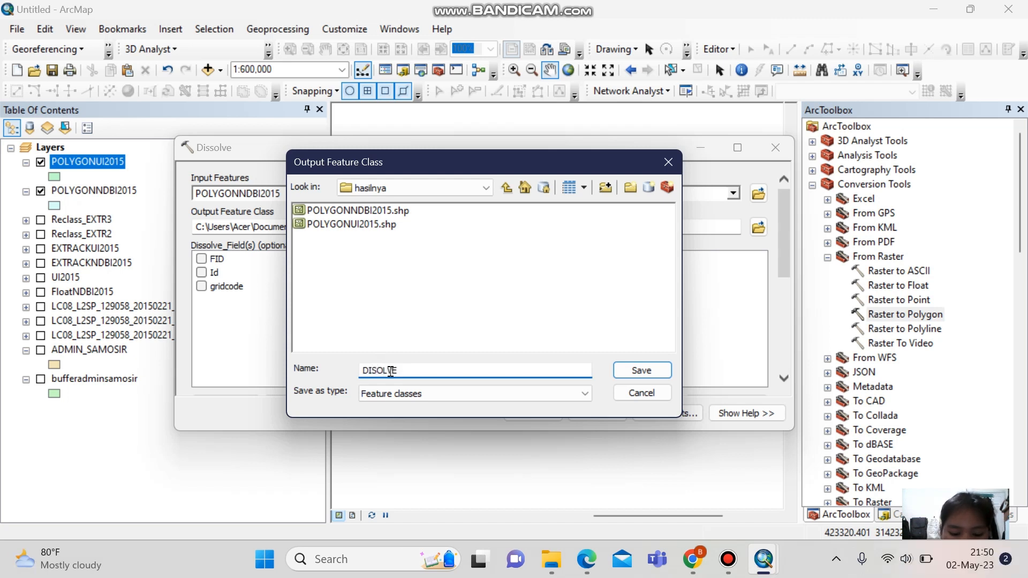
text(NDBI2015)
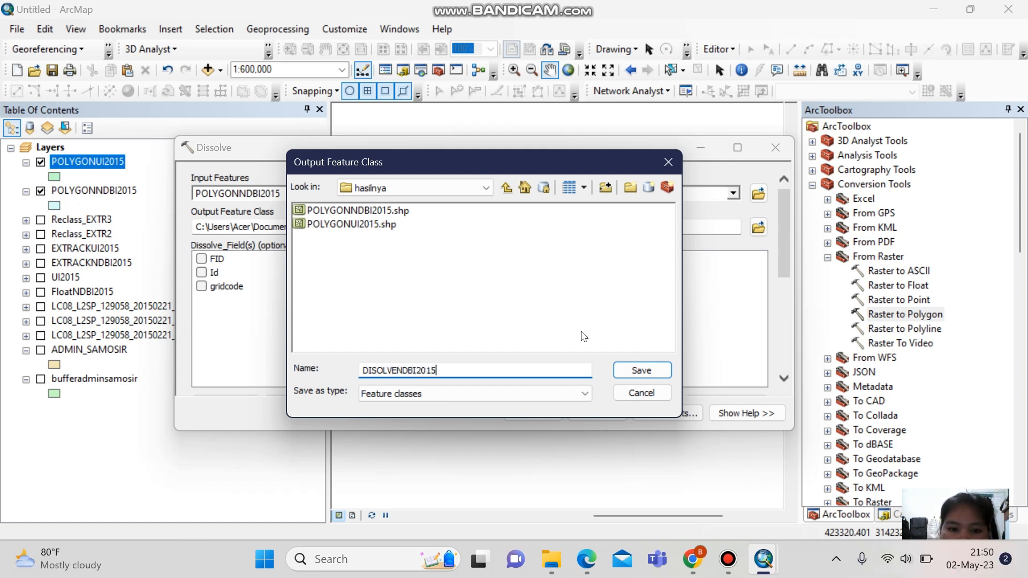
click(634, 372)
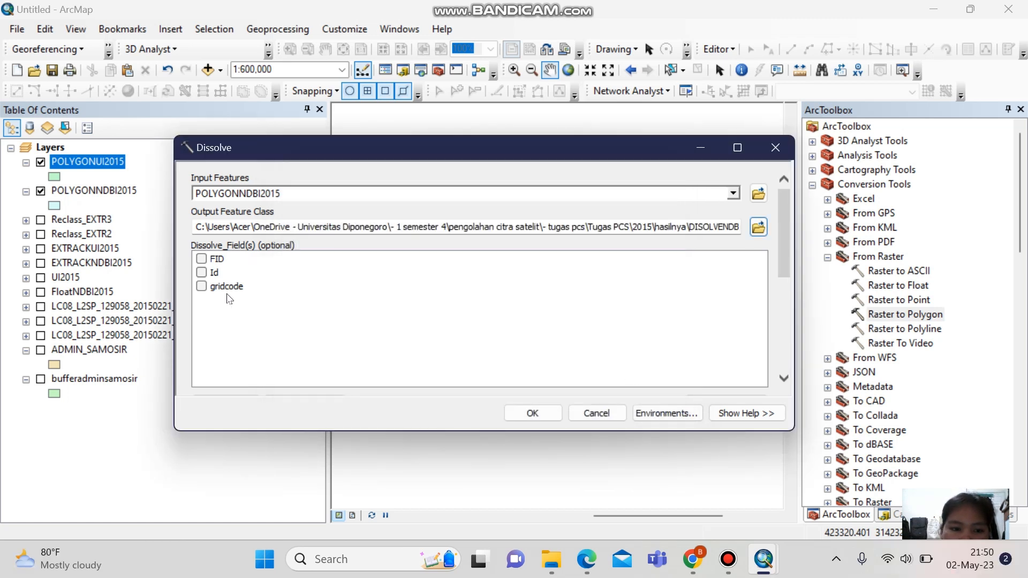
click(201, 287)
click(534, 414)
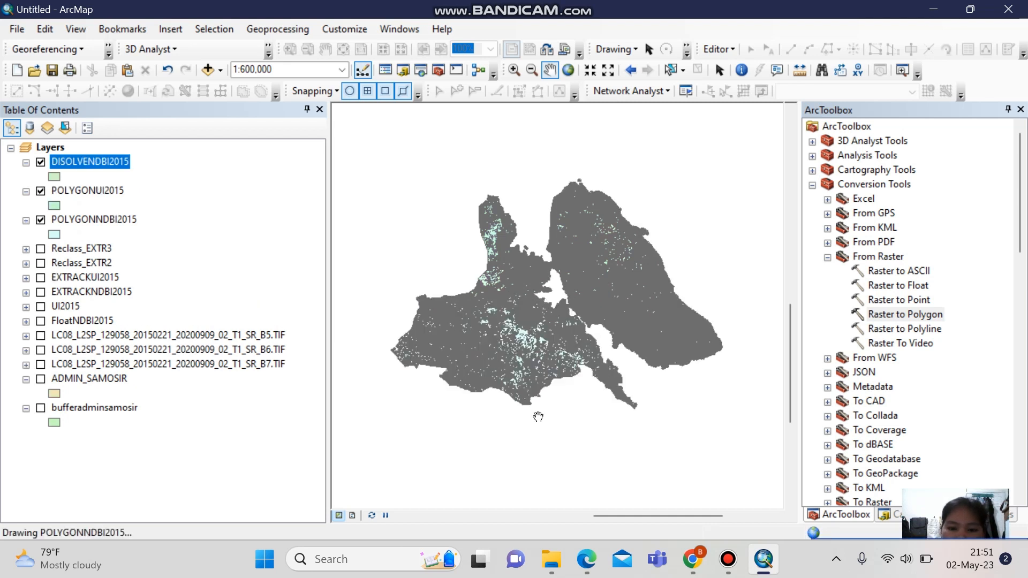
Hide the POLYGONUI2015 and POLYGONNDBI2015 layers and collapse the POLYGONNDBI2015 legend.
click(40, 191)
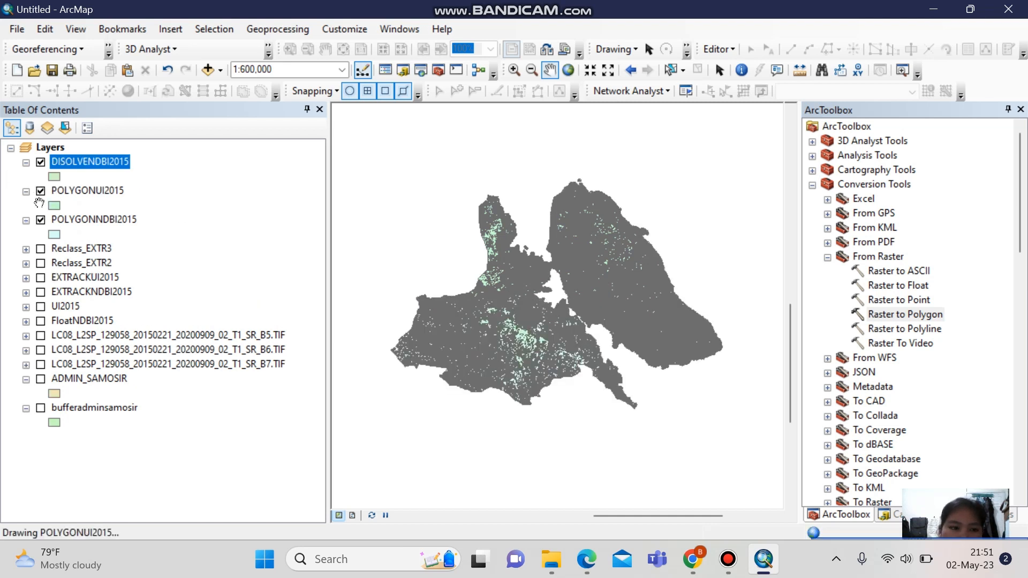
click(41, 220)
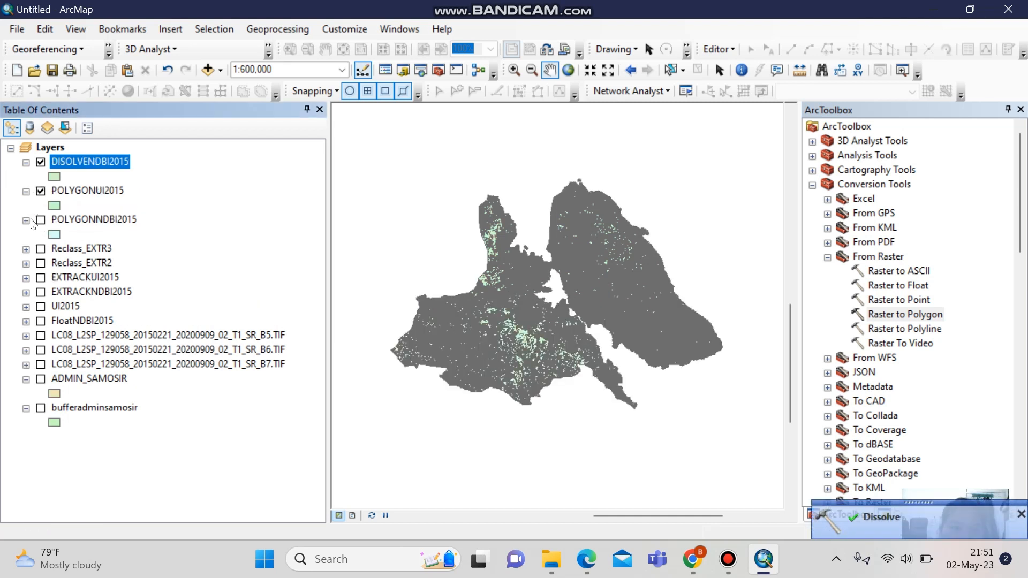
click(25, 220)
ctrl+click(59, 191)
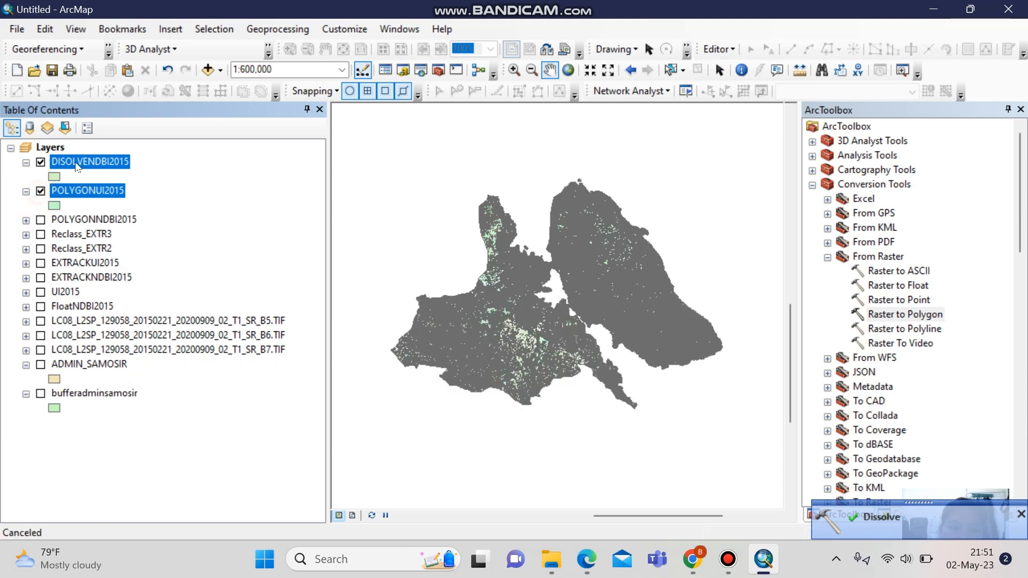
Check the attribute table of the DISOLVENDBI2015 layer, and close the table.
click(79, 160)
right_click(79, 159)
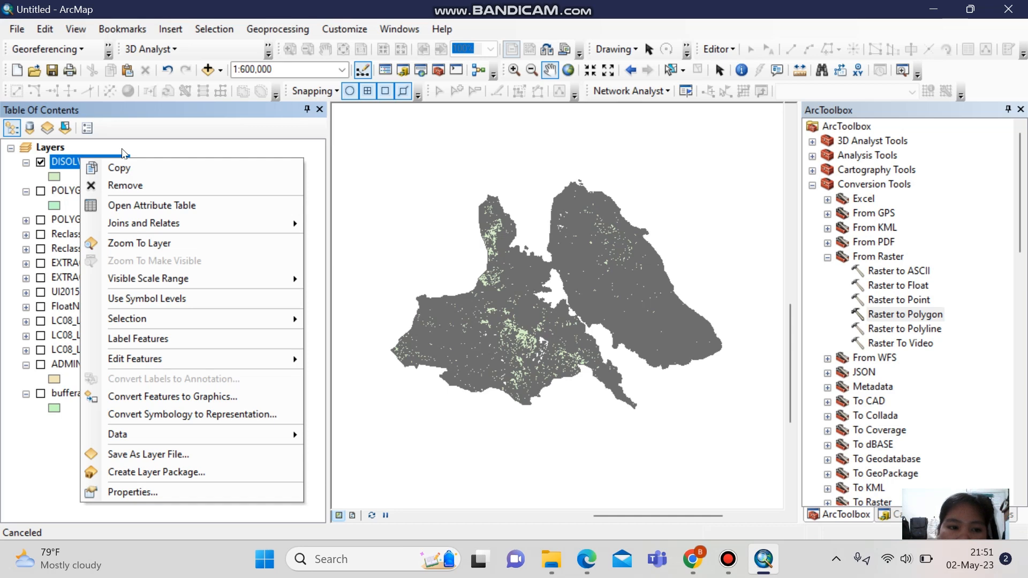
click(174, 206)
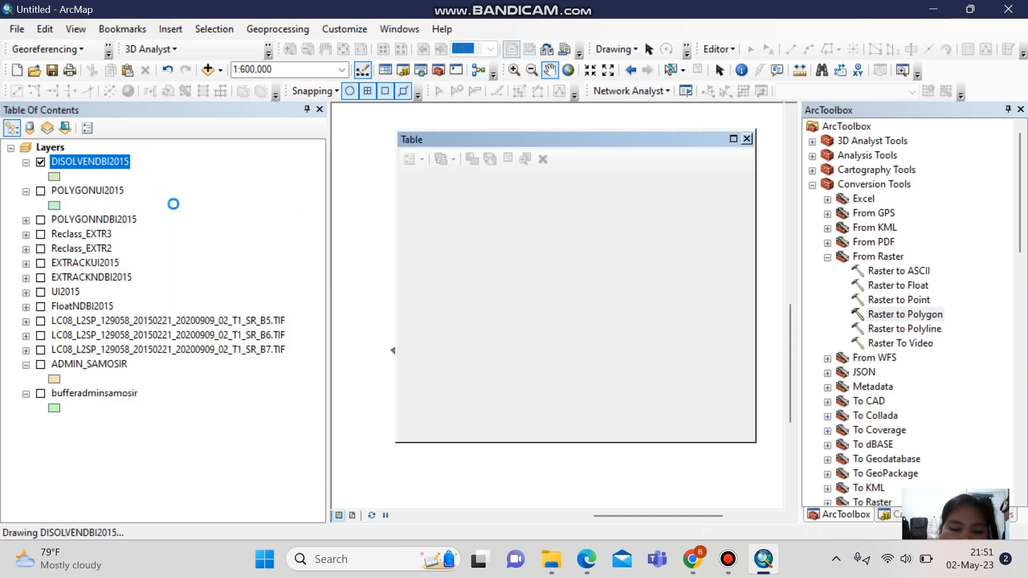
click(746, 140)
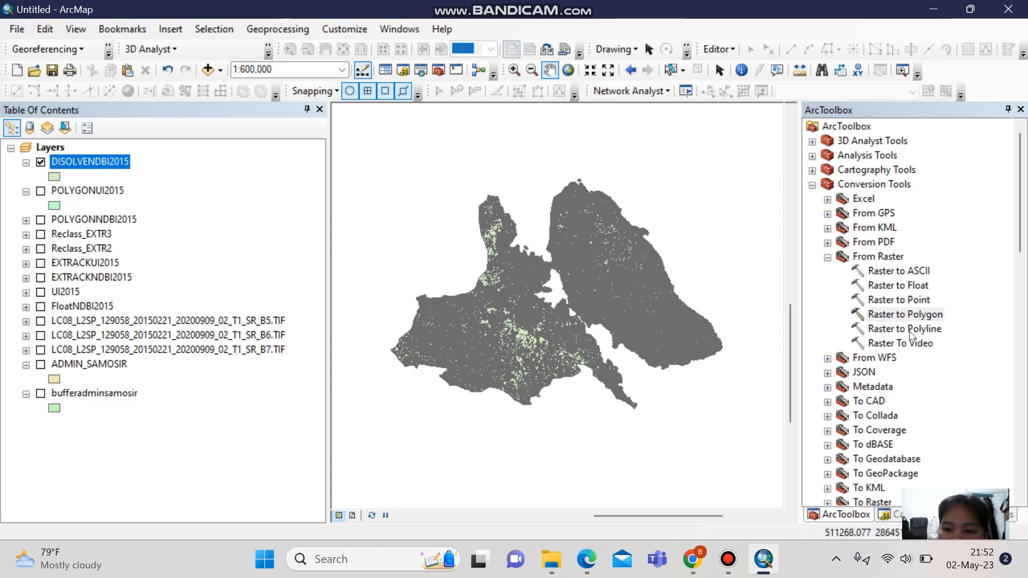
Set up a Dissolve operation with POLYGONUI2015 as the input features.
click(258, 30)
click(285, 135)
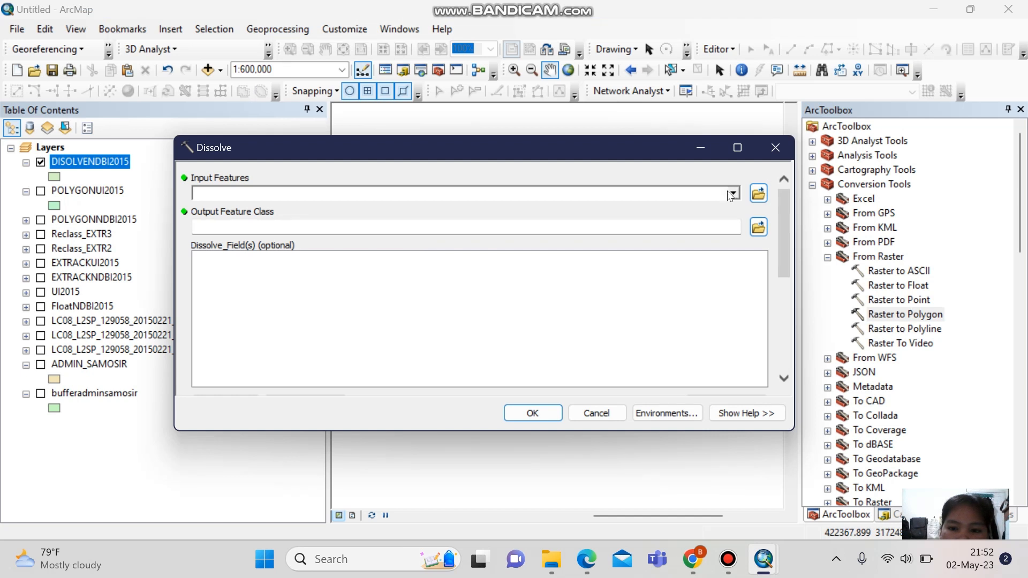
click(731, 194)
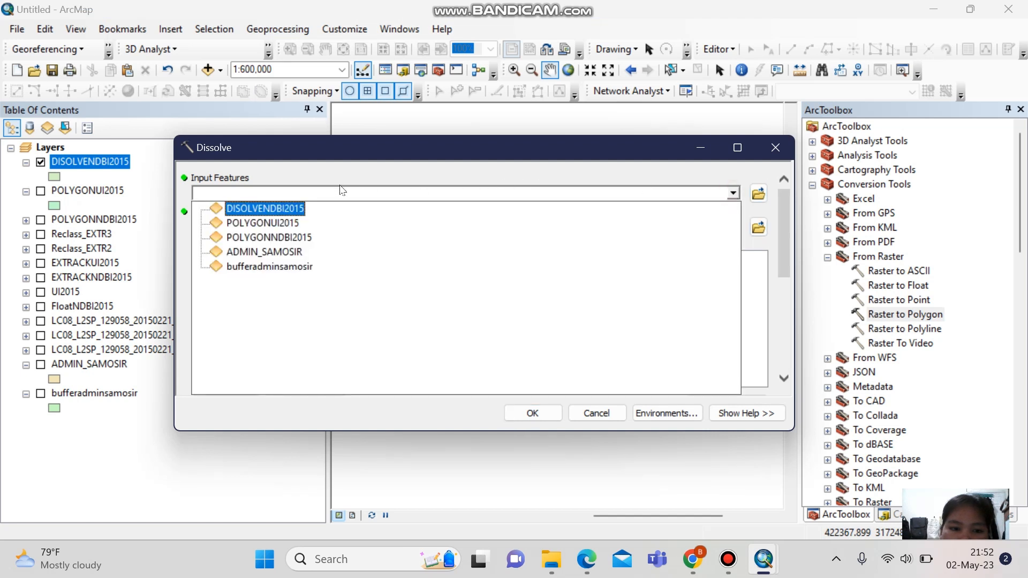
click(289, 223)
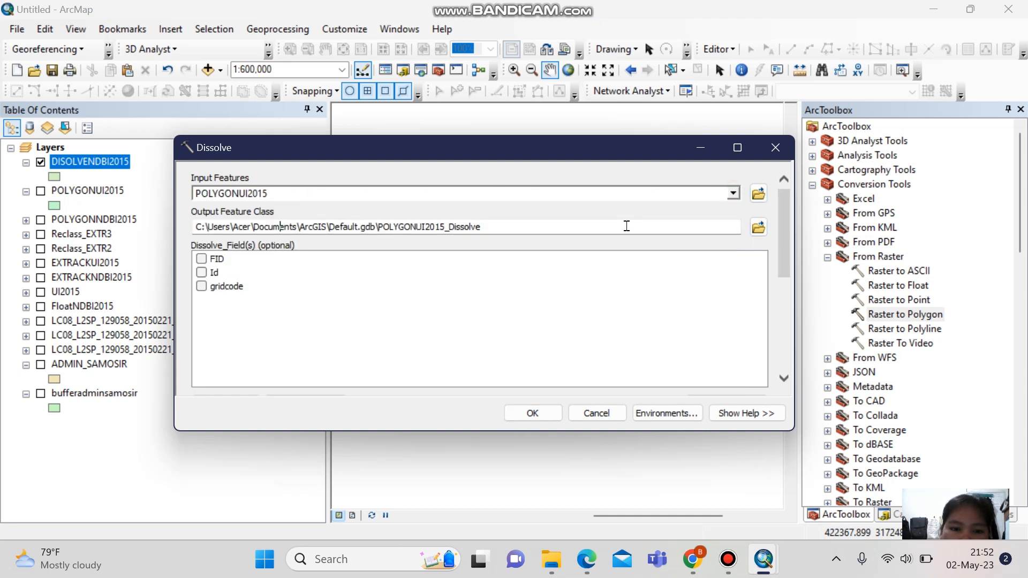
Name the dissolve output DISOLVEUI2015 in the hasilnya folder, choose gridcode as the dissolve field, and run the tool.
click(758, 227)
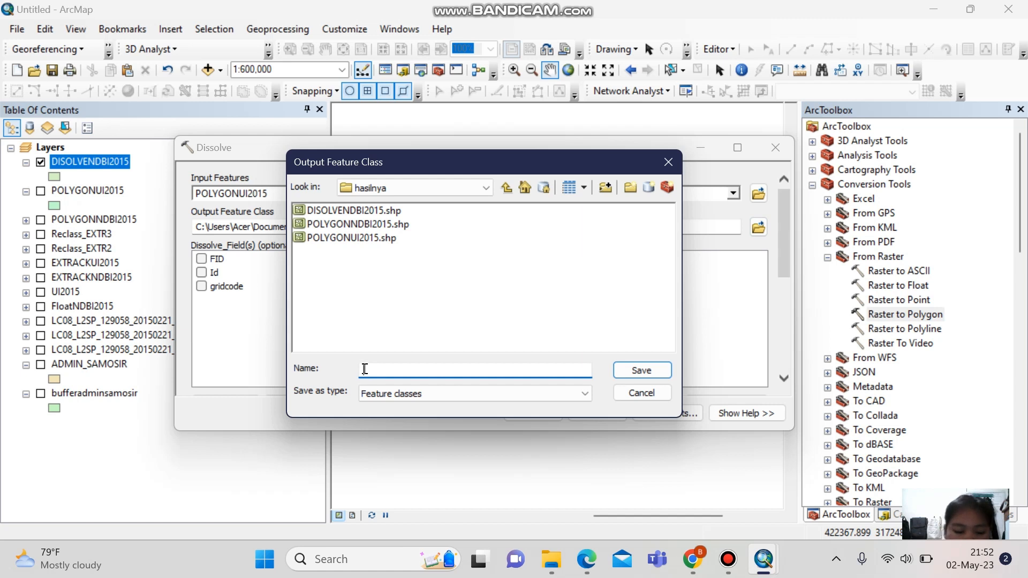
text(DISO)
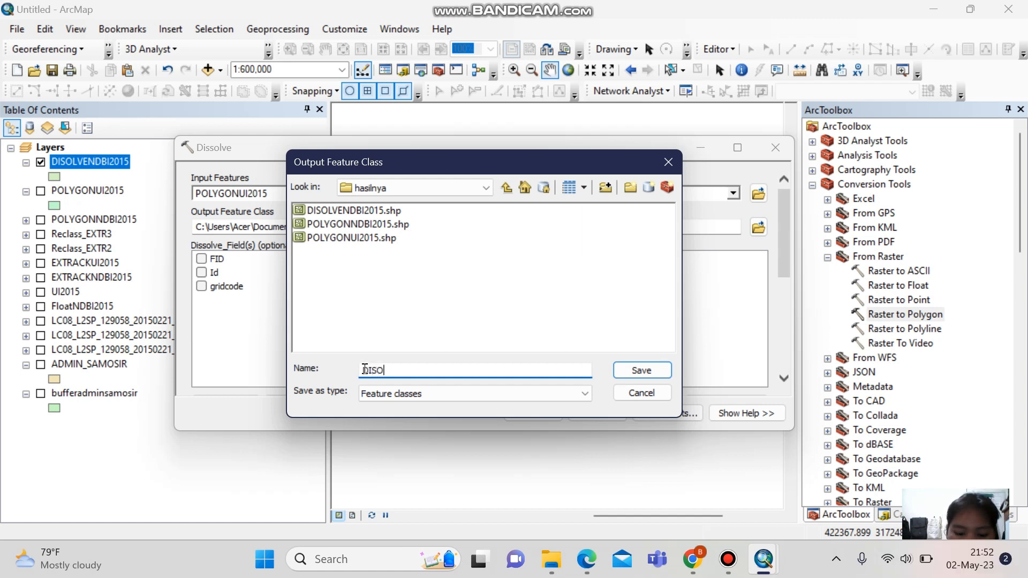
text(VE)
key(BackSpace)
text(L)
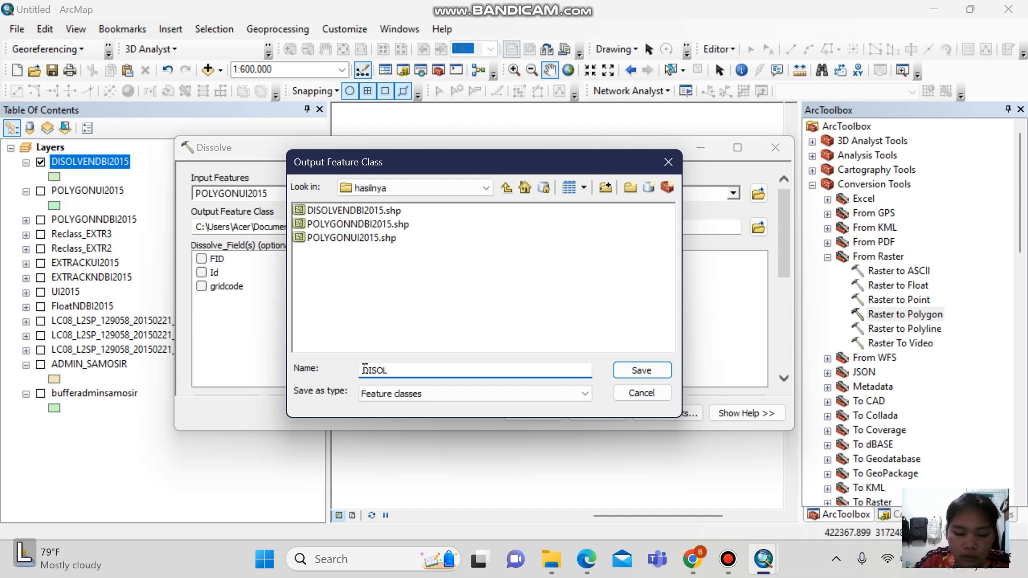
text(VEUI)
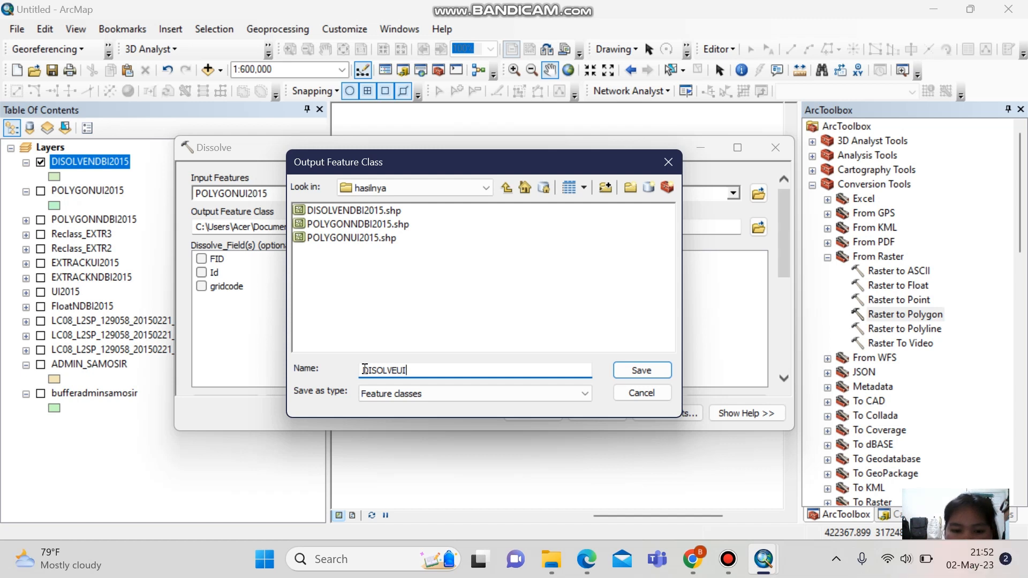
text(2015)
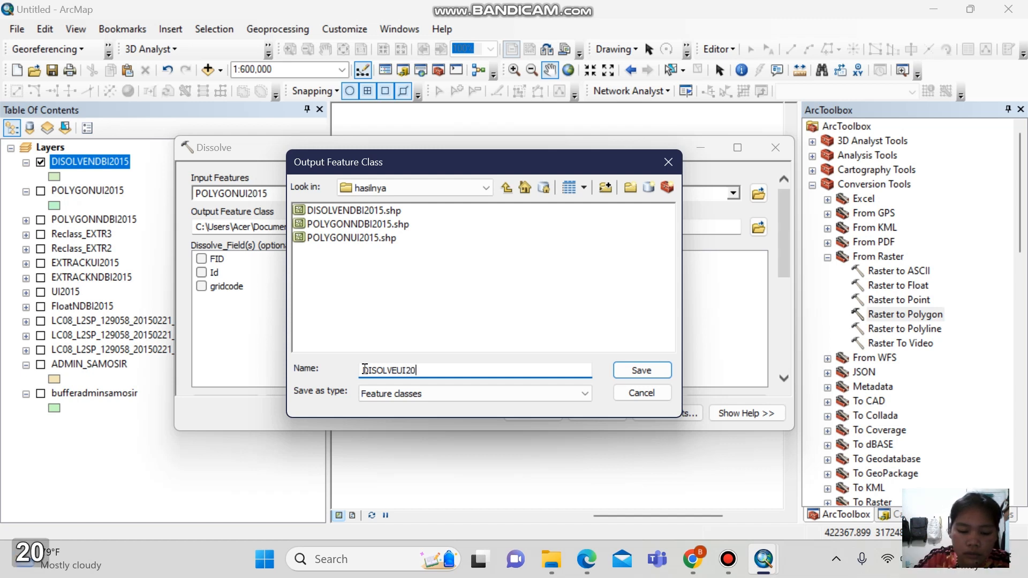
click(641, 371)
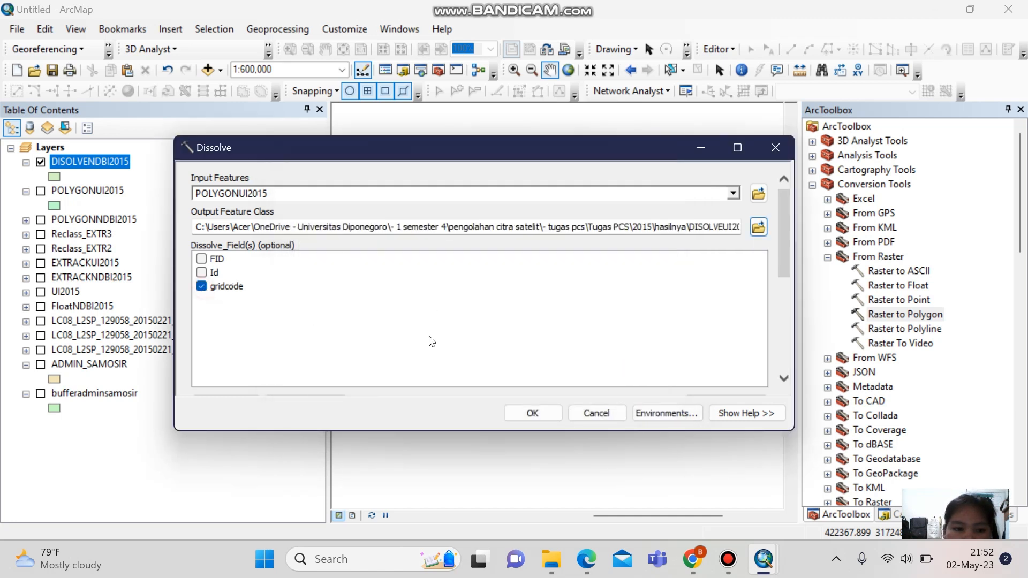
click(535, 413)
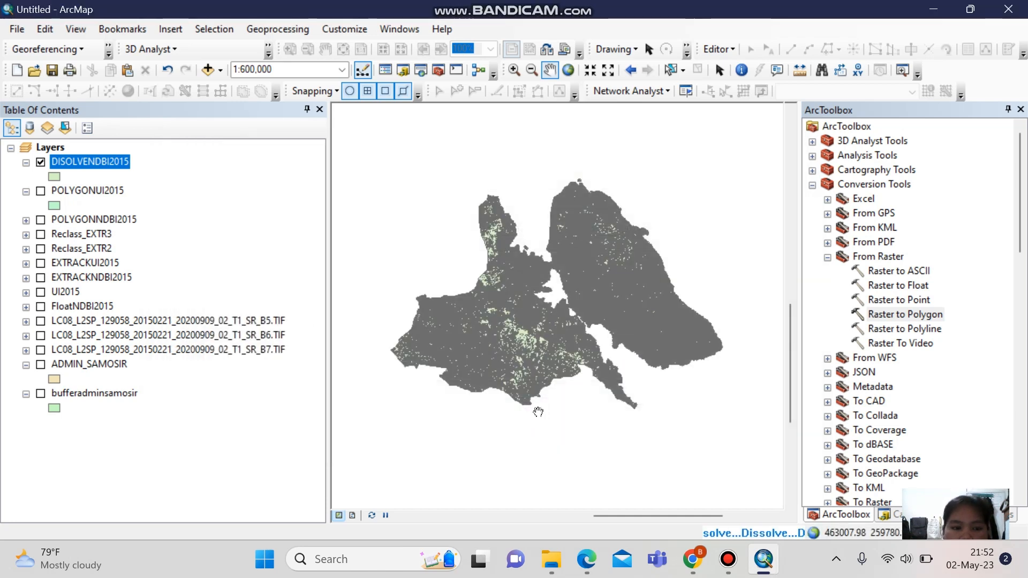
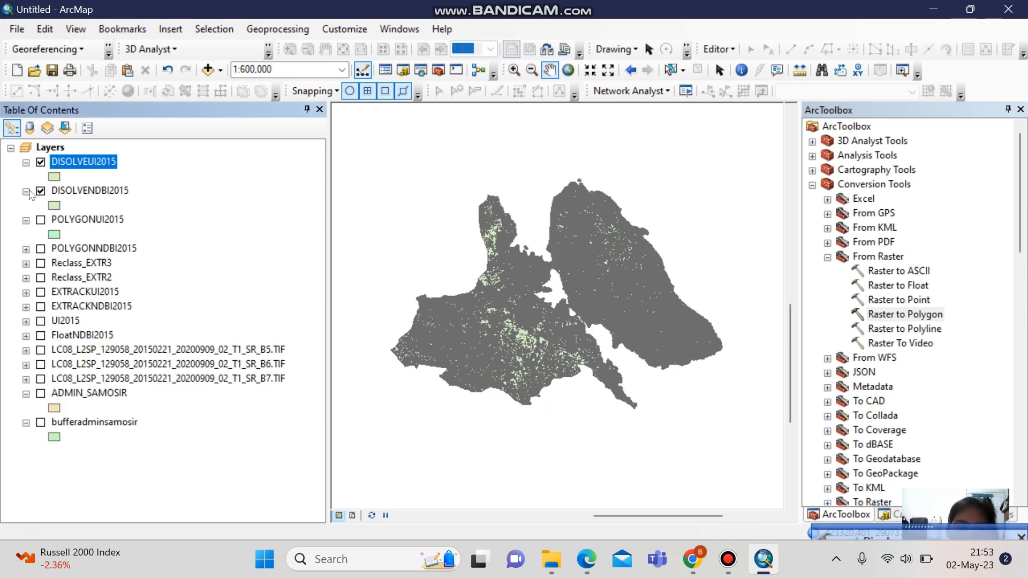
Check the attribute table of the DISOLVEUI2015 layer, and close the table.
right_click(66, 159)
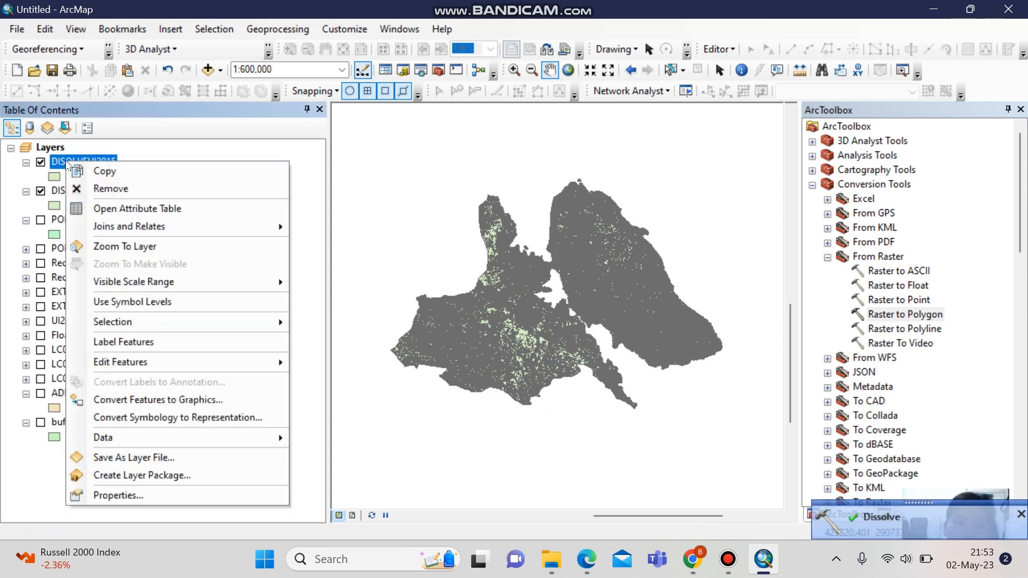
click(127, 212)
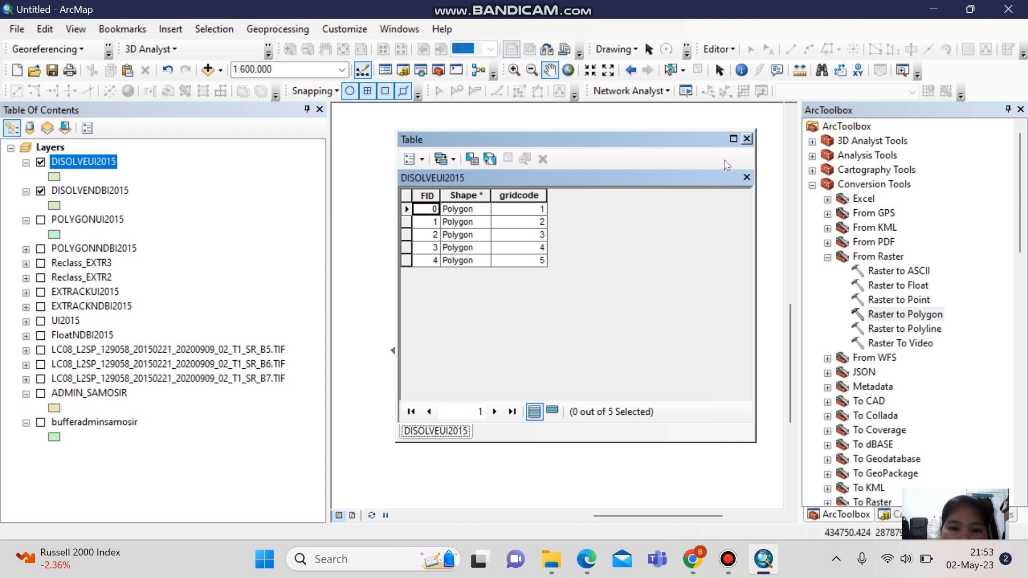
click(747, 139)
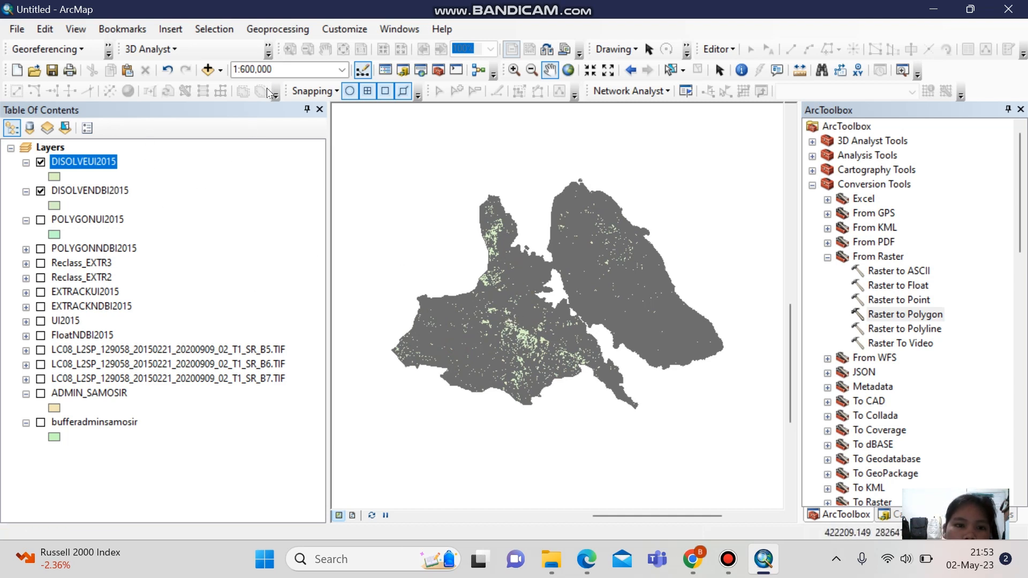
Set up a Clip operation with DISOLVENDBI2015 as the input features and ADMIN_SAMOSIR as the clip features.
click(277, 29)
click(291, 61)
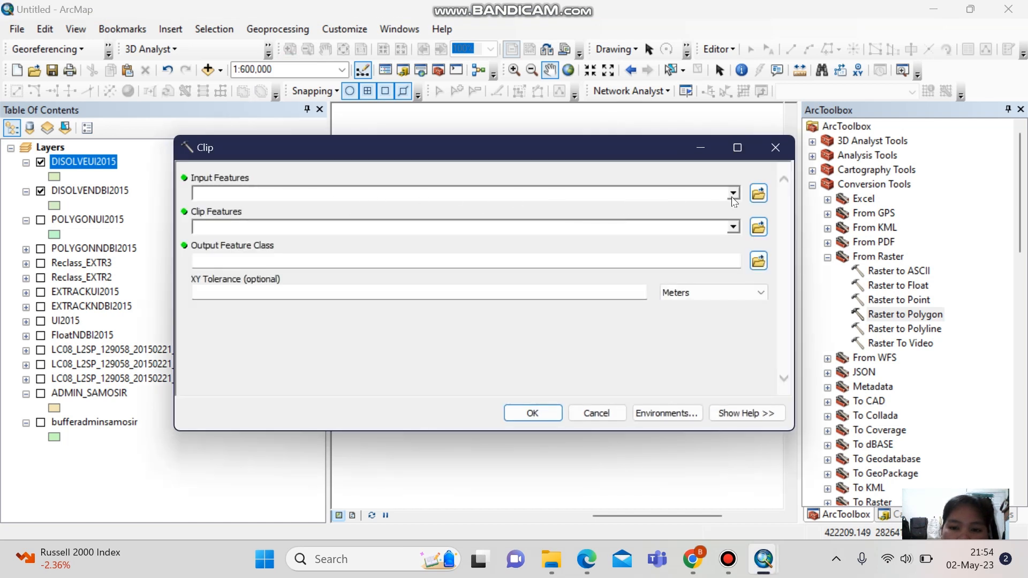
click(733, 194)
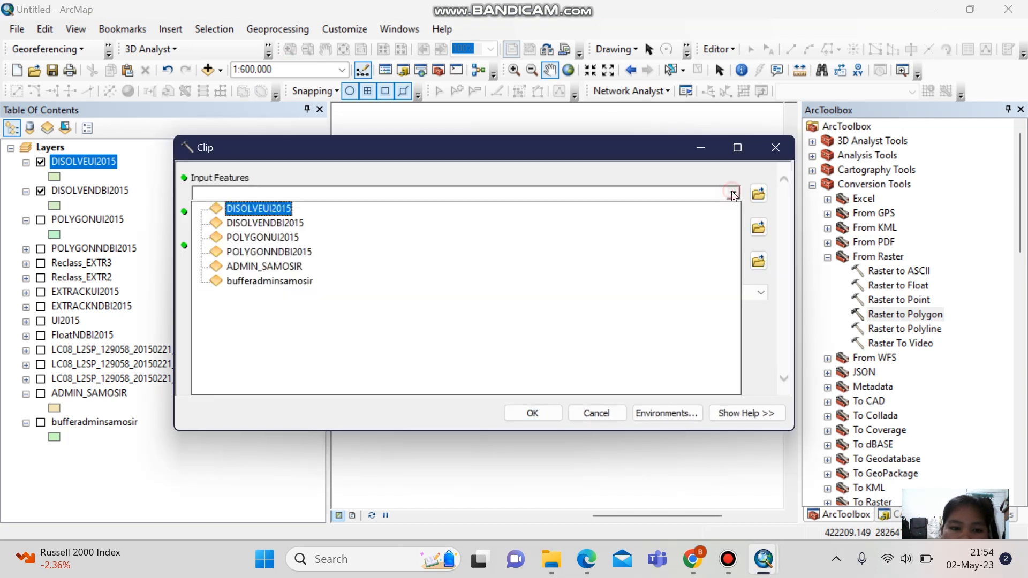
click(293, 222)
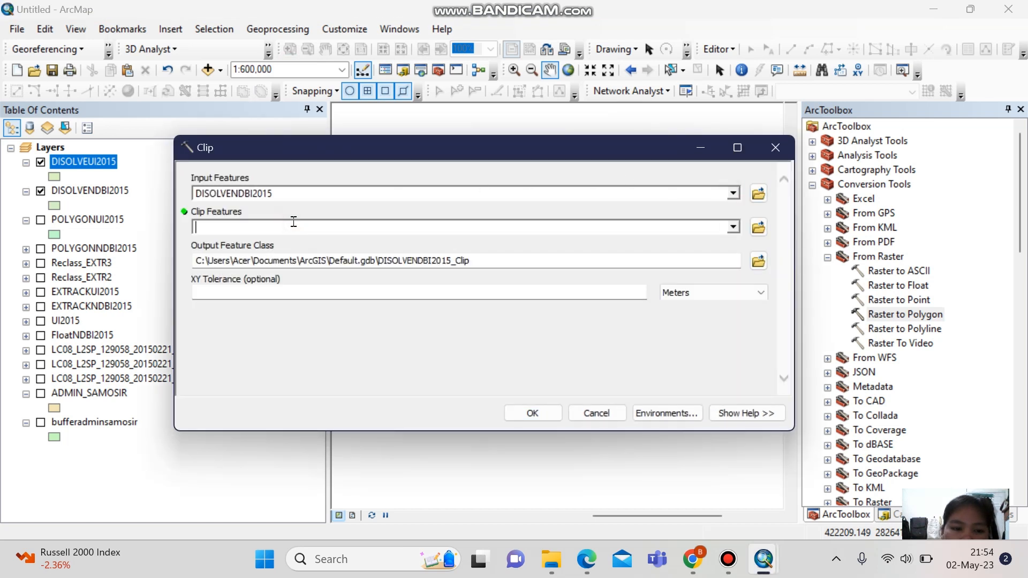
click(733, 227)
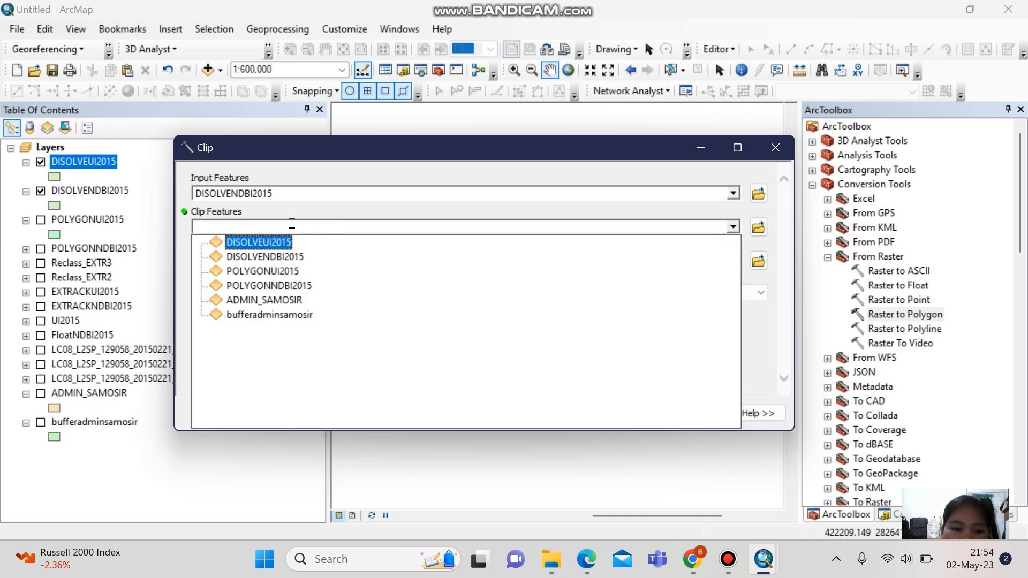
click(268, 302)
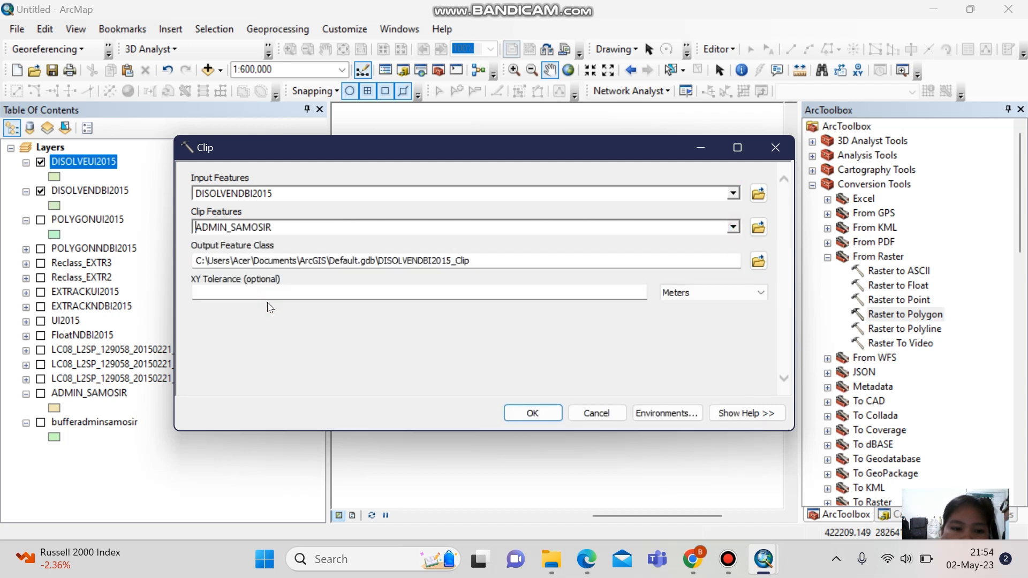
Name the clip output ndbi2015 in the hasilnya folder and run the tool.
click(758, 260)
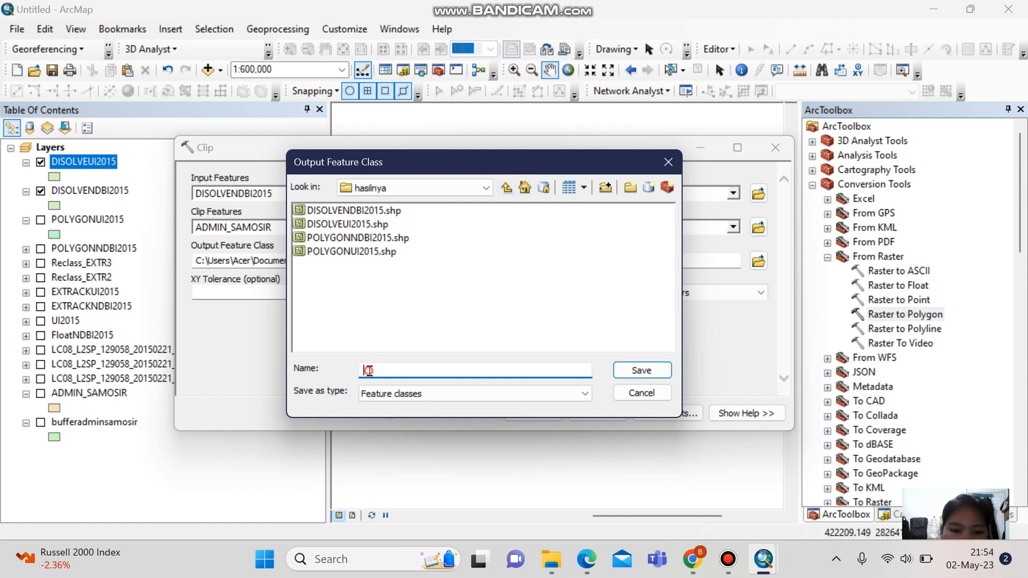
key(Caps_Lock)
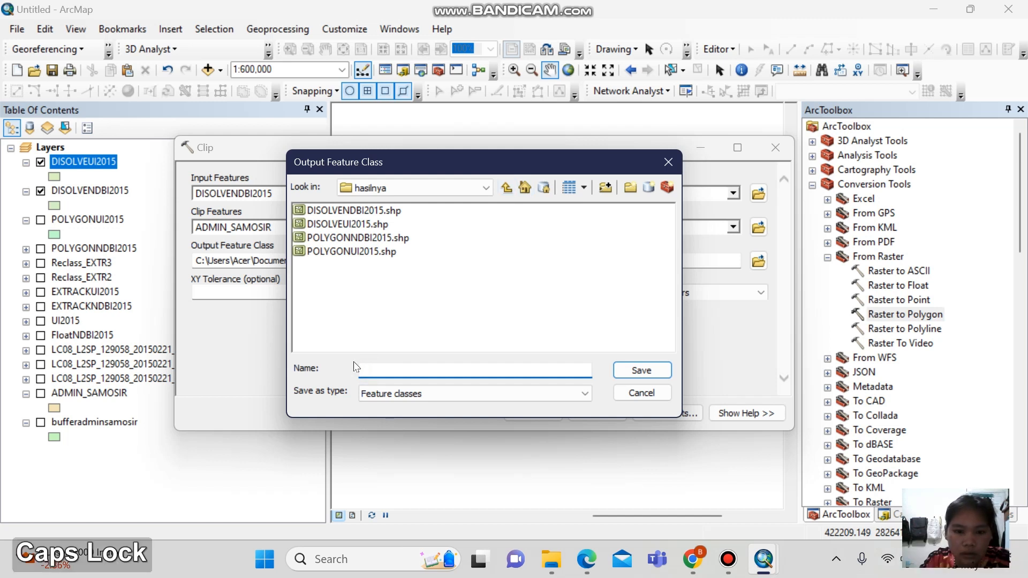
text(n)
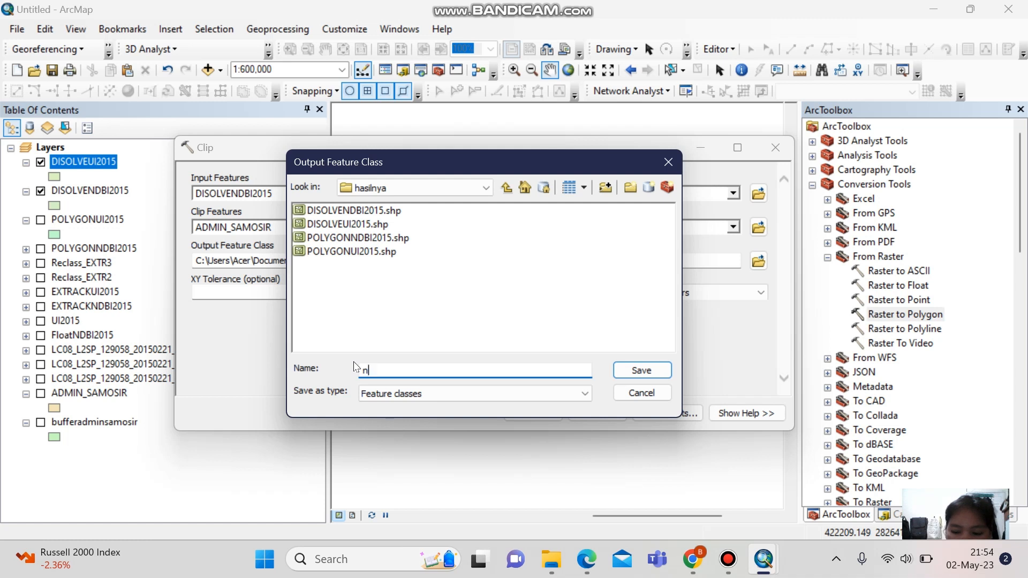
key(BackSpace)
text(ndb)
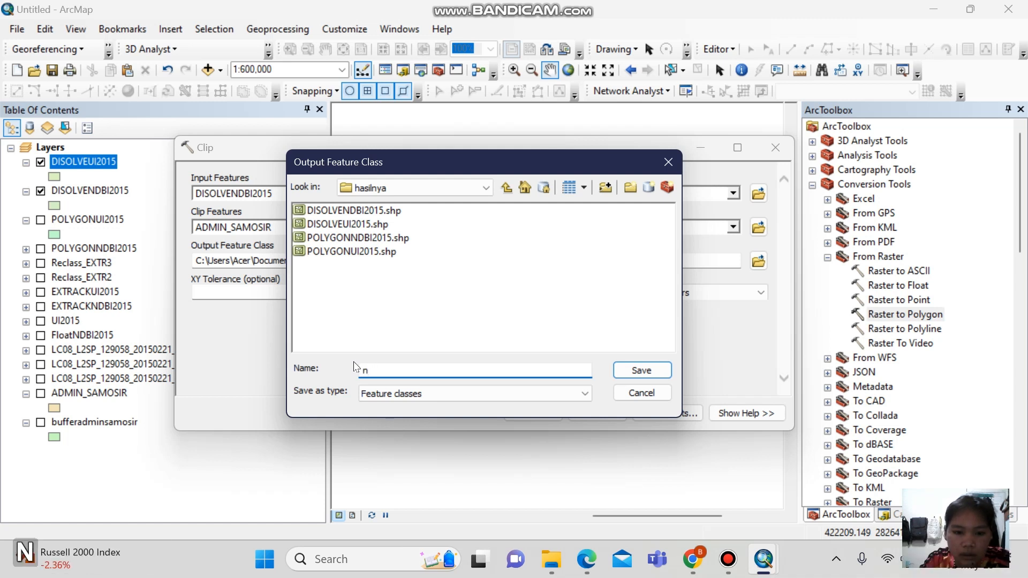
text(i2015)
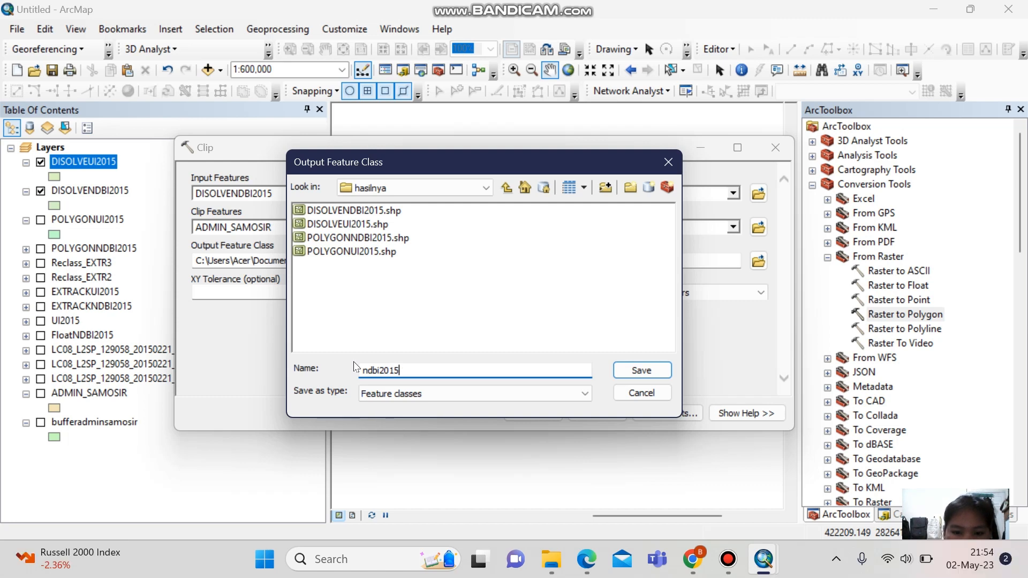
click(639, 371)
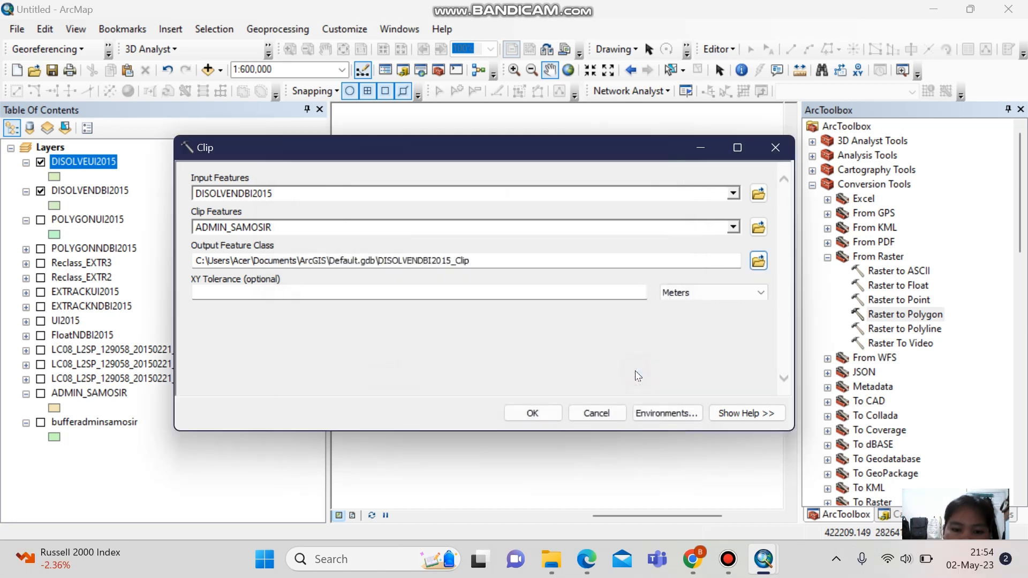
click(534, 414)
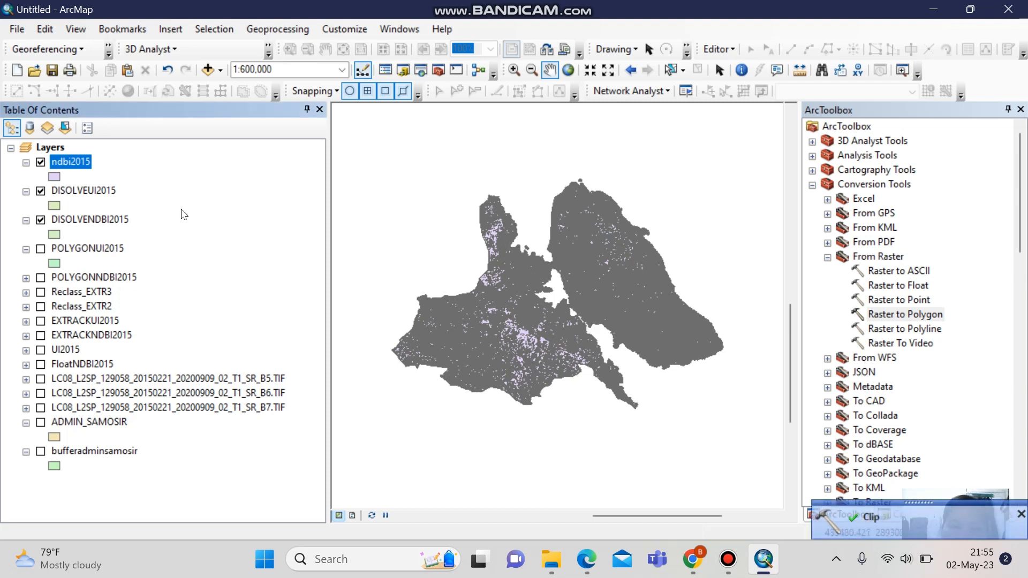
Collapse the DISOLVENDBI2015, POLYGONUI2015 and DISOLVEUI2015 legends, and hide the two dissolved layers.
click(26, 220)
click(26, 234)
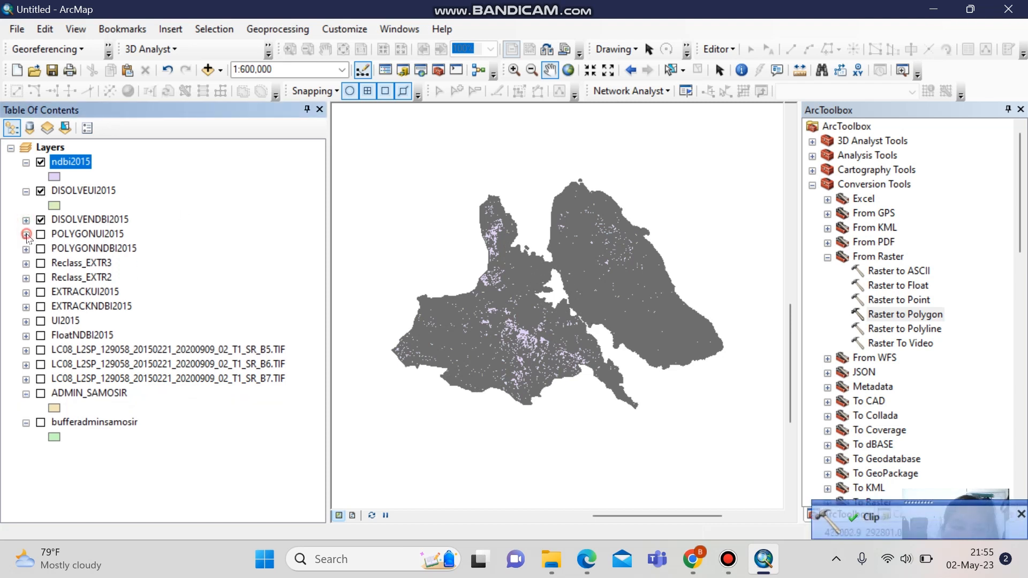
click(26, 191)
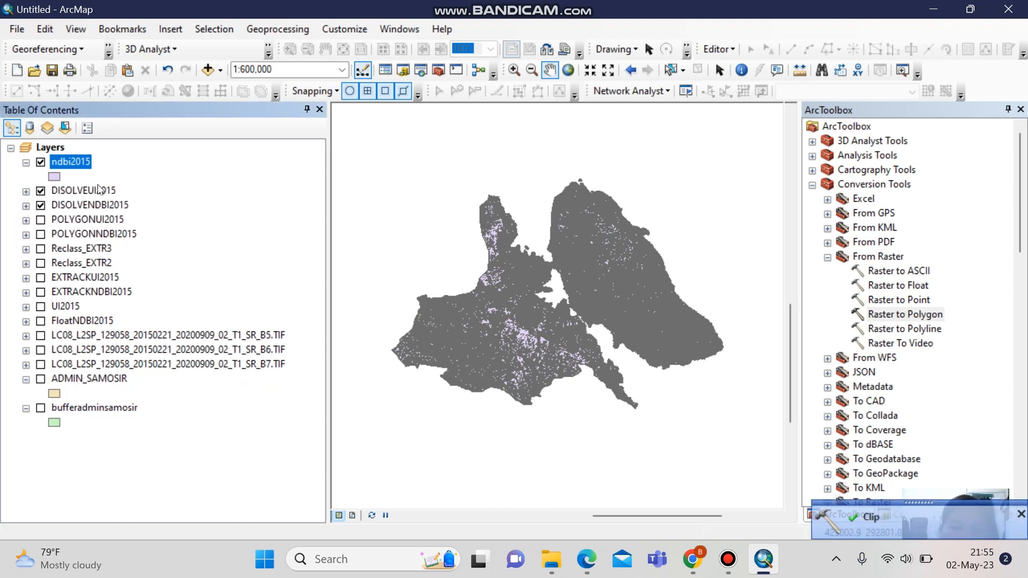
click(41, 205)
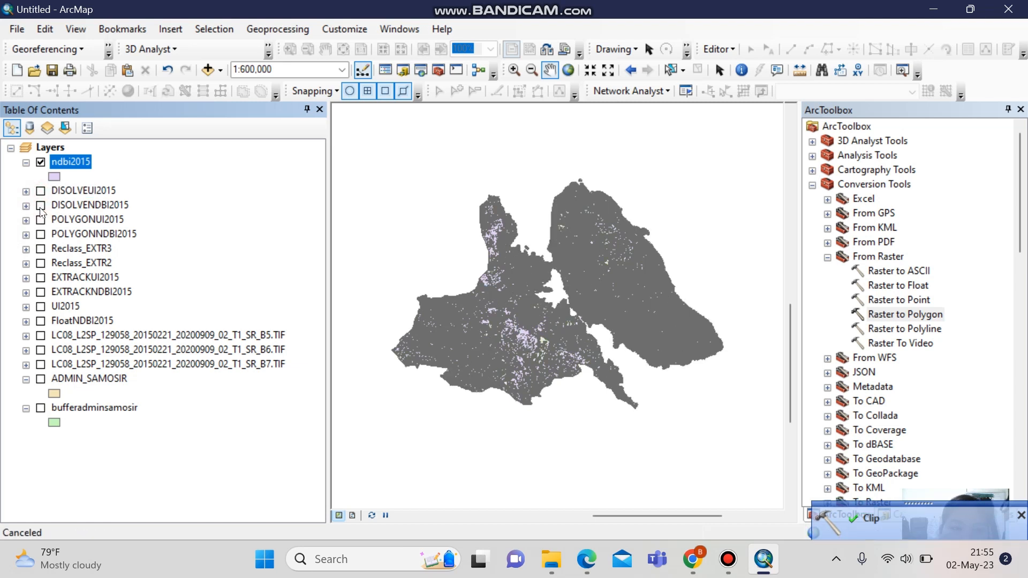
click(277, 29)
click(321, 135)
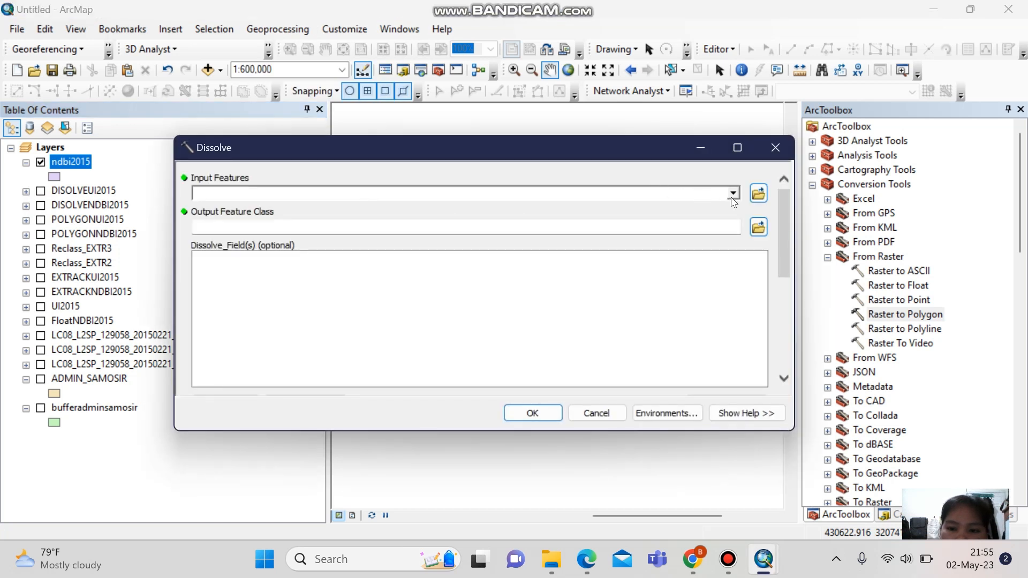
click(732, 194)
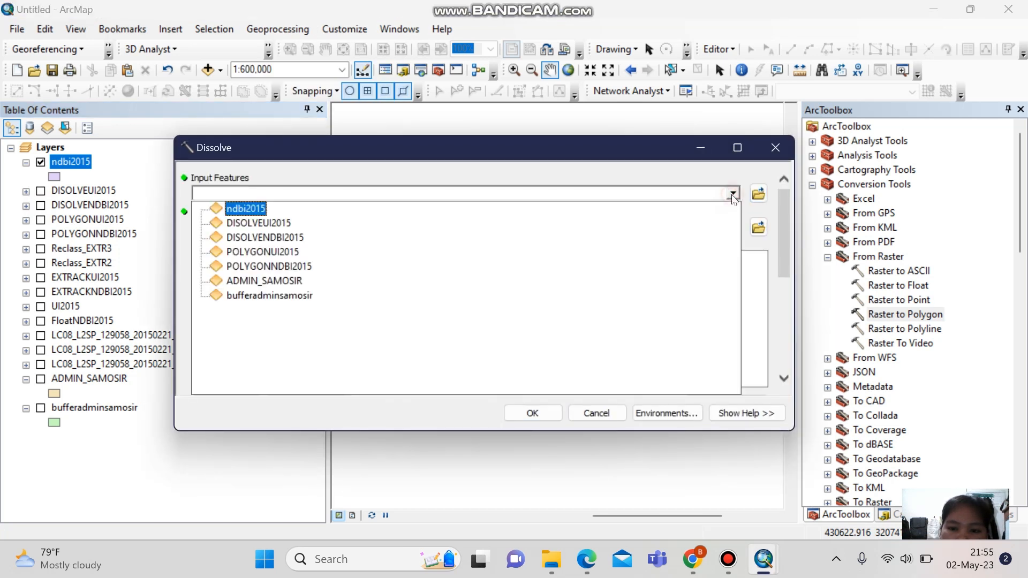
click(270, 224)
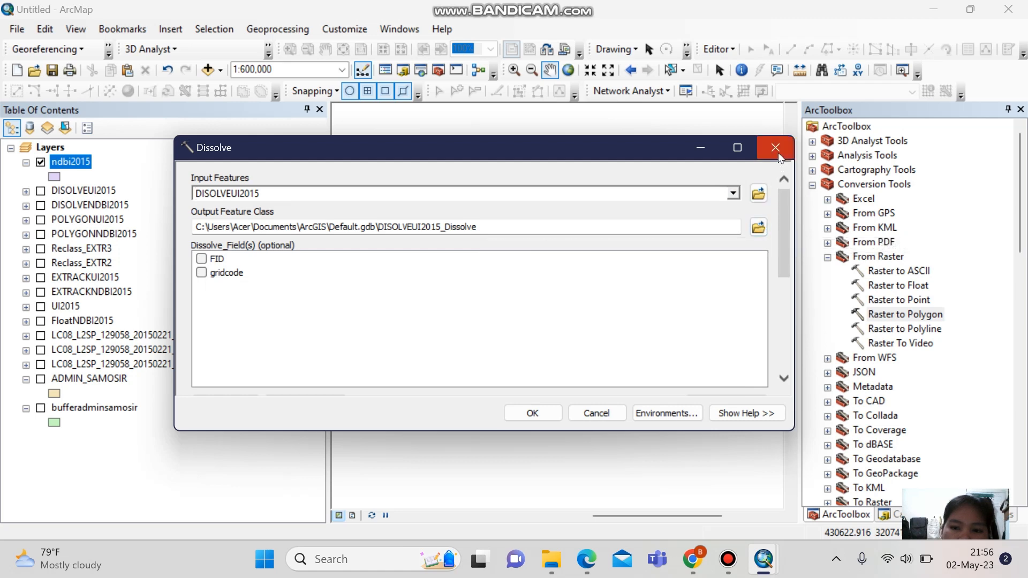
click(778, 153)
Set up a Clip operation with DISOLVEUI2015 as the input features and ADMIN_SAMOSIR as the clip features.
click(279, 36)
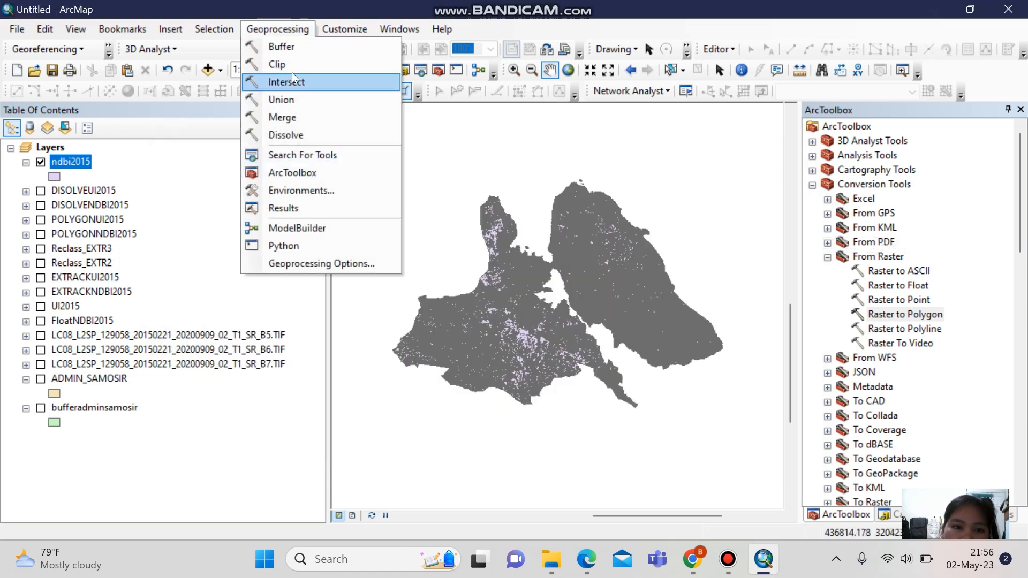
click(291, 66)
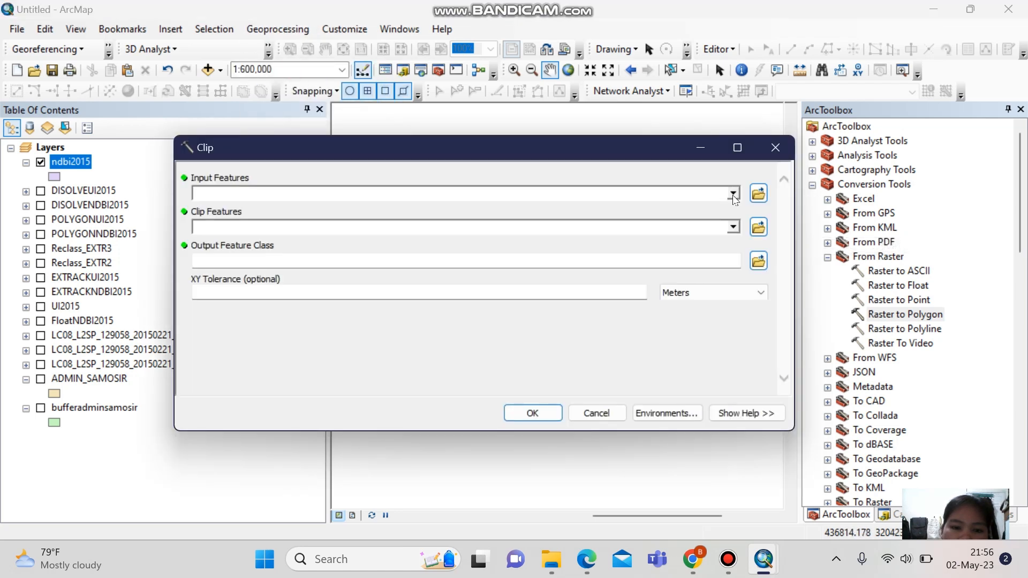
click(733, 194)
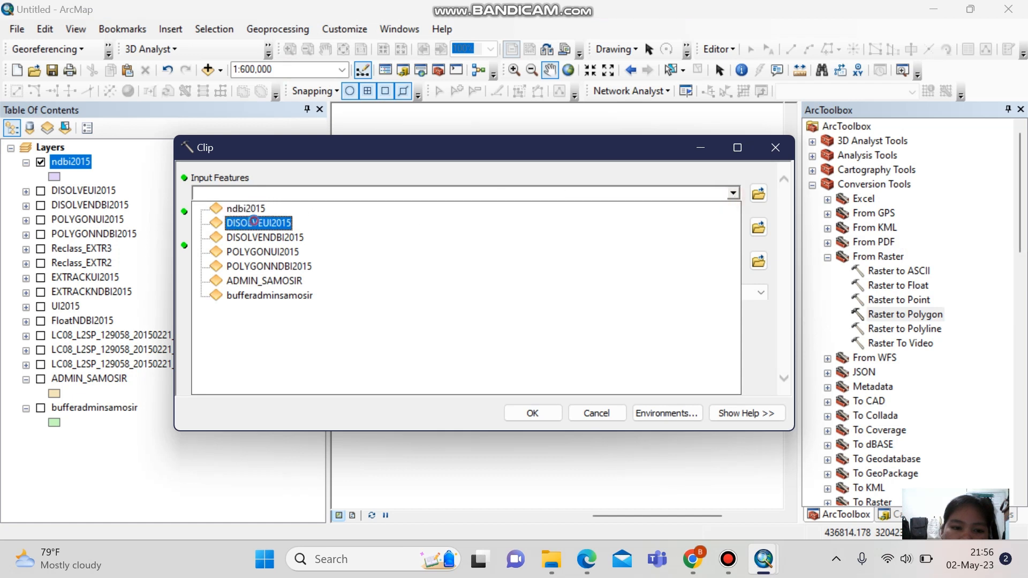
click(255, 221)
click(731, 227)
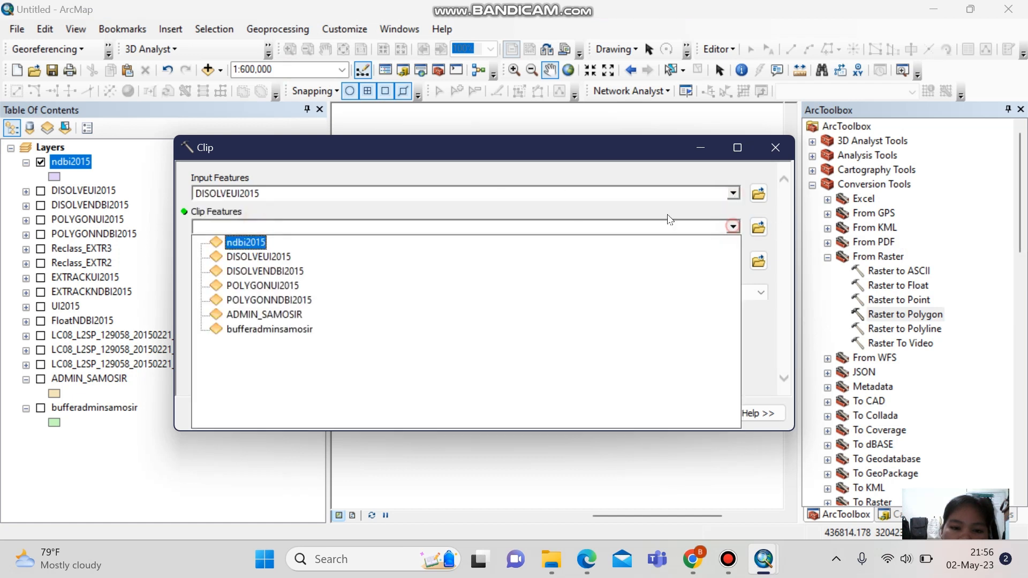
click(289, 314)
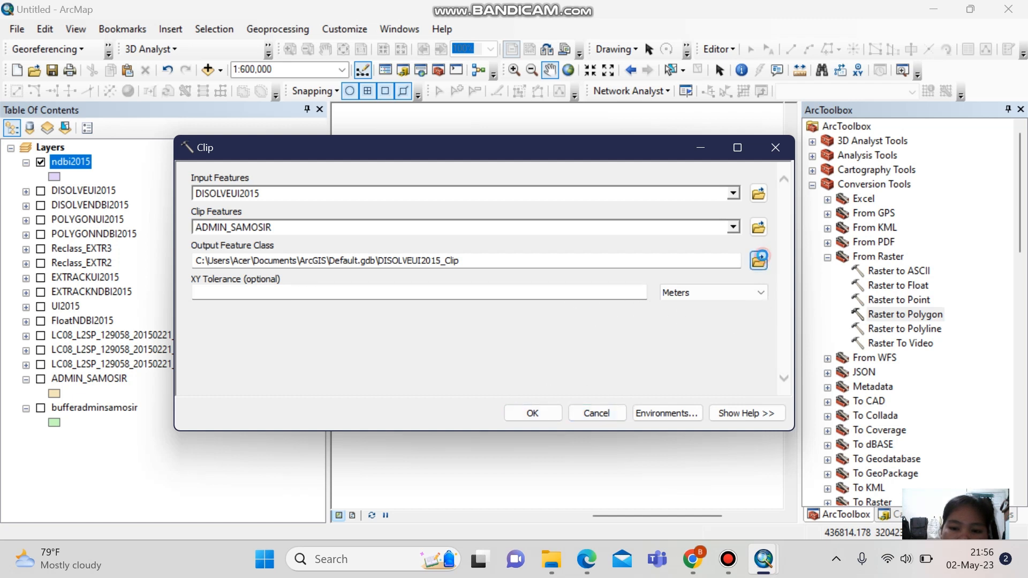
Enter a name for the clipped UI output in the hasilnya folder.
click(758, 260)
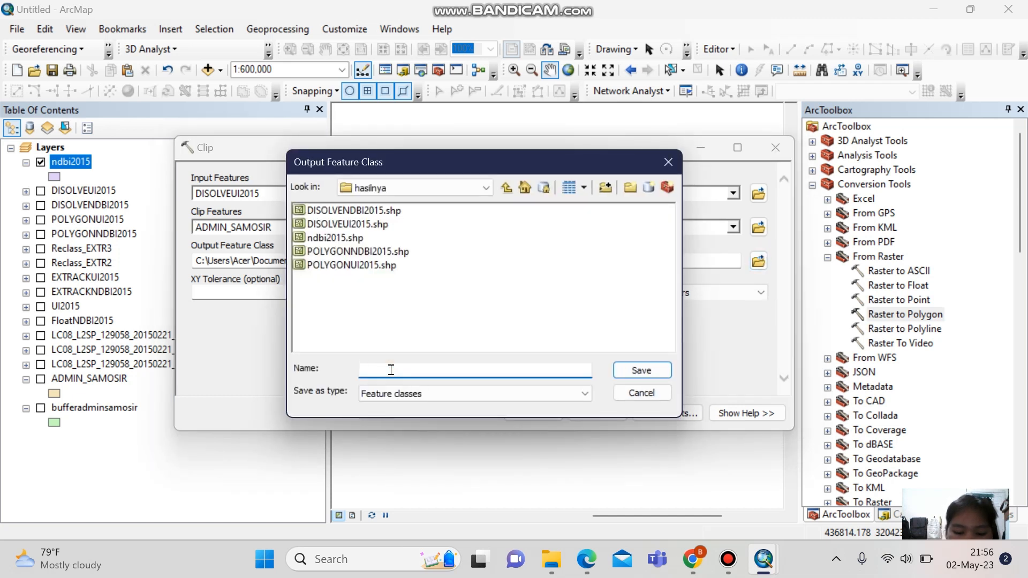
text(U)
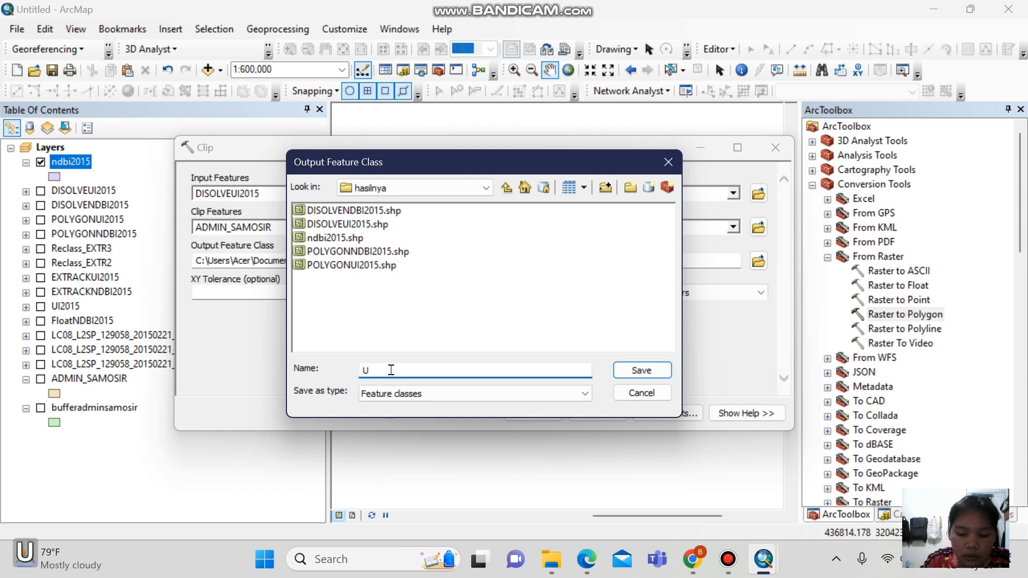
Try to save the Clip output feature class as ui2015 in the hasilnya folder.
key(BackSpace)
key(Caps_Lock)
text(ui)
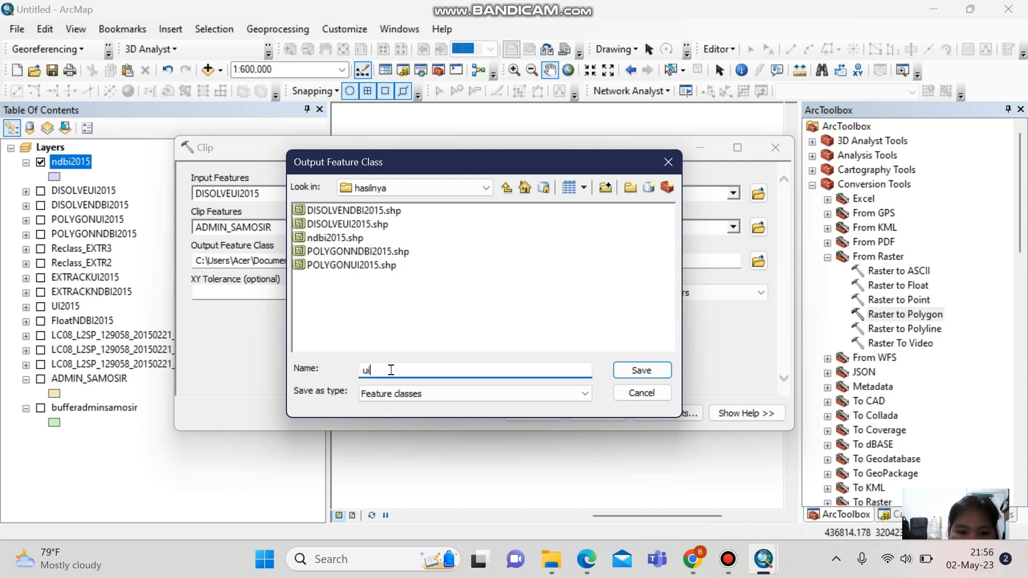
text(2015)
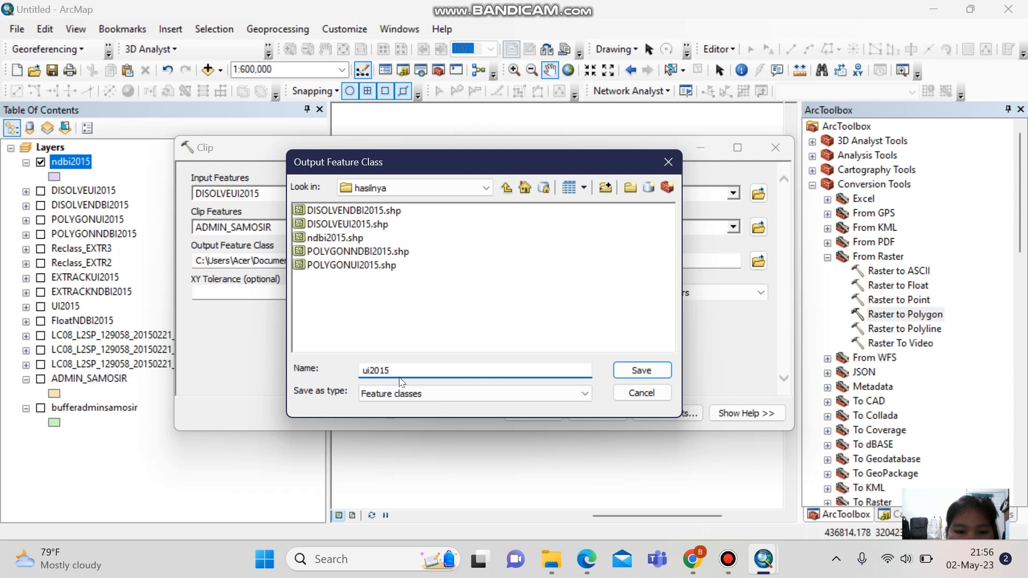
click(641, 370)
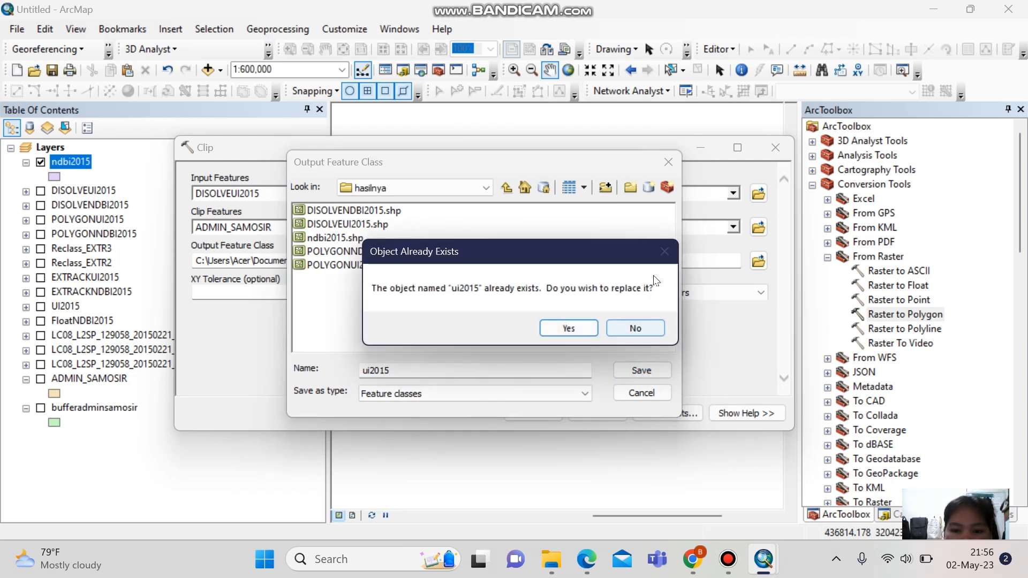
click(623, 331)
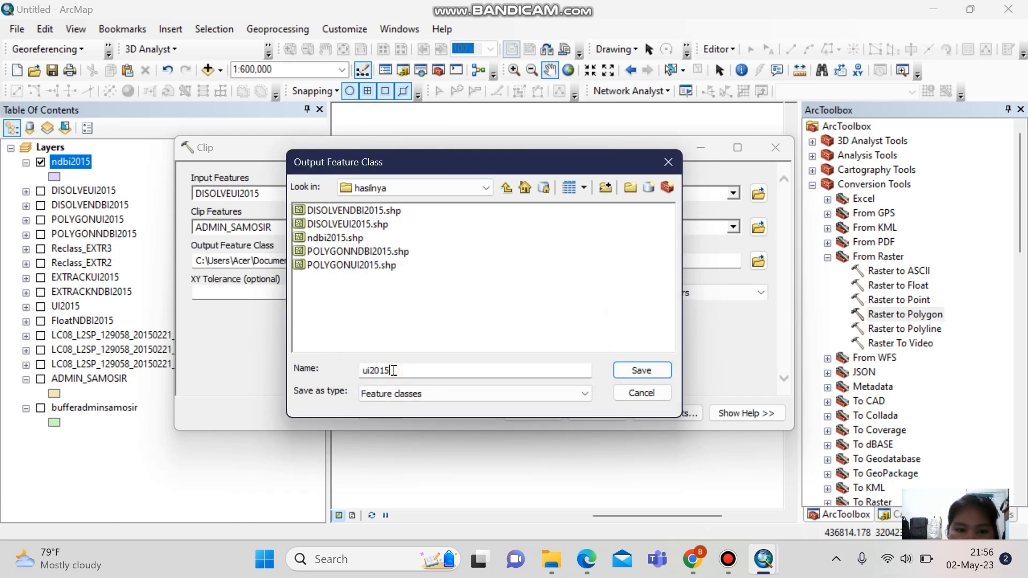
Name the output feature class UIAKHIR2015 and run the Clip of DISOLVEUI2015 by ADMIN_SAMOSIR.
key(BackSpace)
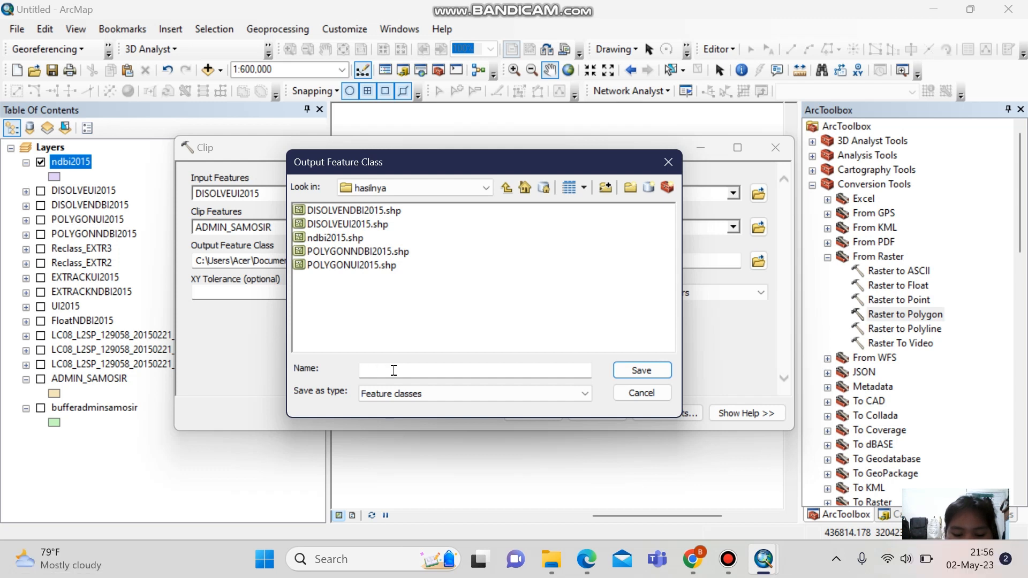
key(Caps_Lock)
text(U)
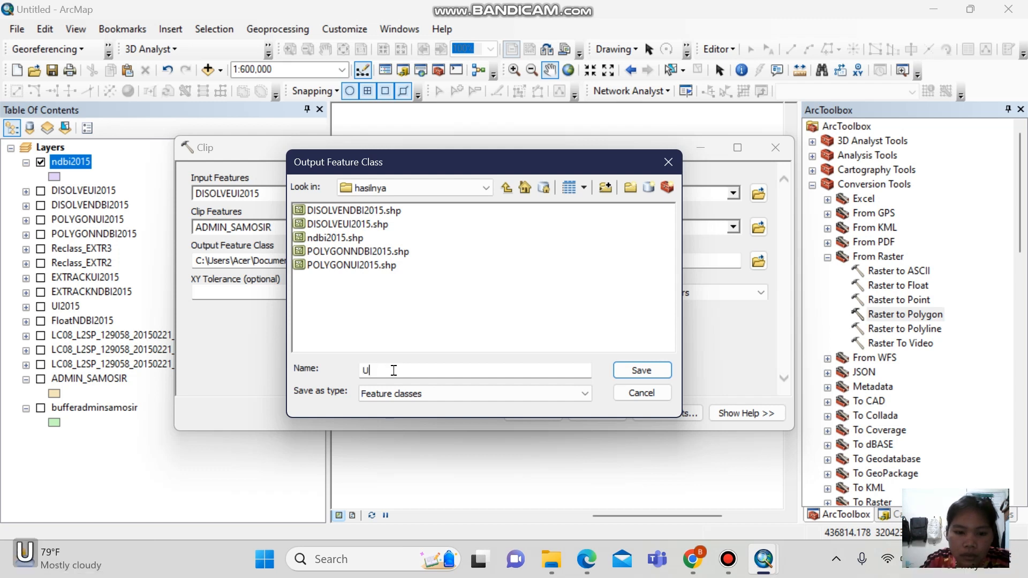
text(IA)
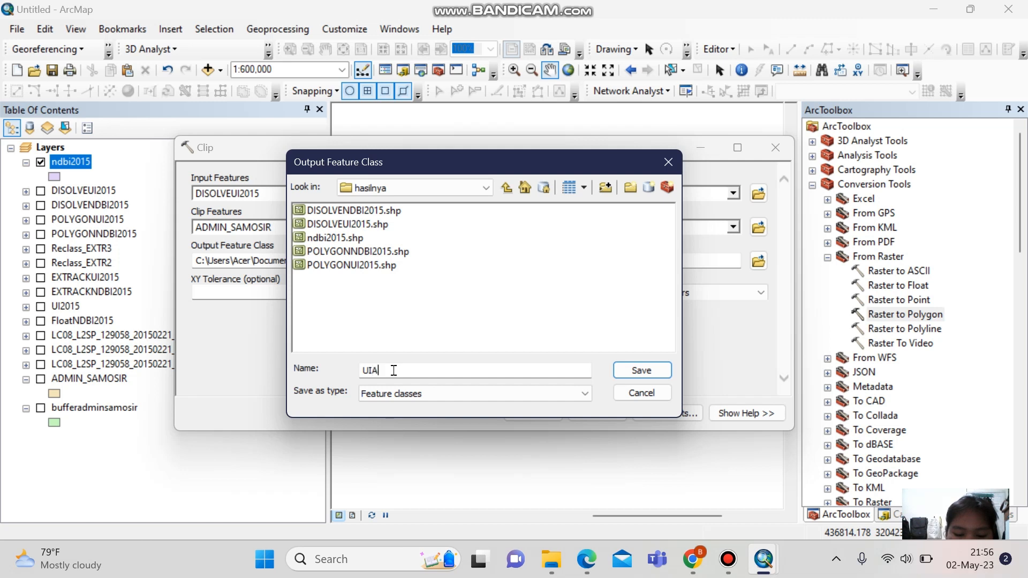
text(KHIR)
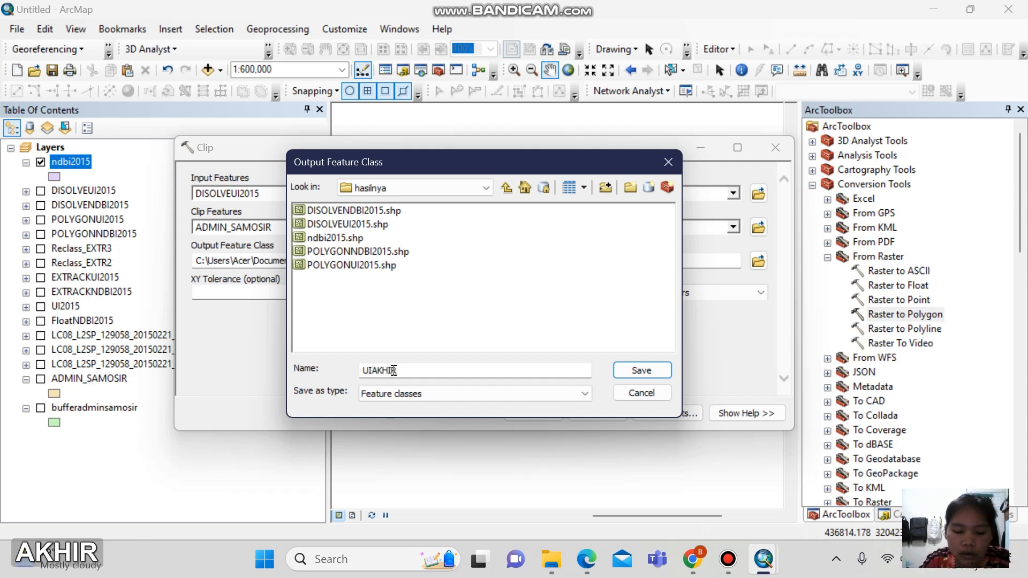
text(2015)
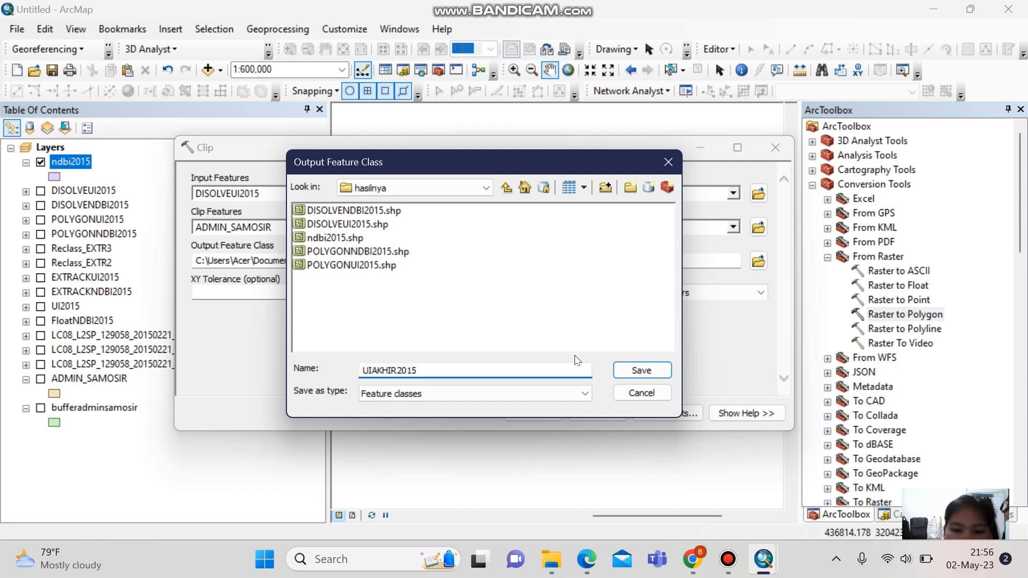
click(625, 374)
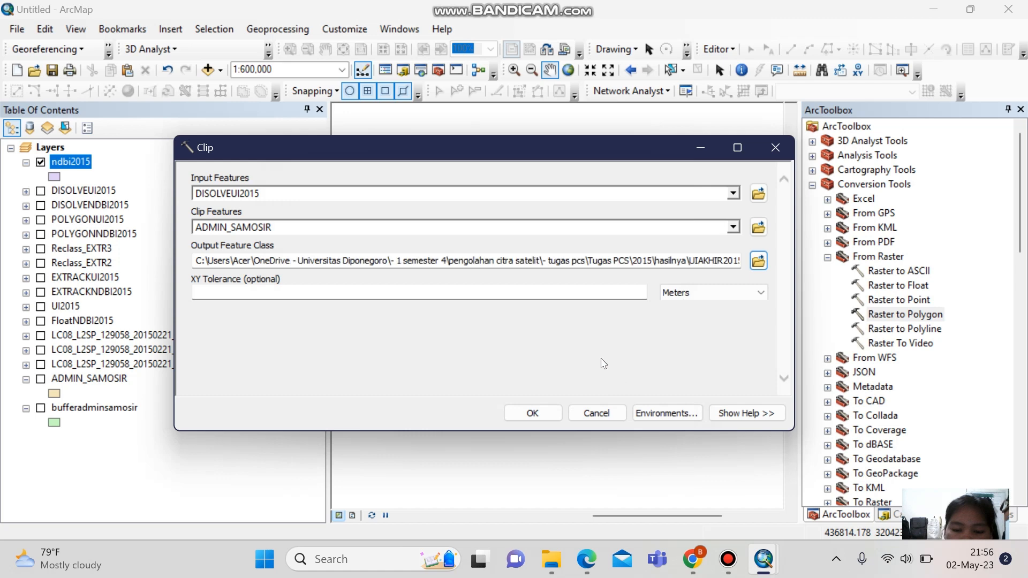
click(531, 413)
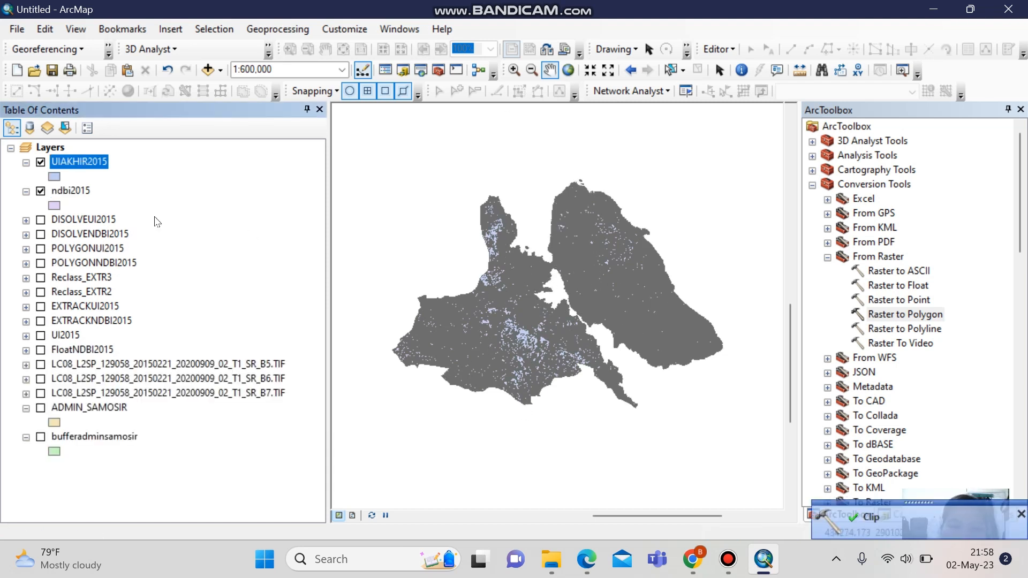
Open the attribute table of the UIAKHIR2015 layer and add a Text field named Keterangan.
right_click(80, 166)
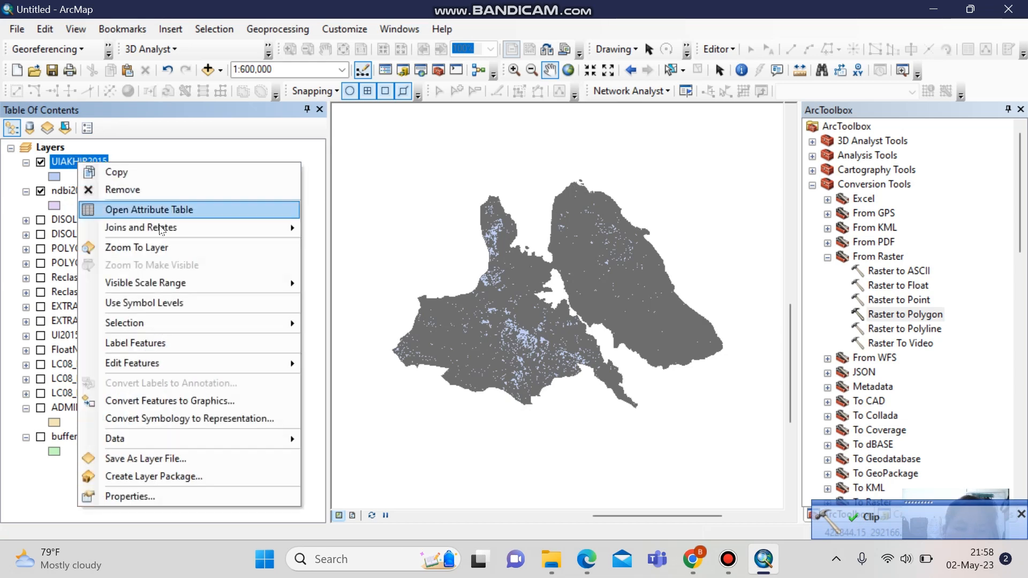
click(188, 210)
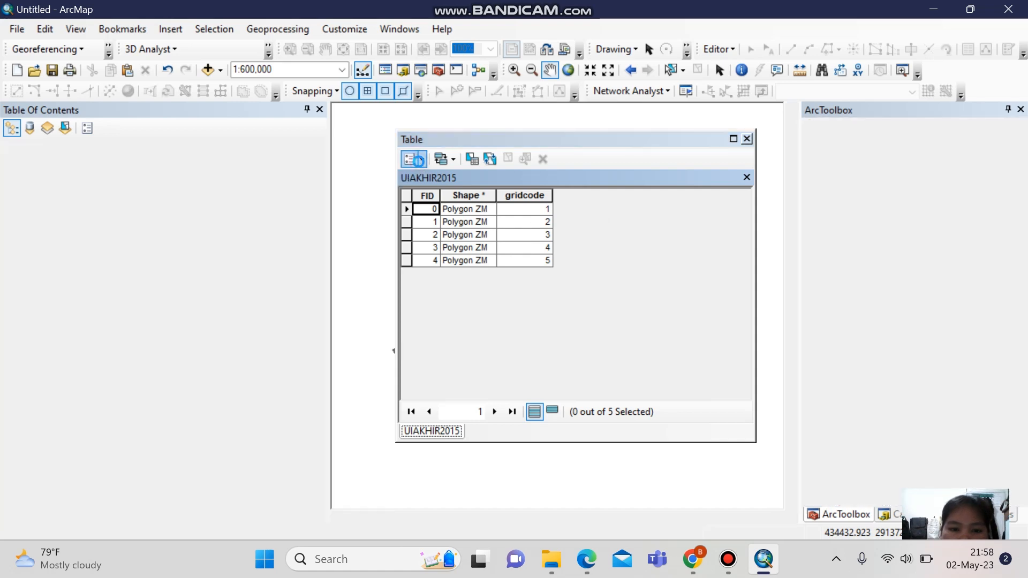
click(420, 159)
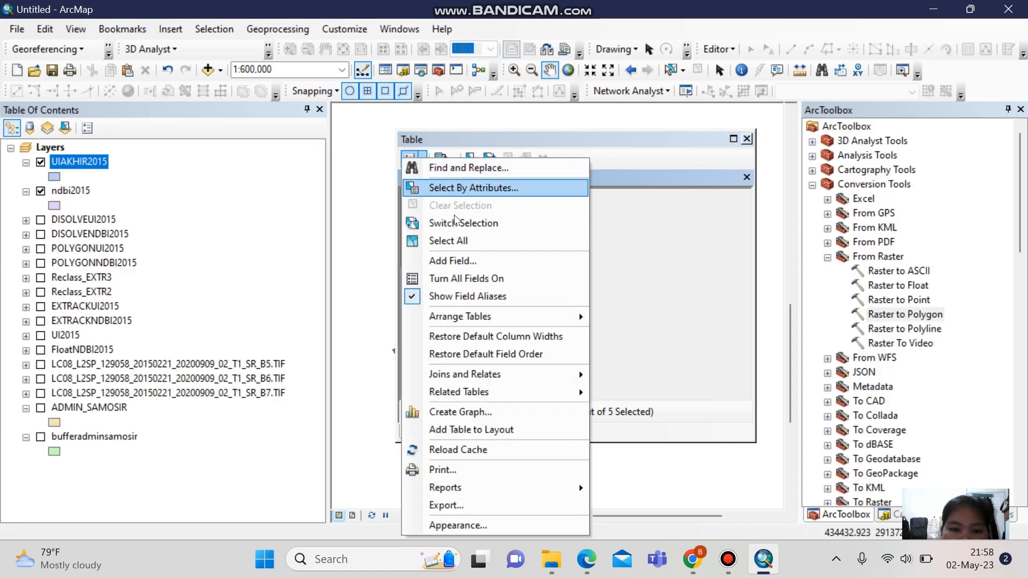
click(471, 261)
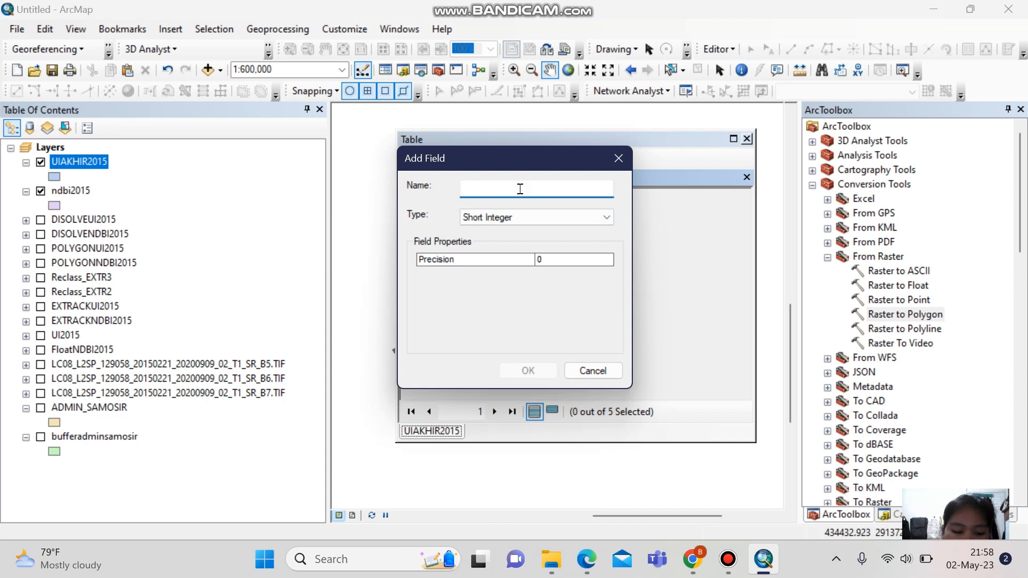
text(k)
key(BackSpace)
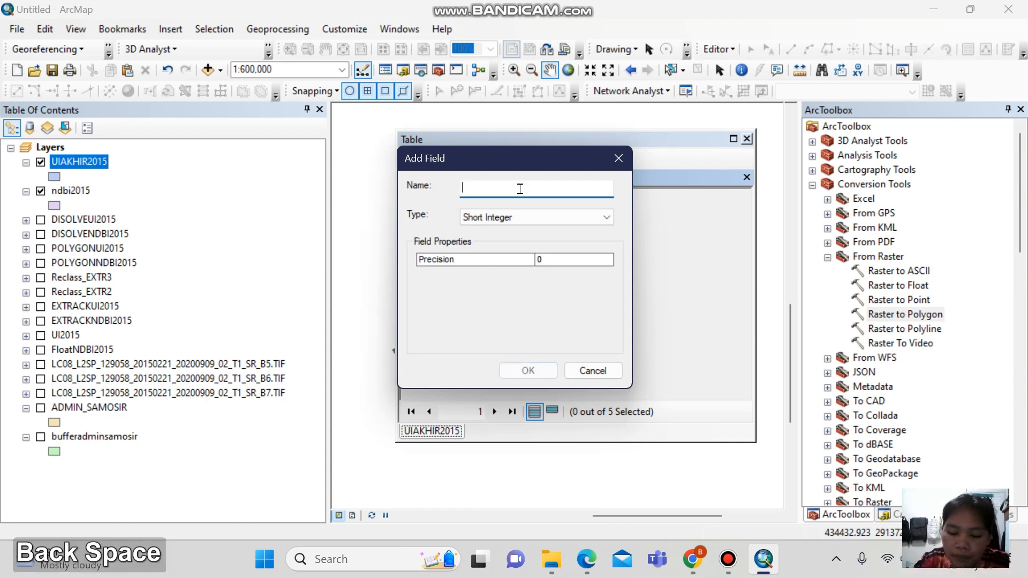
text(k)
key(Caps_Lock)
key(BackSpace)
text(K)
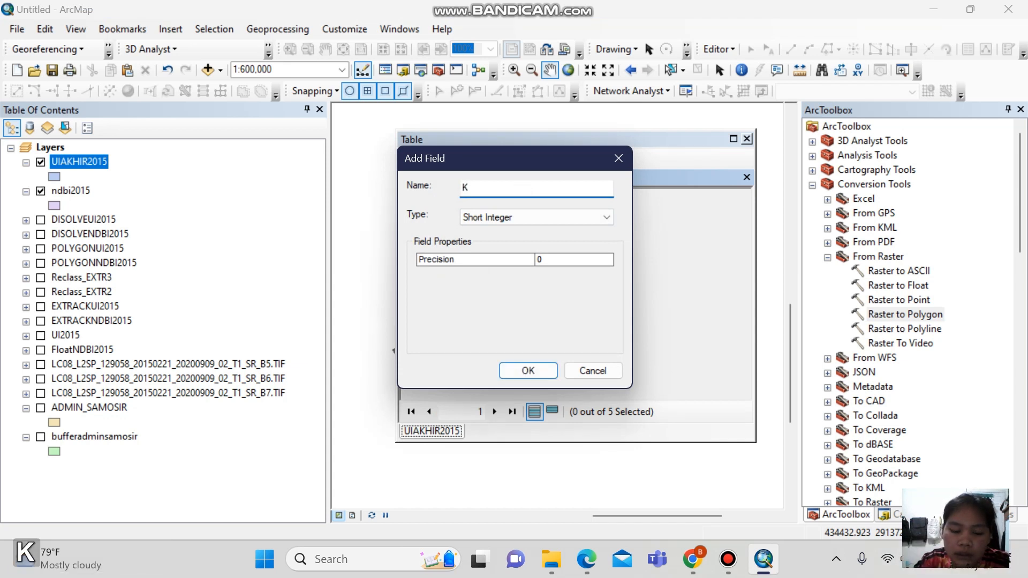
key(Caps_Lock)
text(etre)
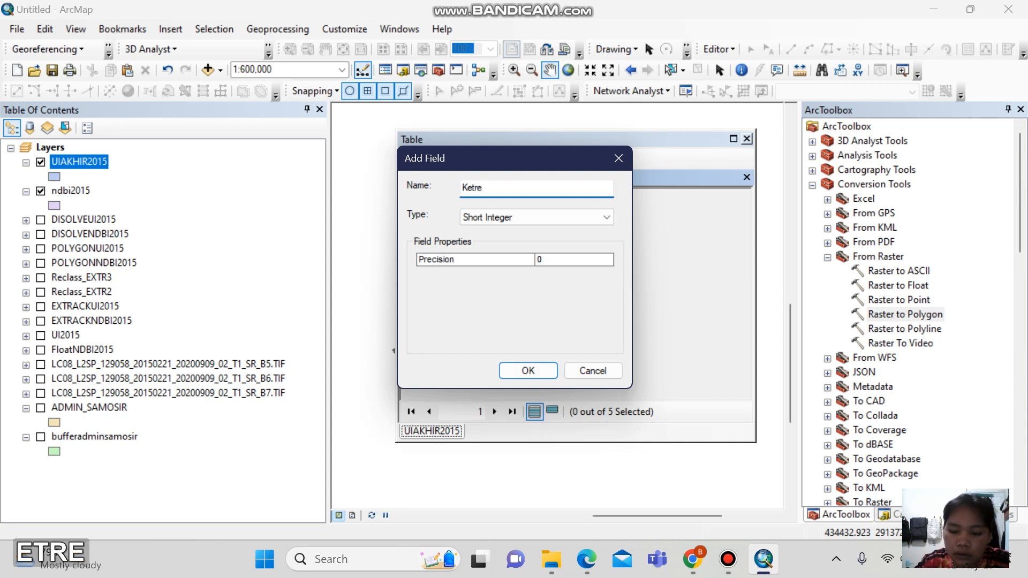
key(BackSpace)
key(BackSpace)
text(e)
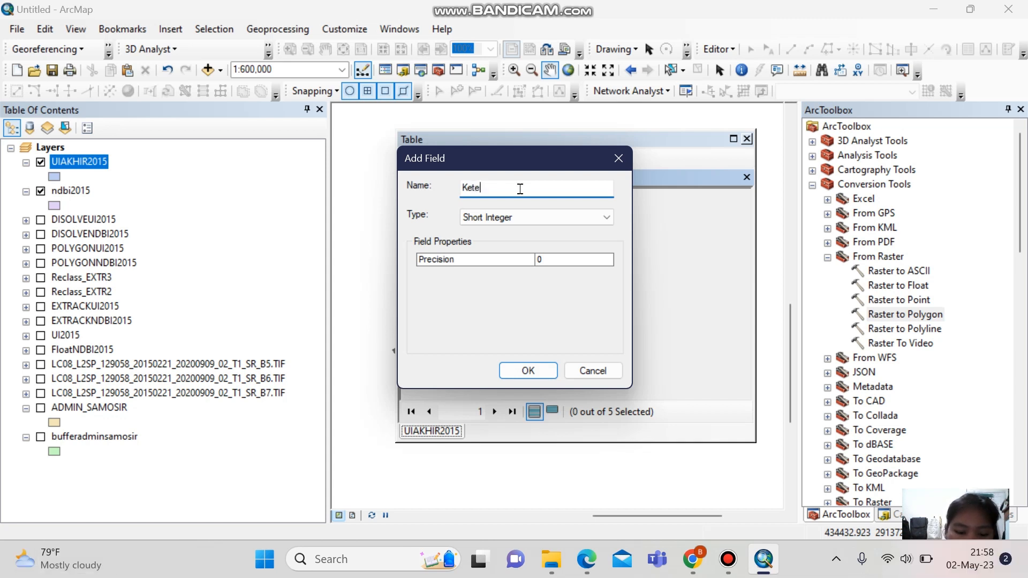
text(rangan)
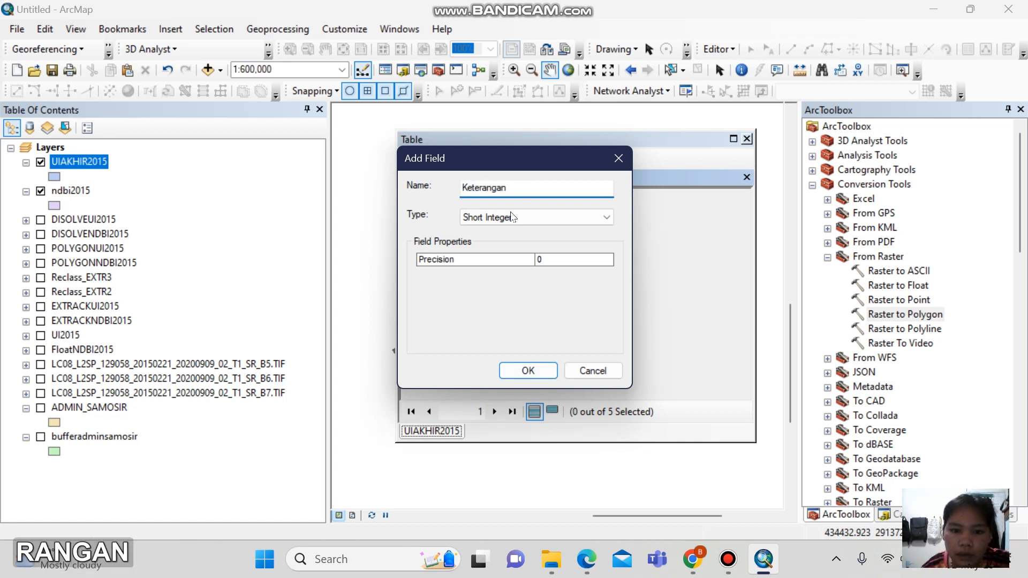
click(511, 216)
click(482, 270)
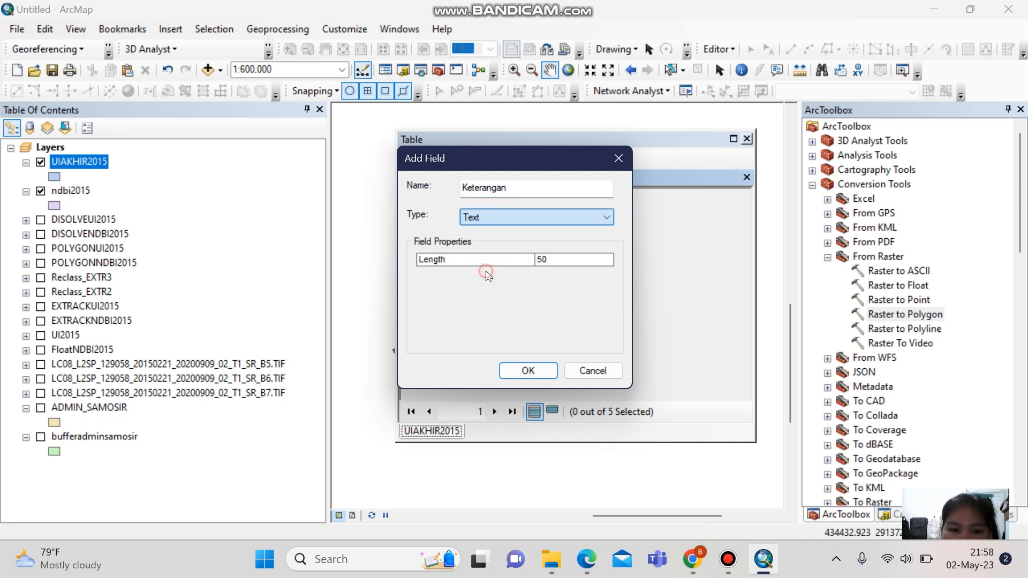
click(528, 370)
Try to add a field named Luas(Ha) of type Double to the UIAKHIR2015 table.
drag(448, 400, 687, 396)
drag(700, 197, 614, 202)
click(425, 162)
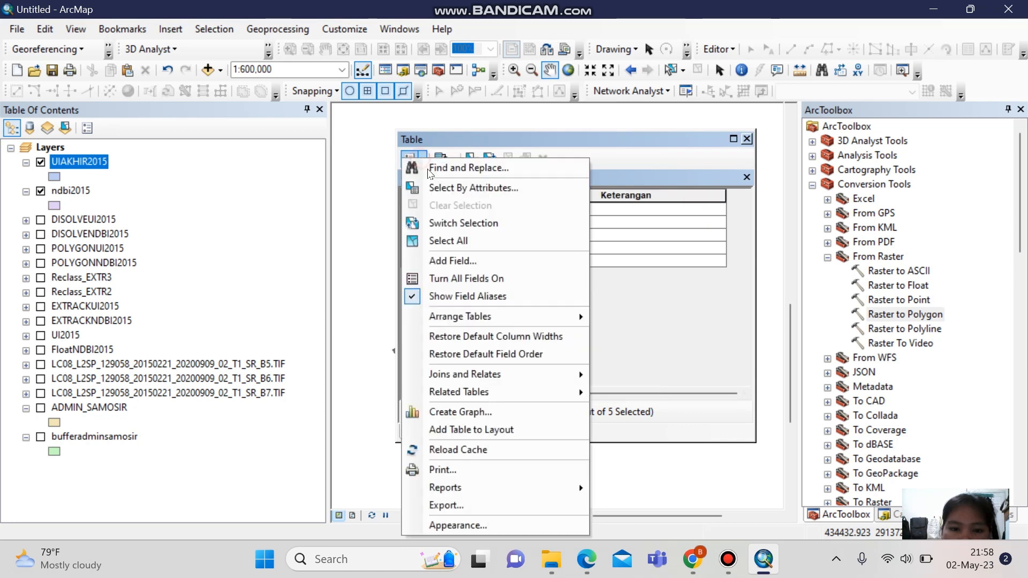
click(471, 259)
text(L)
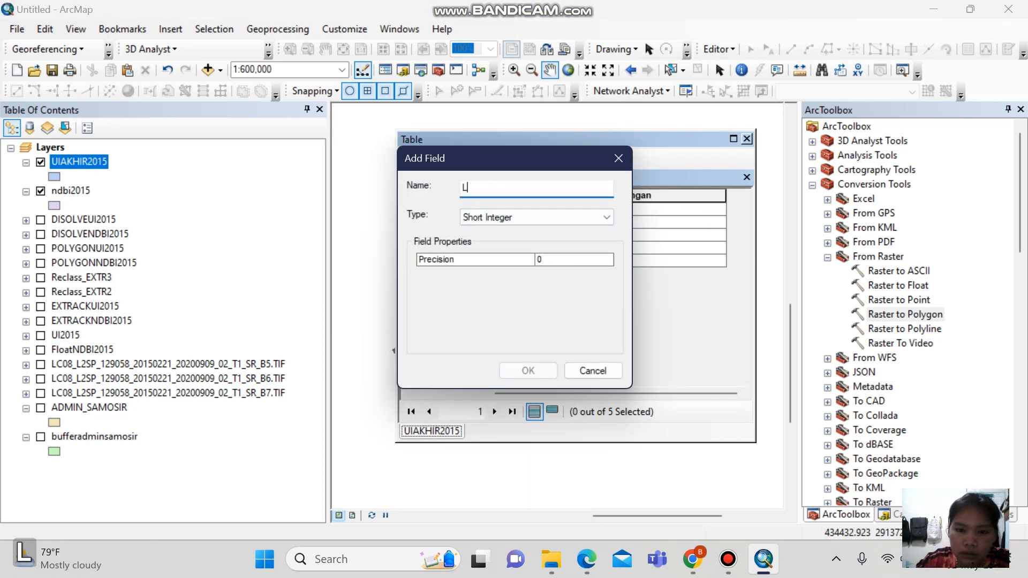
key(Caps_Lock)
text(uas)
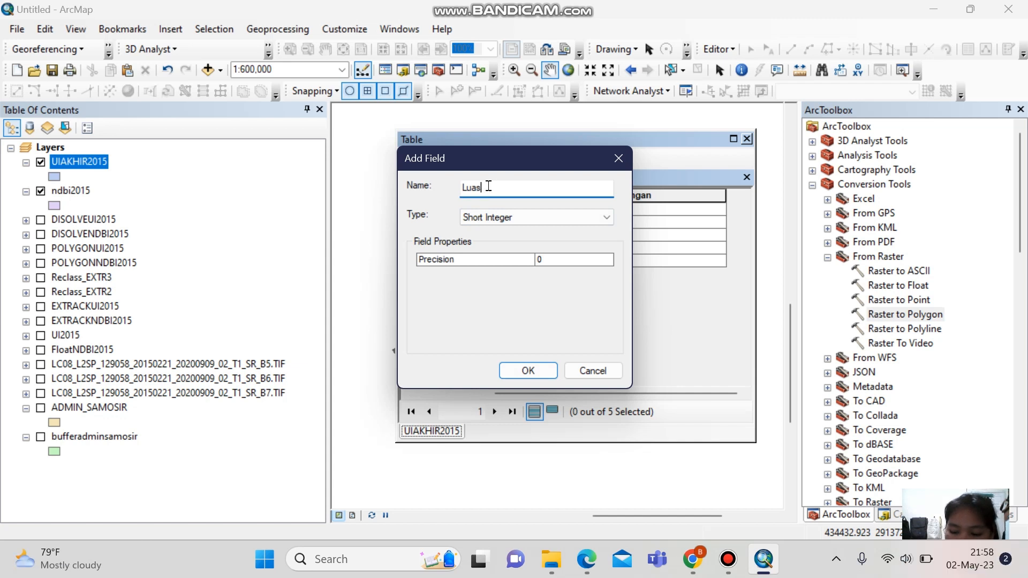
text(()
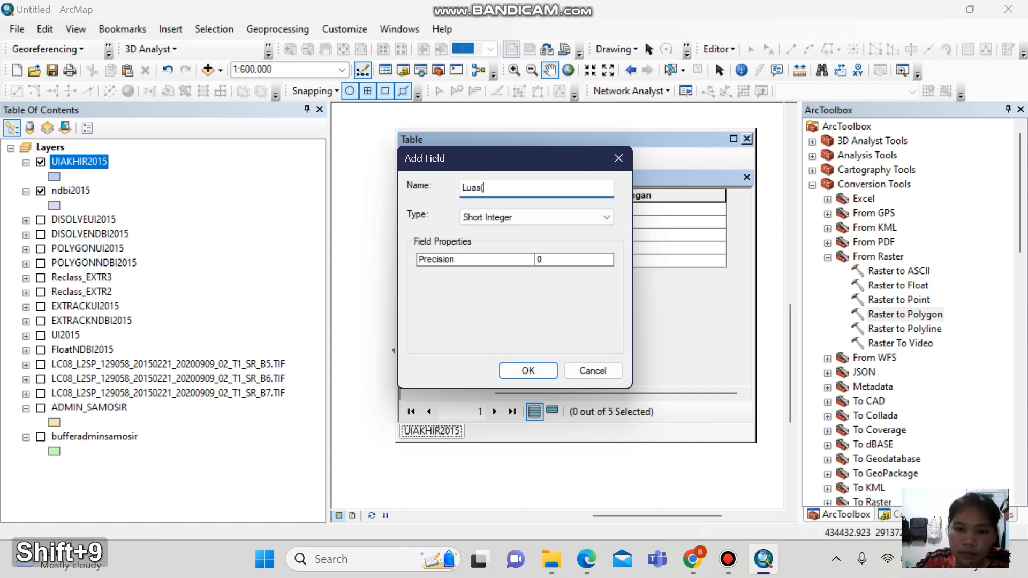
key(Caps_Lock)
text(HA)
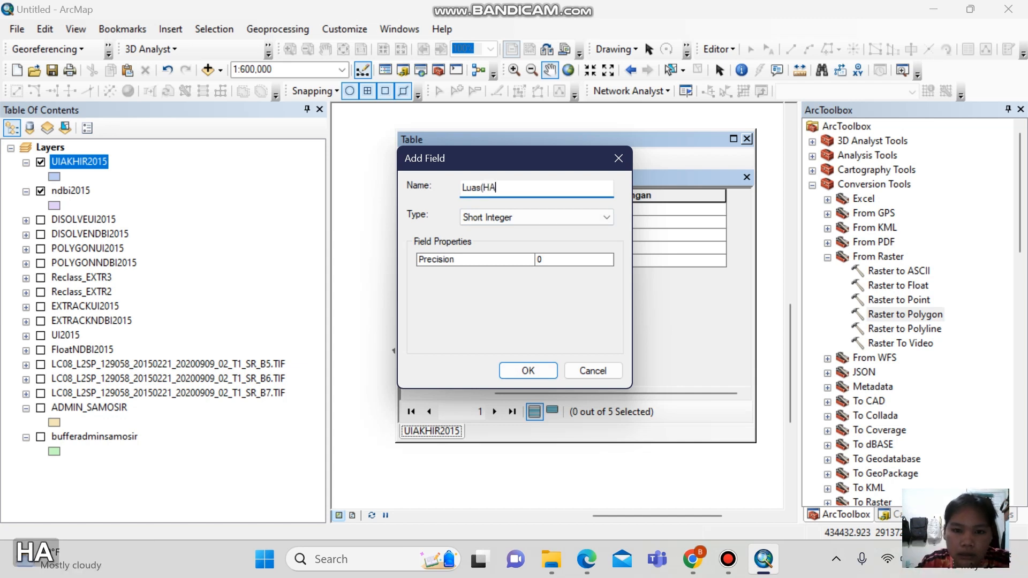
key(Caps_Lock)
key(BackSpace)
text(a))
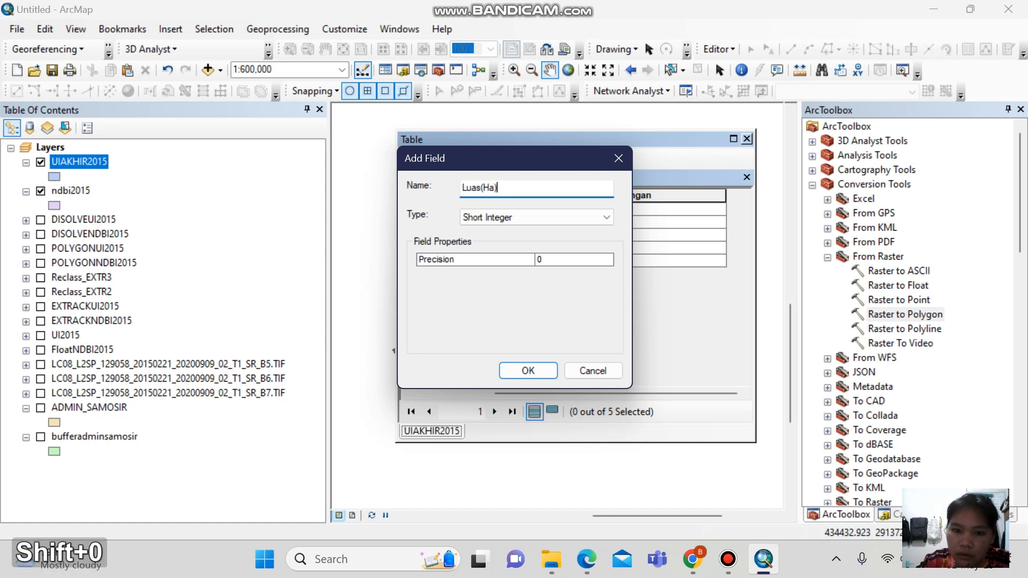
click(503, 216)
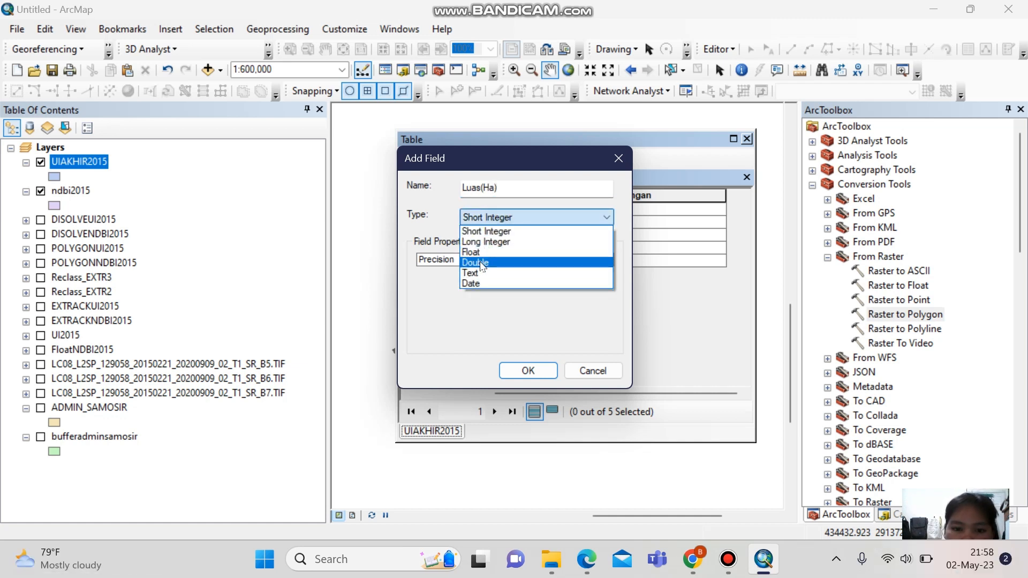
click(494, 261)
click(526, 368)
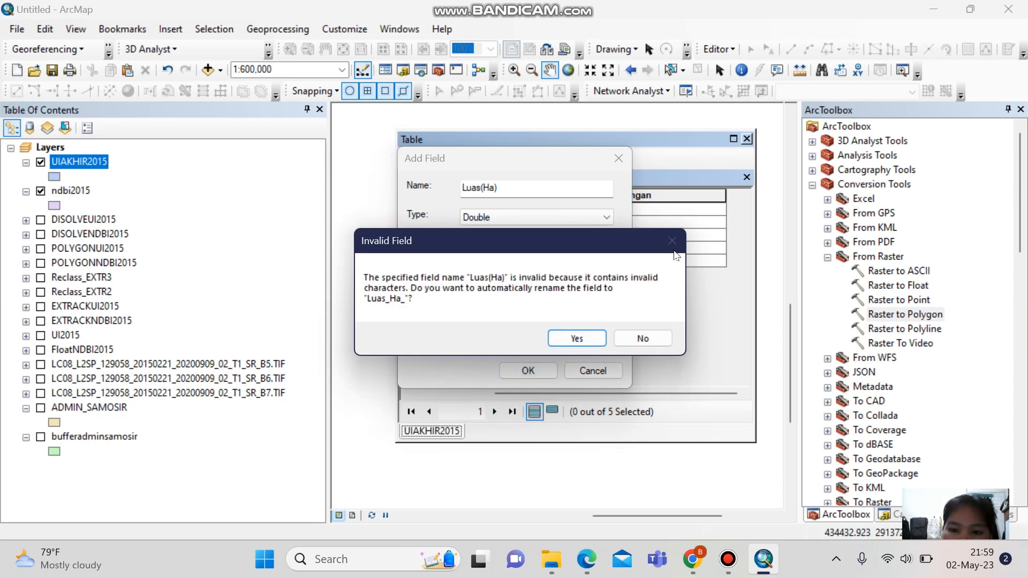
click(578, 338)
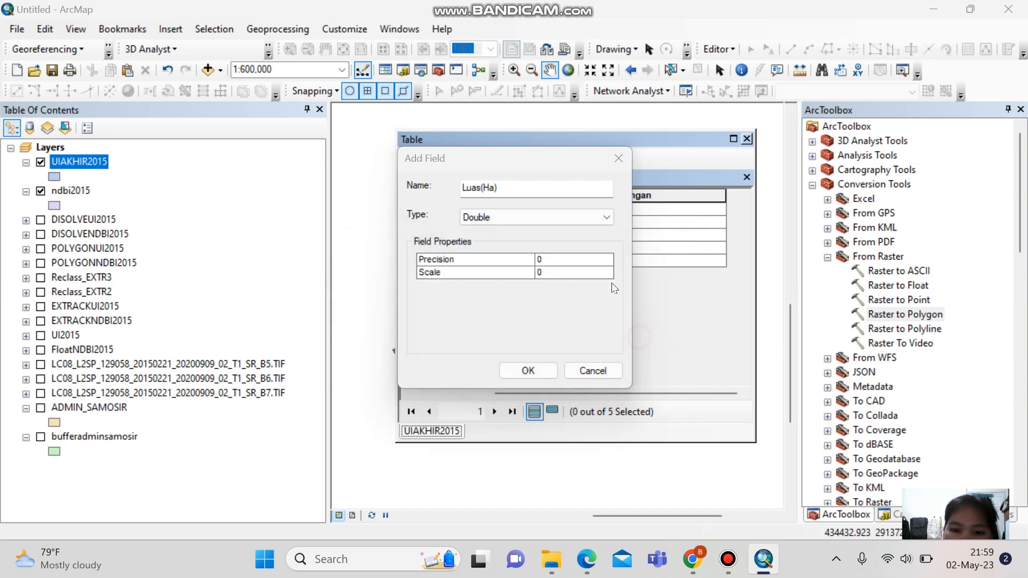
Change the new field's name to Luas_Ha and add it to the table.
click(506, 187)
key(BackSpace)
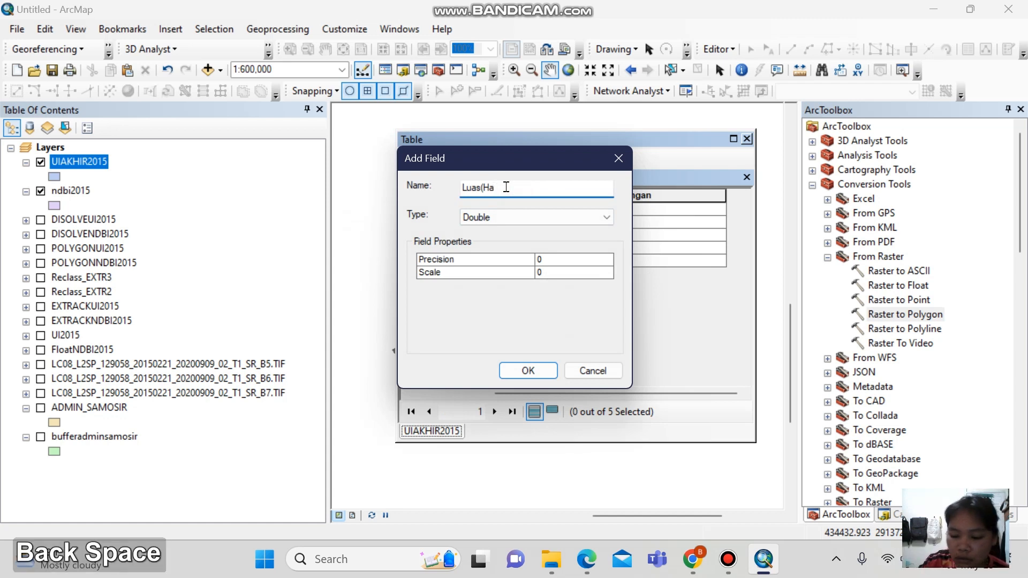
key(Left)
key(BackSpace)
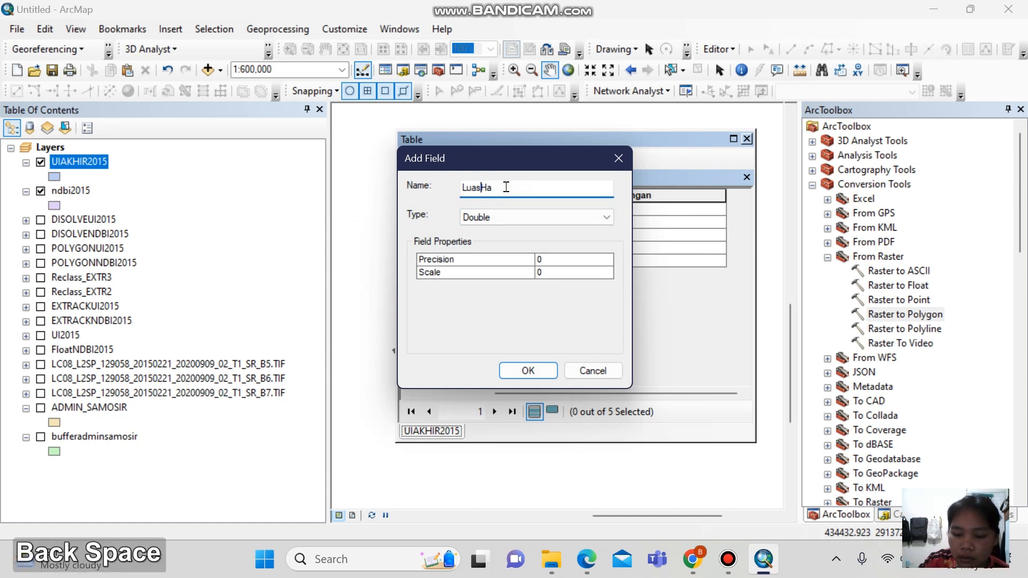
text(_)
click(528, 371)
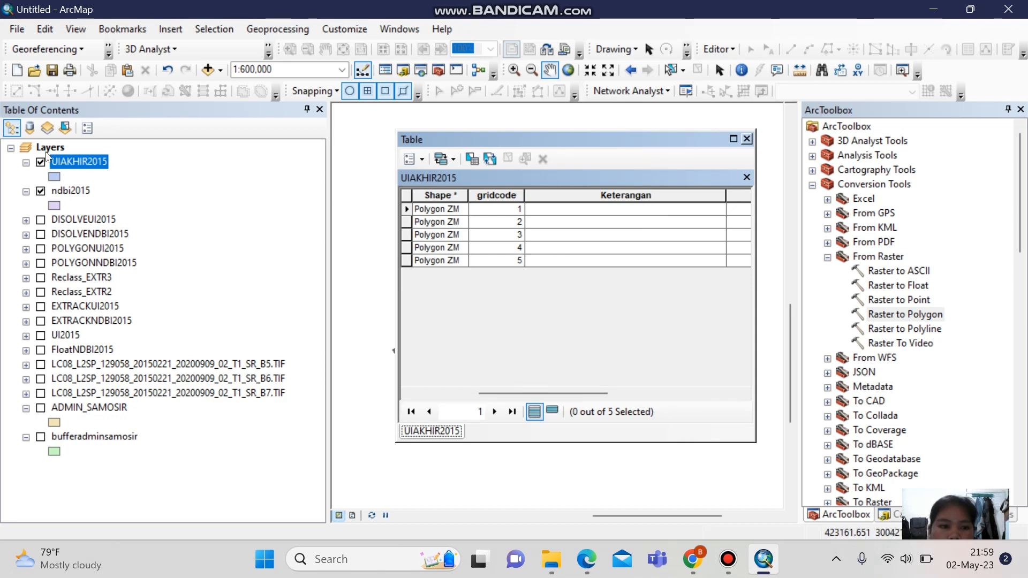
Start an editing session on the UIAKHIR2015 layer.
right_click(78, 168)
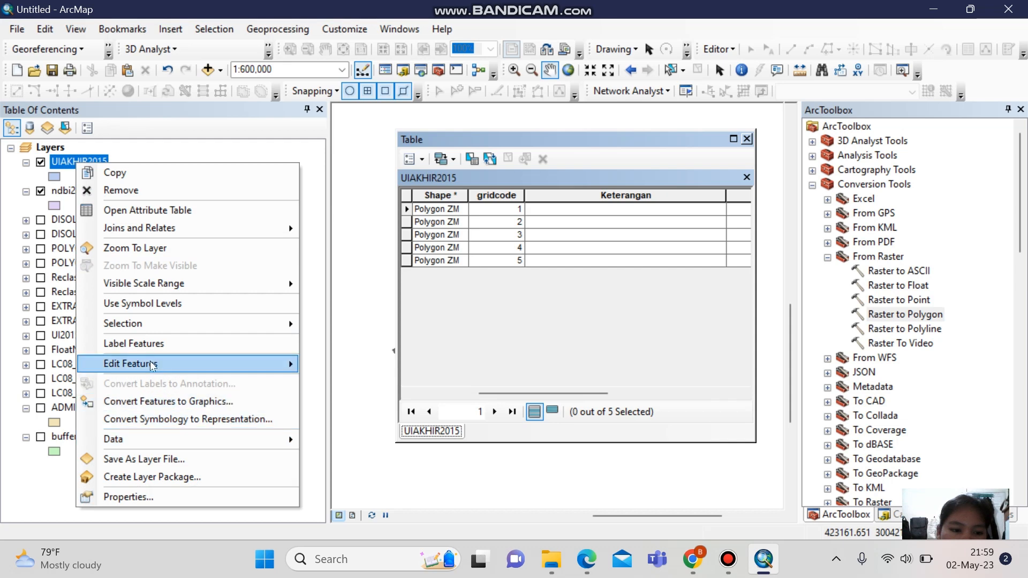
mouse_move(267, 369)
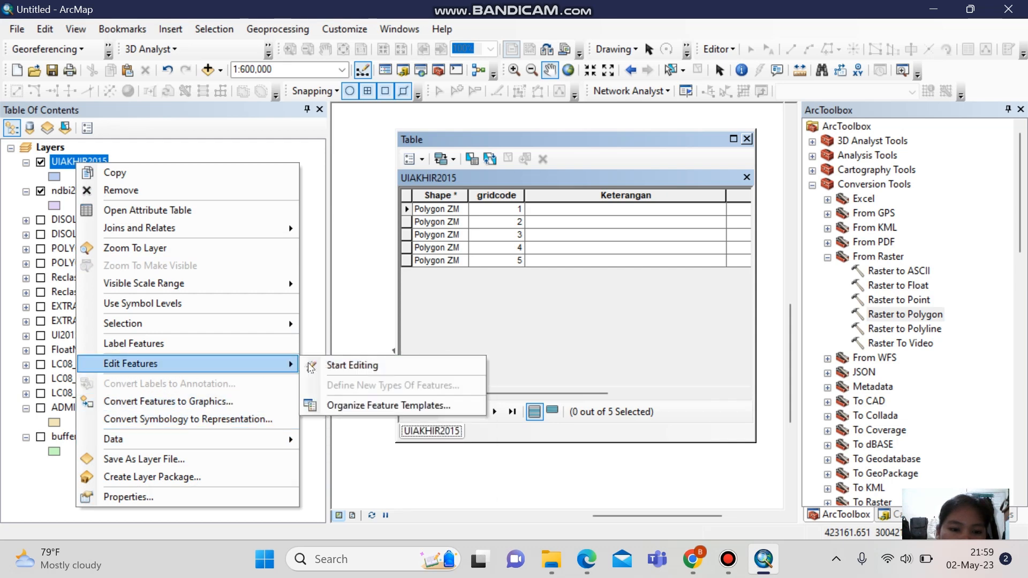
click(328, 364)
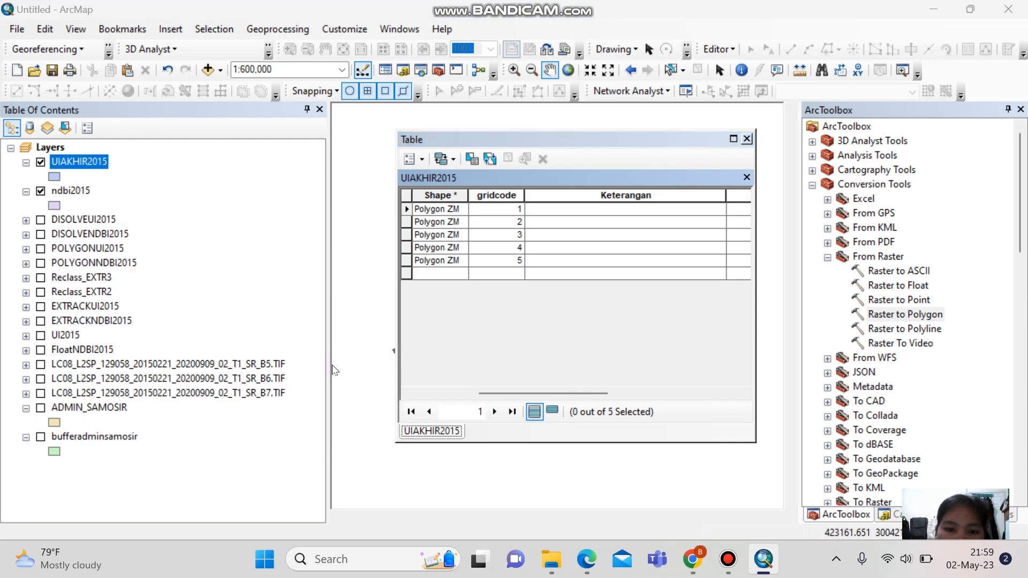
click(589, 446)
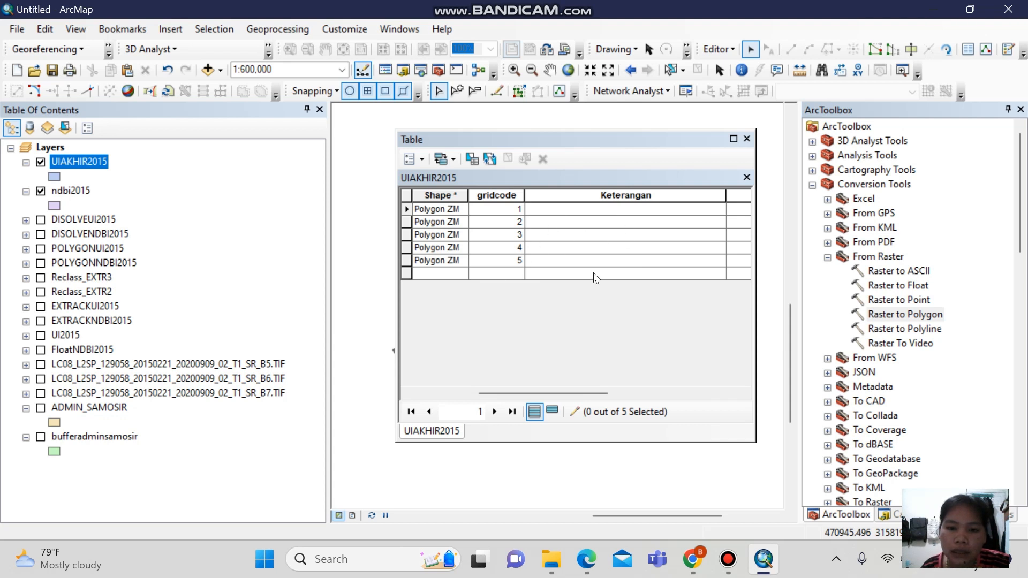
Enter the Keterangan values "Non terbangun" for gridcode 1 and "Kepadatan rendah" for gridcode 2.
click(547, 211)
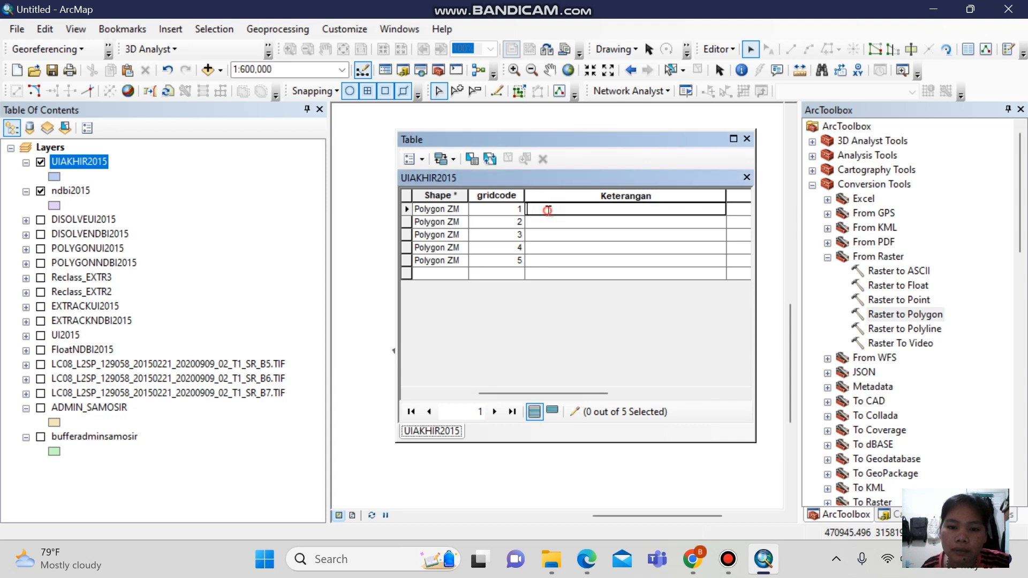
text(N)
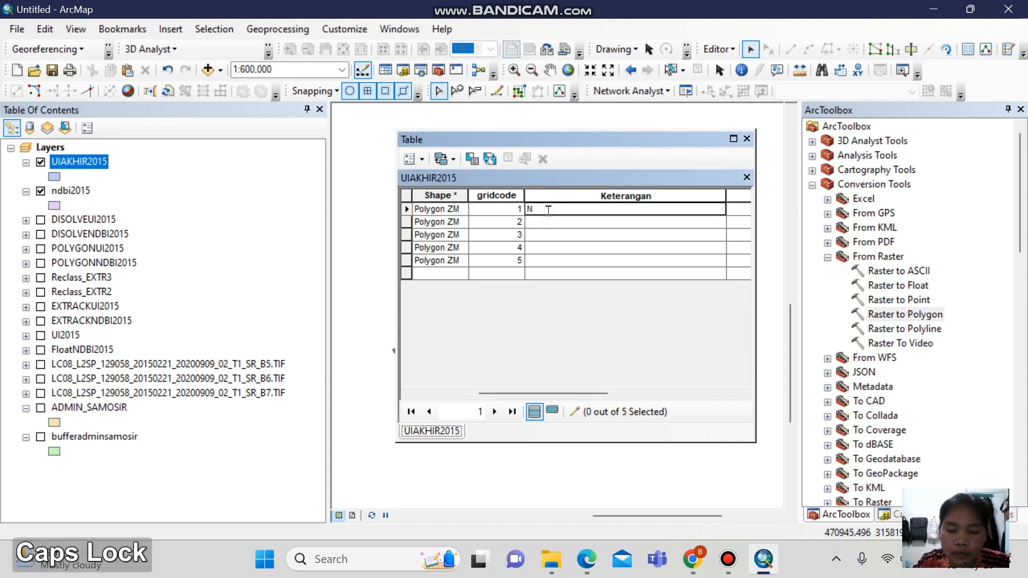
text(on ter)
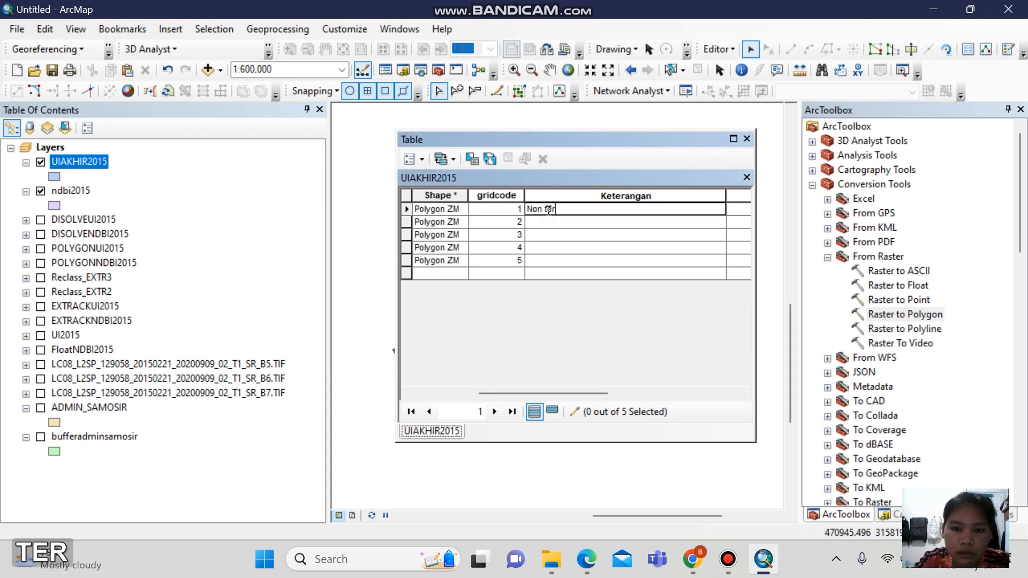
text(bangun)
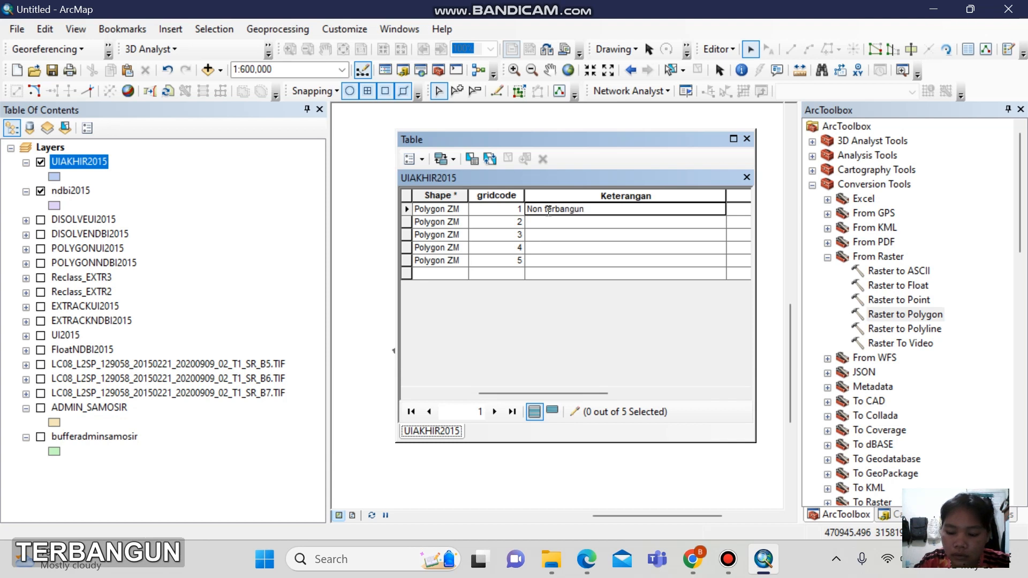
key(Return)
key(Caps_Lock)
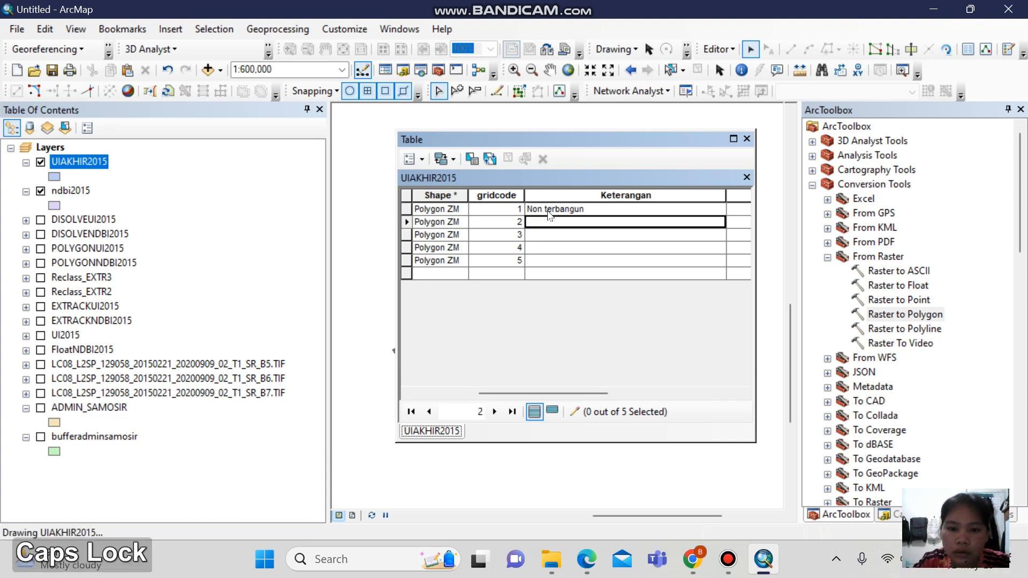
text(Kepada)
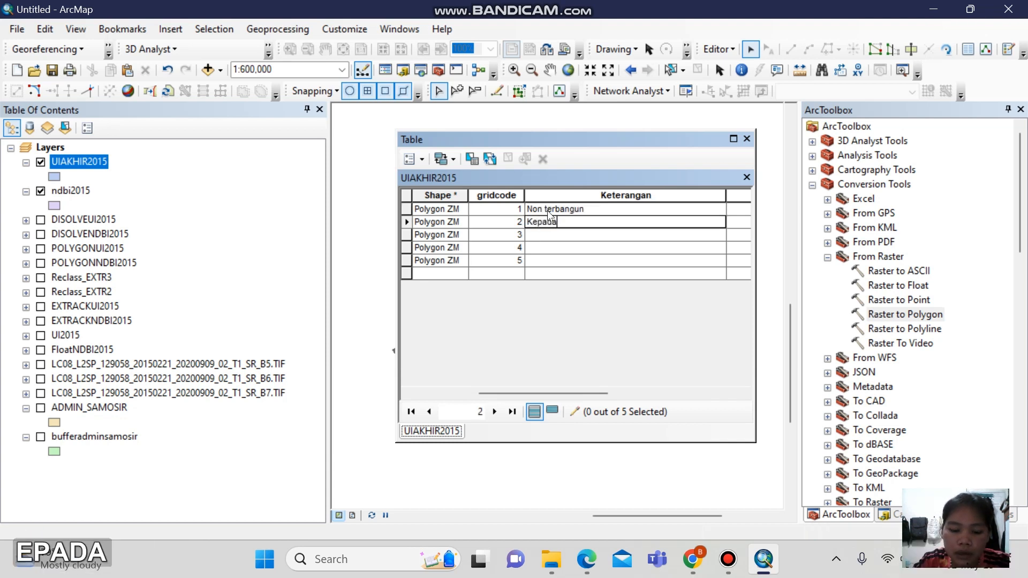
text(tan rendah)
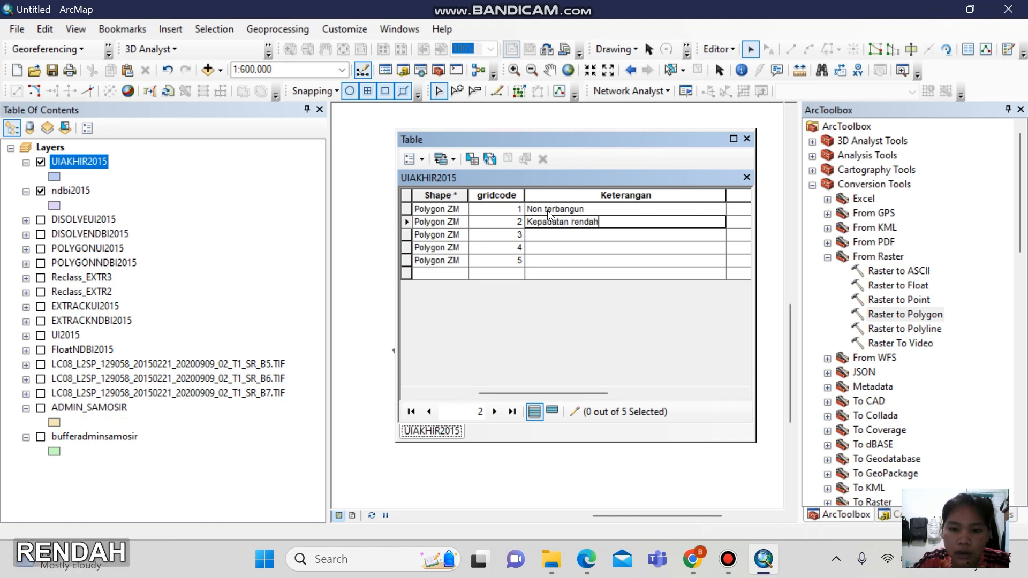
key(Return)
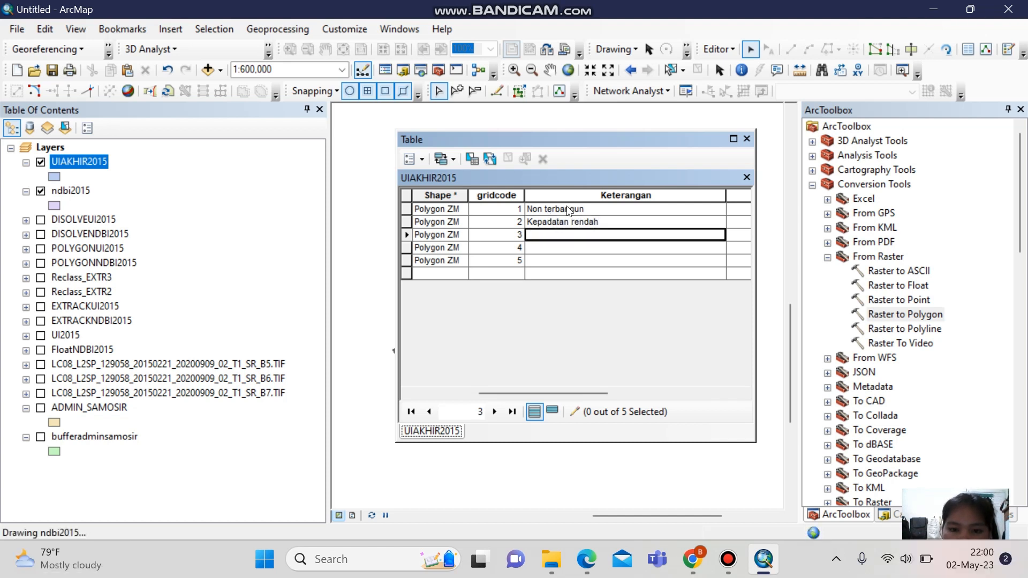
Enter the Keterangan values "Kepadatan sedang" for gridcode 3 and "Kepadatan tingi" for gridcode 4.
key(Caps_Lock)
text(Kepa)
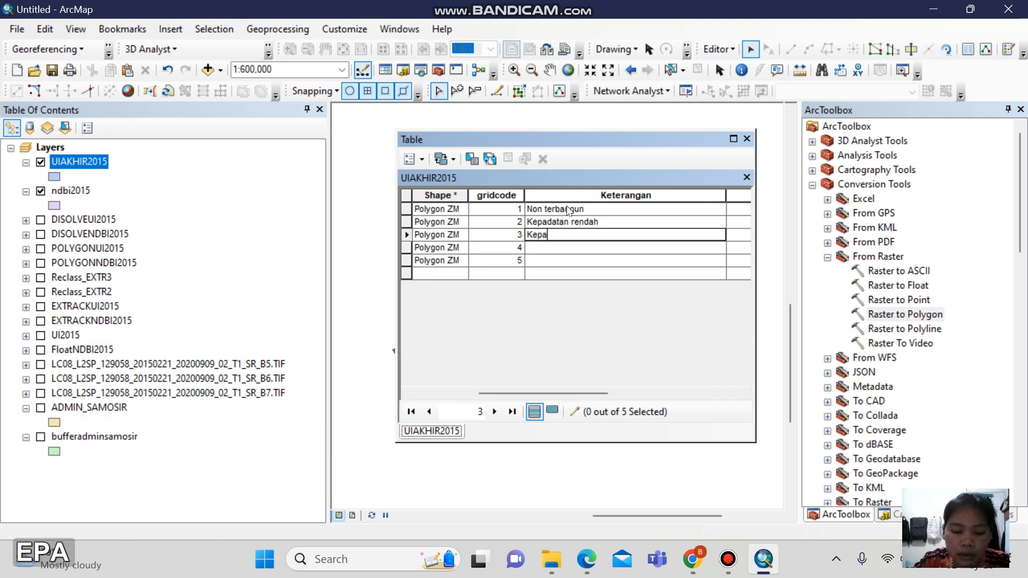
text(datan sedang)
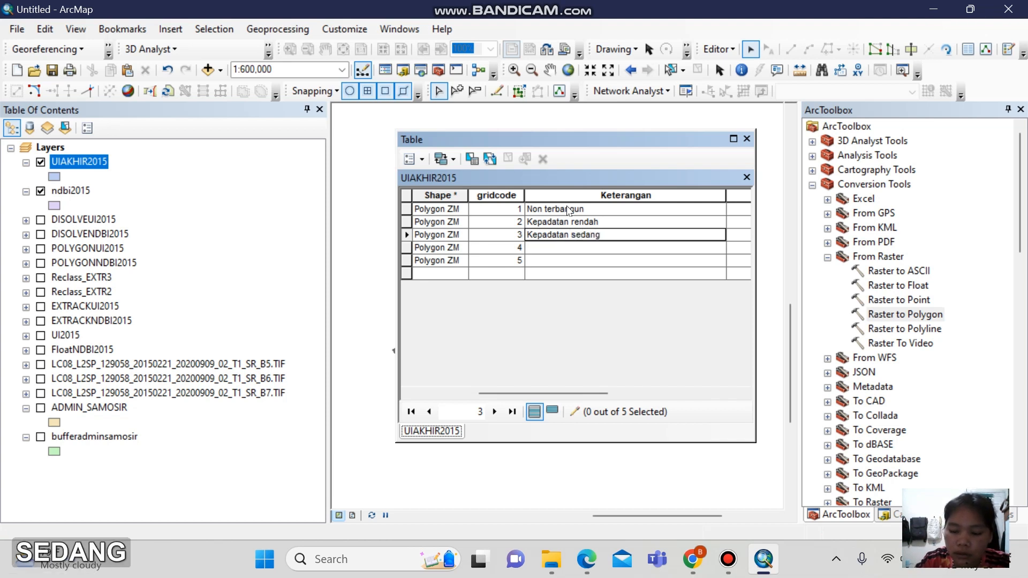
key(Return)
key(Caps_Lock)
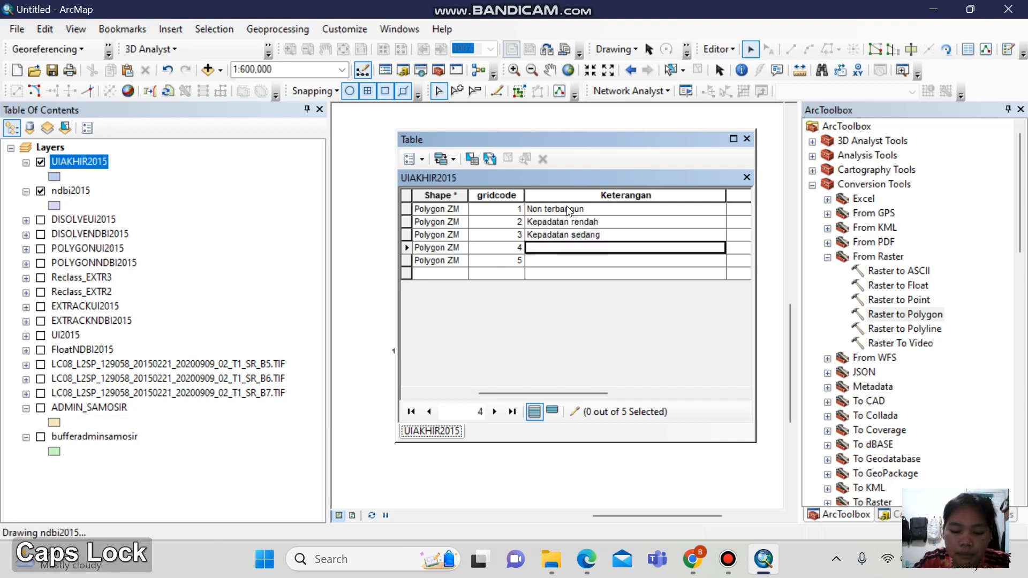
text(Kepada)
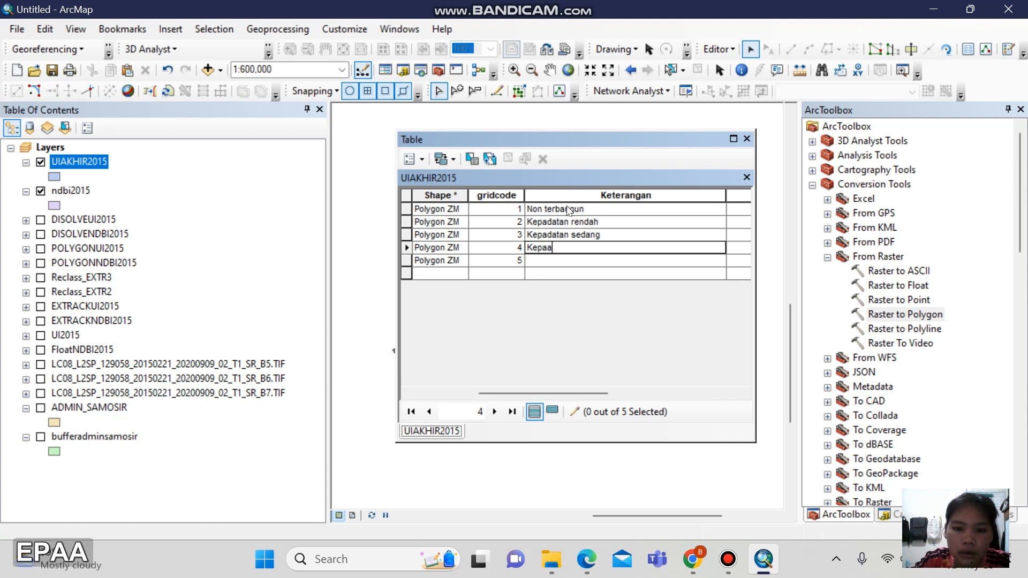
key(BackSpace)
text(data)
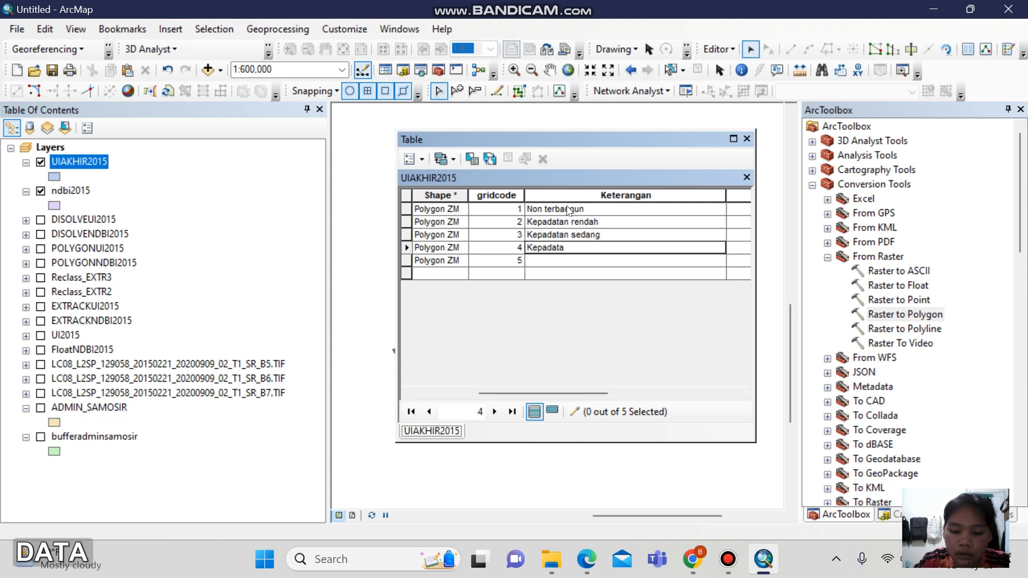
text(n tingii)
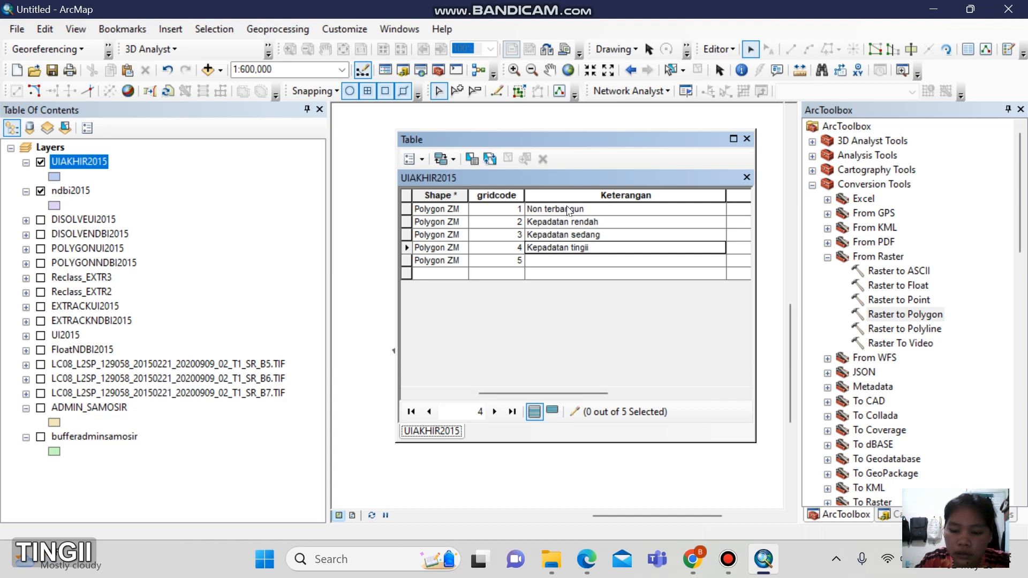
key(BackSpace)
key(Return)
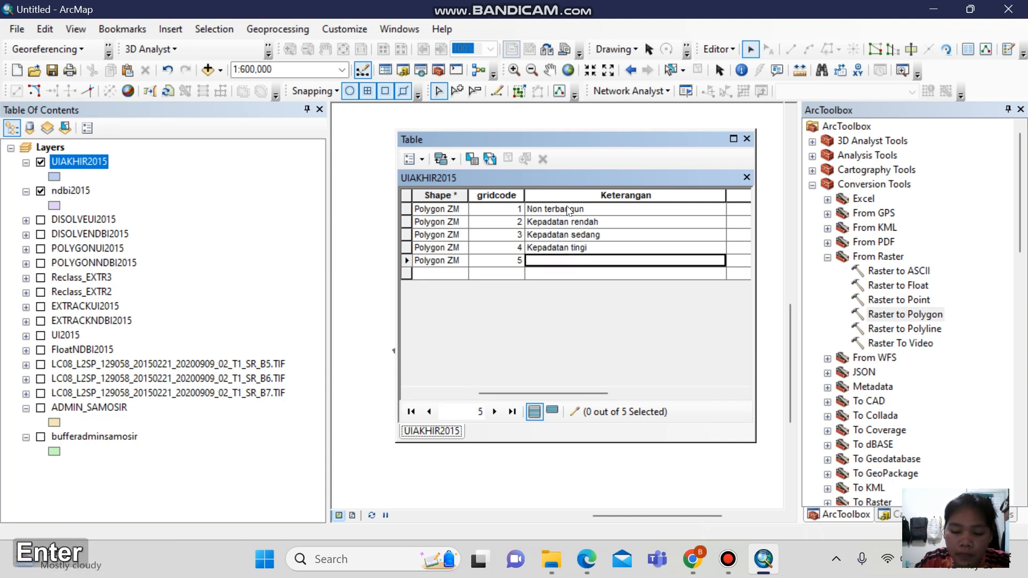
Enter "Kepadatan sangat tinggi" as the Keterangan value for gridcode 5.
text(K)
key(Caps_Lock)
text(ep)
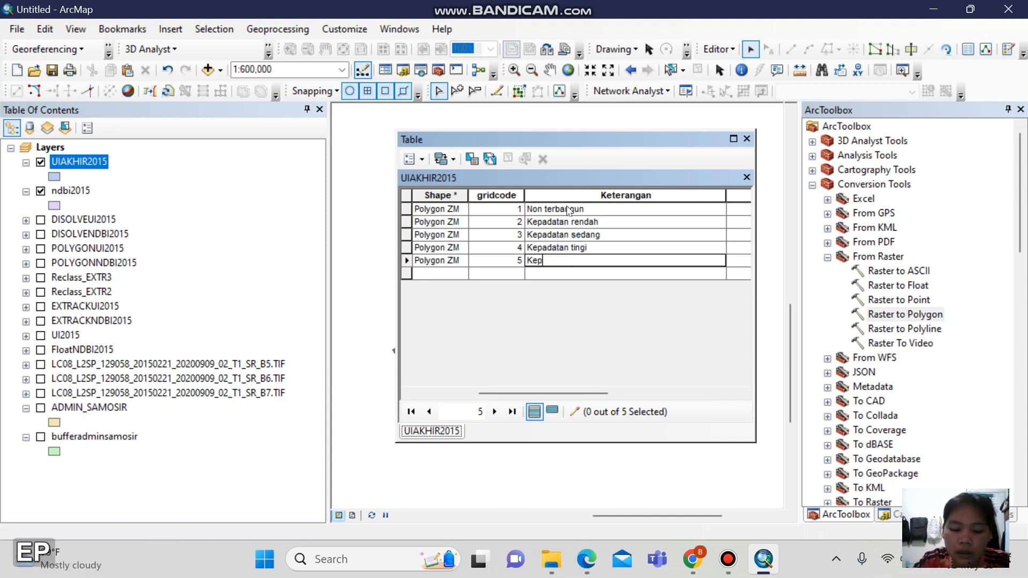
text(adatan sa)
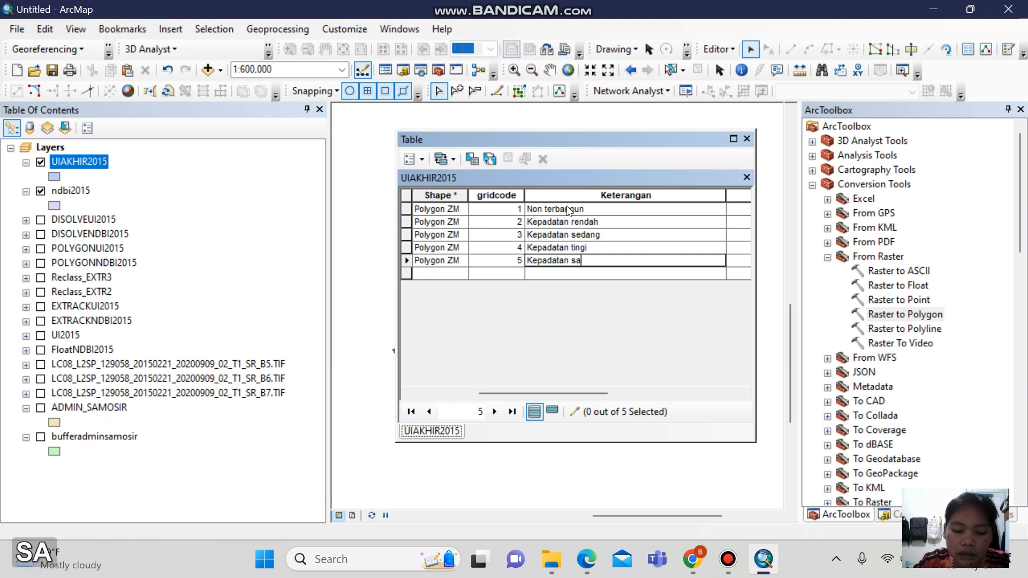
text(ngat tinggi)
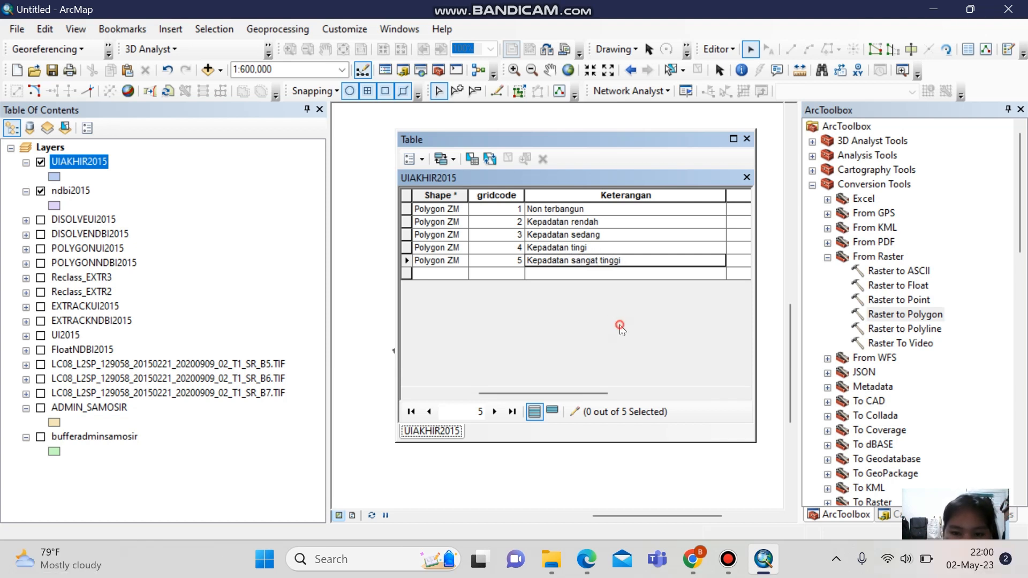
Fill the Luas_Ha field with each polygon's area in Hectares [ha] using Calculate Geometry and the data source's coordinate system.
drag(515, 393, 650, 397)
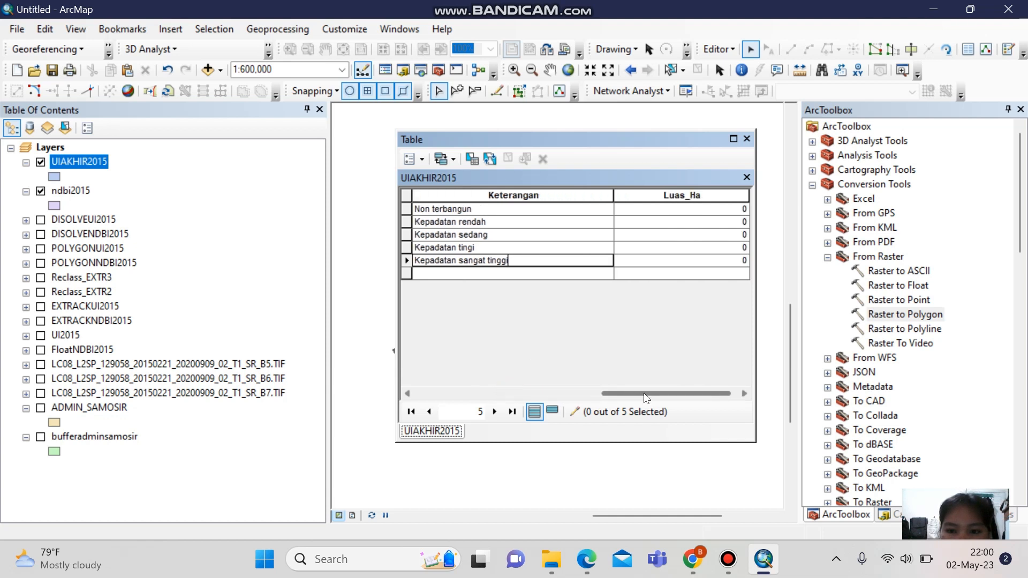
click(695, 196)
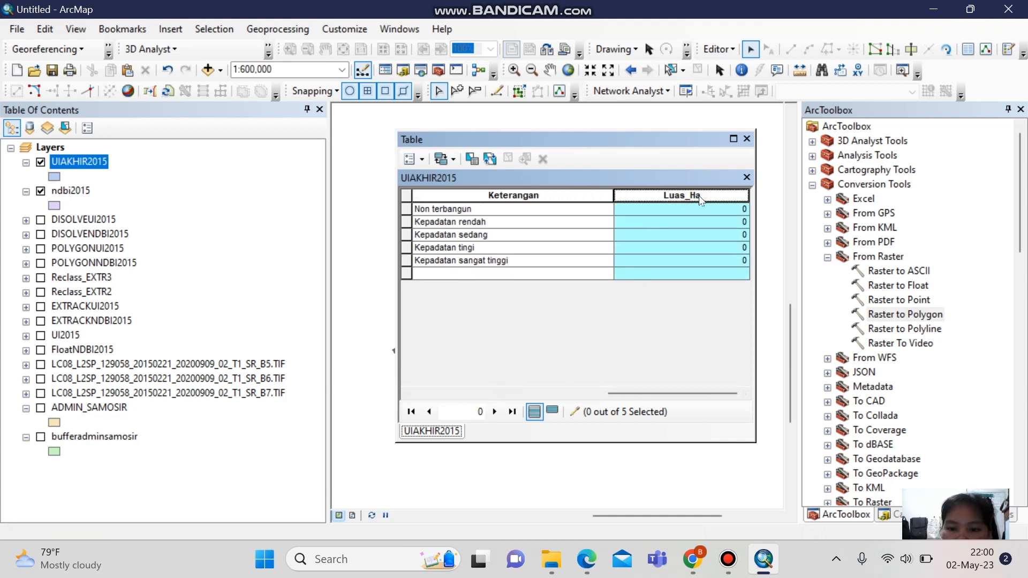
right_click(669, 202)
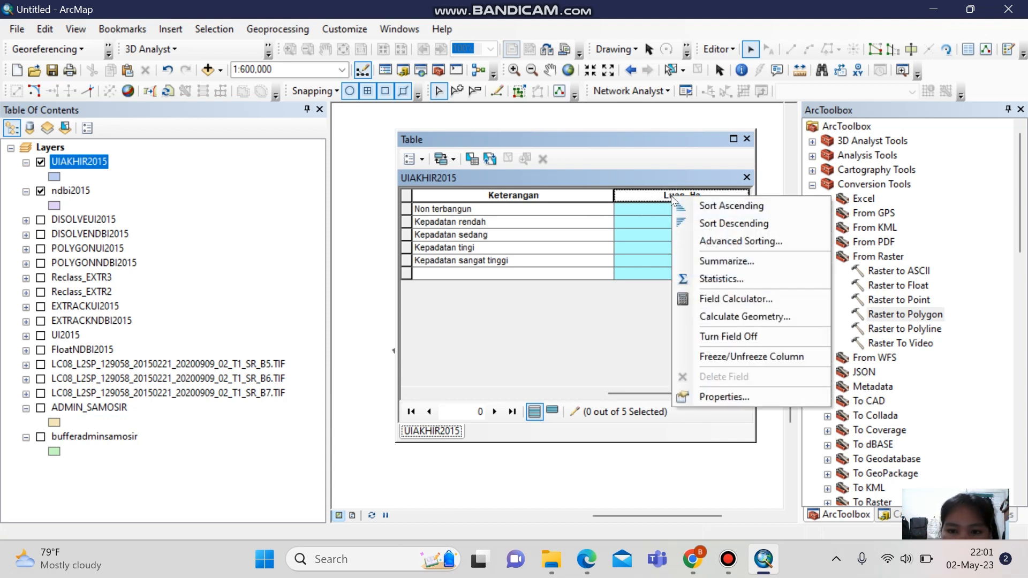
click(734, 317)
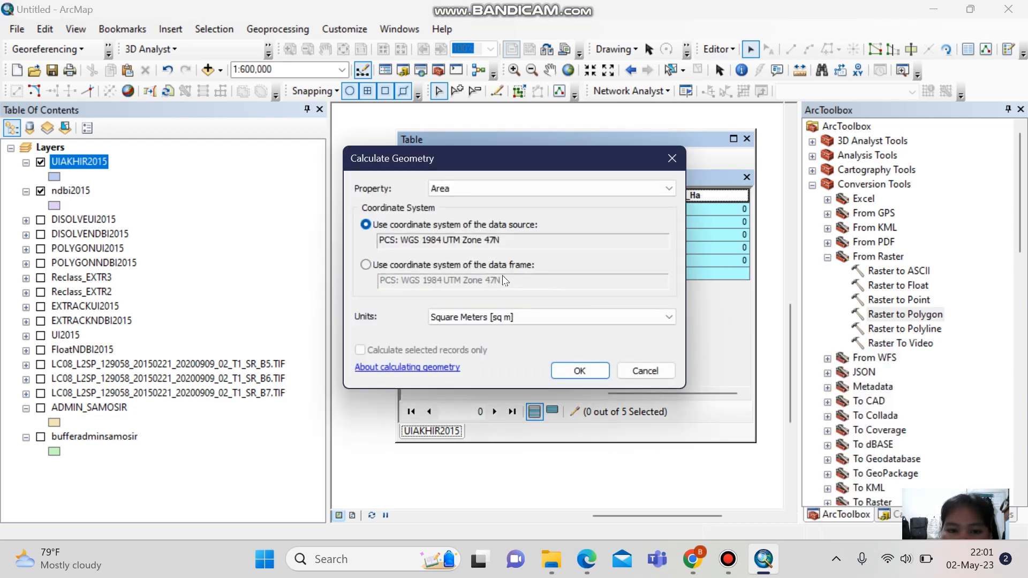
click(493, 317)
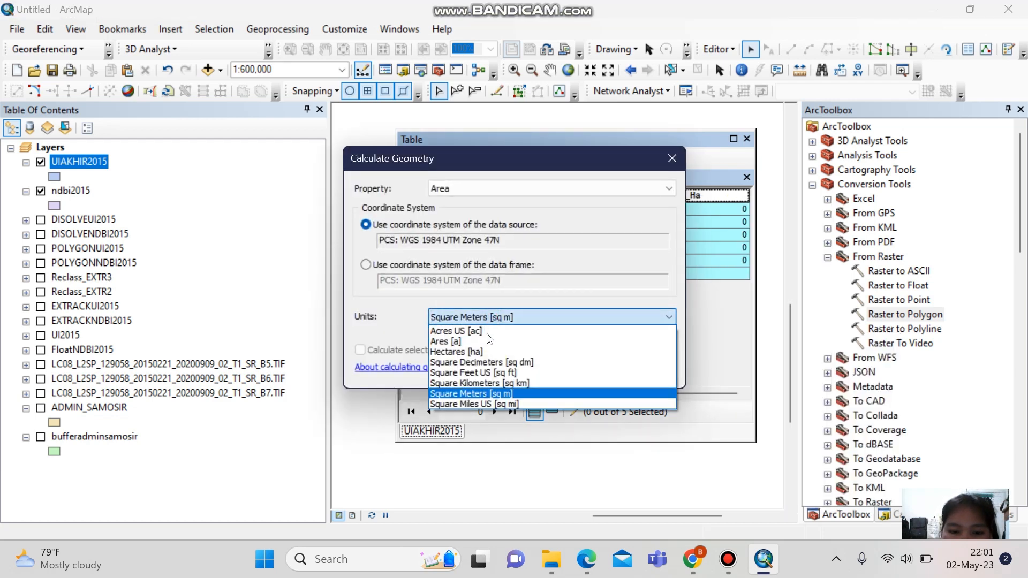
click(465, 351)
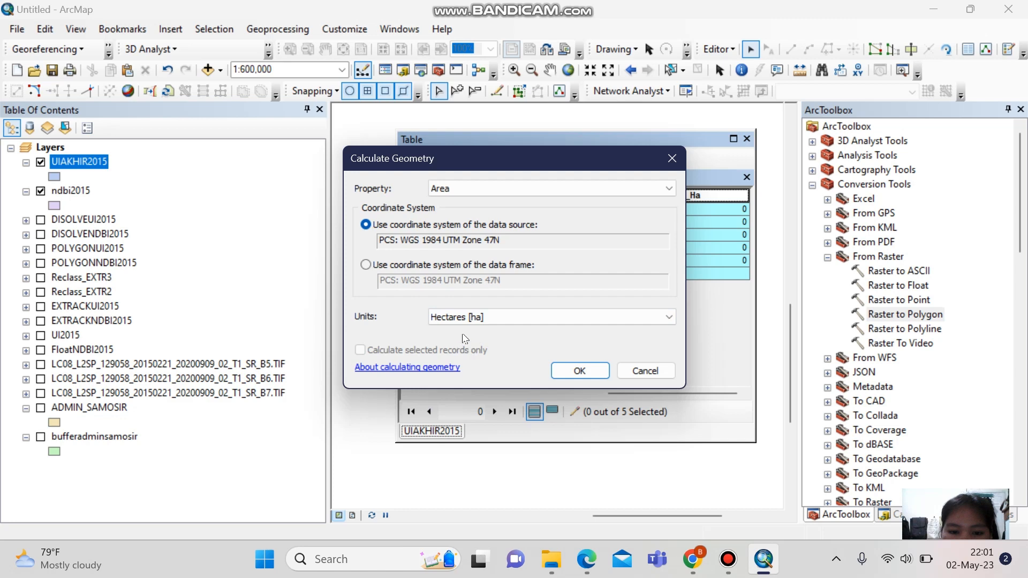
click(582, 370)
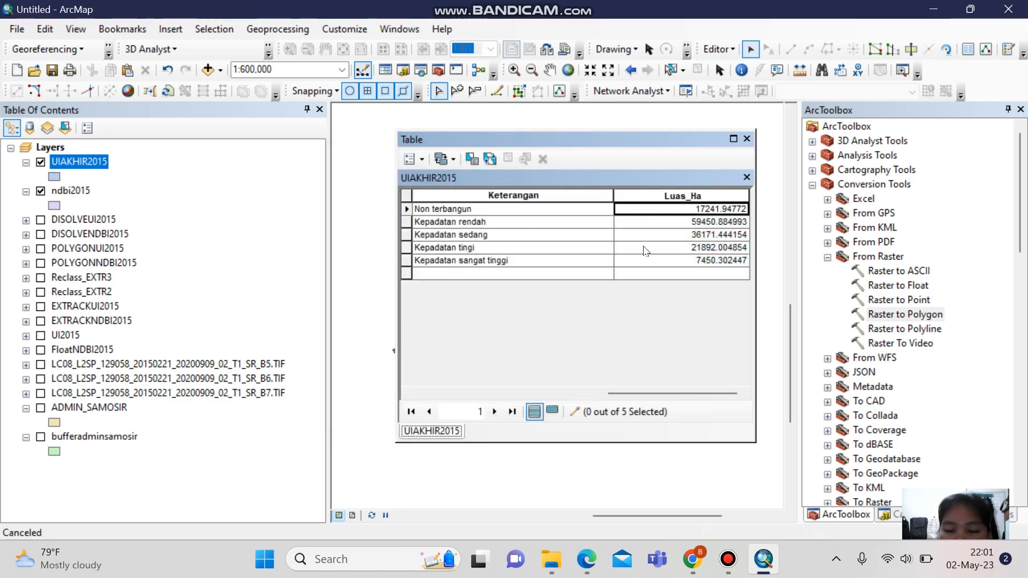
click(651, 273)
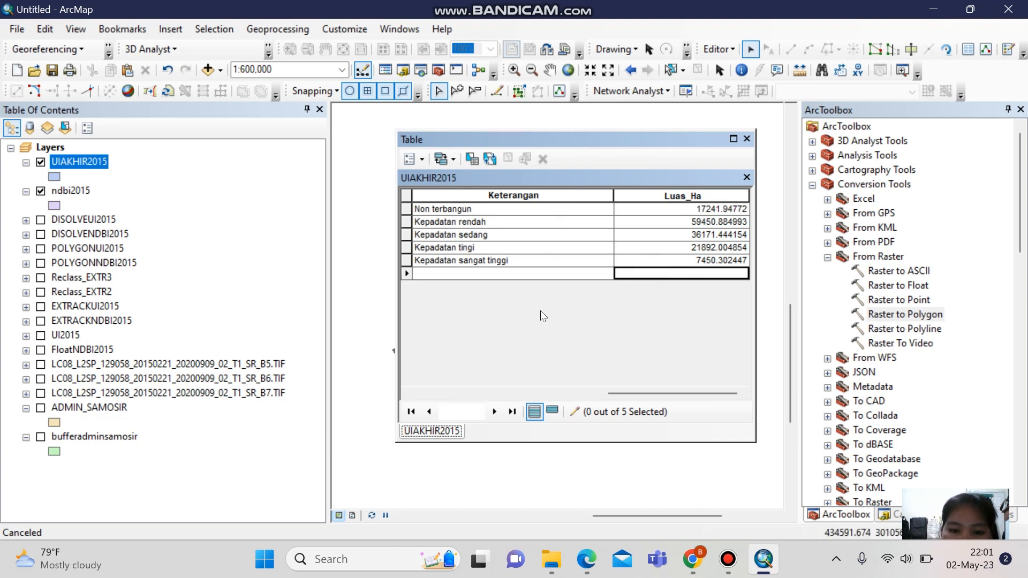
Save the edits made to UIAKHIR2015 and close its attribute table.
drag(635, 394, 611, 370)
click(719, 50)
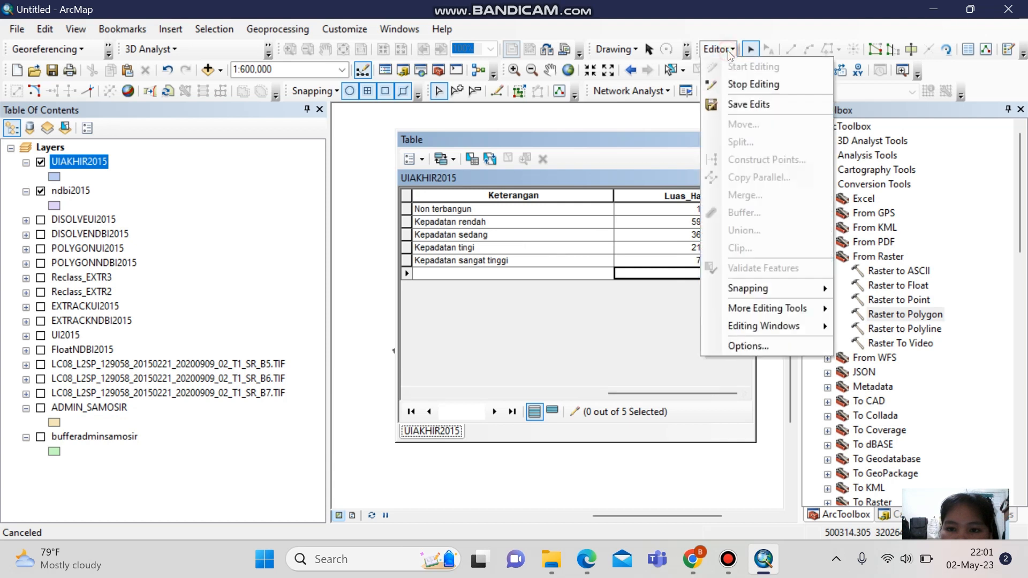
click(749, 105)
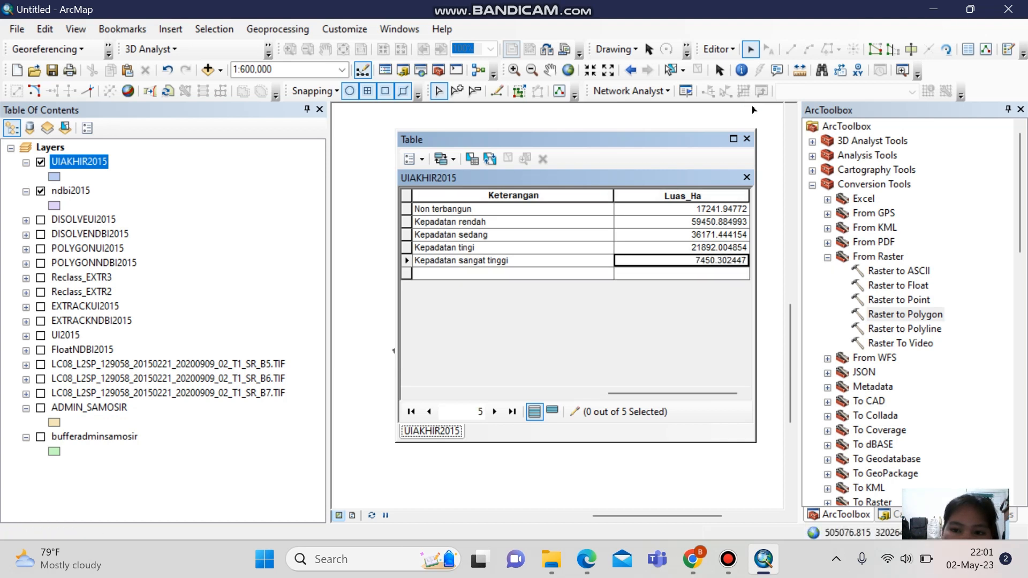
click(717, 50)
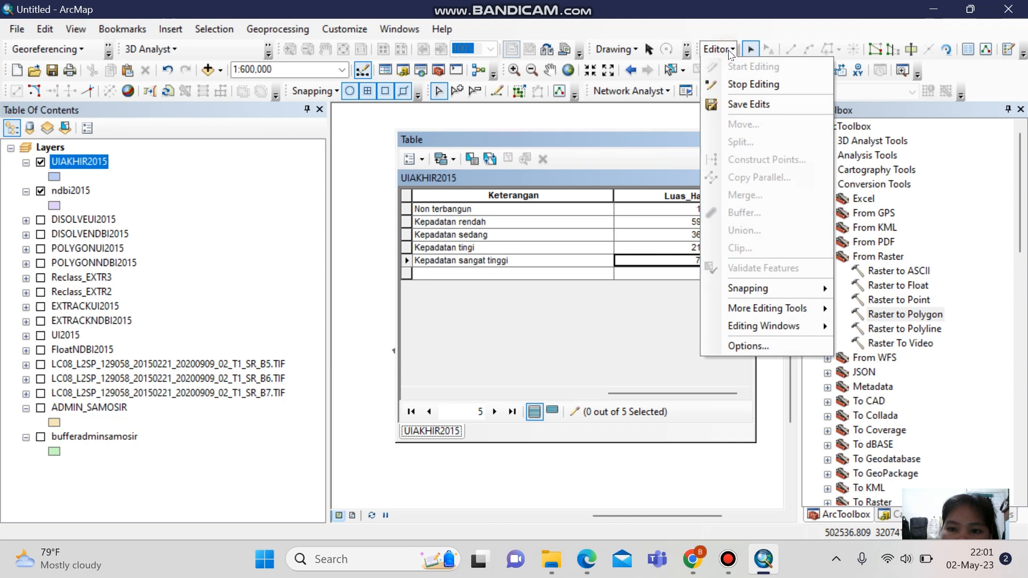
click(633, 109)
click(745, 137)
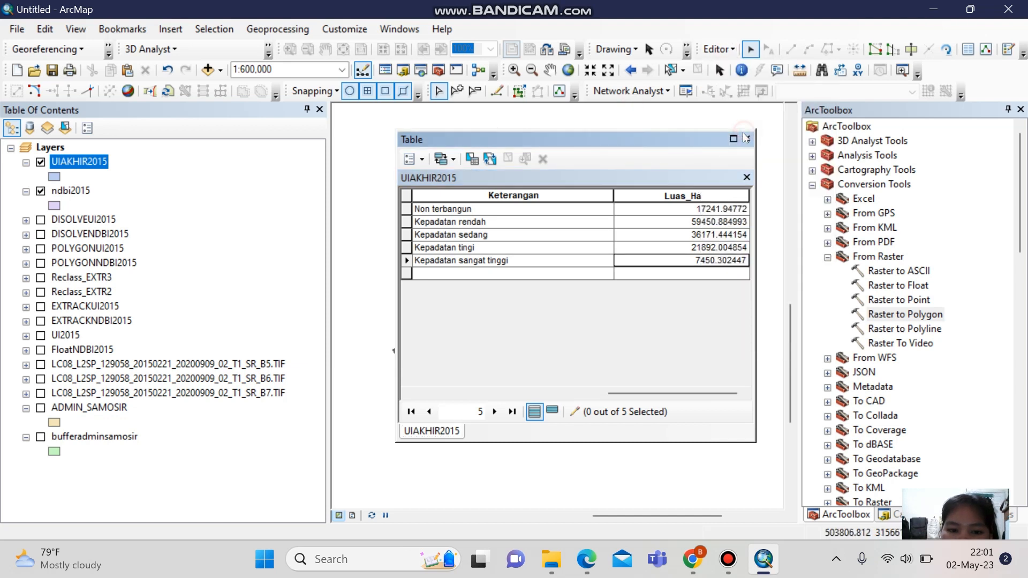
click(747, 138)
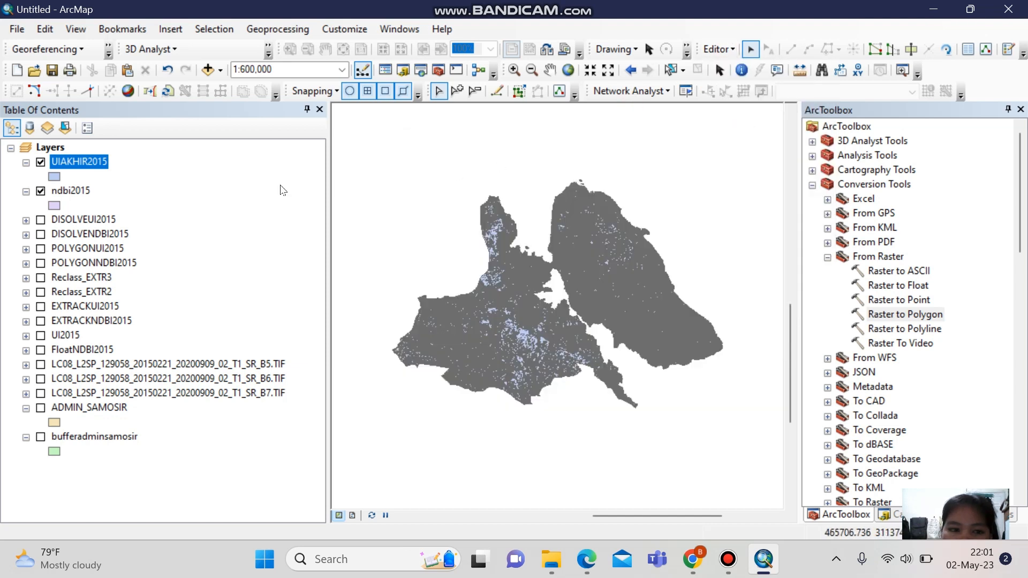
Open the attribute table of the ndbi2015 layer and stop the current editing session so fields can be added.
right_click(63, 194)
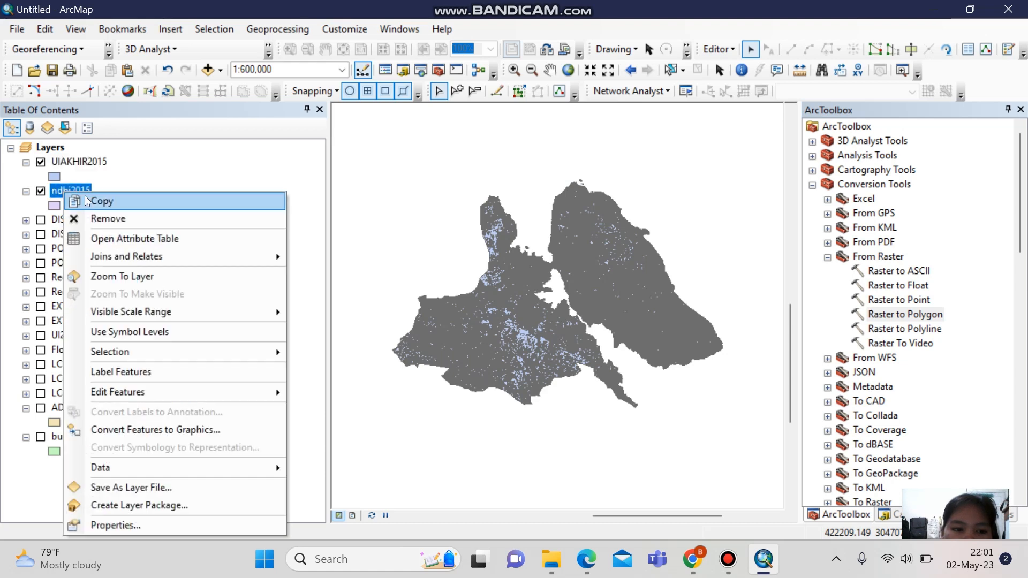
click(131, 241)
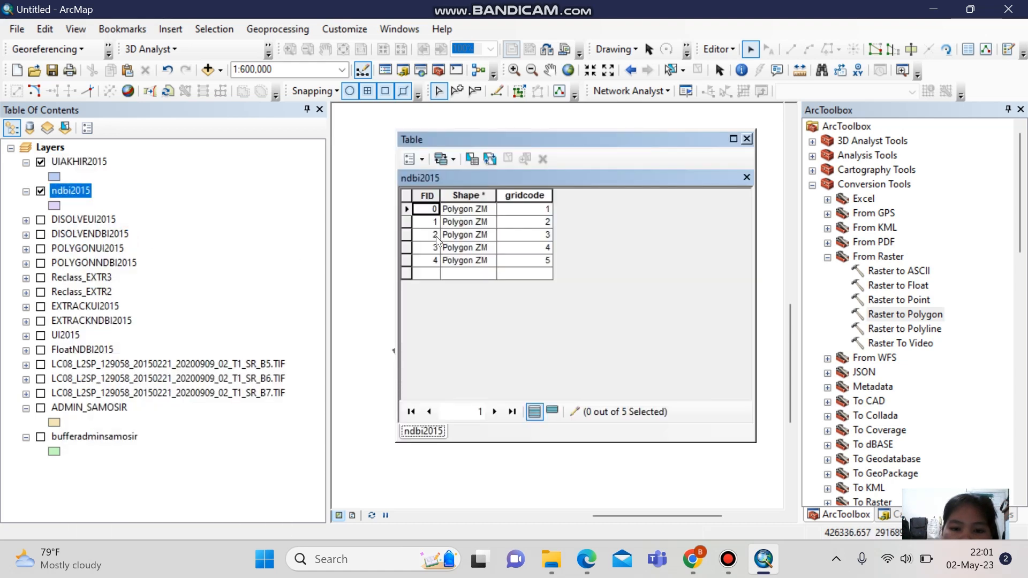
click(422, 159)
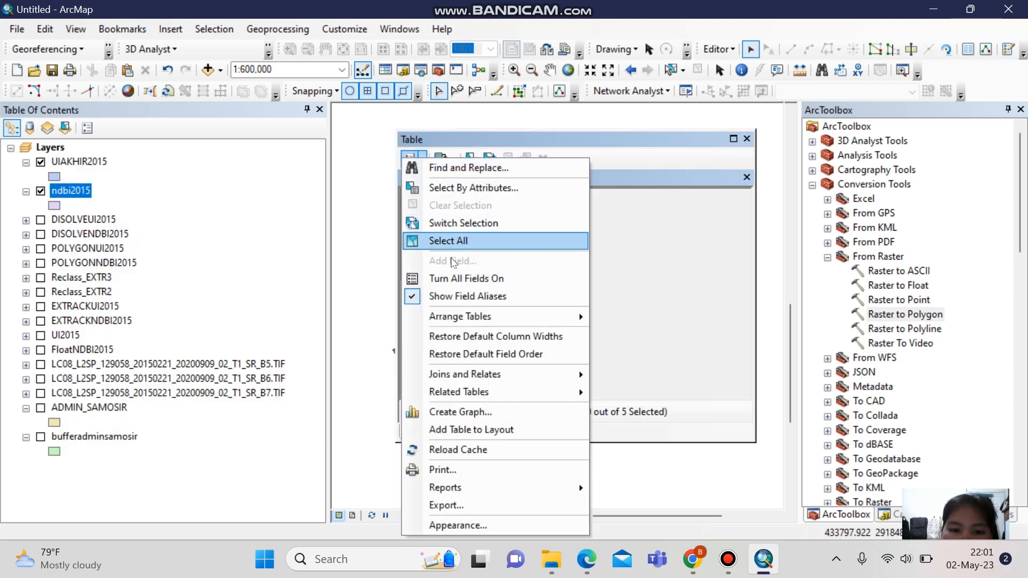
click(720, 51)
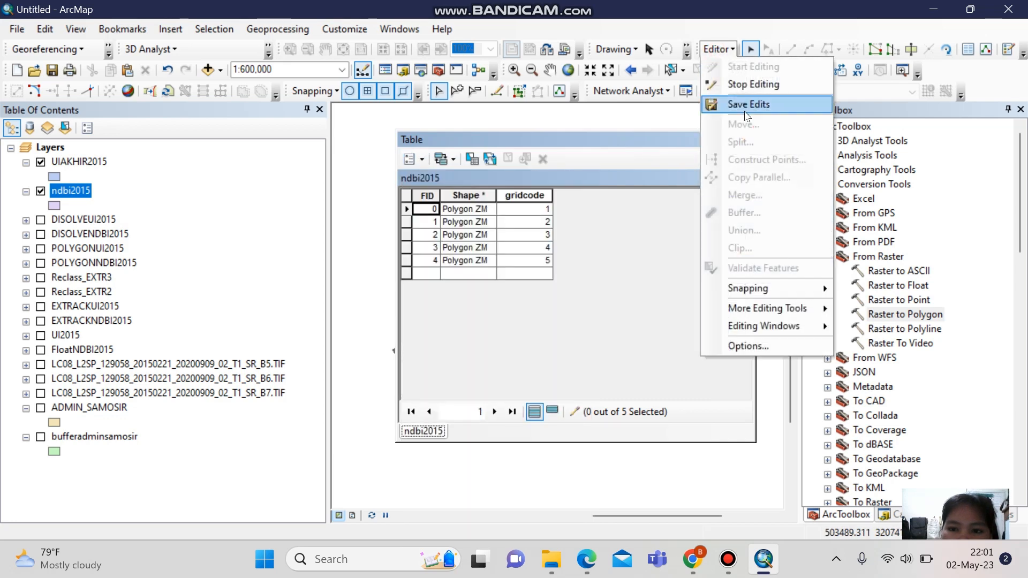
click(737, 85)
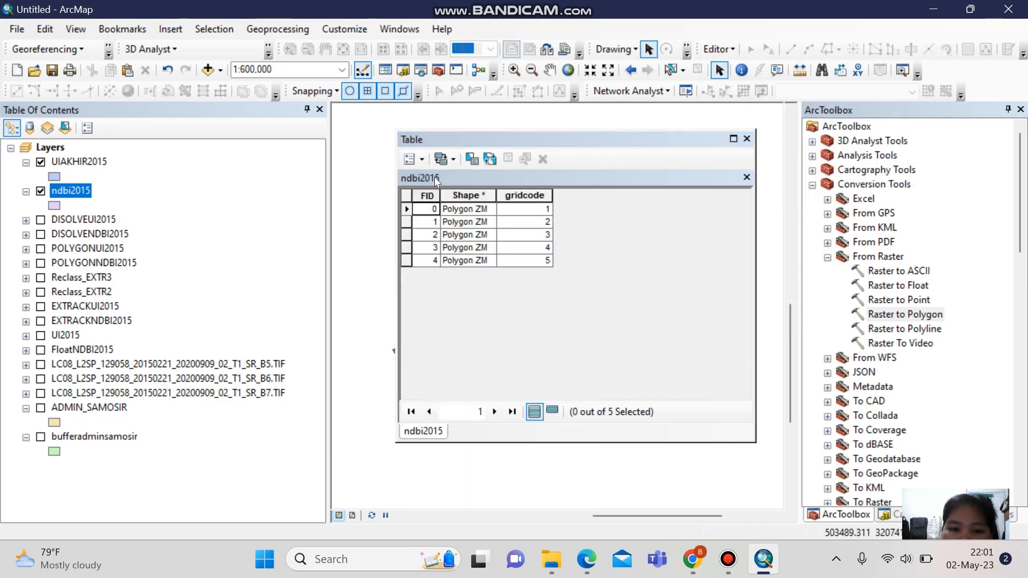
Add a field named Keterangan of type Text to the ndbi2015 attribute table.
click(422, 159)
click(476, 255)
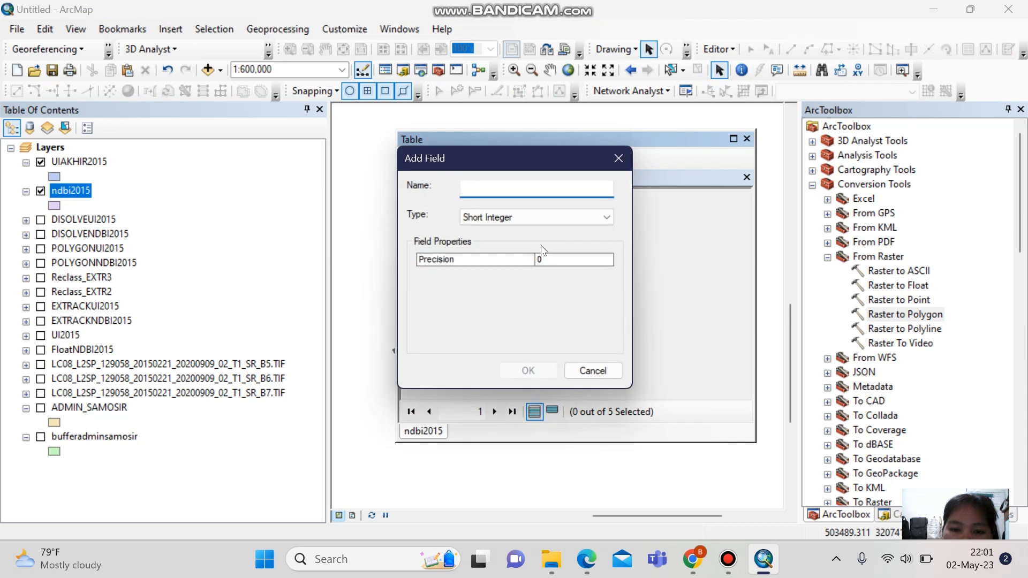
key(Caps_Lock)
text(K)
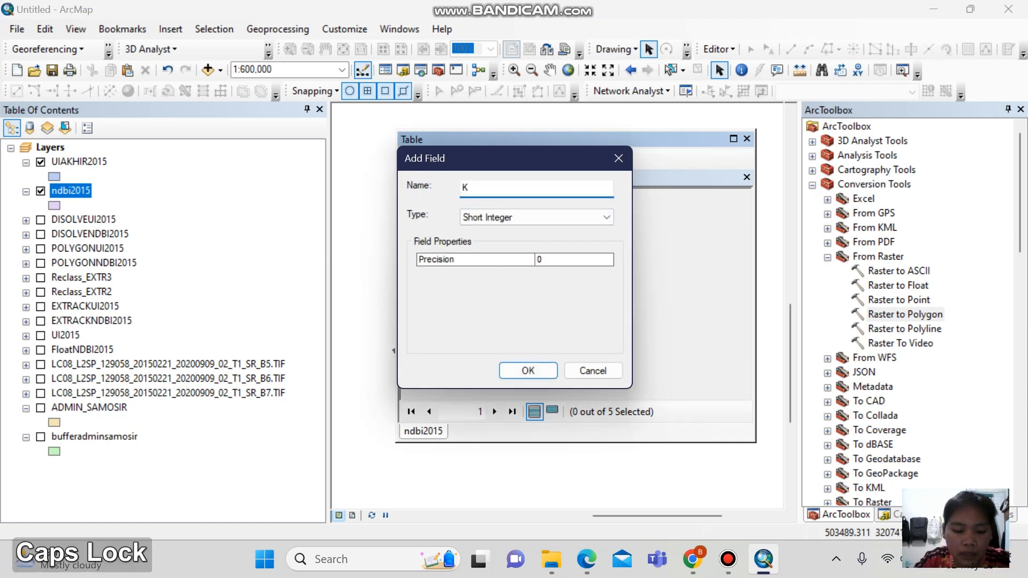
text(eterangan)
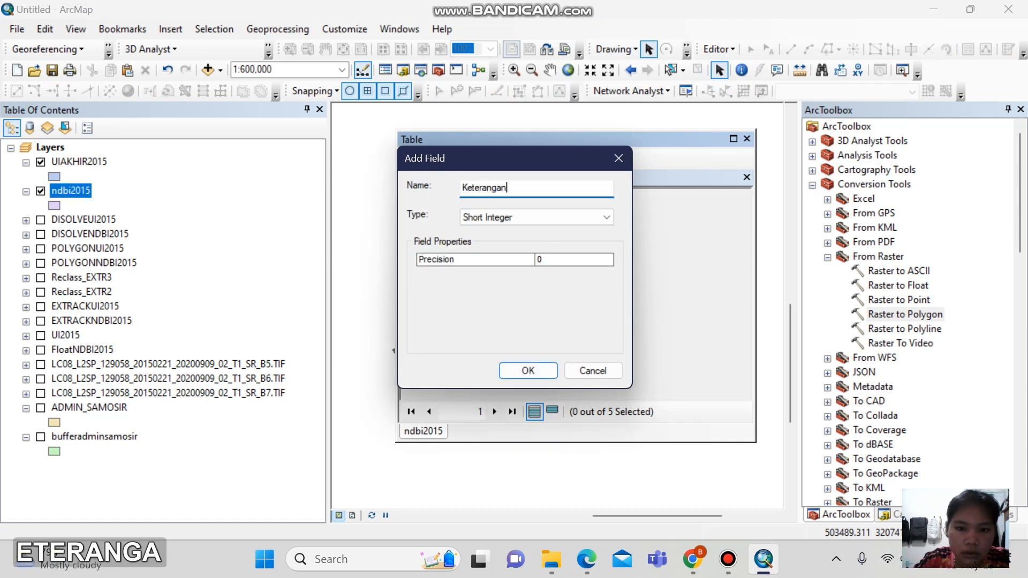
click(472, 218)
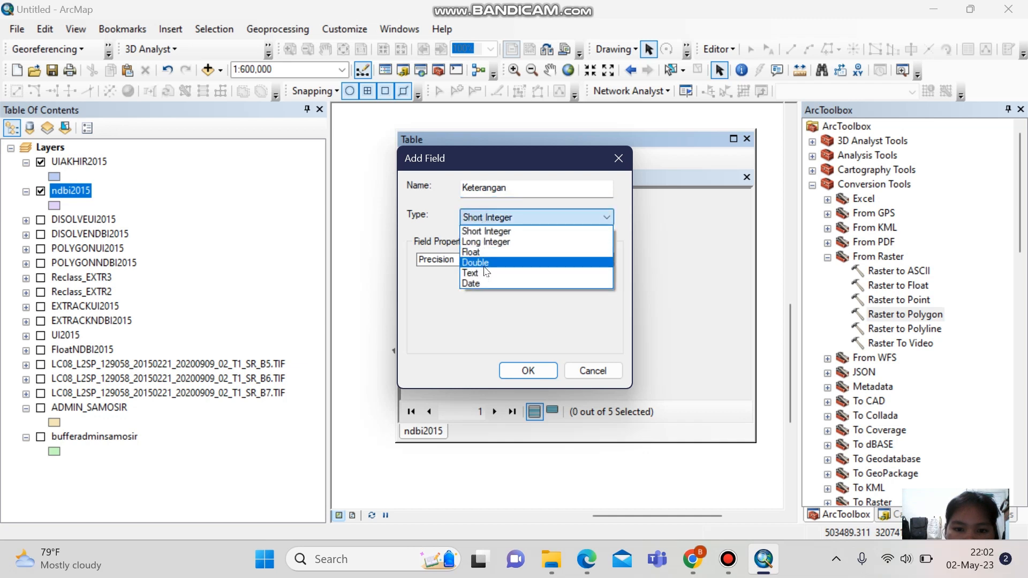
click(485, 273)
click(539, 376)
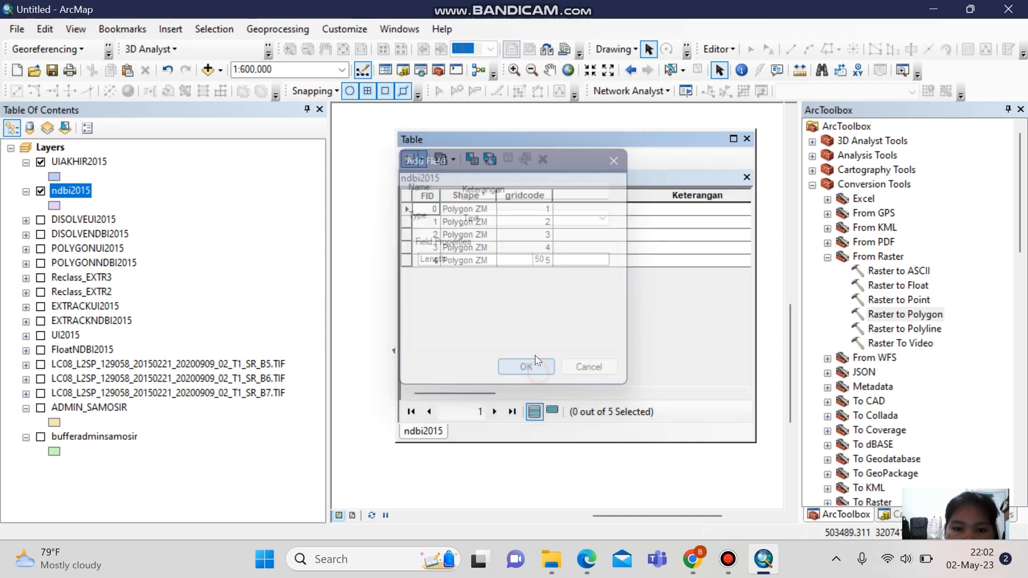
Narrow the Keterangan column so it fits beside the gridcode column in the ndbi2015 table.
drag(474, 395, 664, 395)
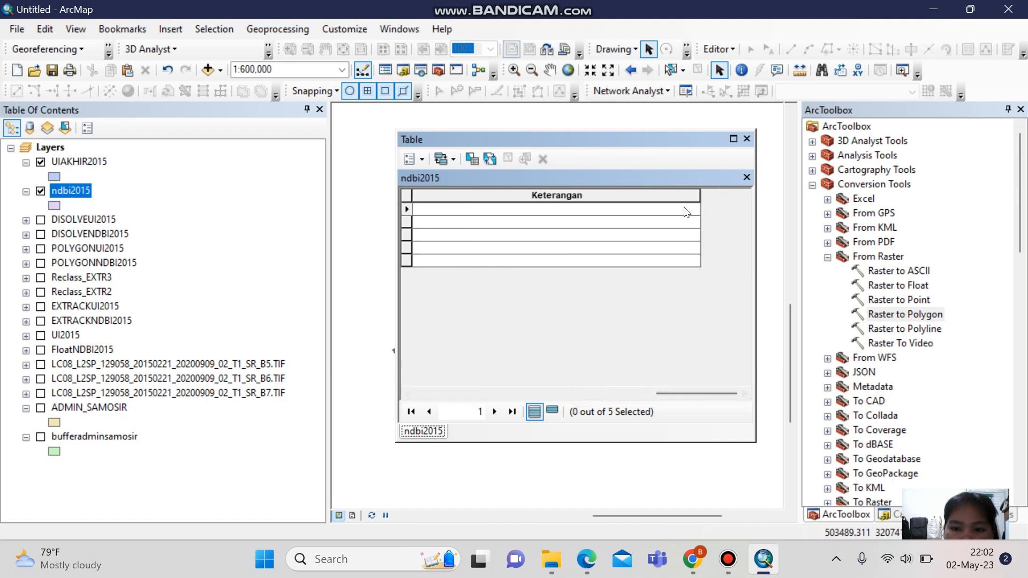
drag(700, 195, 632, 195)
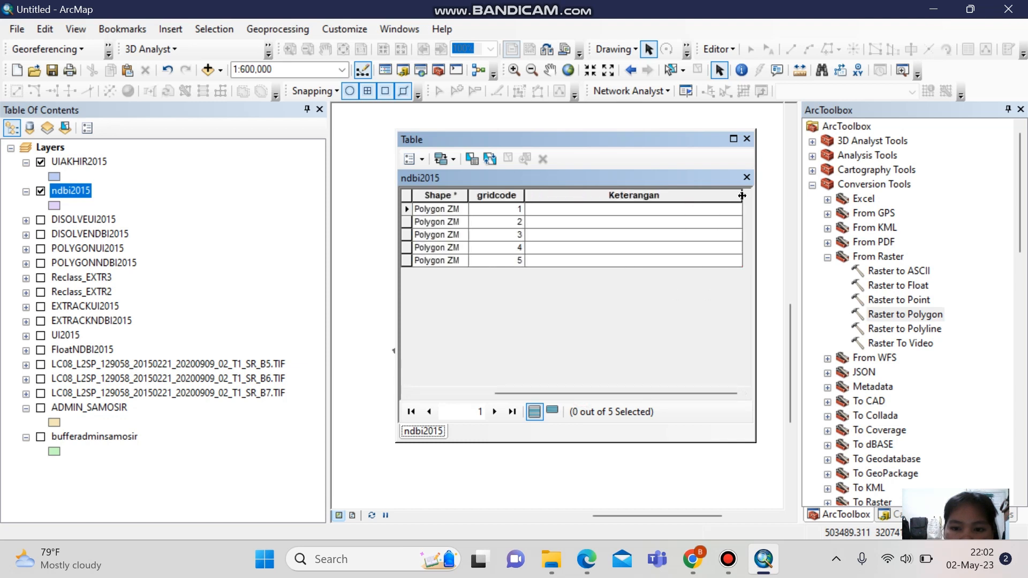
drag(742, 195, 723, 195)
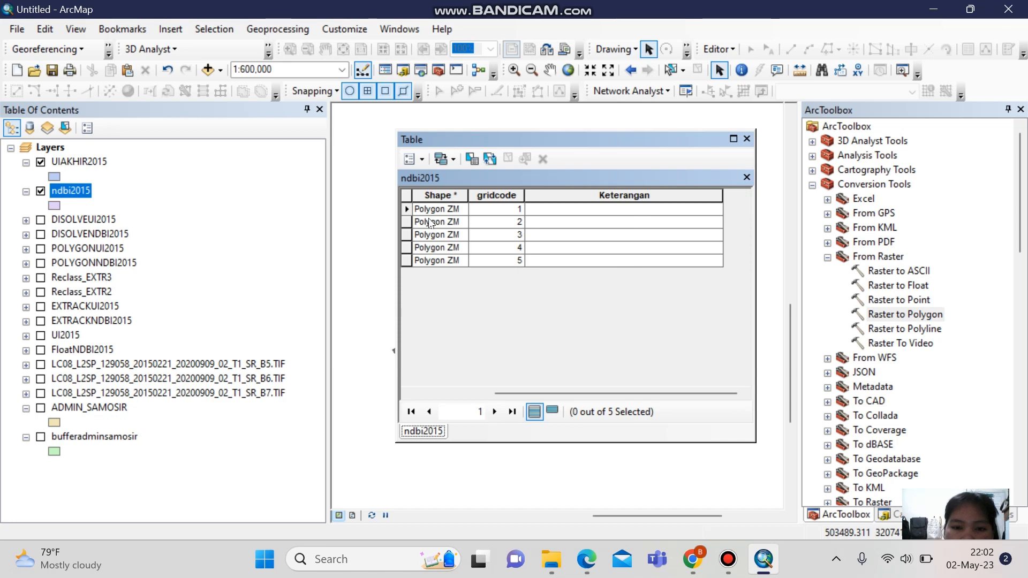
Add a field named Luas_Ha of type Double to the ndbi2015 attribute table.
click(424, 159)
click(455, 259)
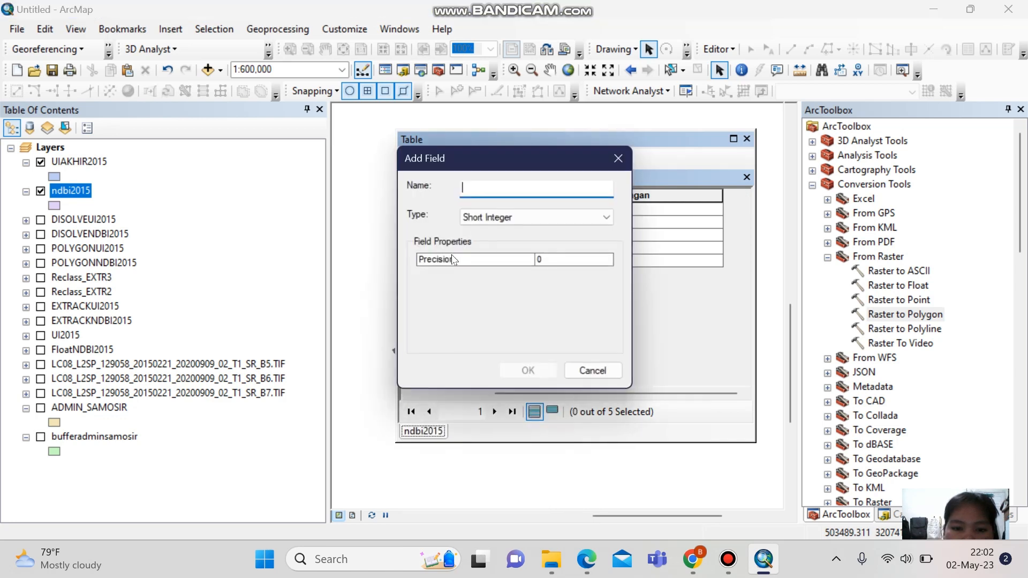
key(Caps_Lock)
text(L)
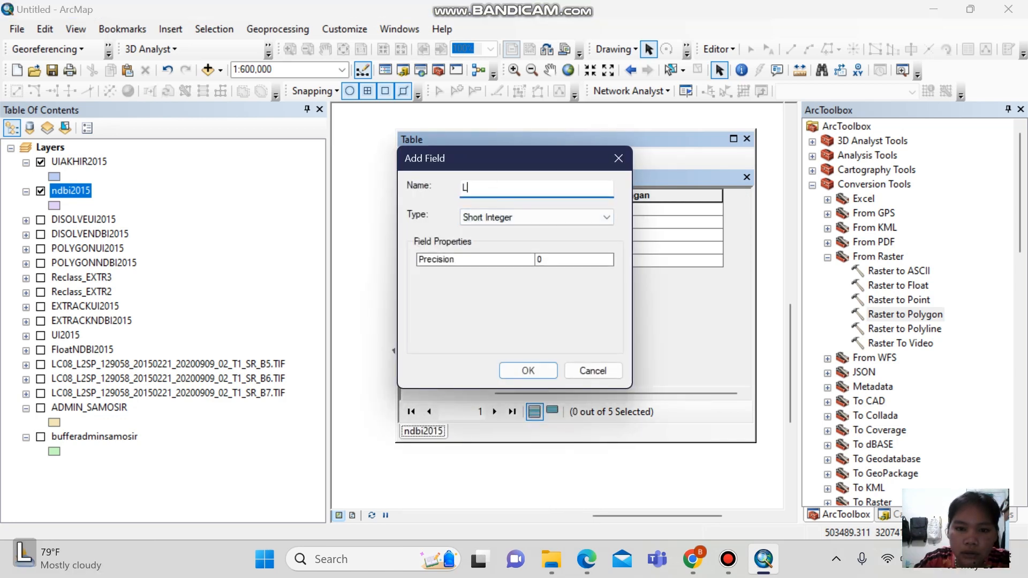
text(uas_)
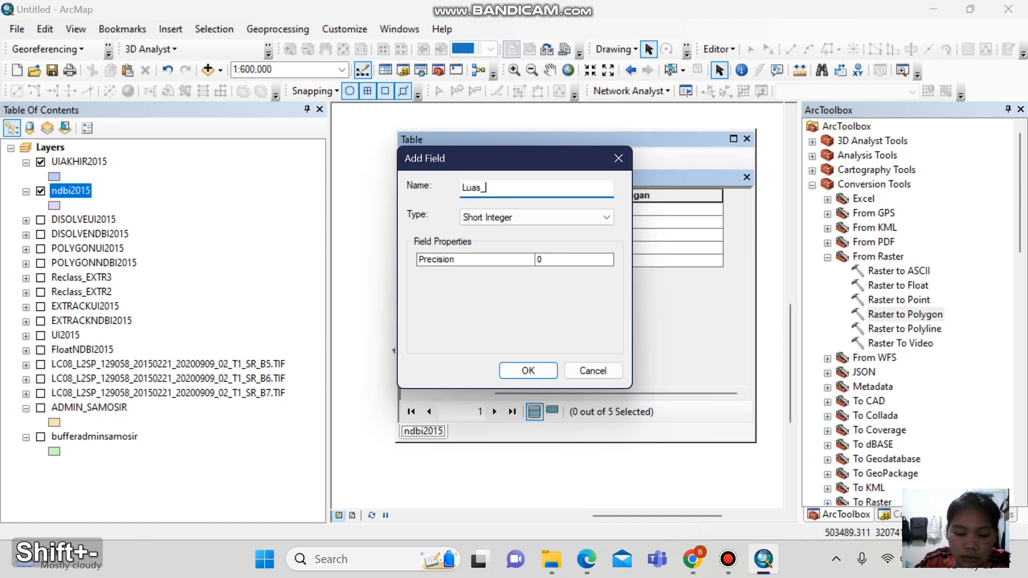
key(Caps_Lock)
text(Ha)
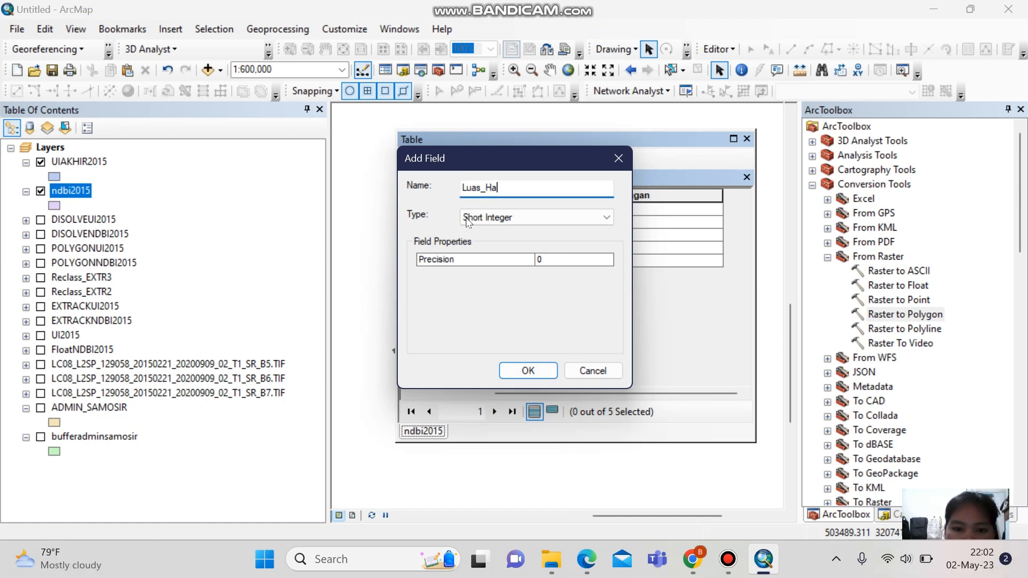
click(501, 217)
click(503, 263)
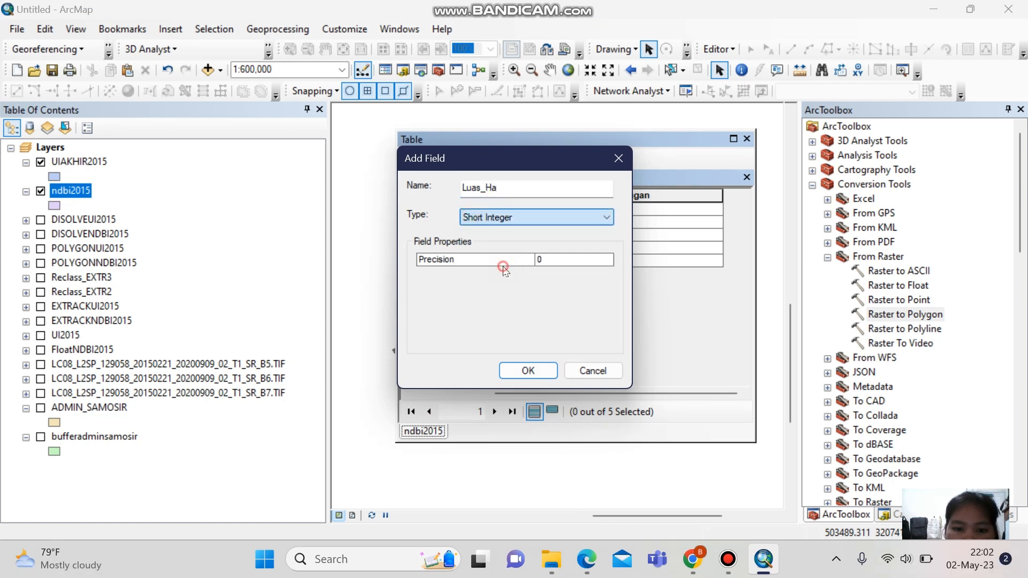
click(540, 372)
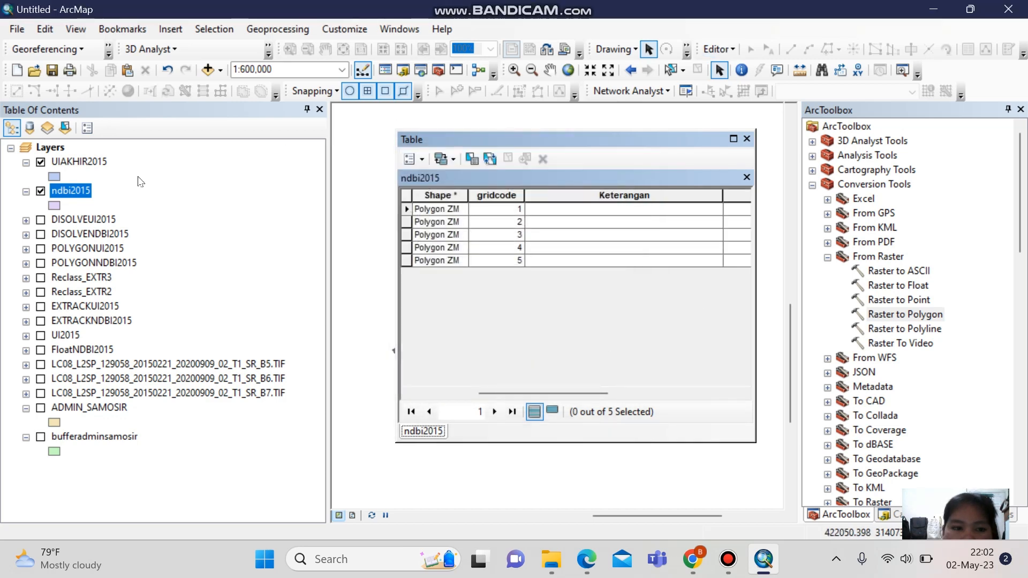
Start an editing session on the ndbi2015 layer, continuing past the spatial reference warnings.
right_click(79, 197)
mouse_move(171, 396)
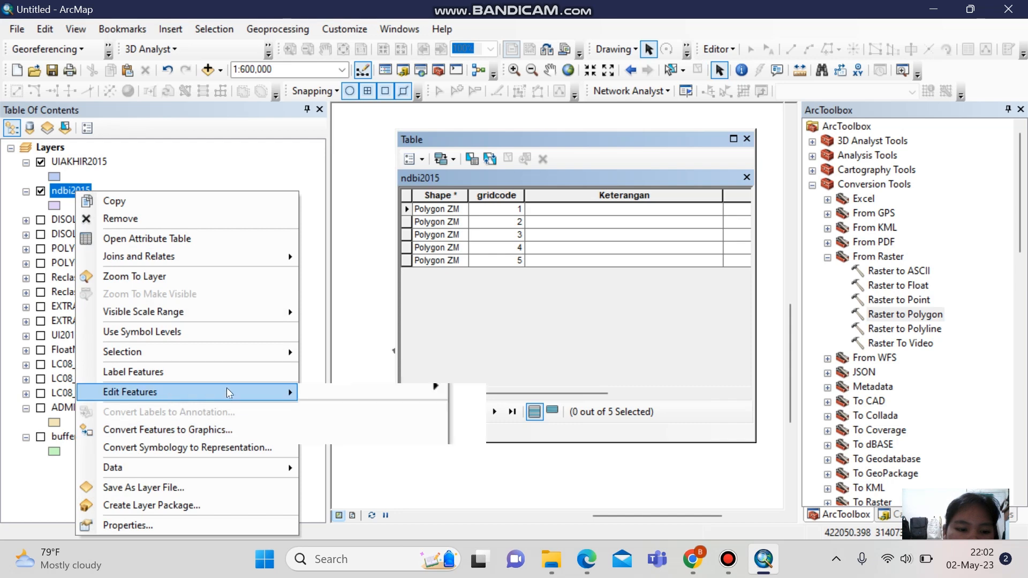
click(363, 395)
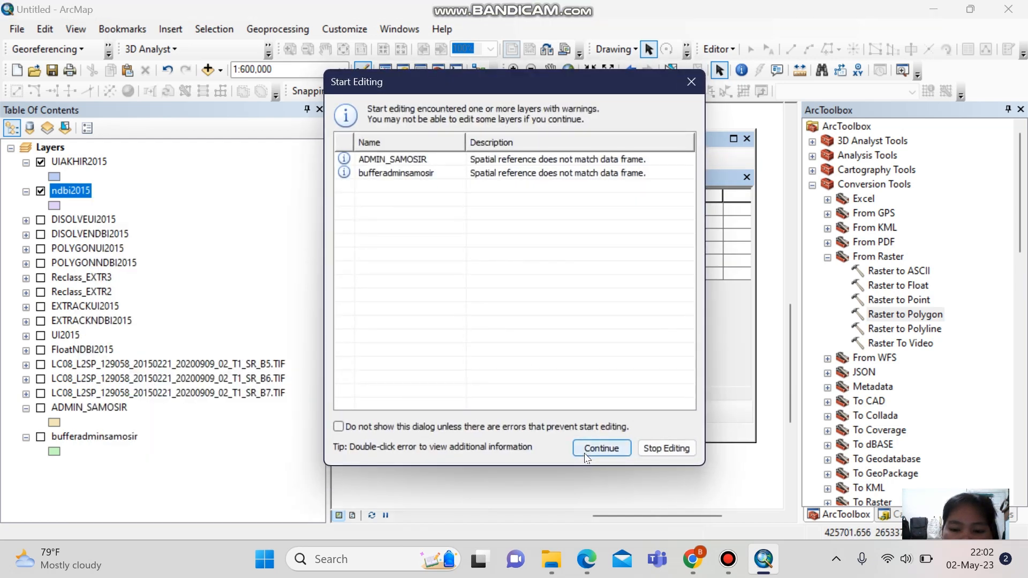
click(586, 455)
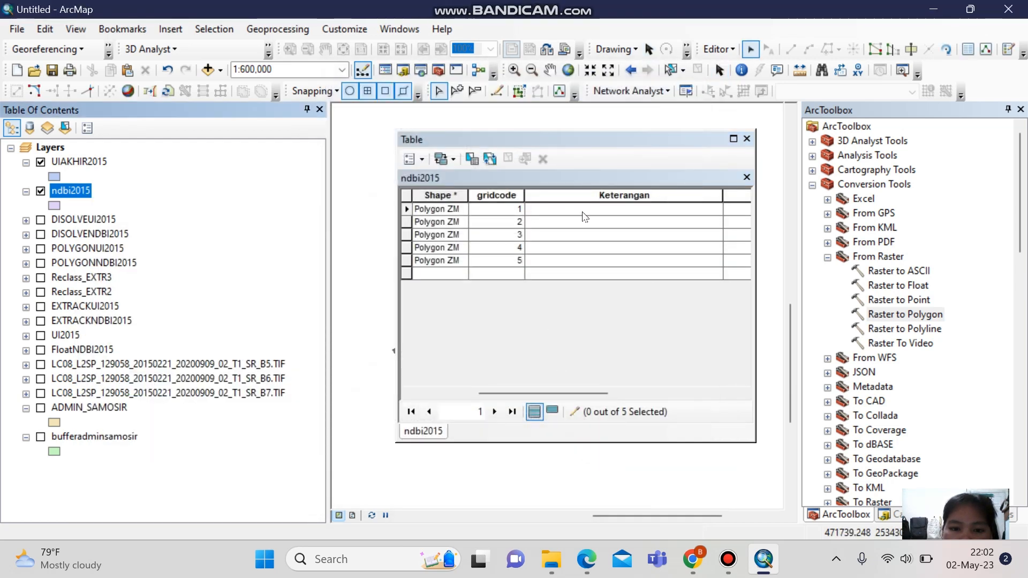
Enter the Keterangan values "Non terbangun" for gridcode 1 and "Kepadatan rendah" for gridcode 2 in ndbi2015.
click(593, 211)
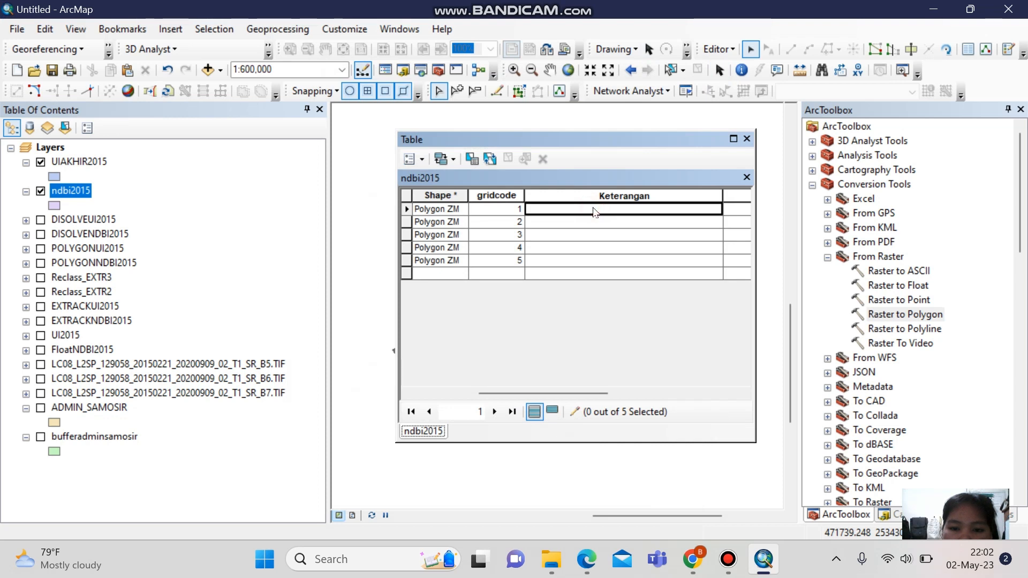
click(586, 209)
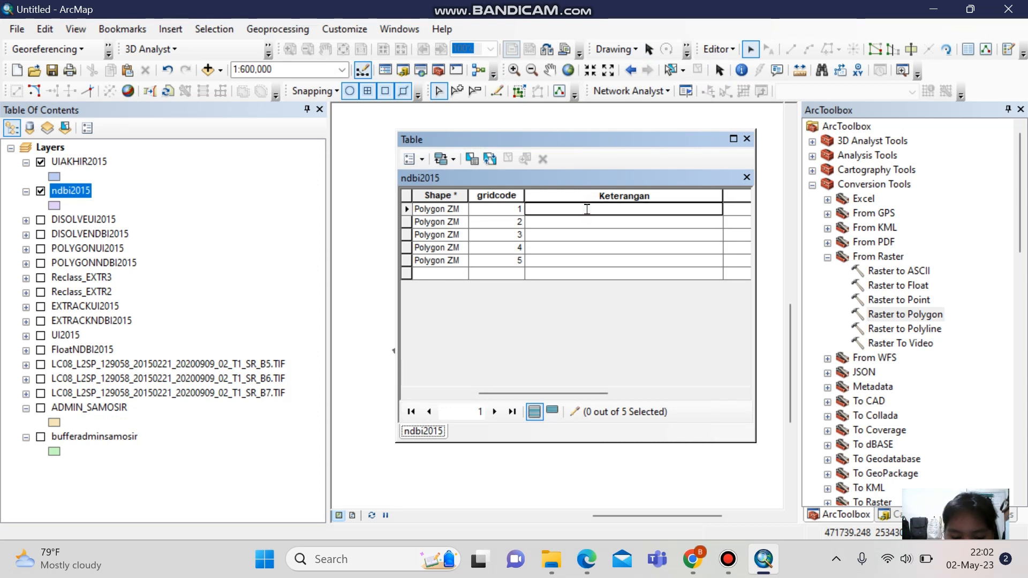
key(Caps_Lock)
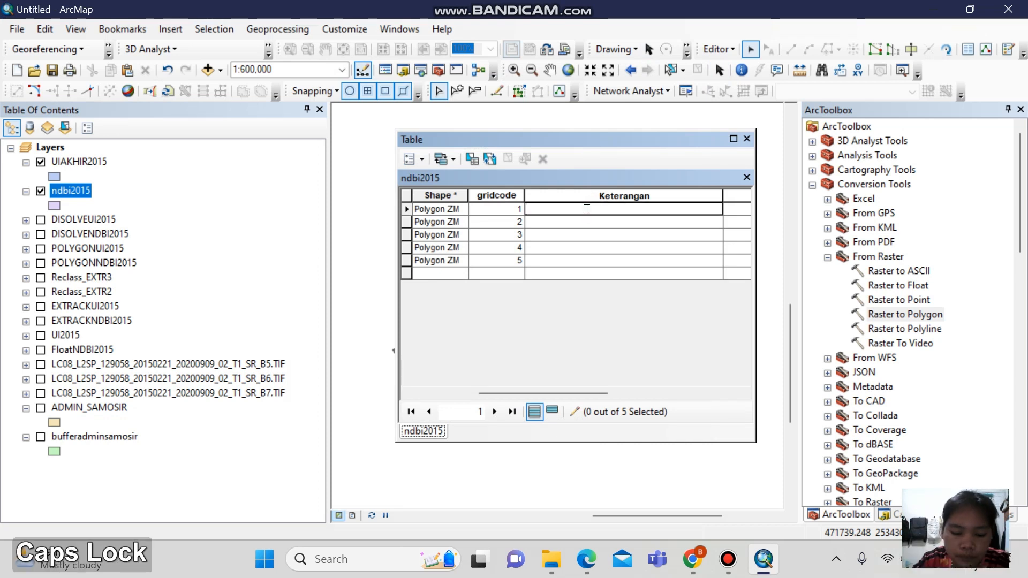
text(Non terbangun)
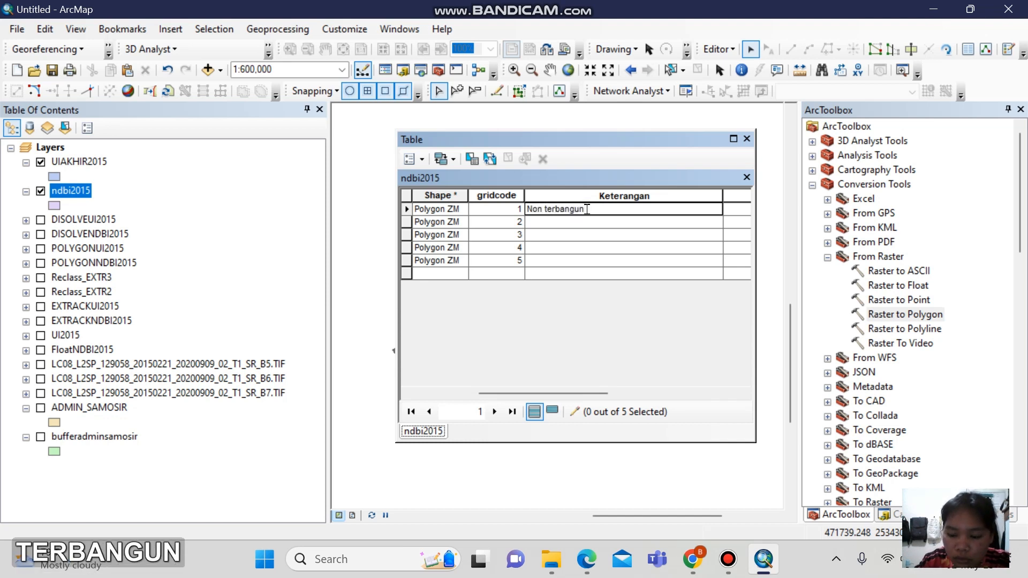
key(Return)
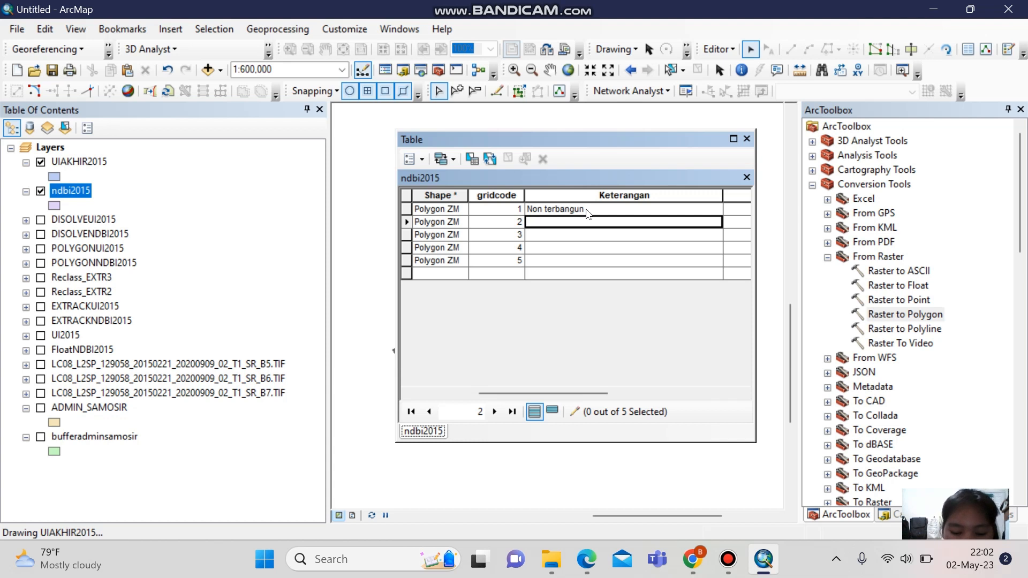
key(Caps_Lock)
text(Kepa)
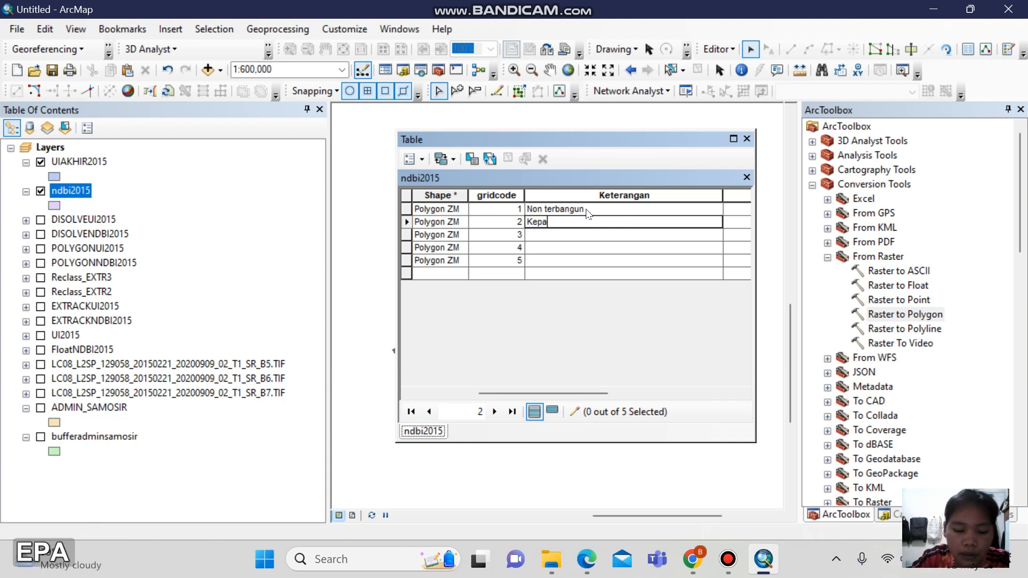
text(datan)
key(Caps_Lock)
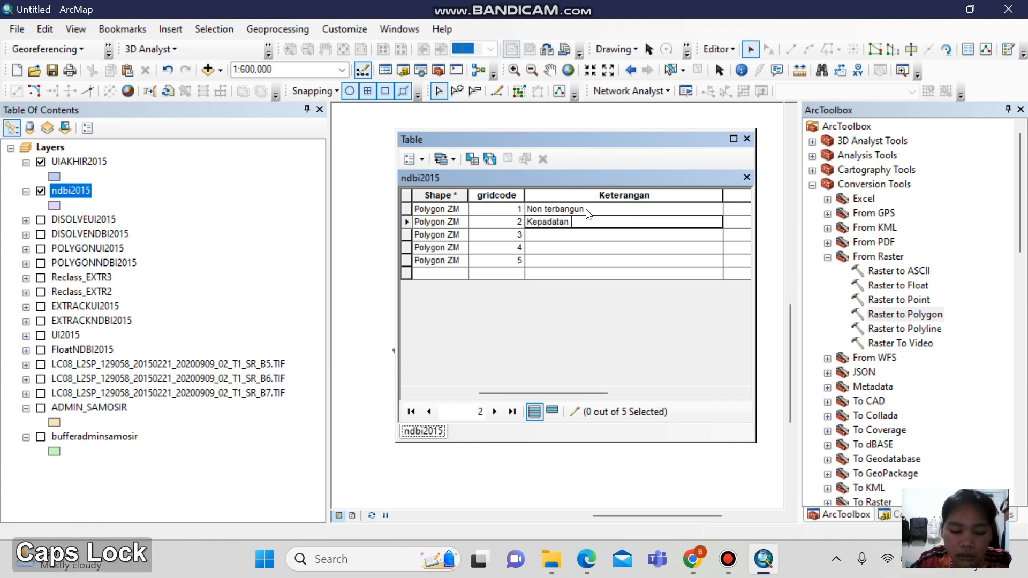
text(rendah)
key(Return)
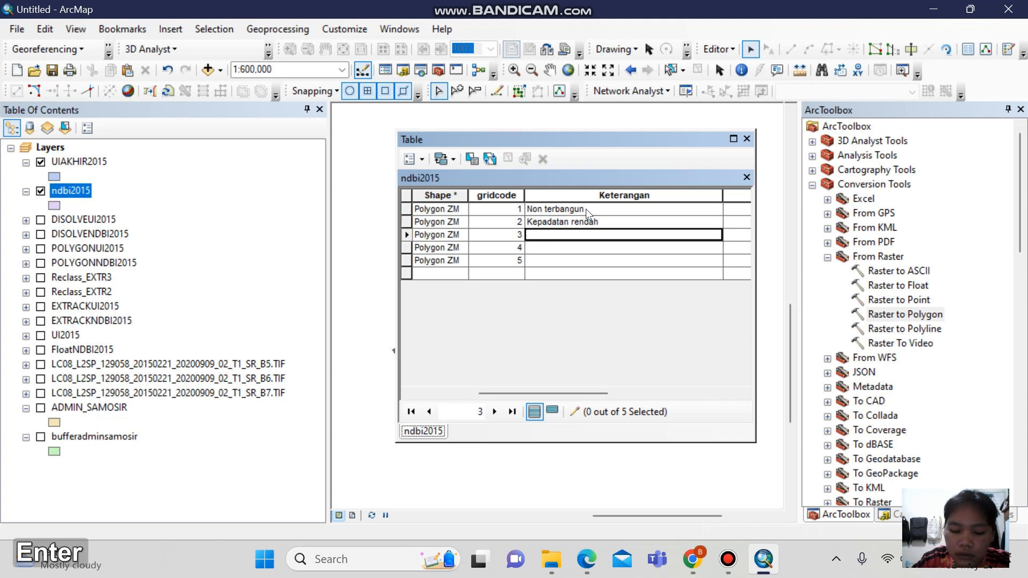
Enter the Keterangan values "Kepadatan sedang", "Kepadatan tinggi" and "Kepadatan sangat tinggi" for gridcodes 3, 4 and 5 in ndbi2015.
key(Caps_Lock)
text(Kepadat)
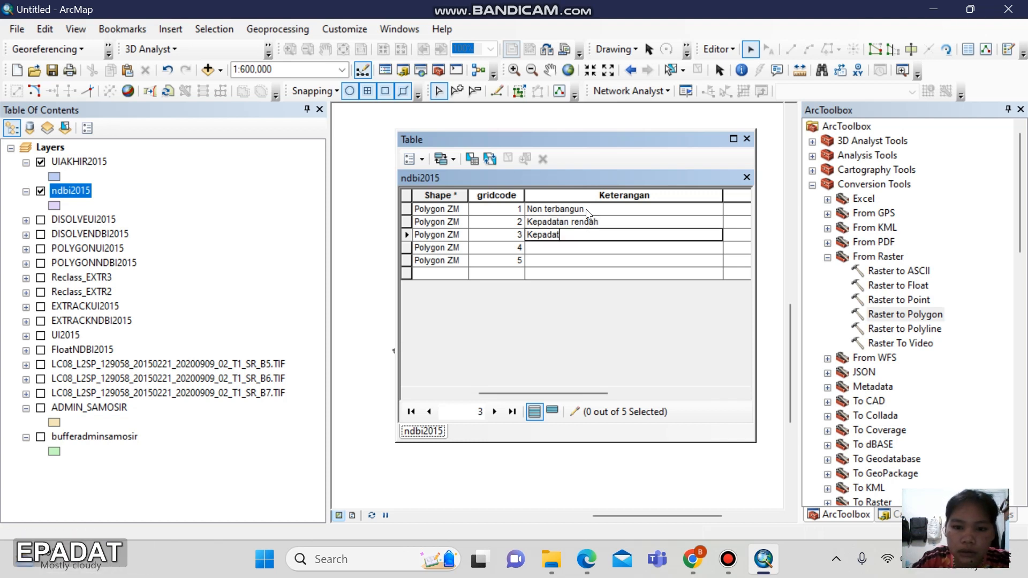
text(an sedan)
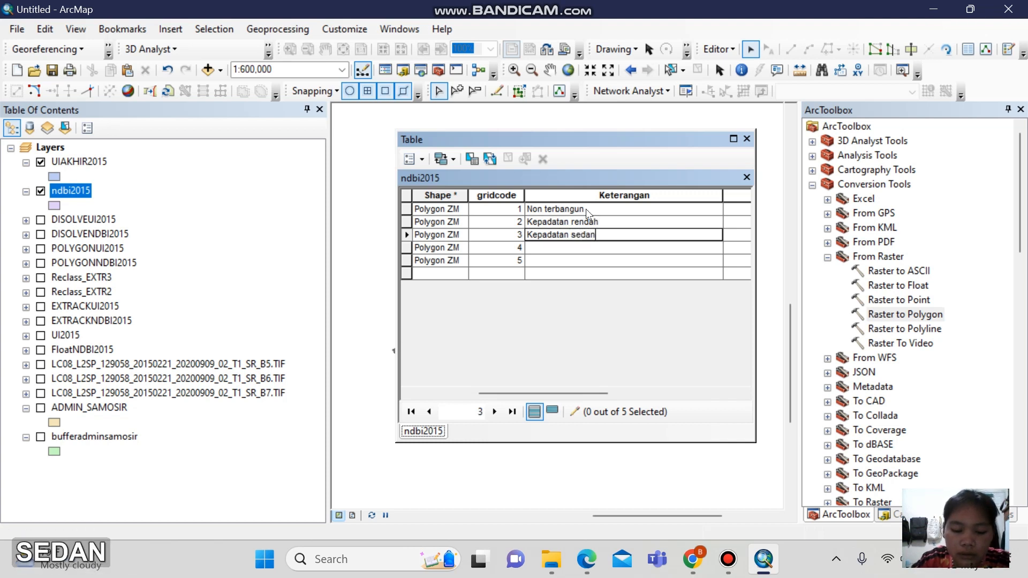
text(g)
key(Return)
key(Caps_Lock)
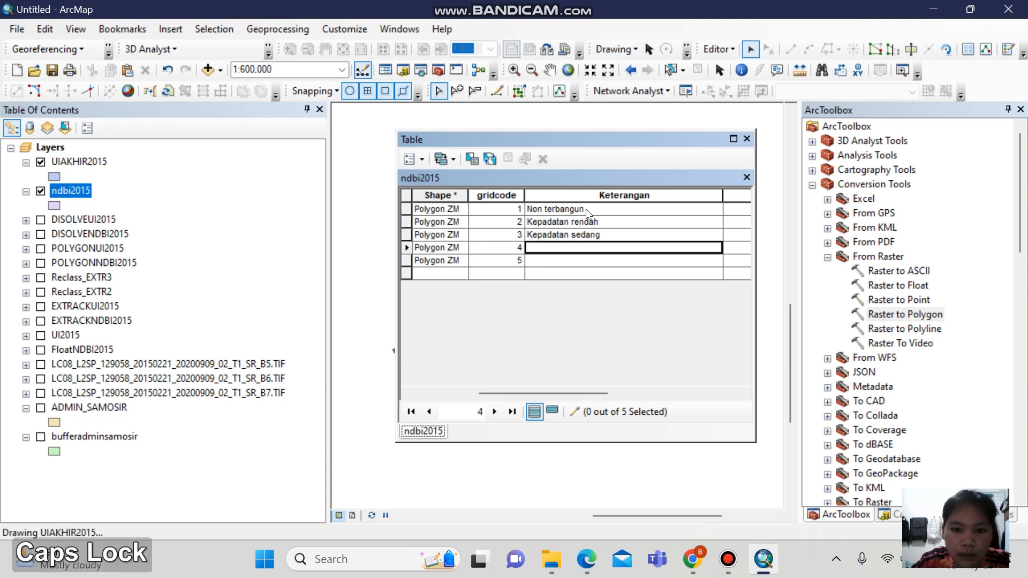
text(Kepada)
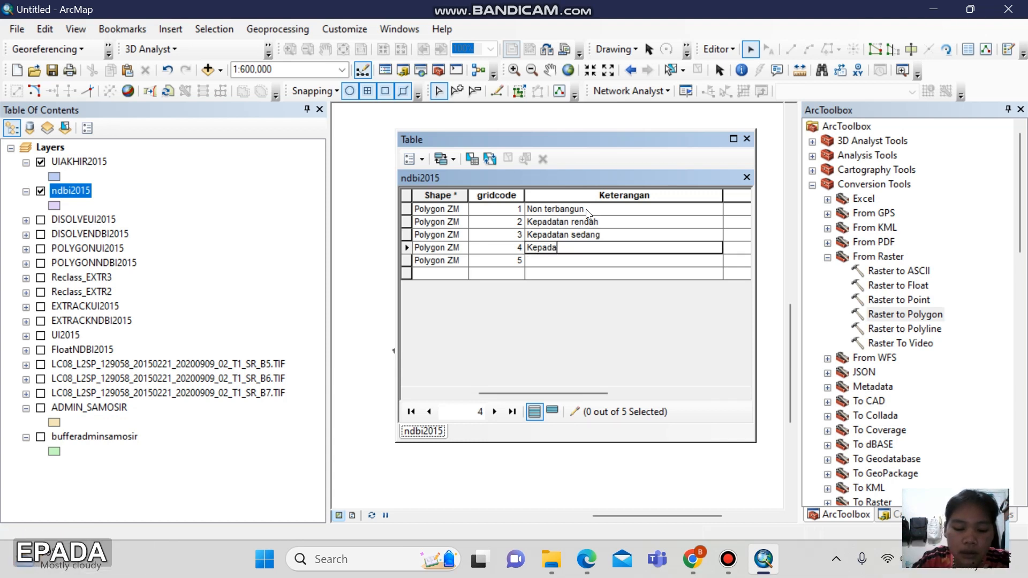
text(tan tinggi)
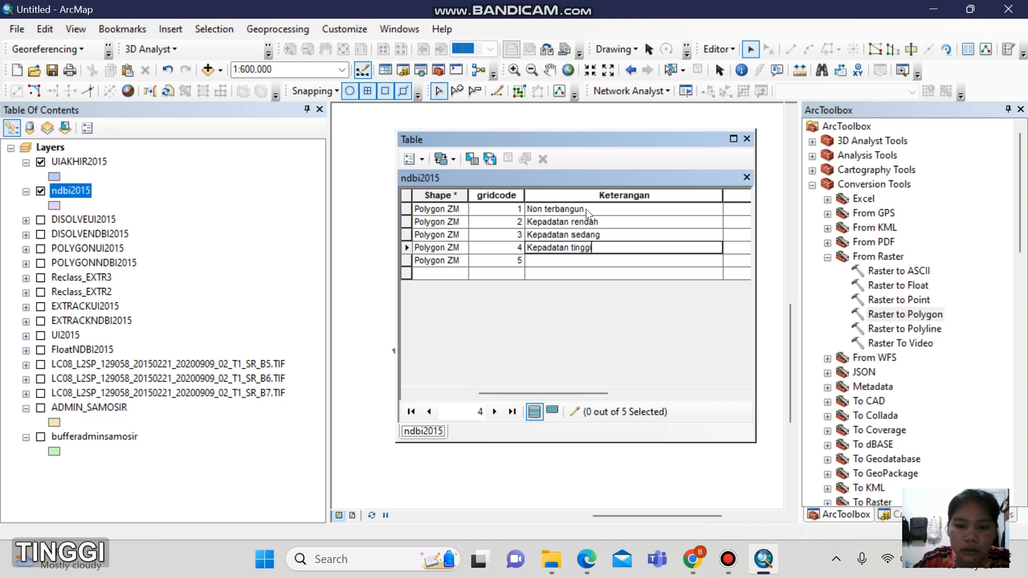
key(Return)
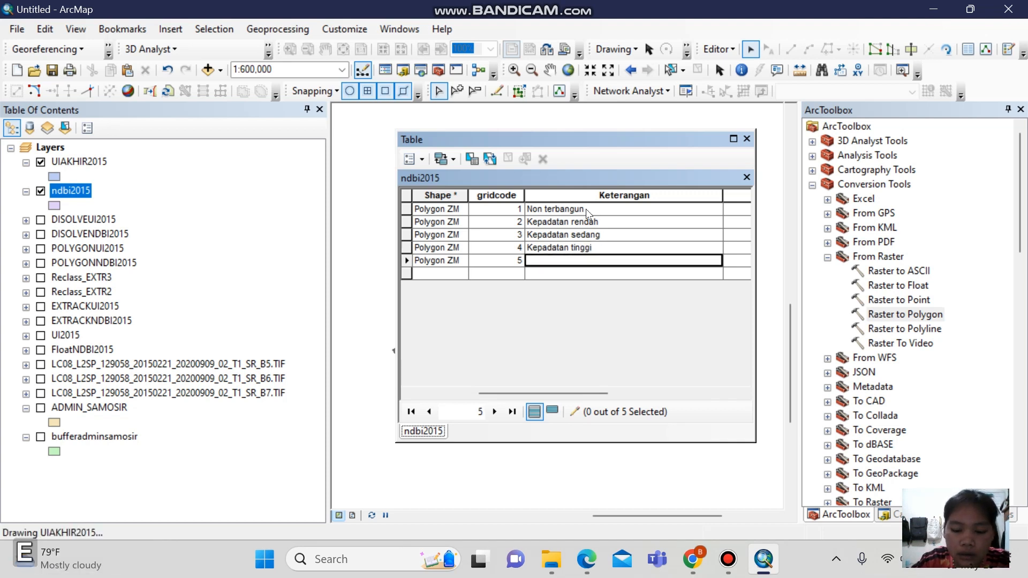
text(Kepadatan)
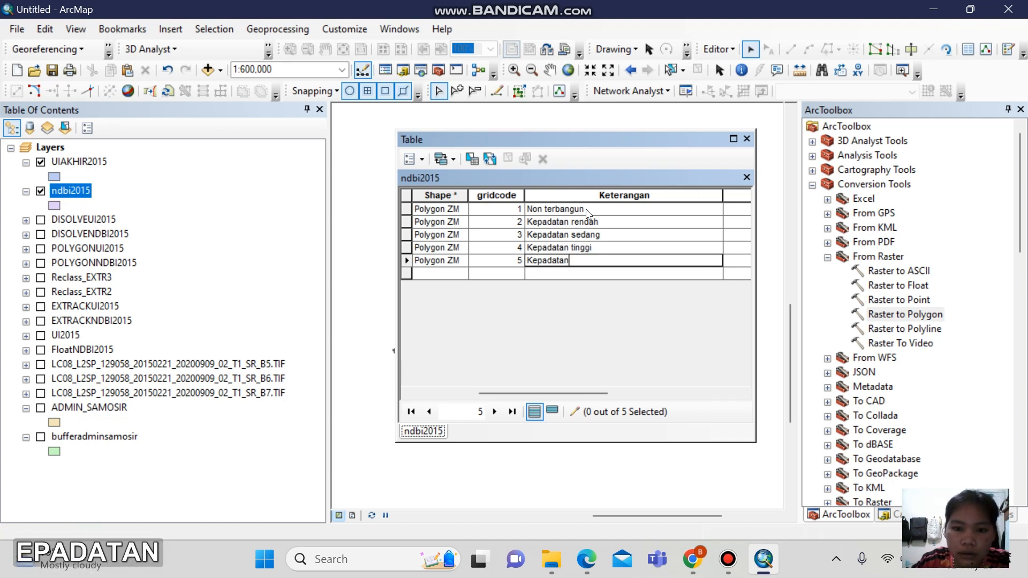
text( sangat tinggi)
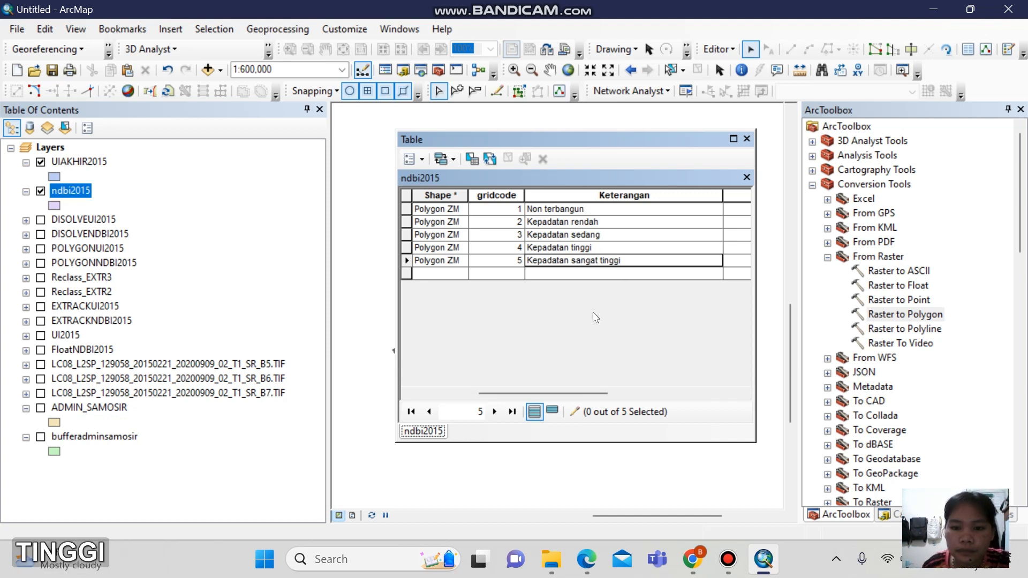
Calculate the polygon areas in hectares into the Luas_Ha field of ndbi2015 and close the attribute table.
click(645, 394)
click(665, 196)
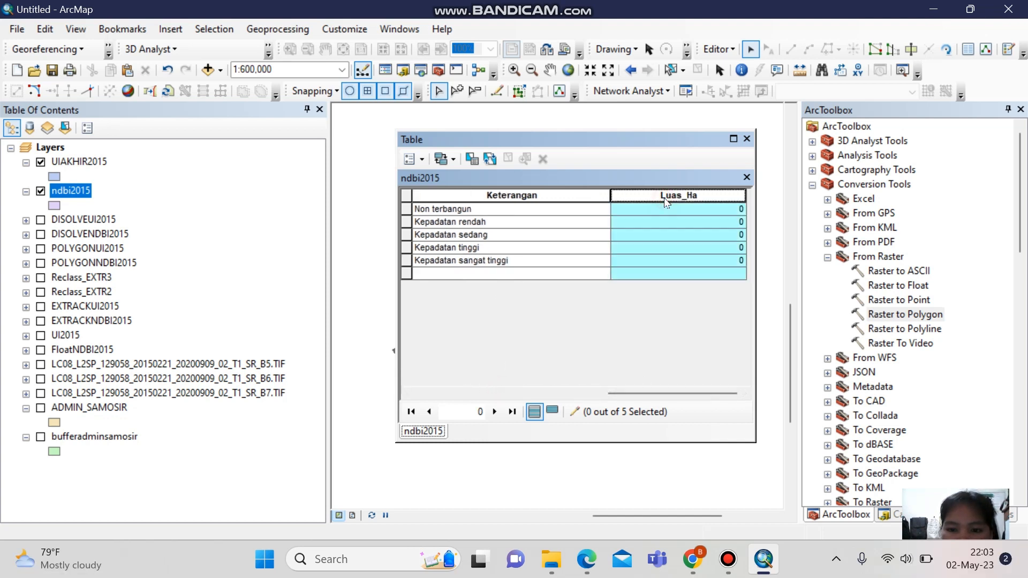
right_click(665, 201)
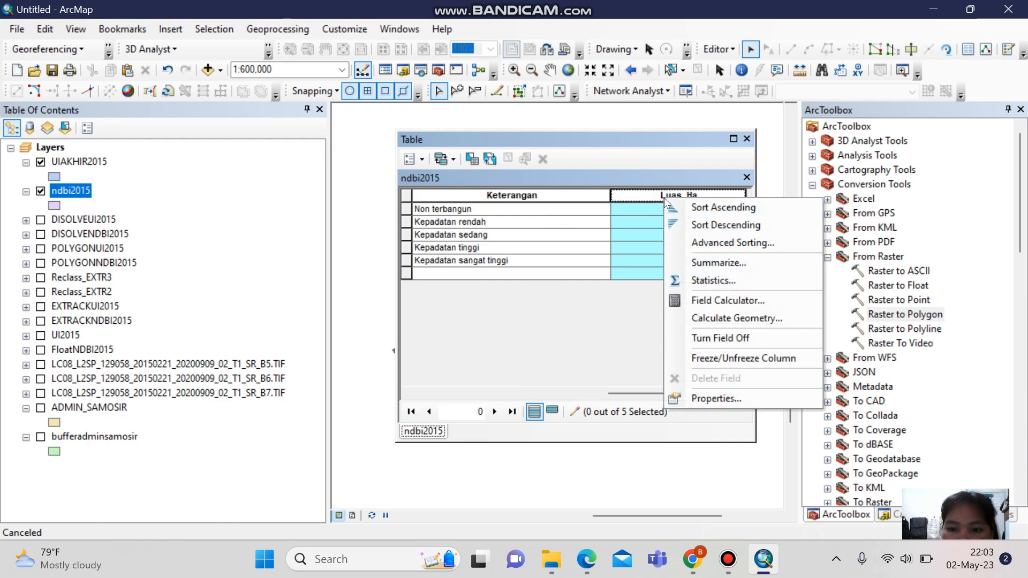
click(722, 320)
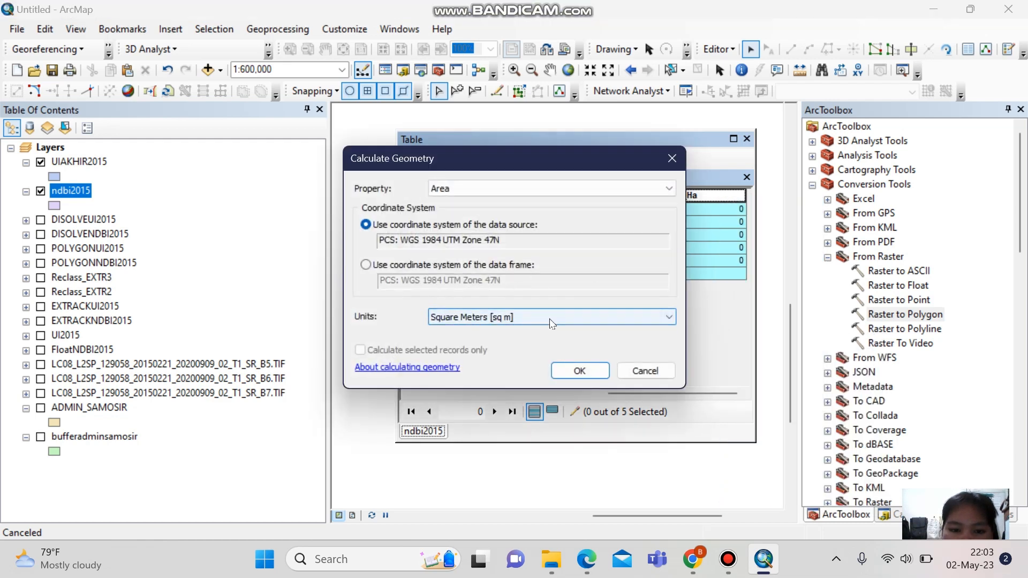
click(566, 318)
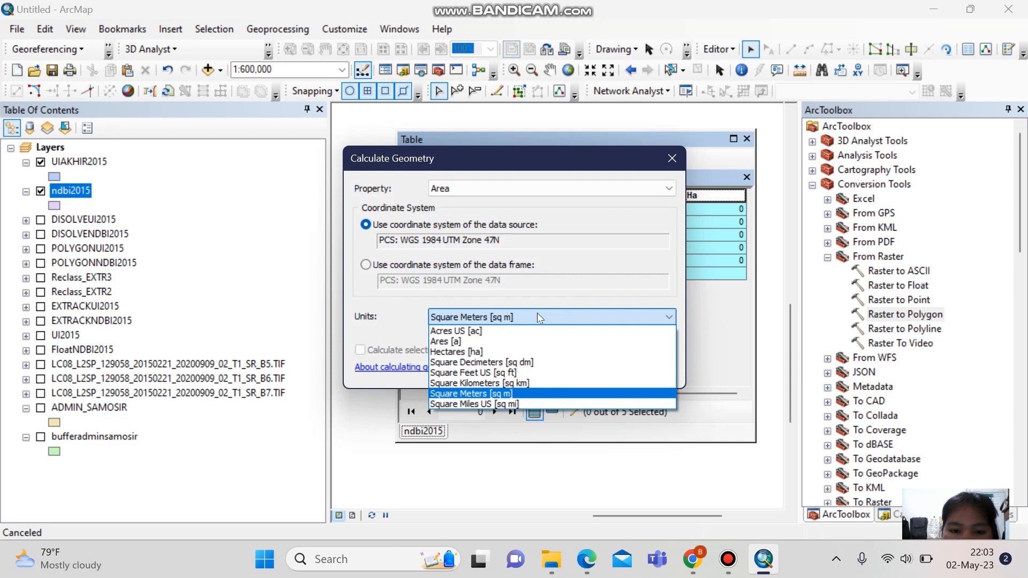
click(466, 351)
click(580, 371)
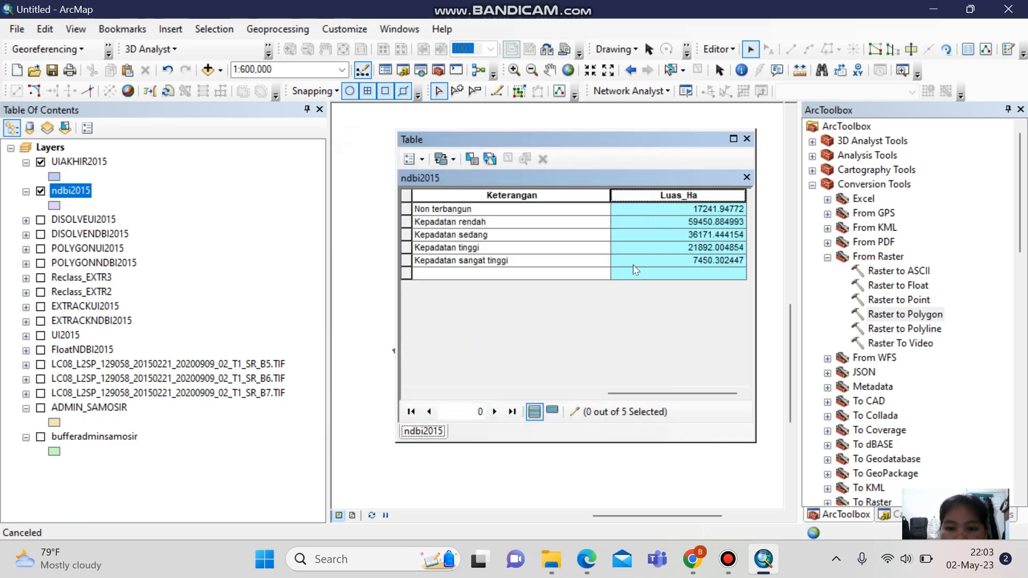
click(633, 261)
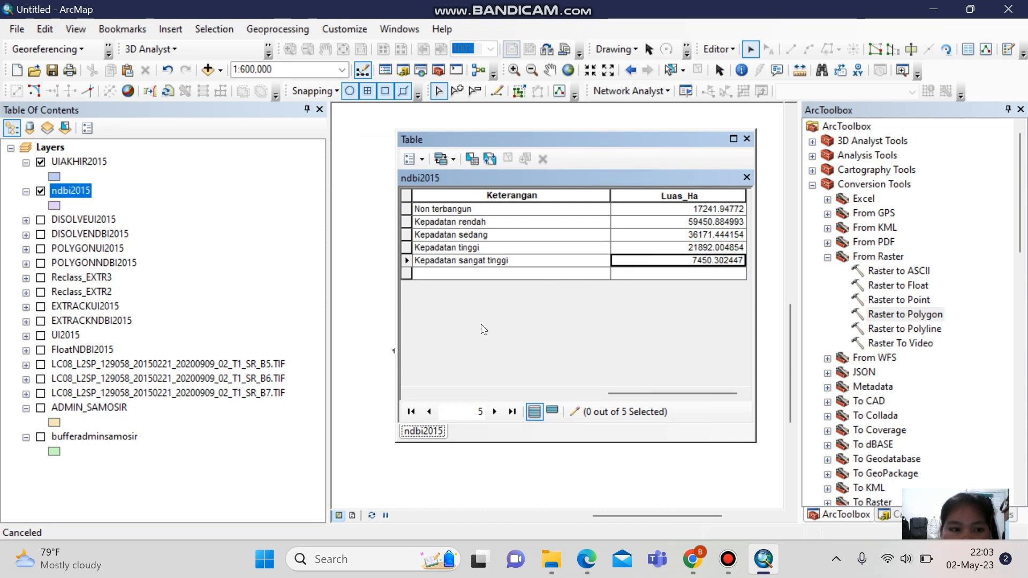
click(746, 139)
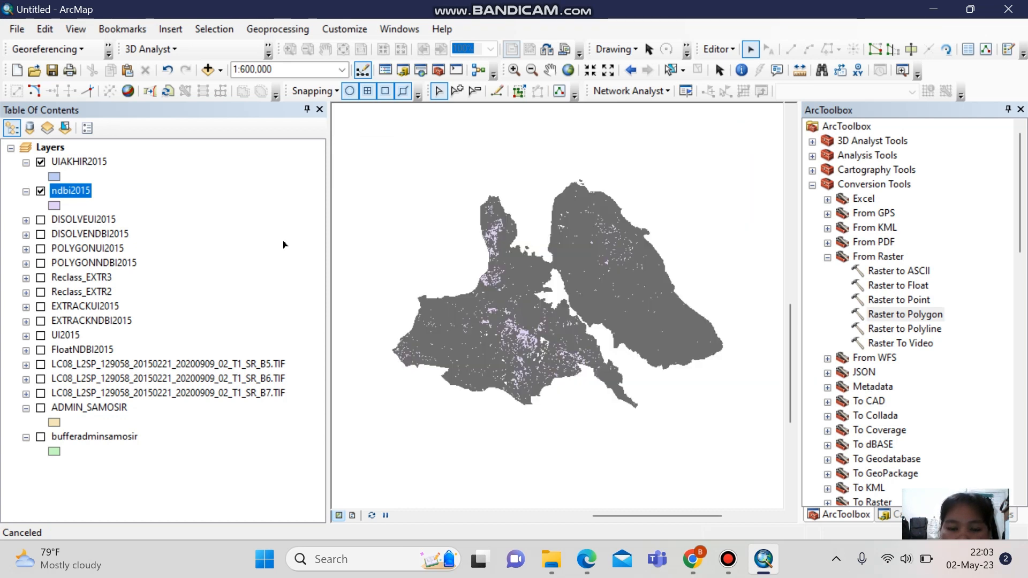
Symbolize the ndbi2015 layer by unique values of the Keterangan field, adding all values and excluding all other values.
right_click(64, 196)
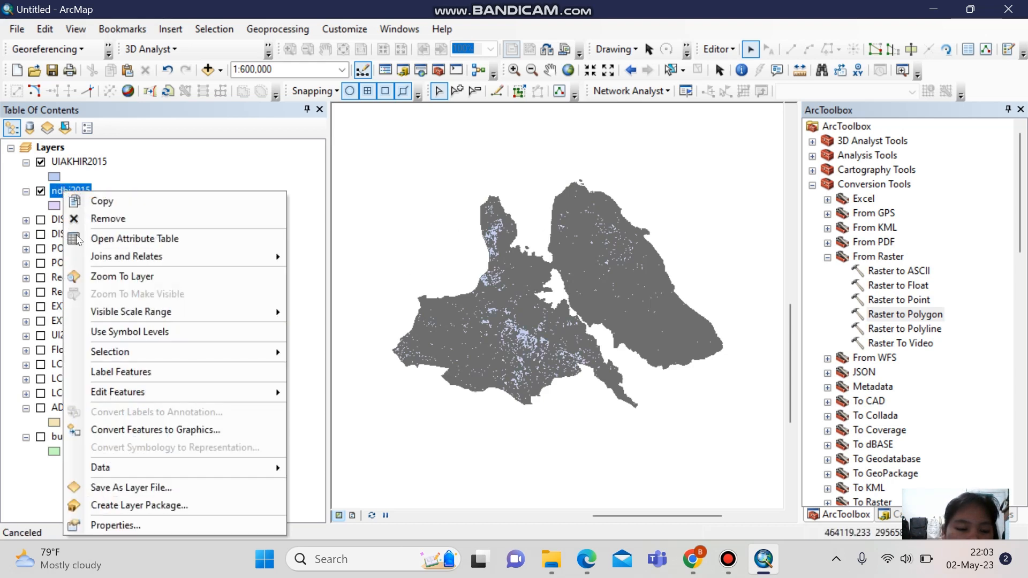
click(147, 523)
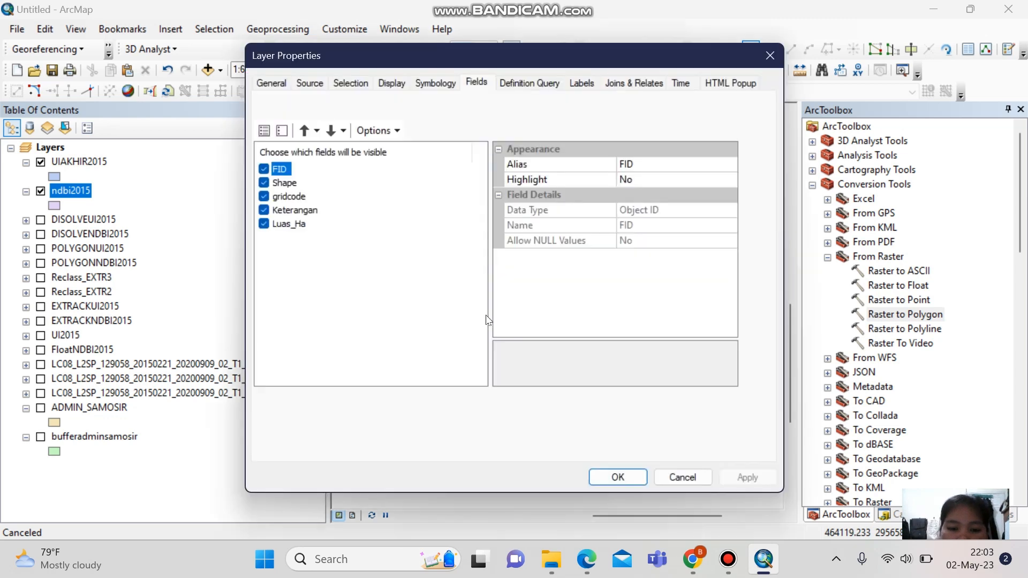
click(436, 86)
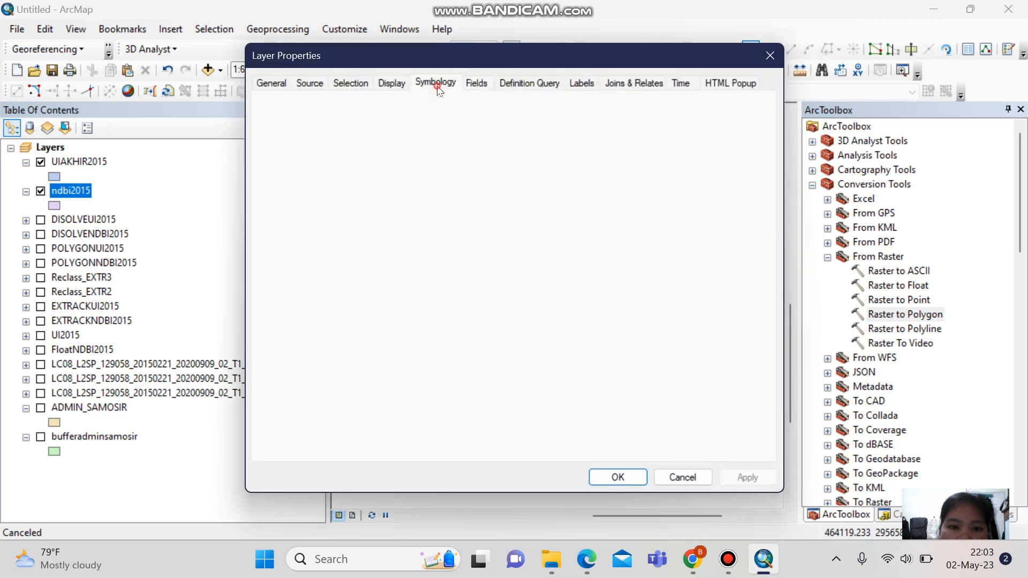
click(287, 140)
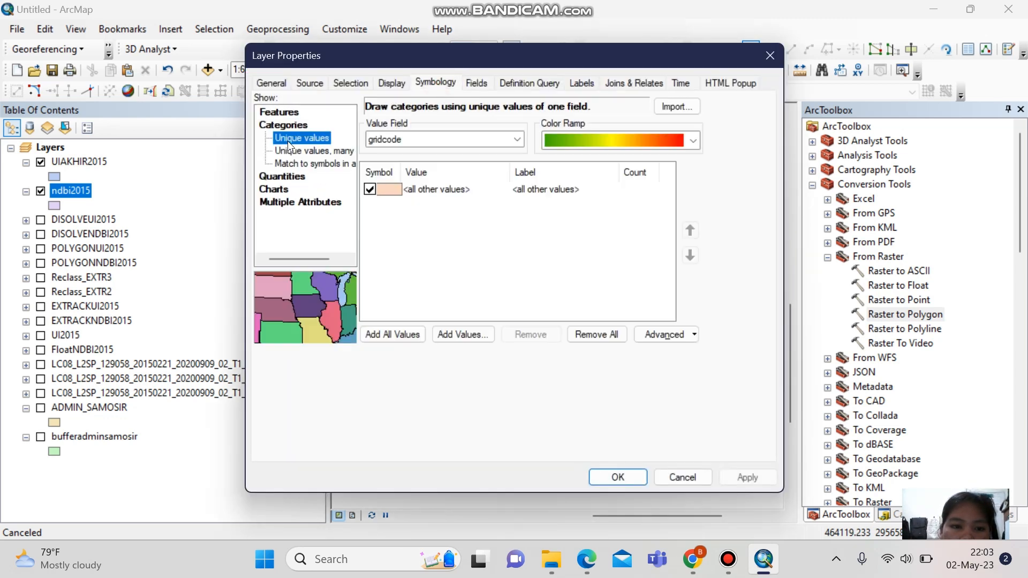
click(455, 134)
click(423, 156)
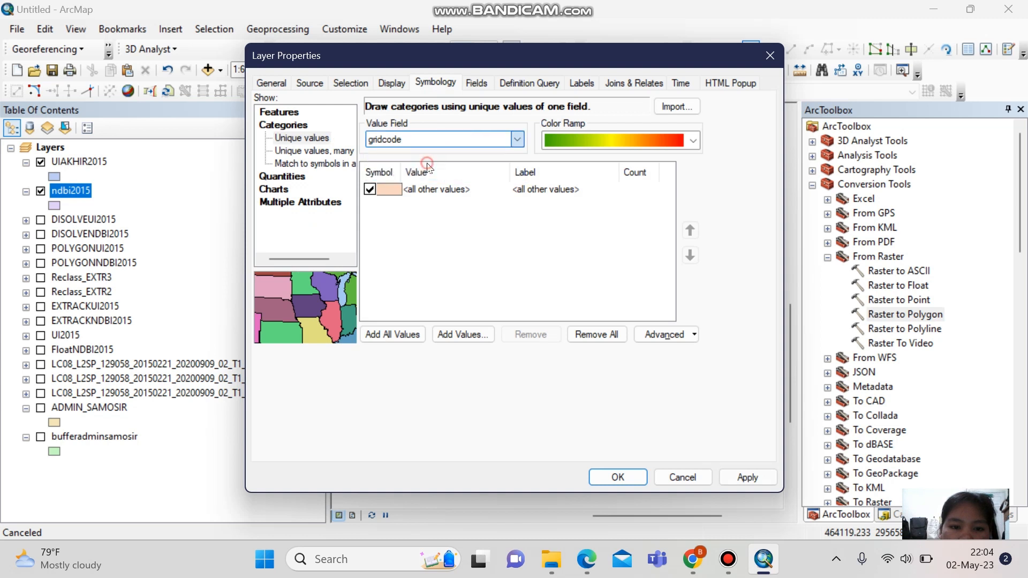
click(369, 190)
click(396, 333)
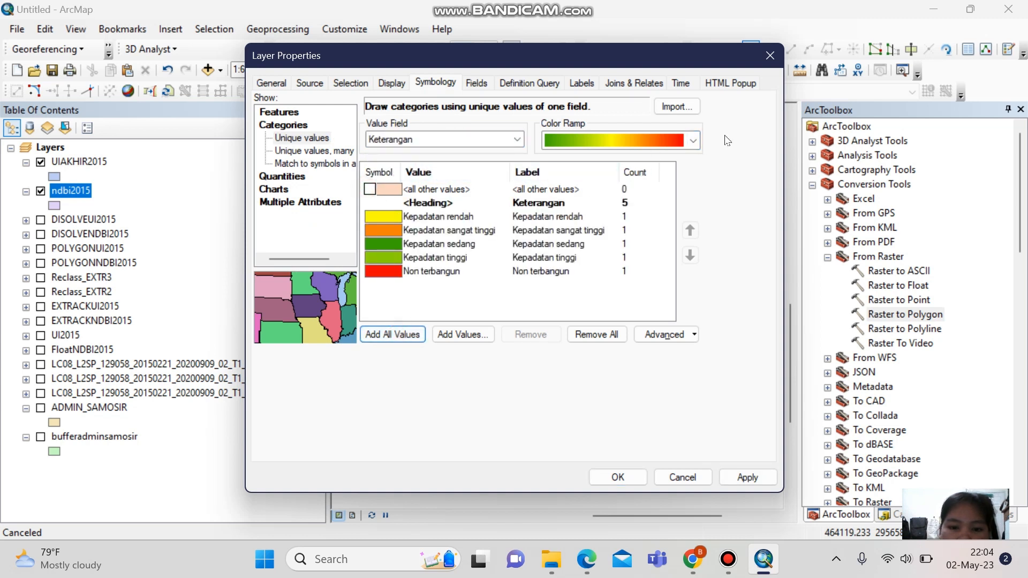
Reorder the ndbi2015 classes so Non terbangun comes first and Kepadatan sangat tinggi comes last.
click(693, 140)
click(693, 140)
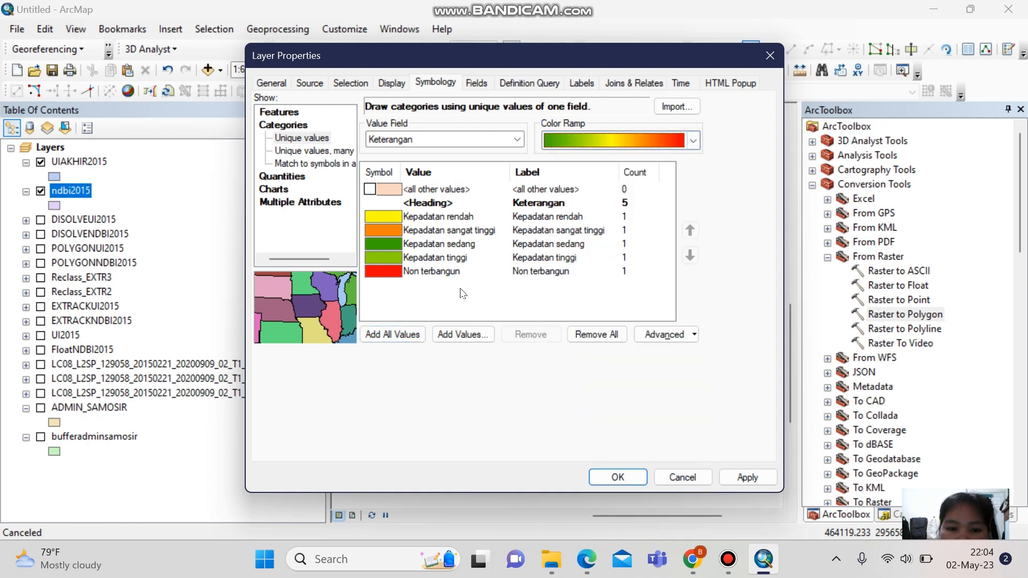
click(482, 273)
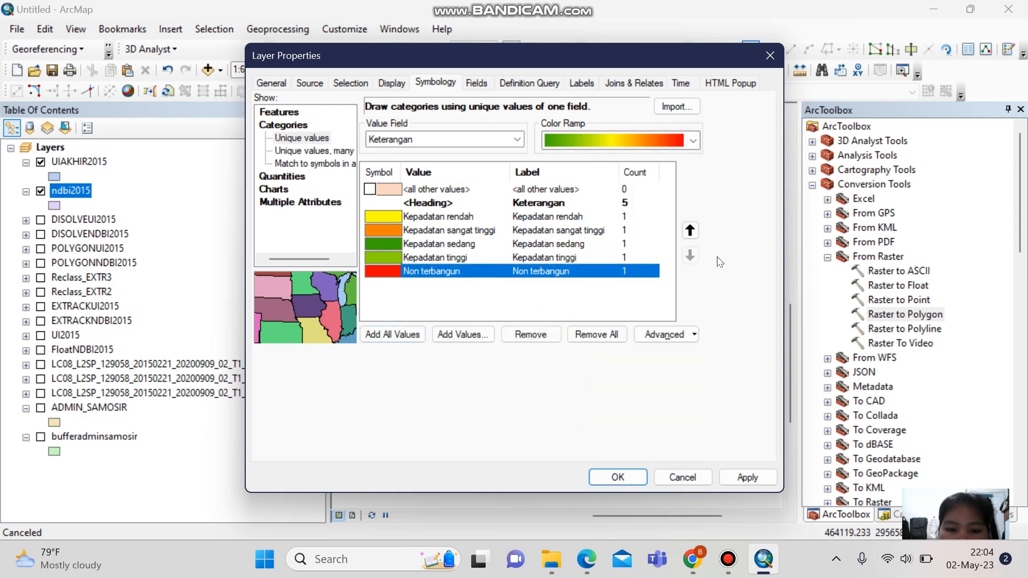
click(691, 231)
click(691, 231)
click(690, 231)
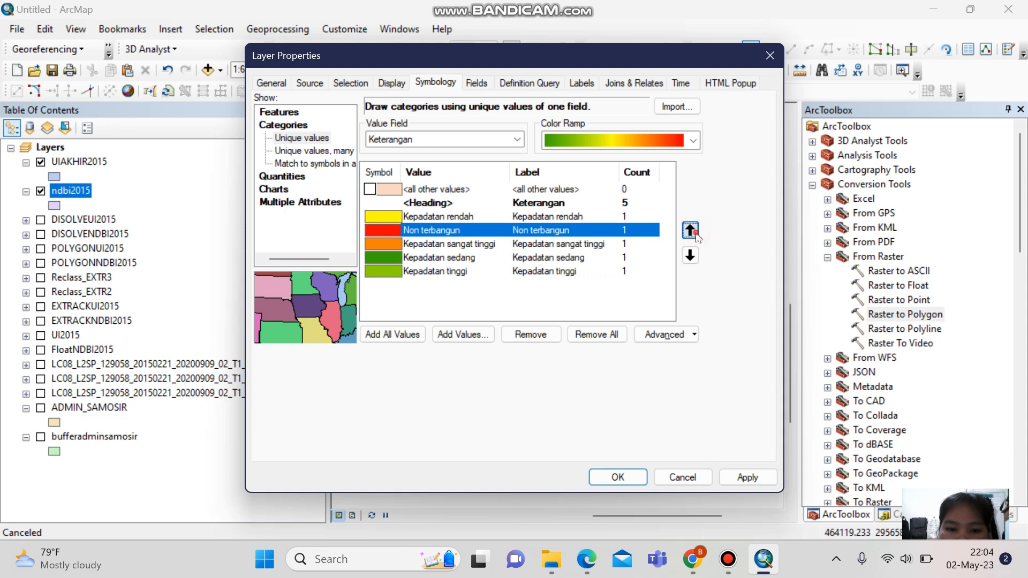
click(691, 231)
click(474, 245)
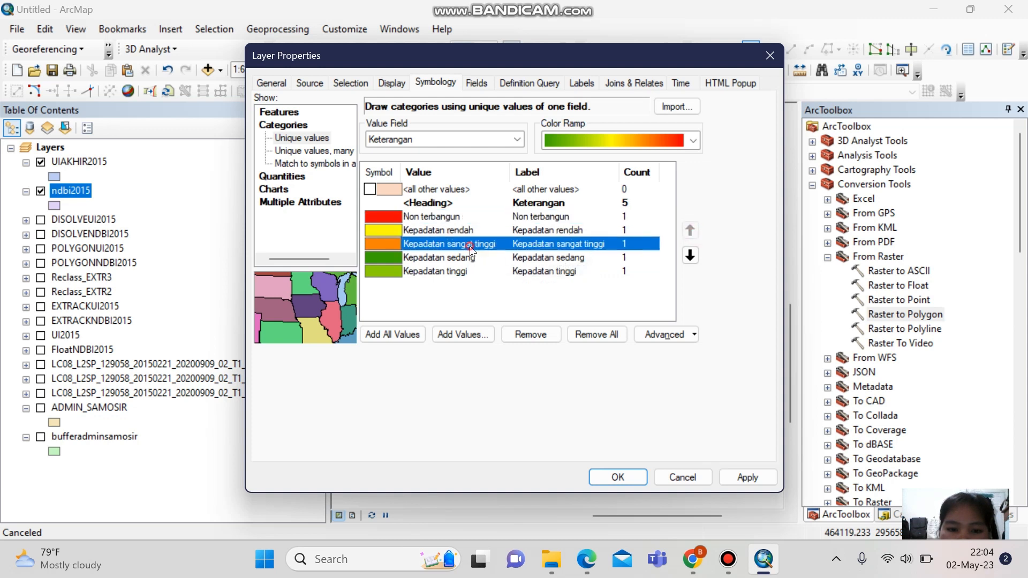
click(689, 257)
click(689, 256)
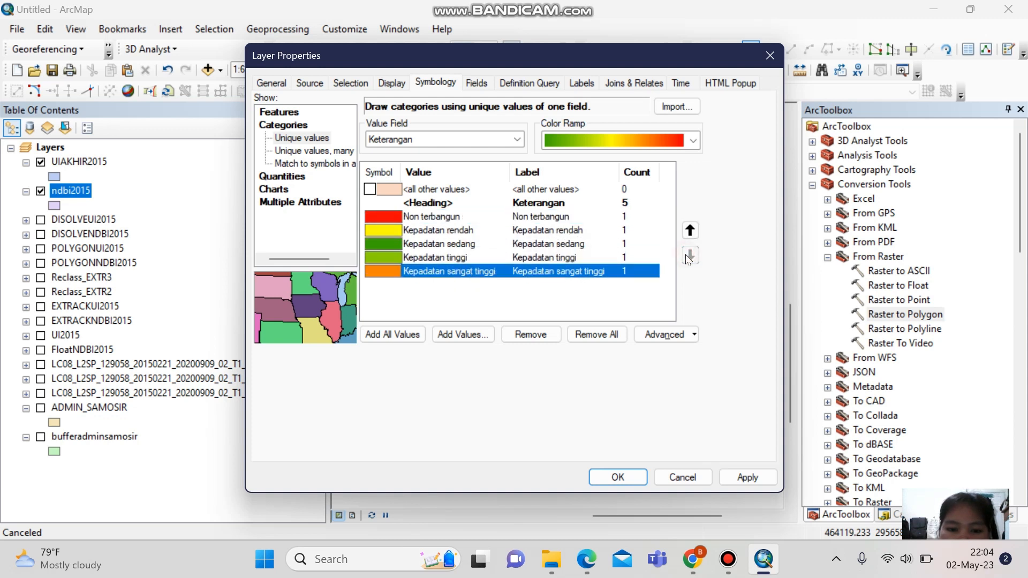
click(464, 295)
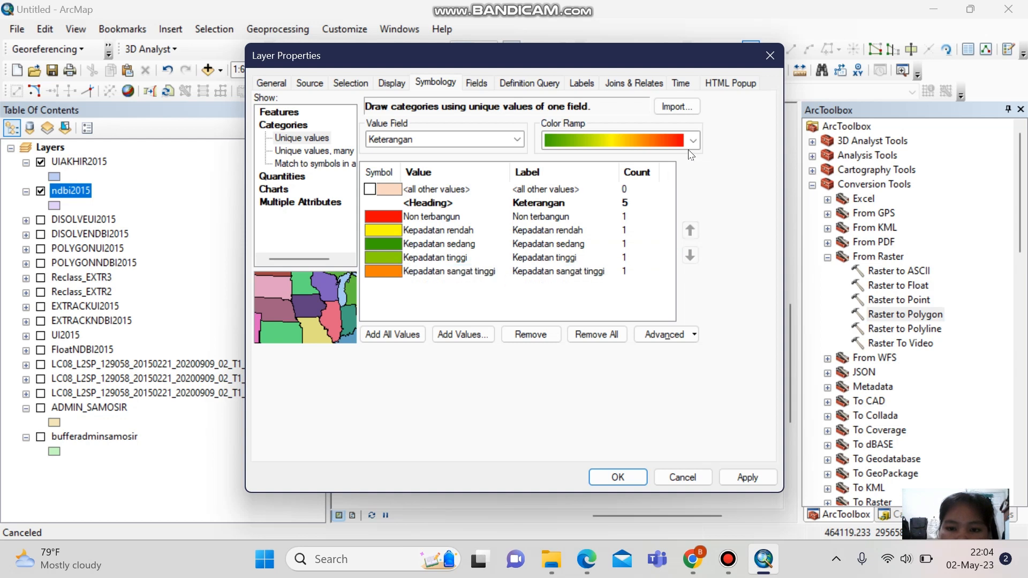
Apply the dark green to yellow to red color ramp to the ndbi2015 classes and accept the layer properties.
click(692, 141)
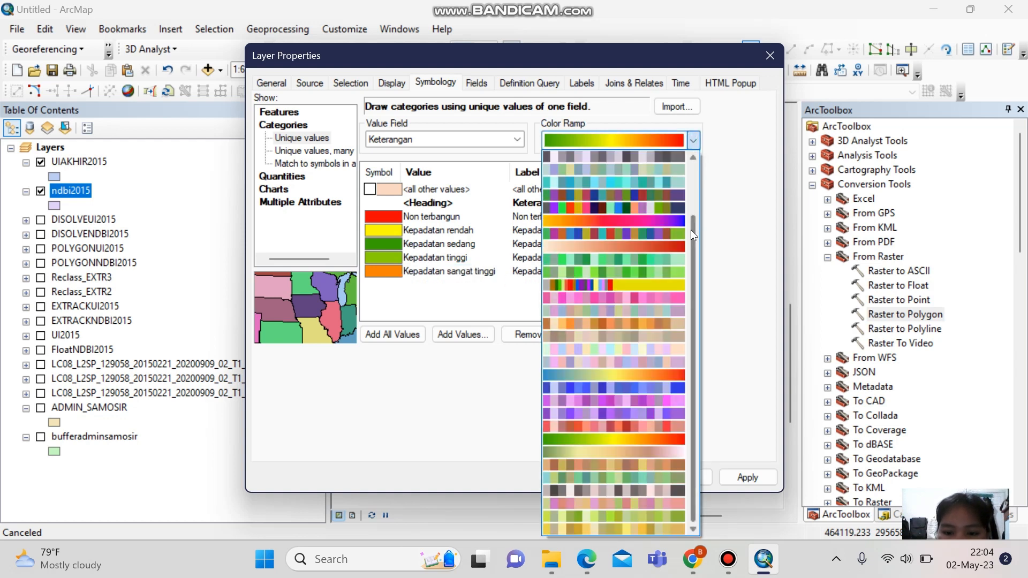
drag(691, 230, 695, 172)
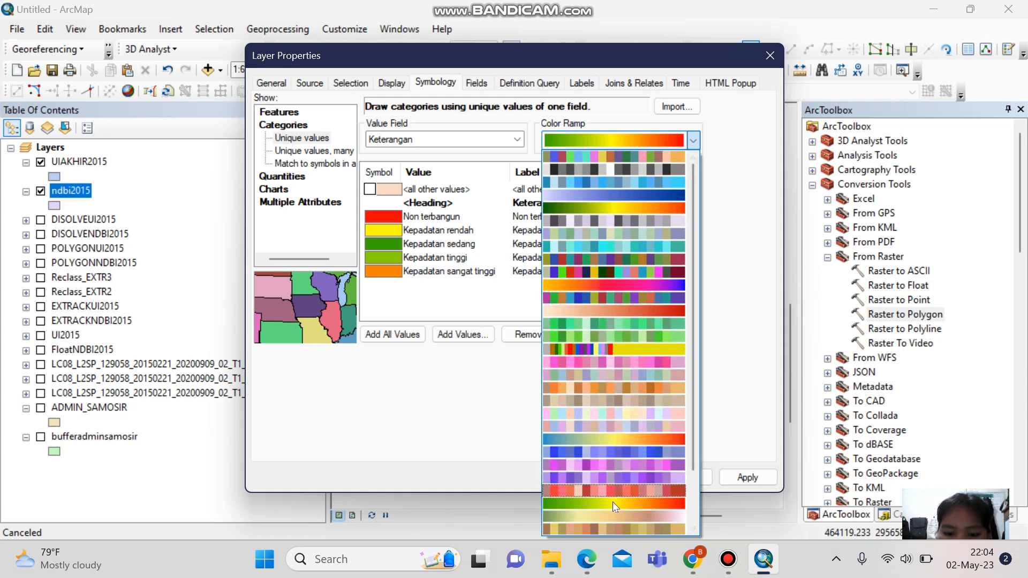
click(593, 208)
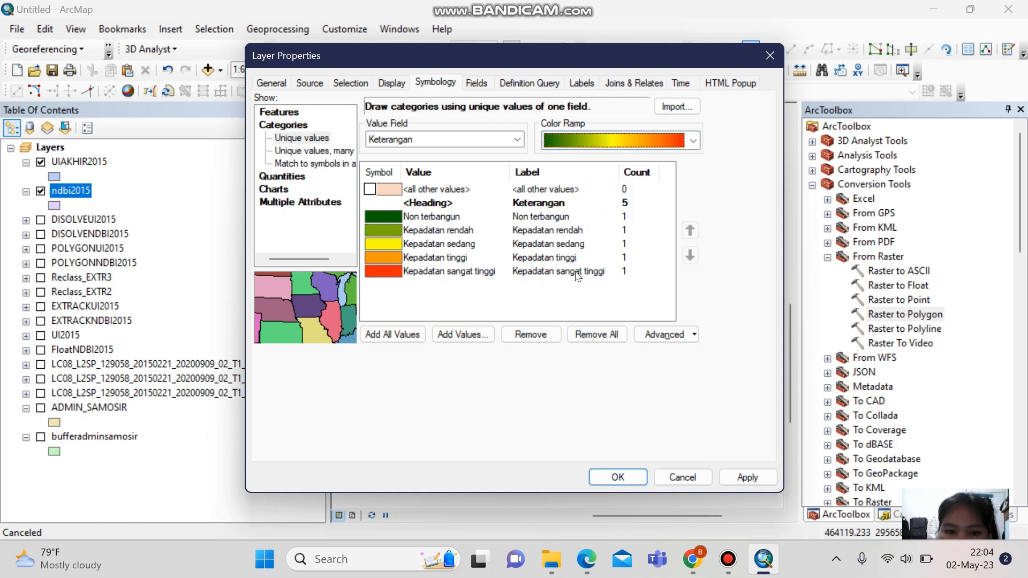
click(763, 477)
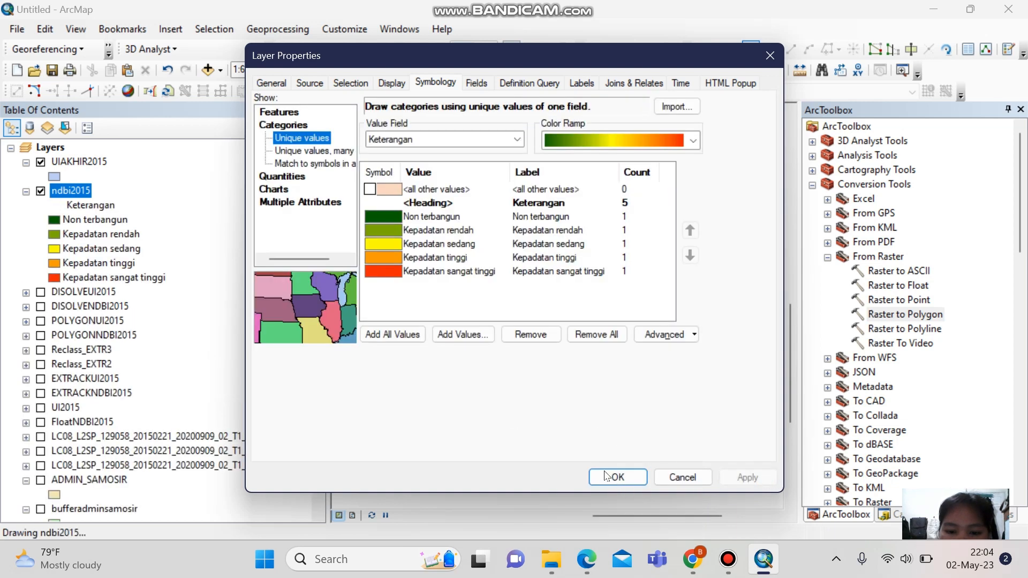
click(604, 479)
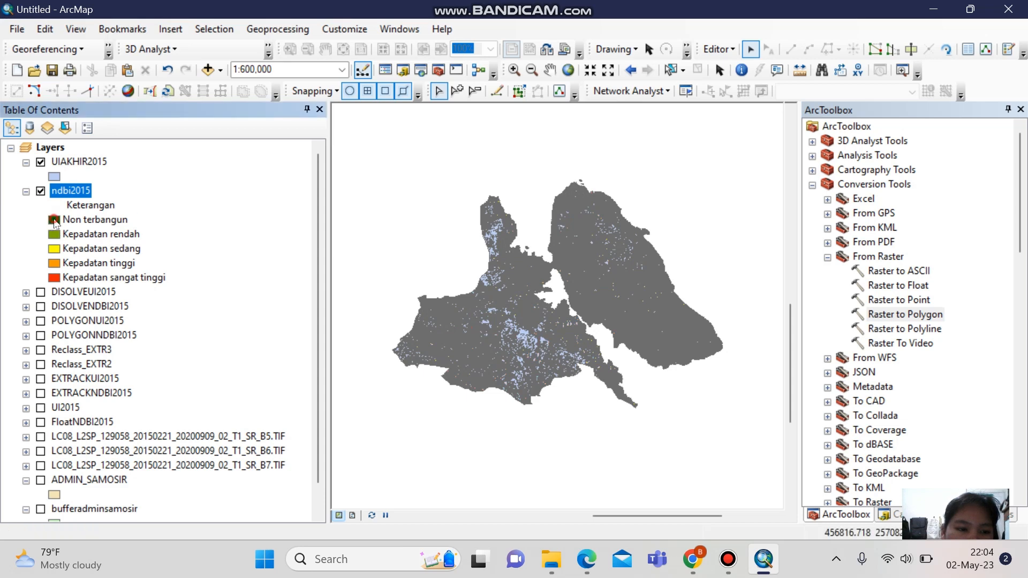
Set the Non terbangun symbol's outline width to 0 and its outline color to none.
double_click(54, 221)
click(726, 199)
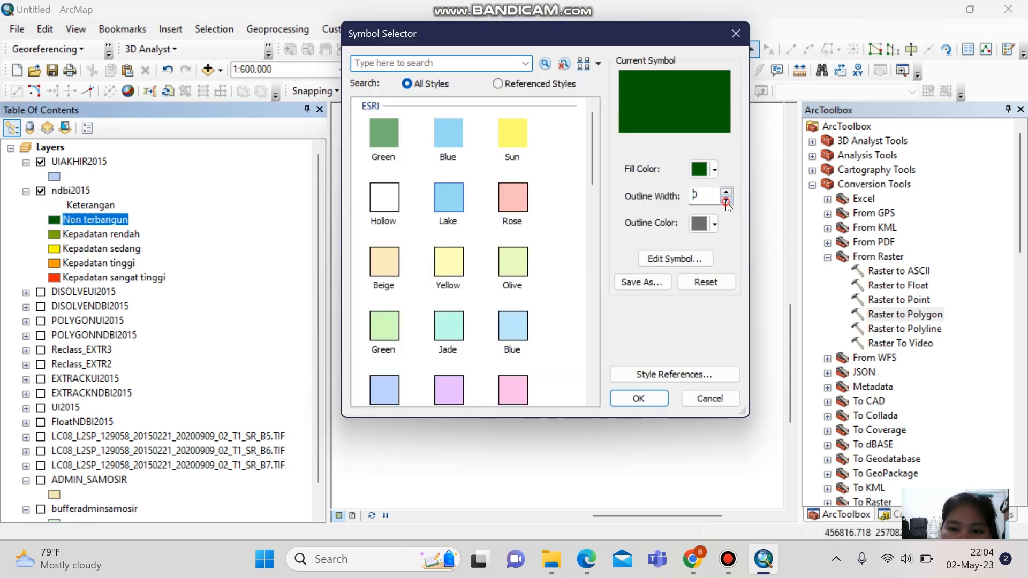
click(714, 223)
click(721, 247)
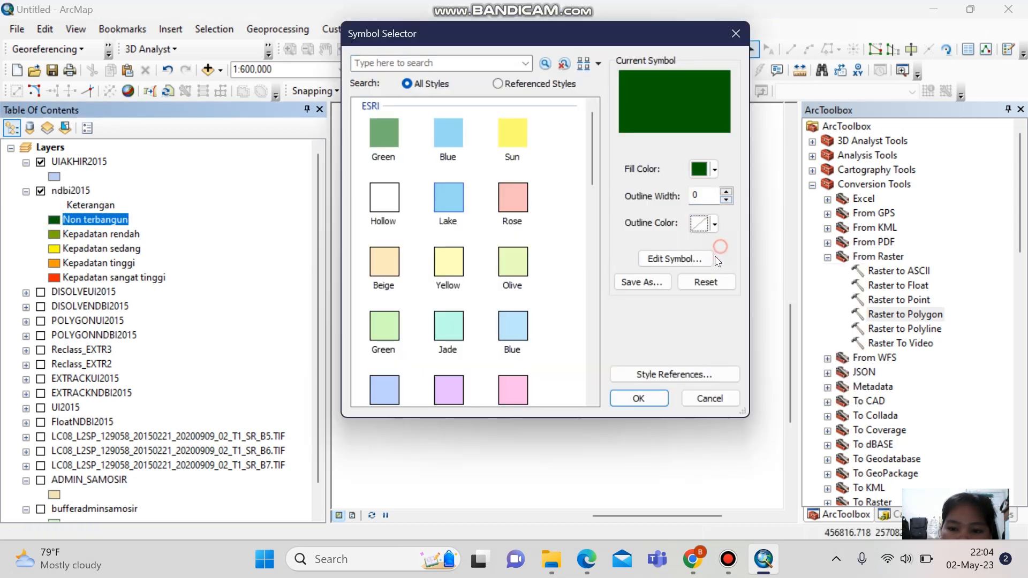
click(639, 398)
Set the outline width to 0 and the outline color to none for the ndbi2015 Kepadatan rendah symbol.
double_click(54, 236)
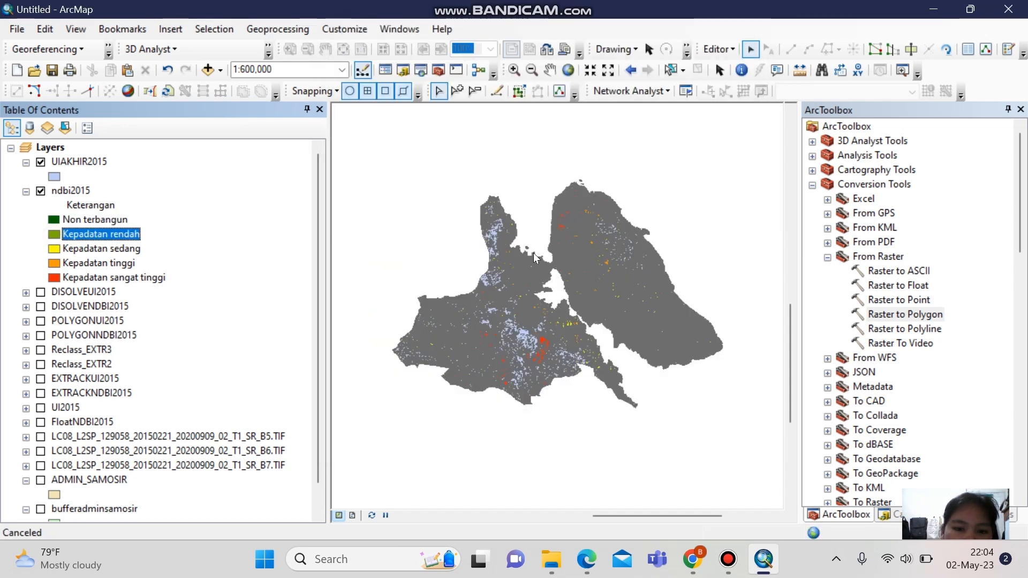
click(726, 200)
click(714, 224)
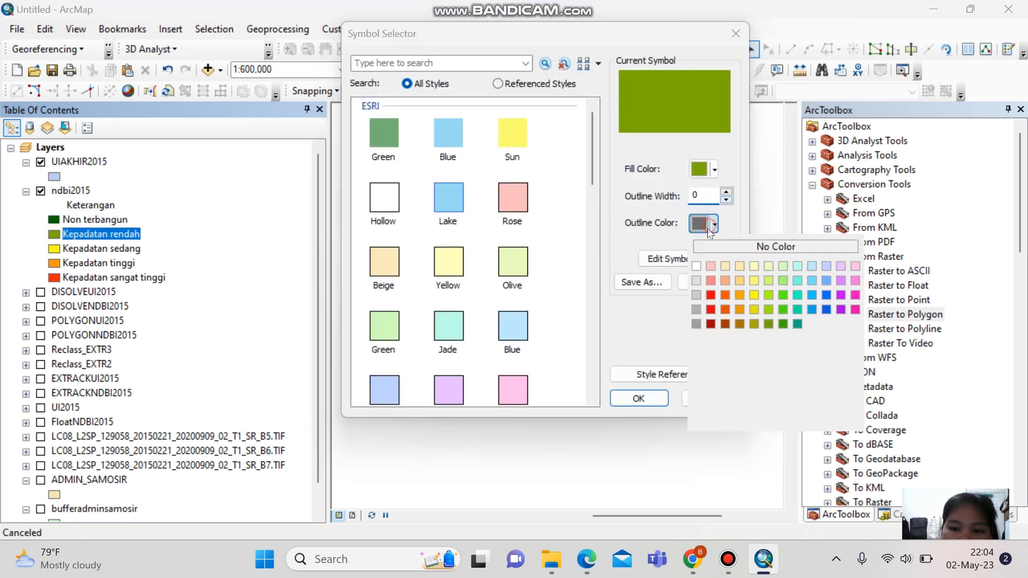
click(702, 239)
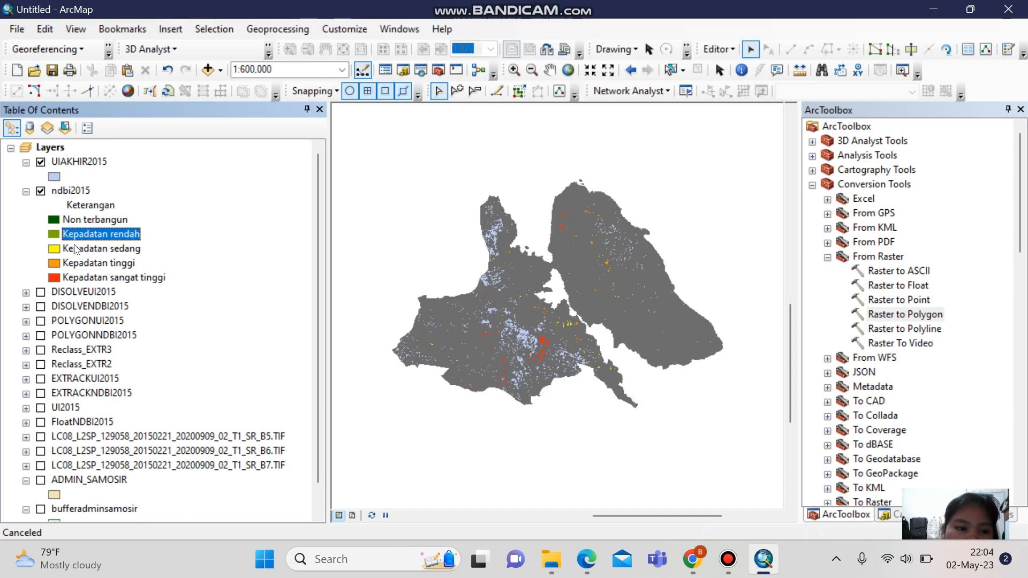
Set the outline width to 0 and the outline color to none for the ndbi2015 Kepadatan sedang symbol.
double_click(54, 248)
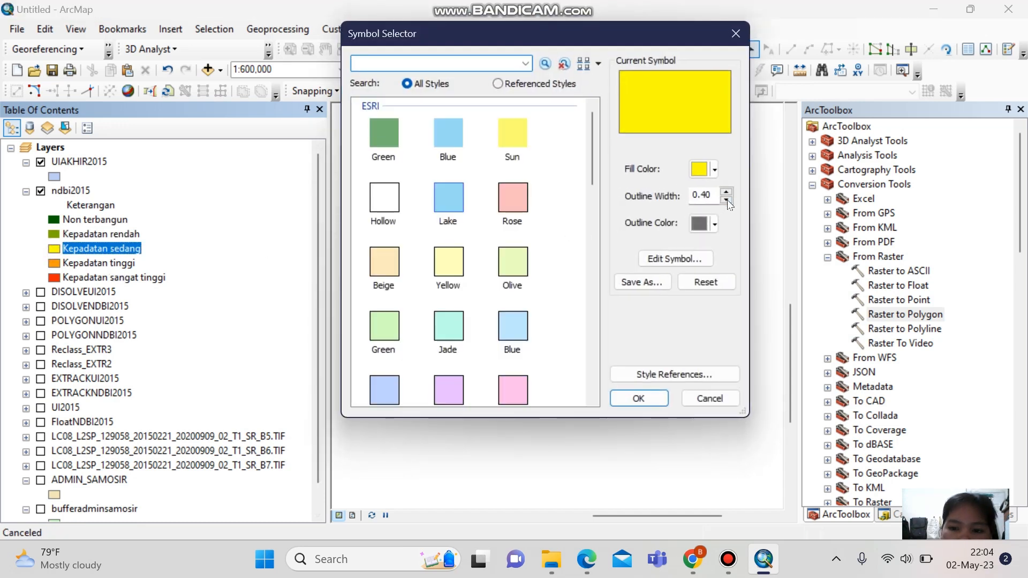
click(725, 200)
click(714, 223)
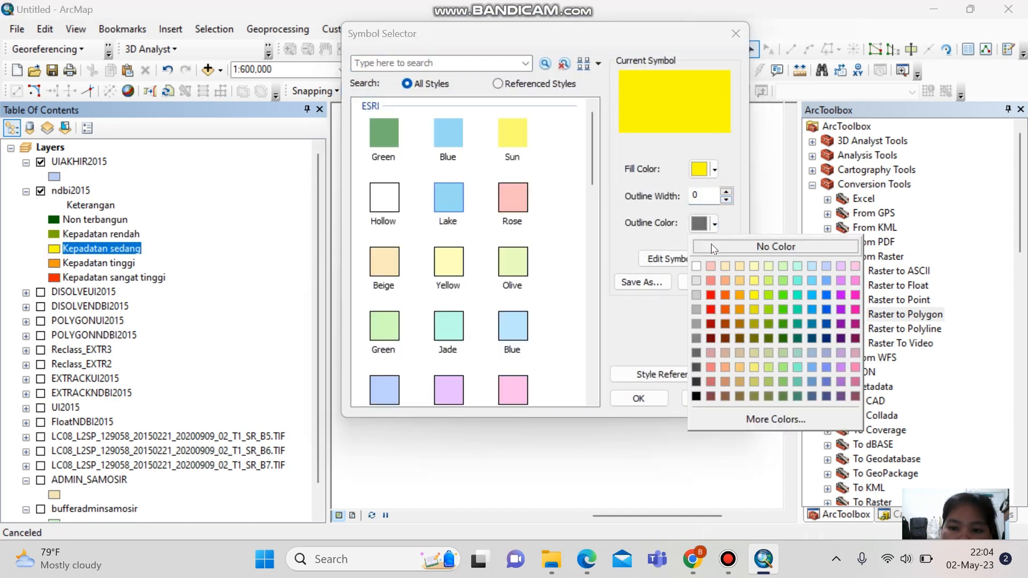
click(712, 244)
click(639, 399)
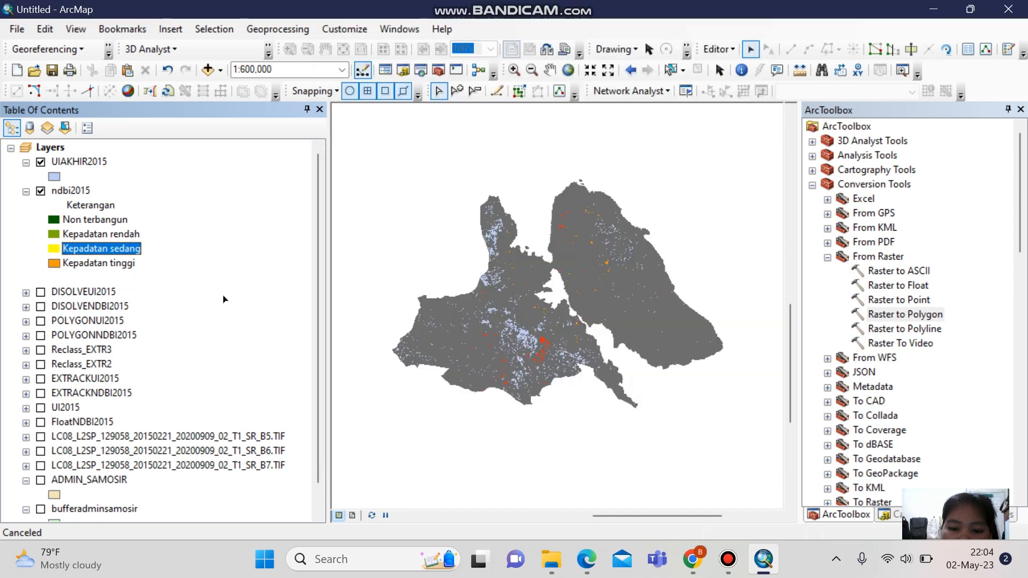
Set the outline width to 0 and the outline color to none for the ndbi2015 Kepadatan tinggi symbol.
double_click(54, 262)
click(726, 200)
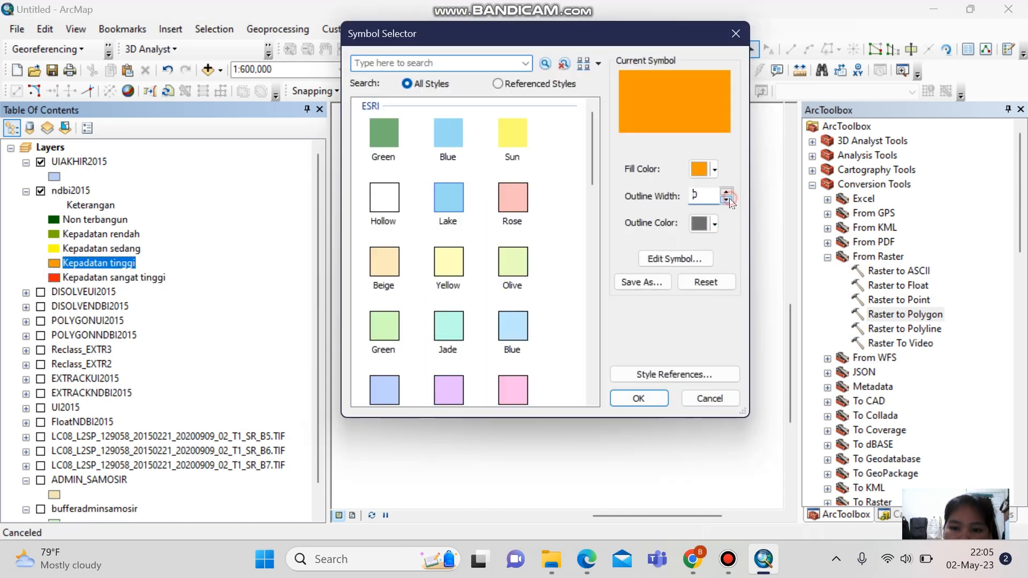
click(705, 223)
click(734, 247)
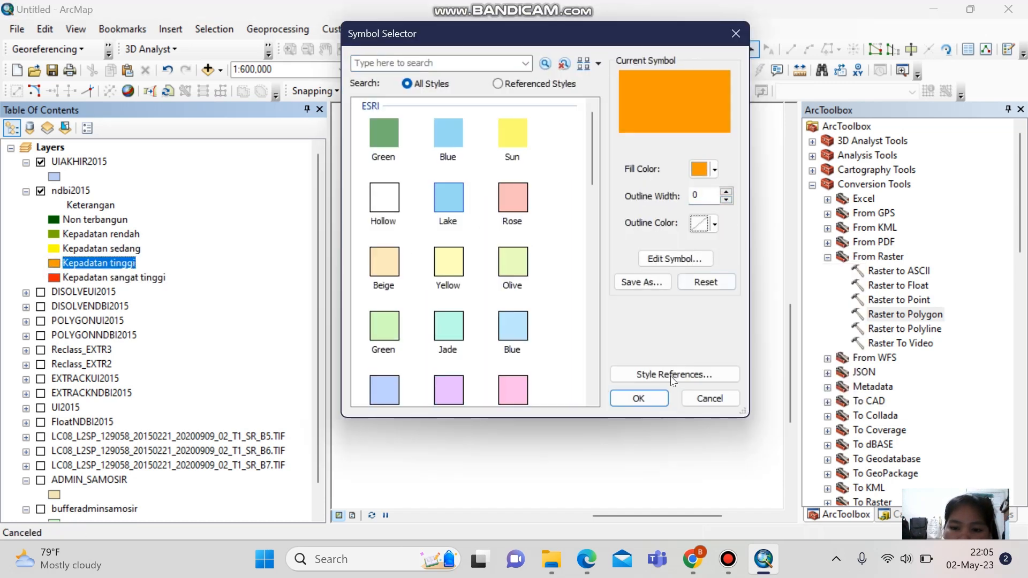
click(642, 398)
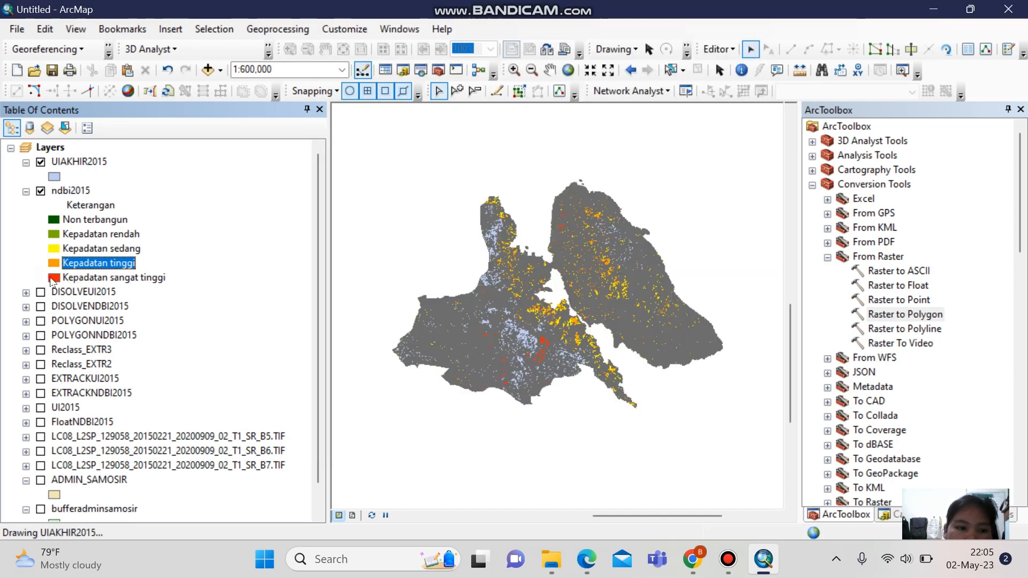
Set the outline width to 0 and the outline color to none for the ndbi2015 Kepadatan sangat tinggi symbol.
double_click(55, 278)
click(727, 199)
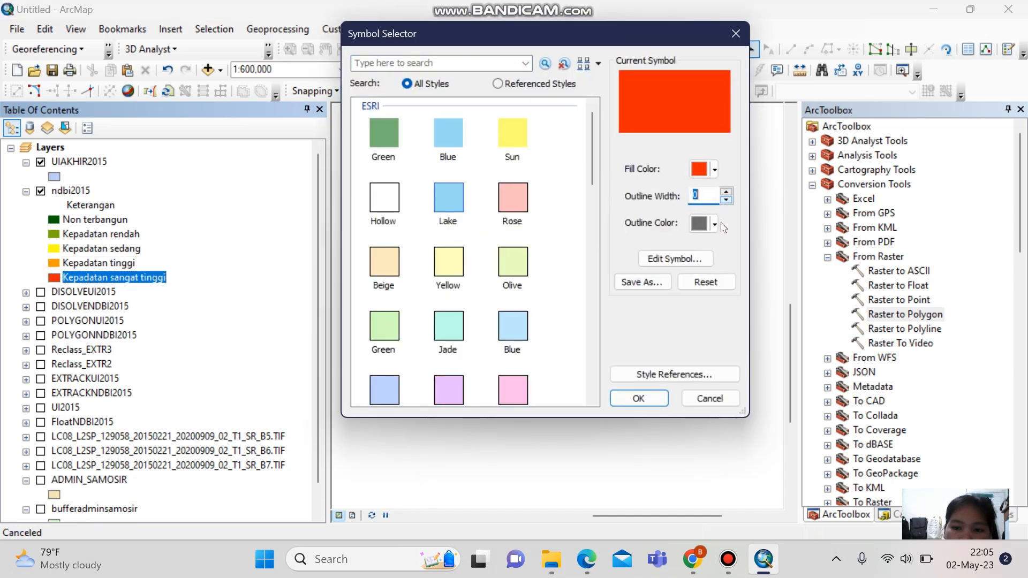
click(714, 223)
click(726, 246)
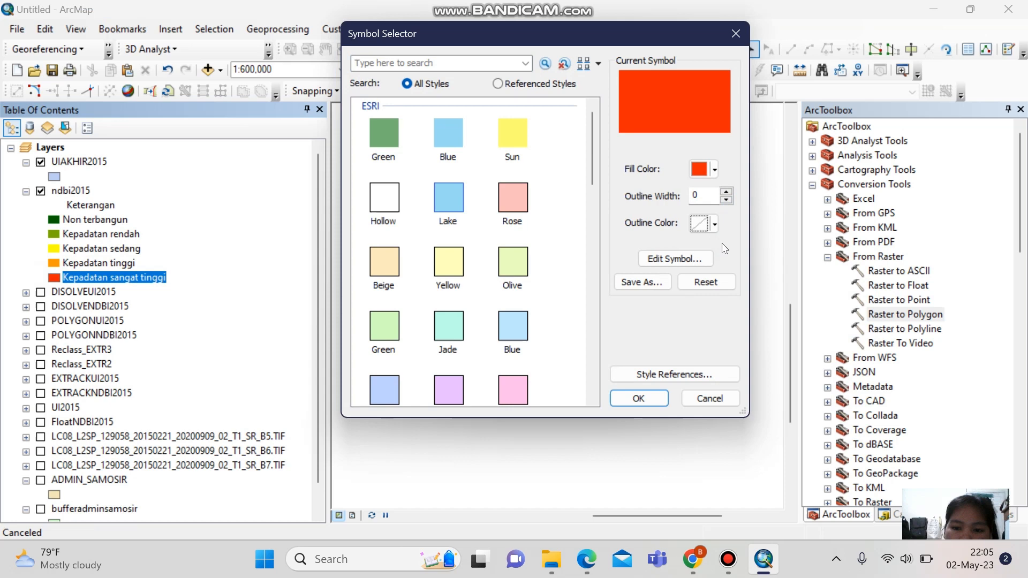
click(639, 397)
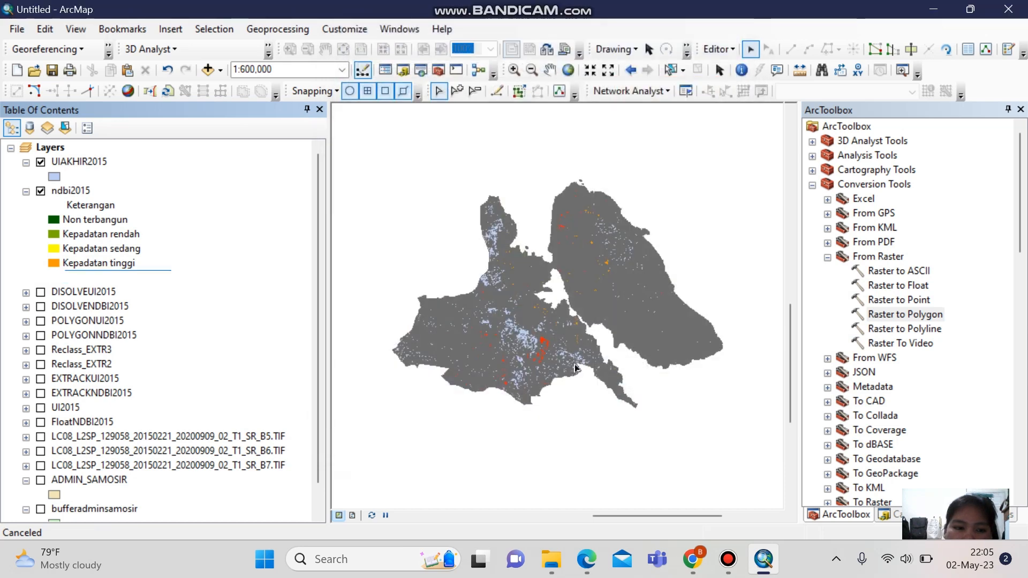
Hide the UIAKHIR2015 layer and examine the ndbi2015 density classes on the map.
click(41, 161)
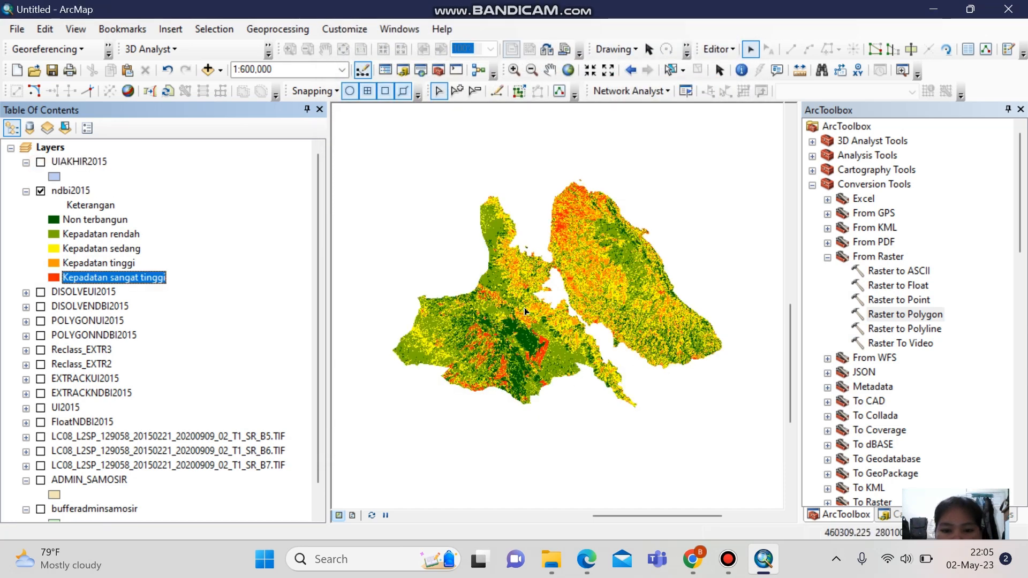
middle_click(574, 286)
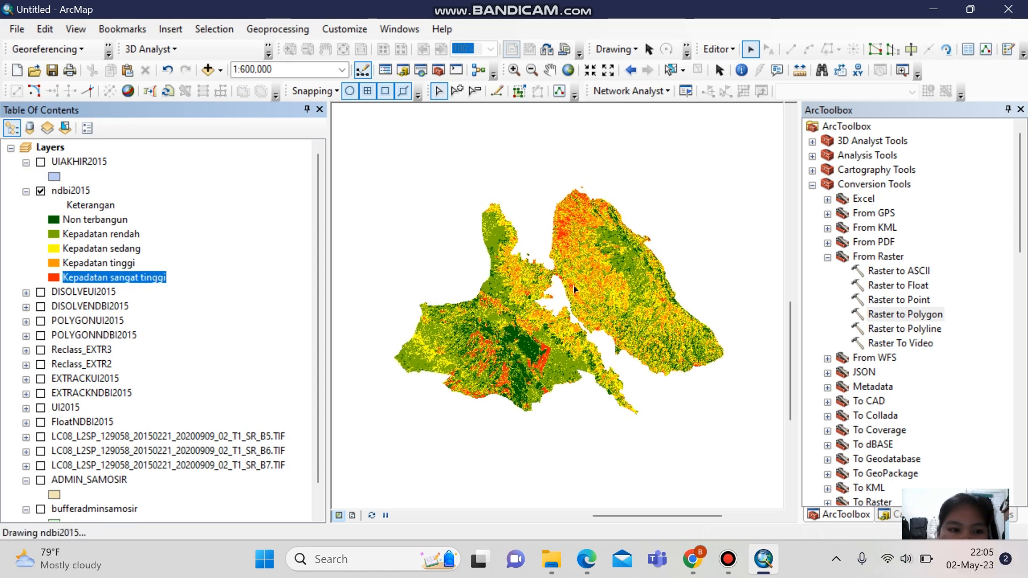
scroll(575, 287, down, 1)
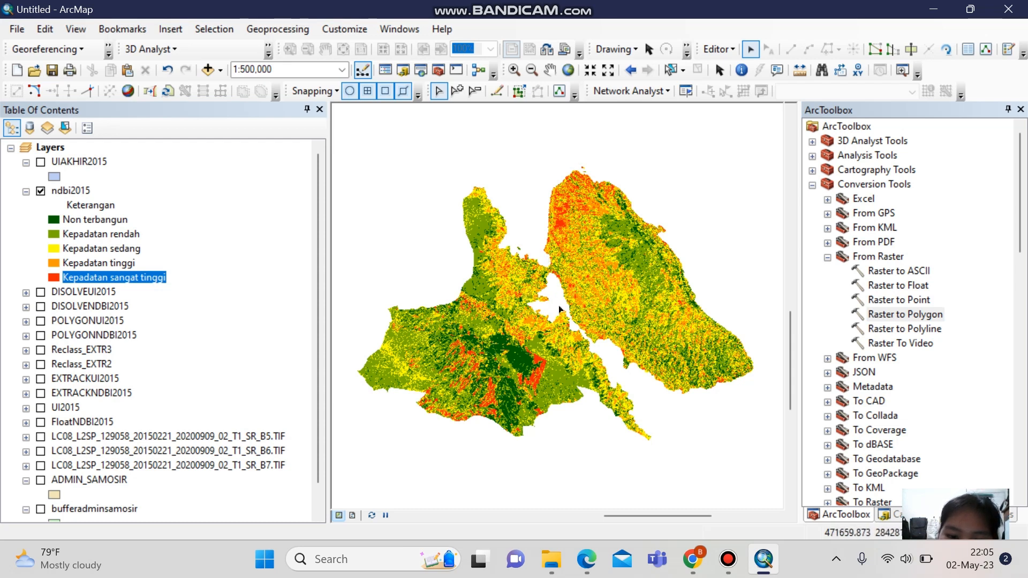
middle_click(593, 272)
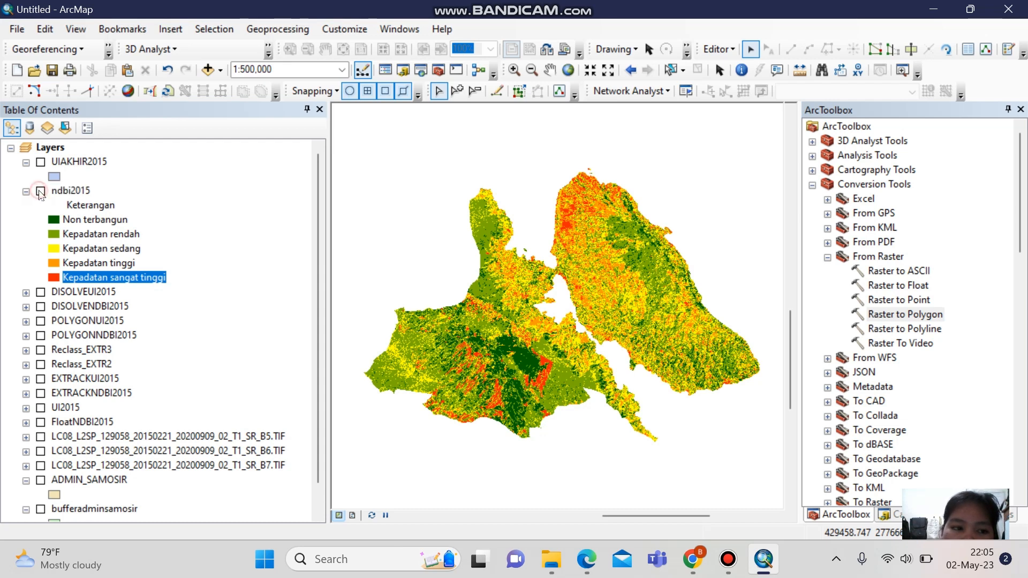
Hide the ndbi2015 layer and display the UIAKHIR2015 layer instead.
click(40, 191)
right_click(75, 166)
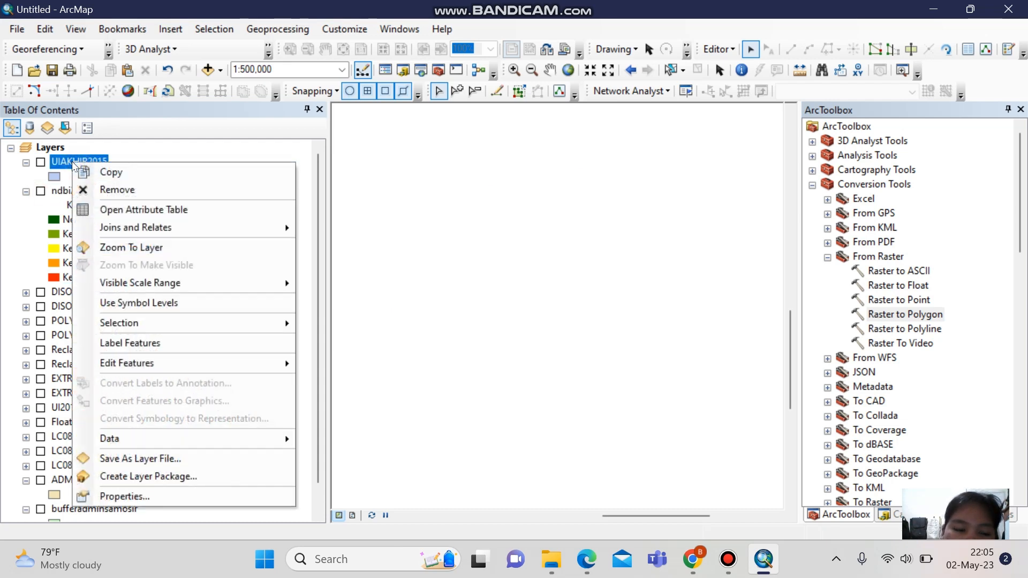
click(41, 163)
Symbolize the UIAKHIR2015 layer by unique values of the Keterangan field, adding all values and excluding all other values.
right_click(61, 159)
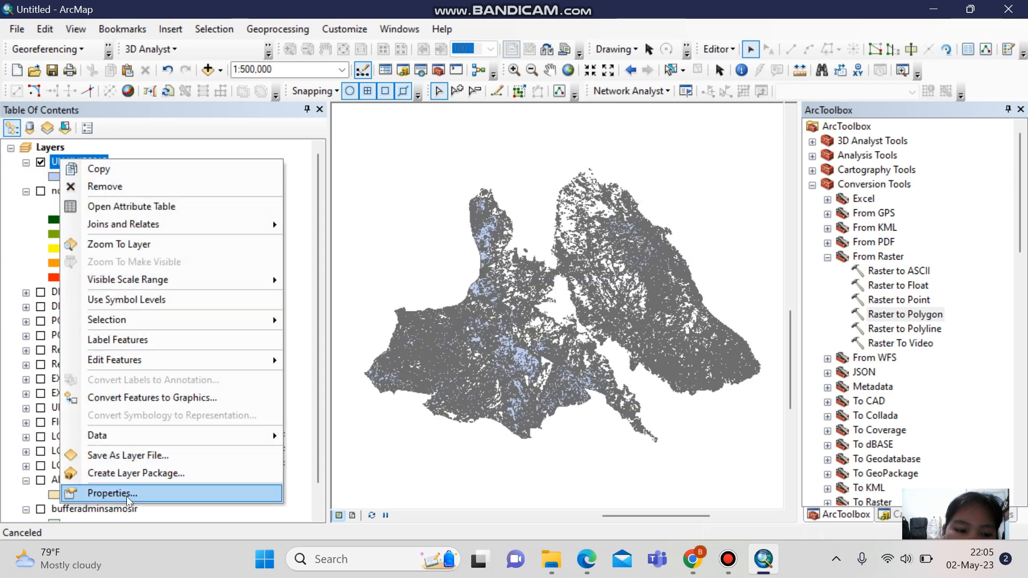
click(110, 493)
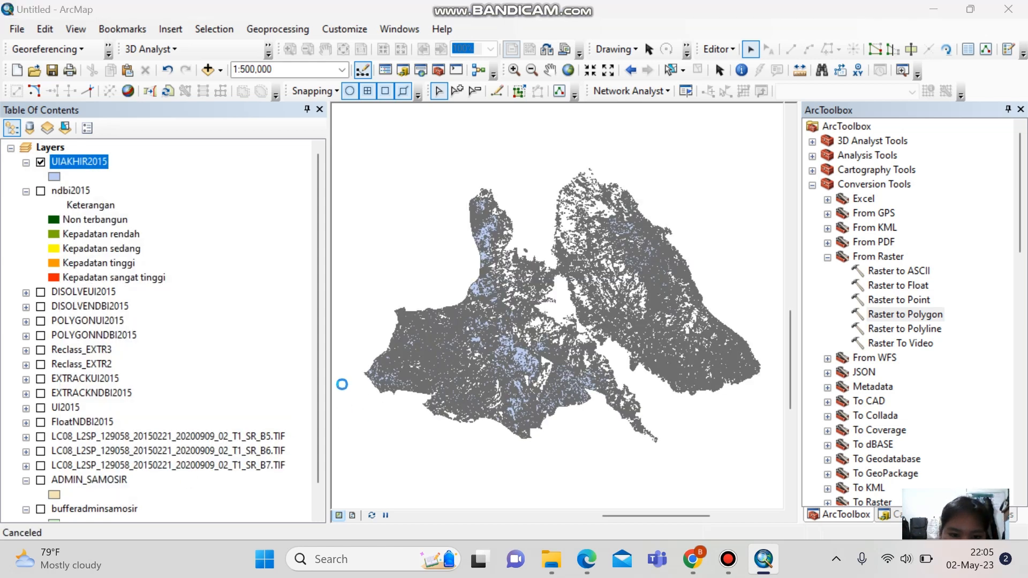
click(293, 171)
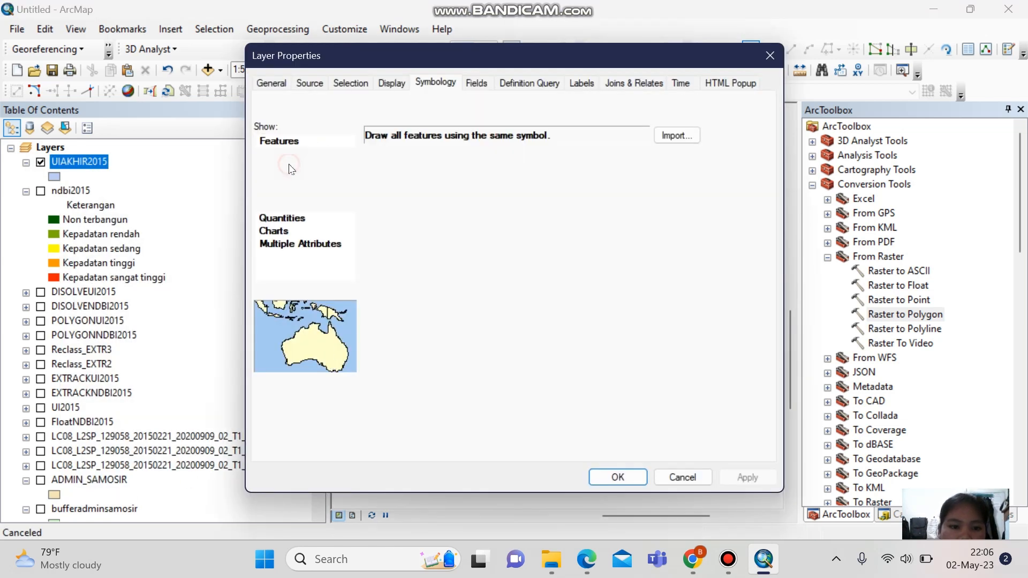
click(388, 167)
click(397, 194)
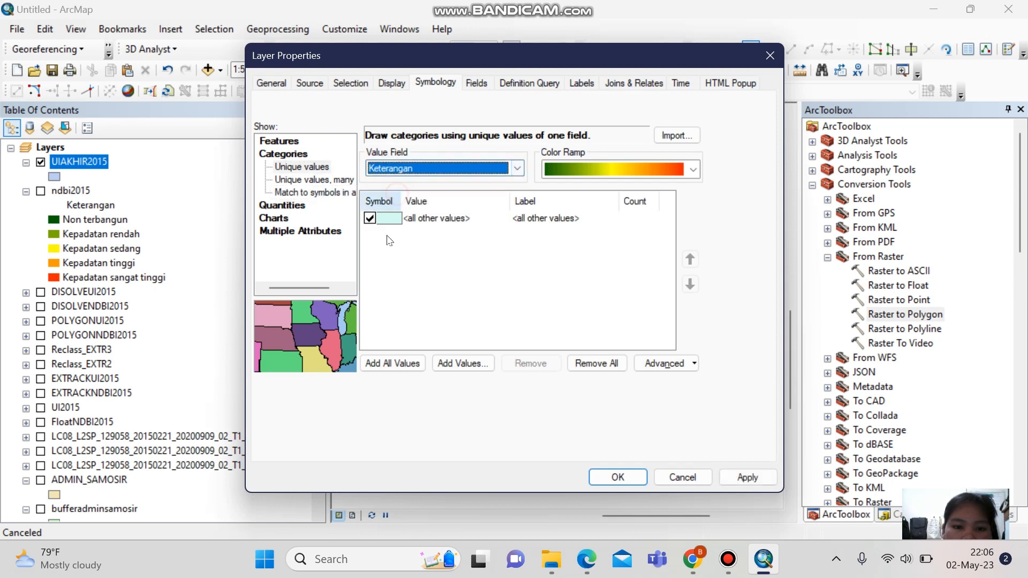
click(393, 363)
click(369, 218)
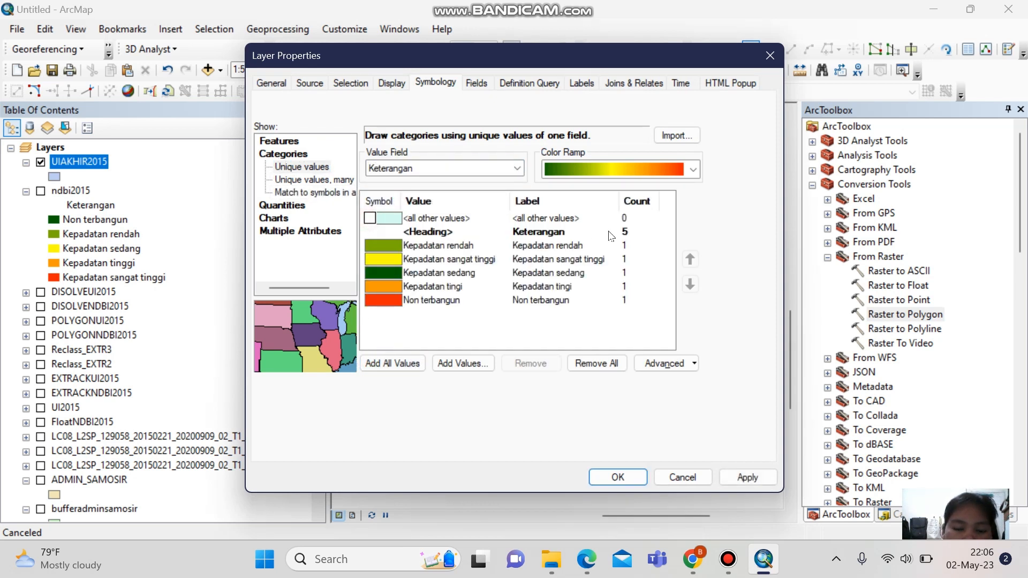
Reorder the UIAKHIR2015 classes so Non terbangun comes first and Kepadatan sangat tinggi comes last.
click(440, 303)
click(690, 259)
click(690, 260)
click(690, 260)
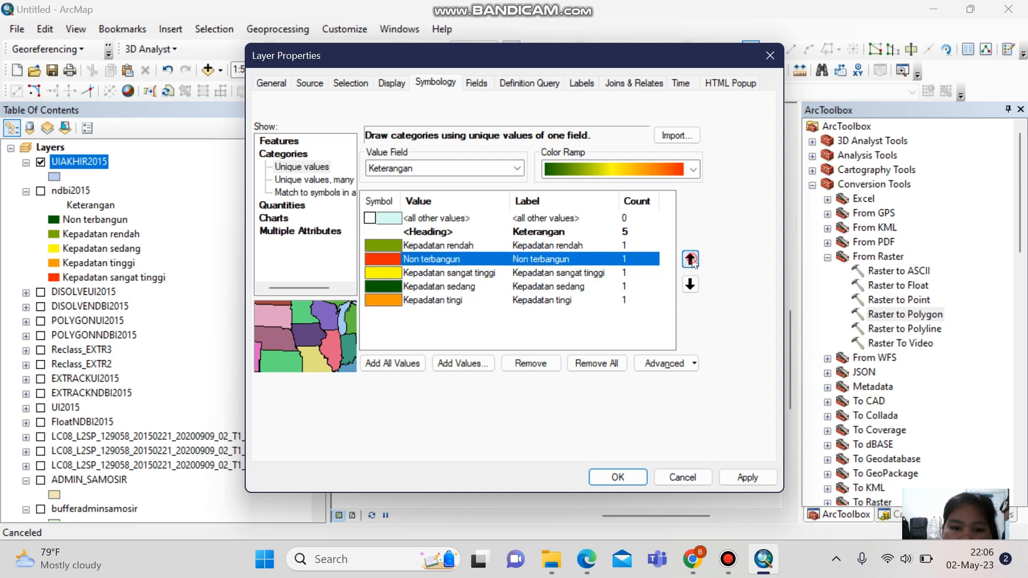
click(690, 259)
click(441, 272)
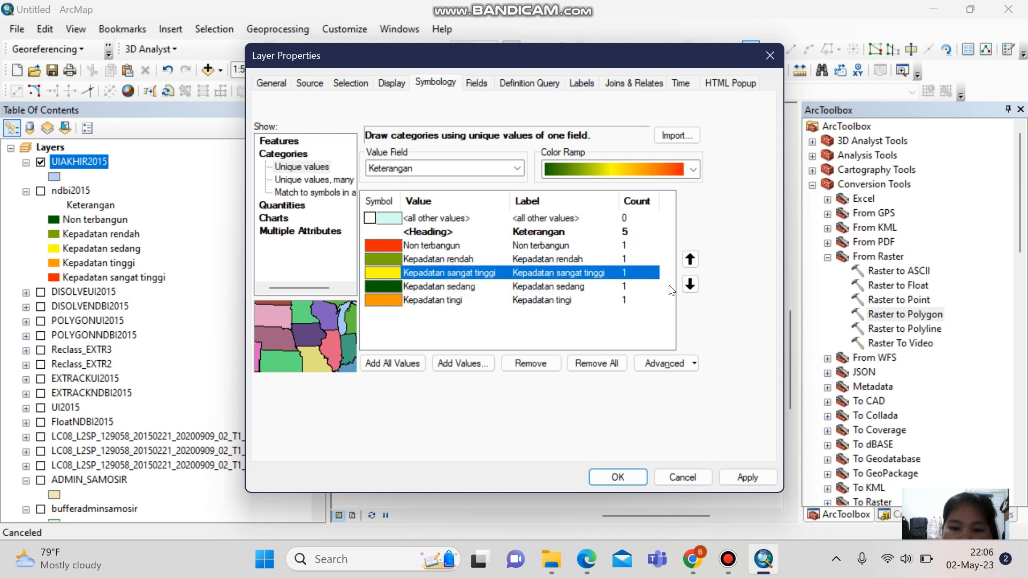
click(690, 285)
click(690, 284)
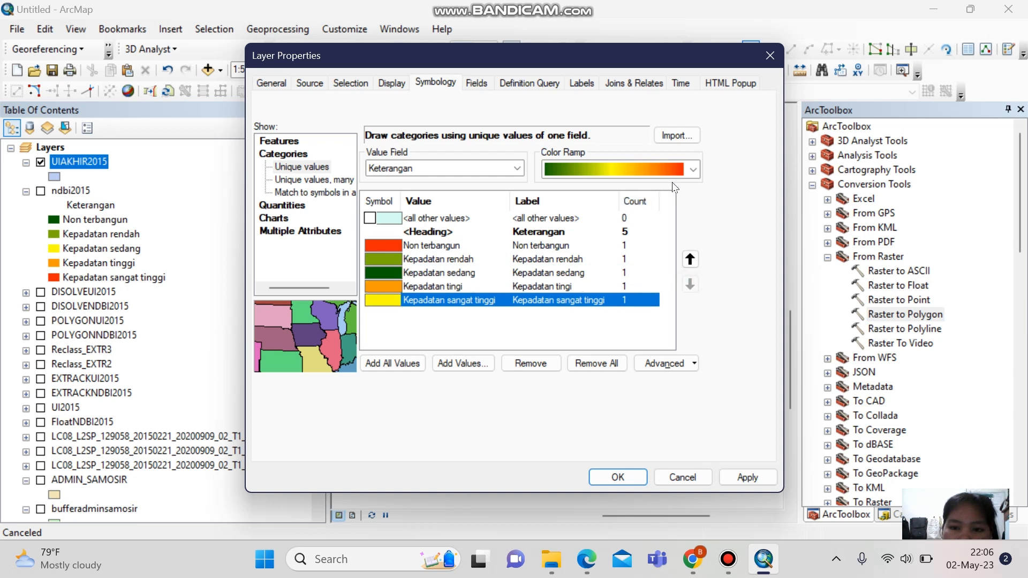
Try to apply the dark green to yellow to red color ramp to the UIAKHIR2015 classes and accept the layer properties.
click(692, 170)
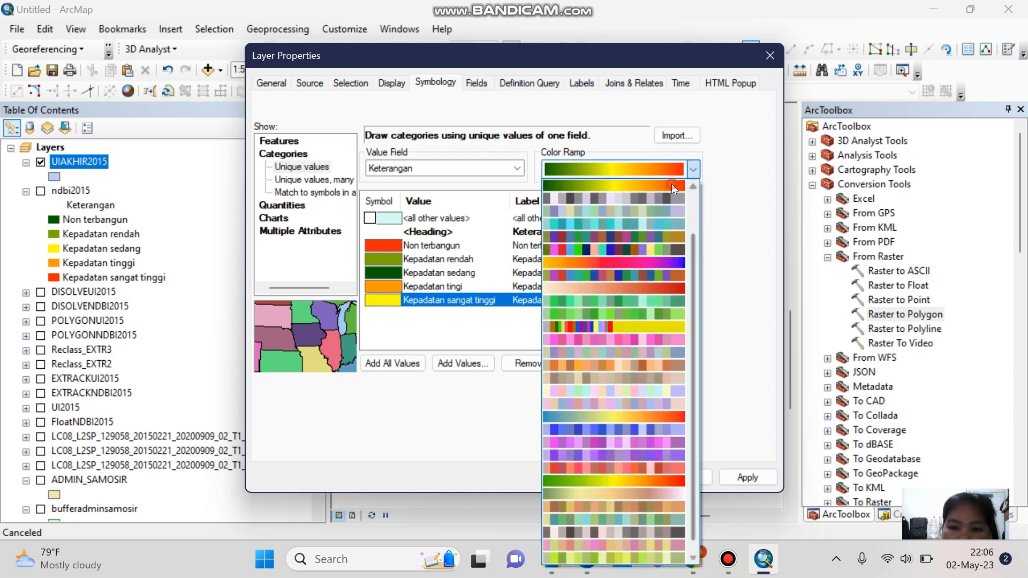
click(693, 171)
click(694, 171)
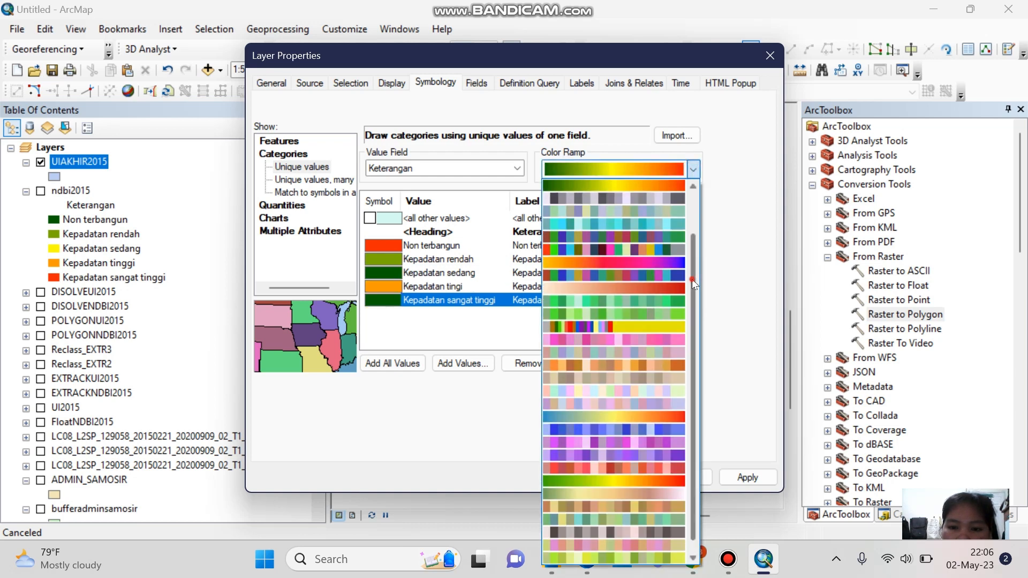
drag(692, 278, 688, 300)
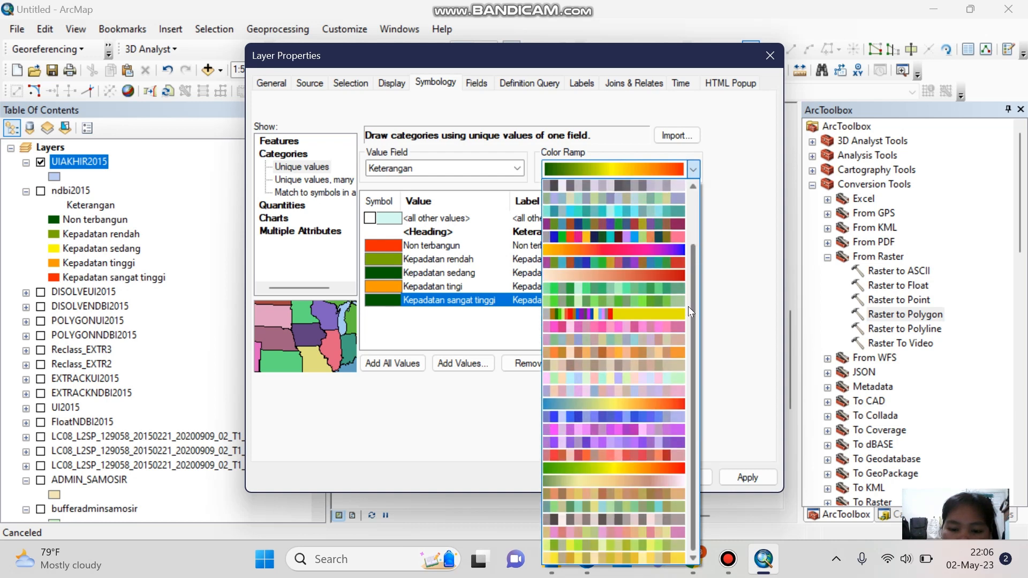
drag(689, 264, 693, 182)
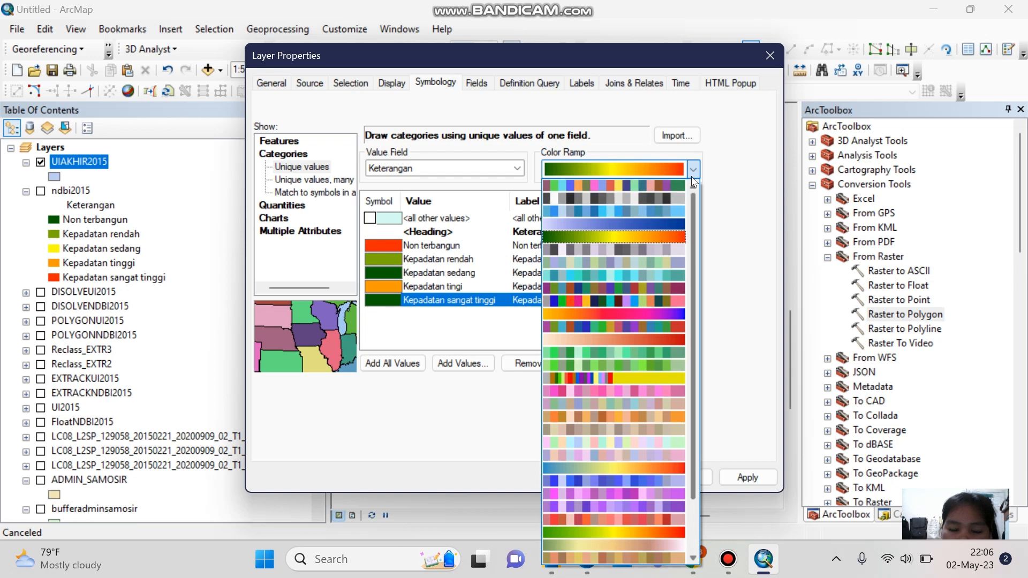
click(694, 170)
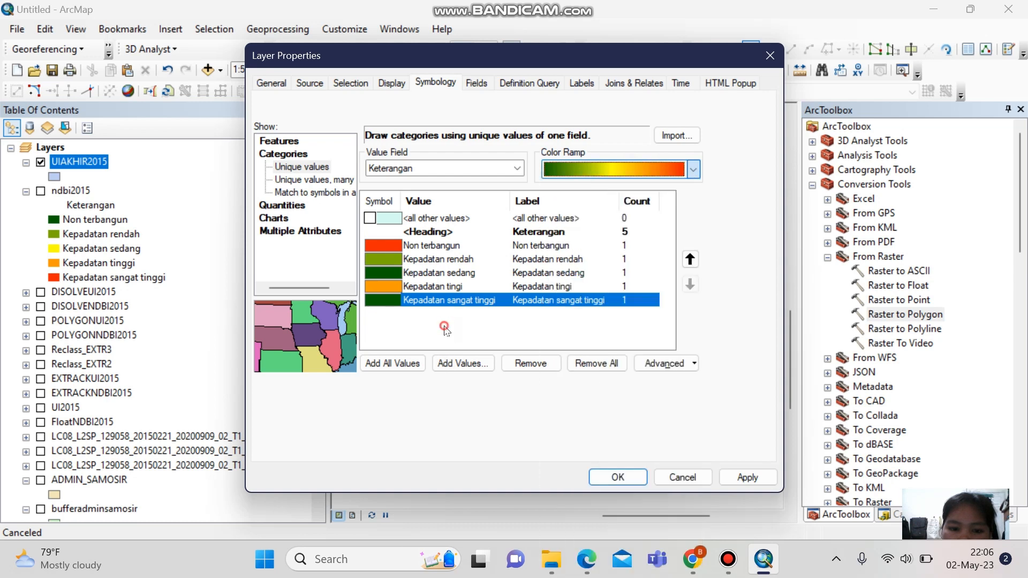
click(694, 169)
click(677, 239)
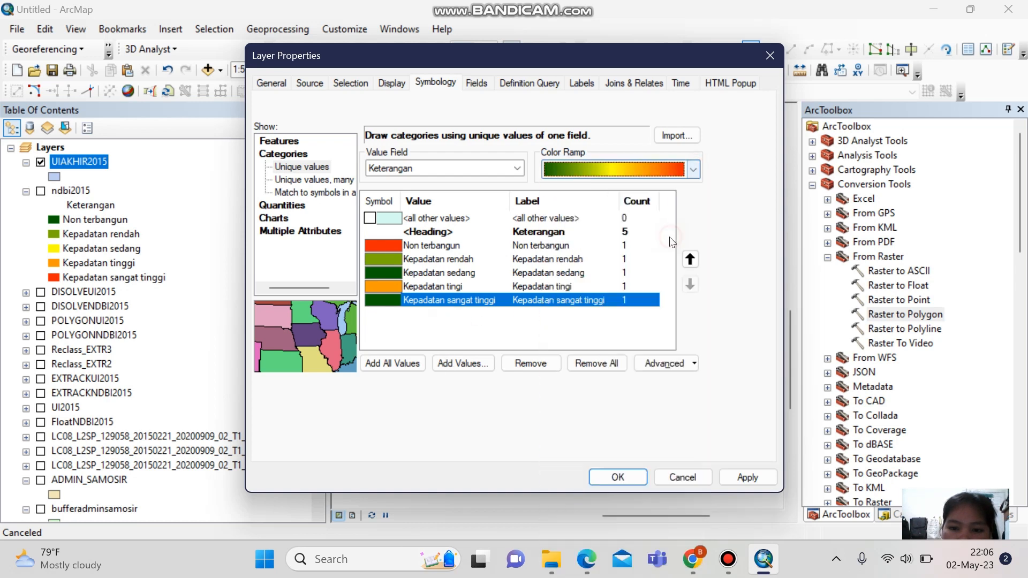
click(617, 477)
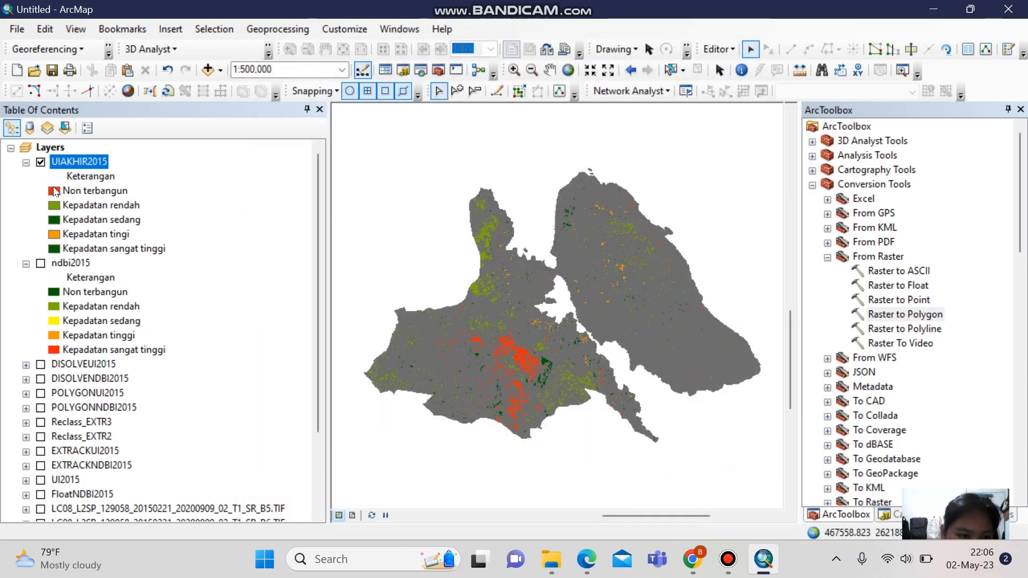
Set the outline width to 0 and the outline color to none for the UIAKHIR2015 Non terbangun symbol.
double_click(54, 191)
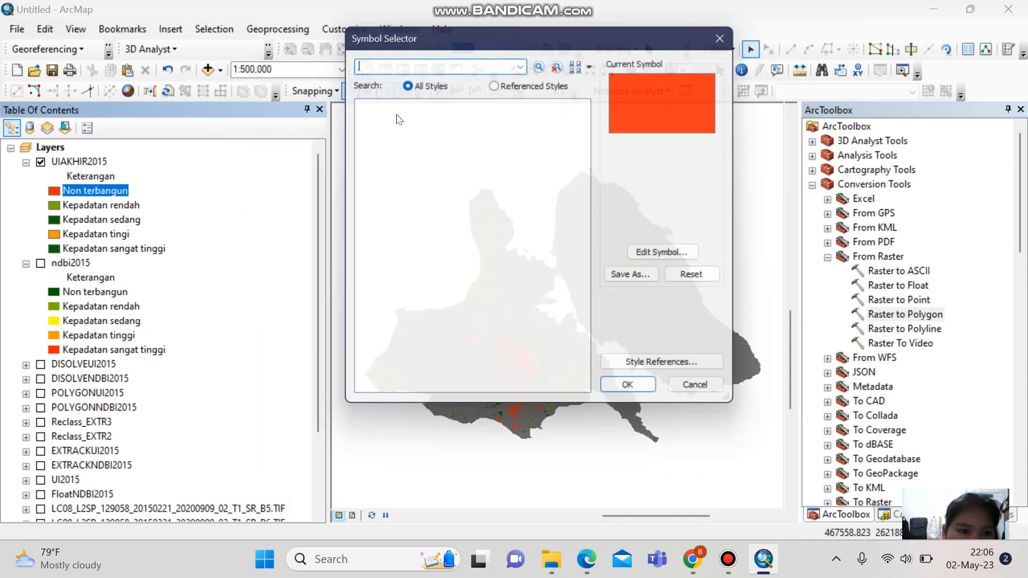
click(727, 200)
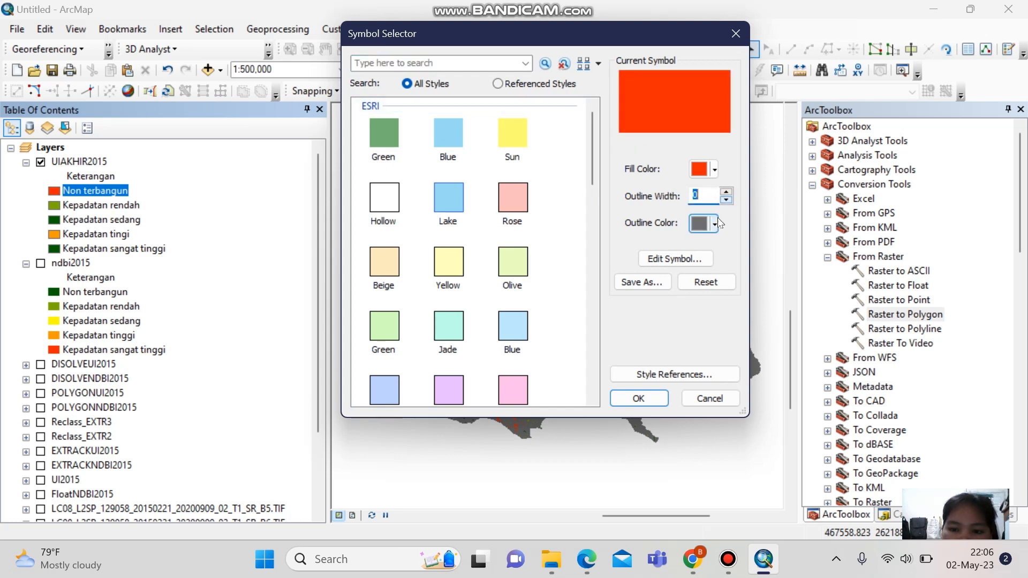
click(714, 224)
click(760, 227)
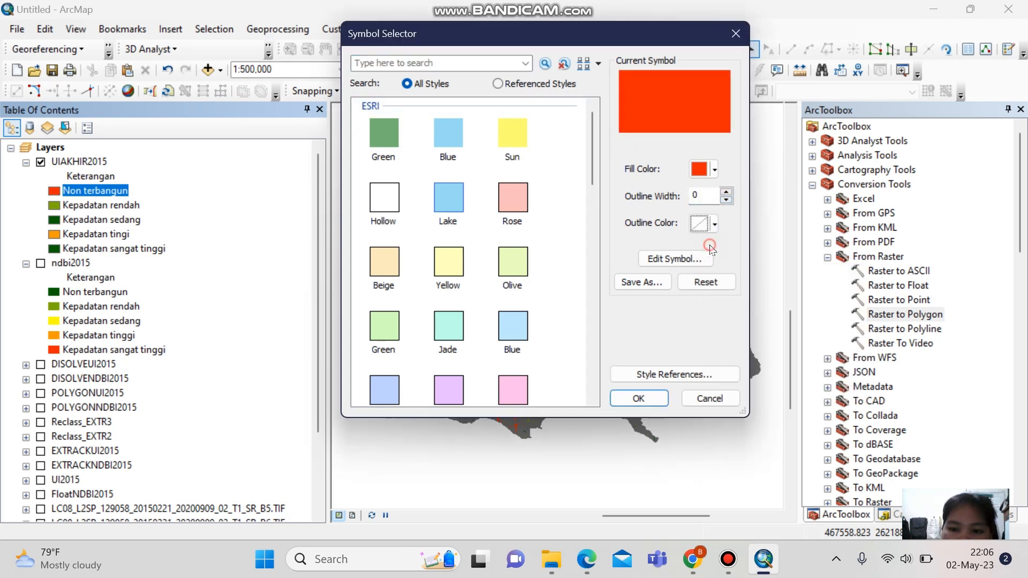
Set the outline width to 0 and the outline color to none for the UIAKHIR2015 Kepadatan rendah symbol.
click(637, 401)
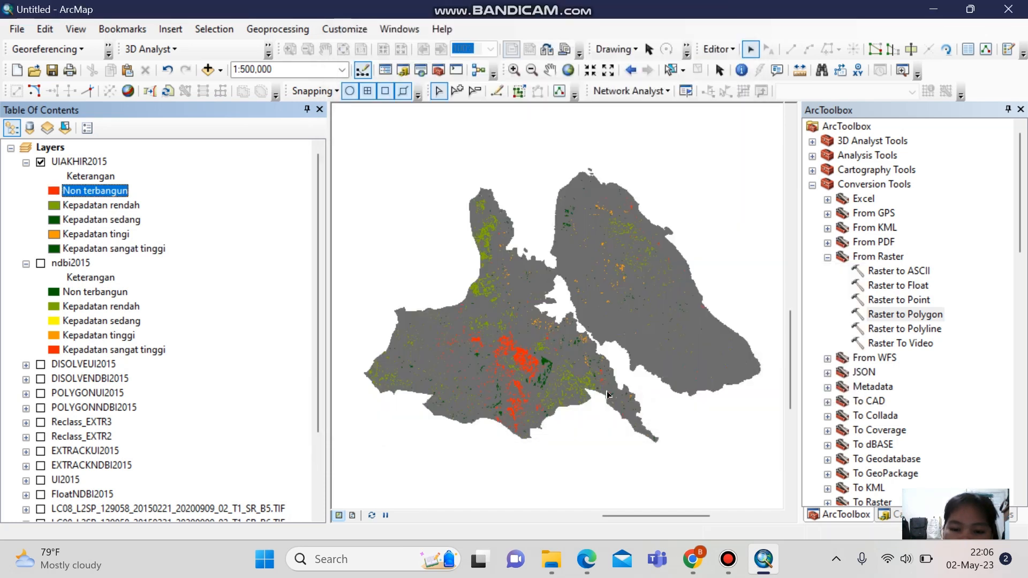
double_click(53, 205)
click(727, 200)
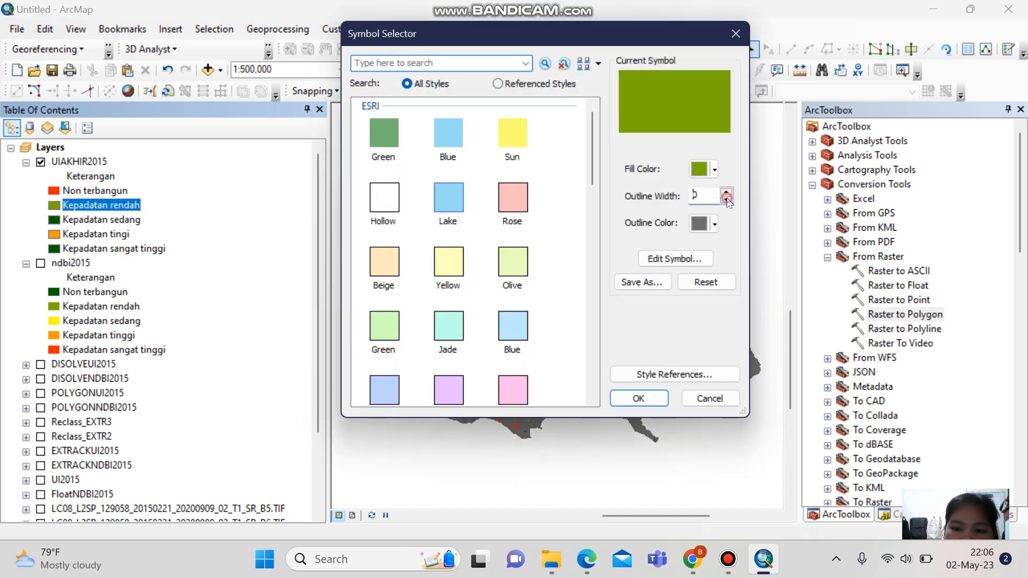
click(703, 223)
click(732, 248)
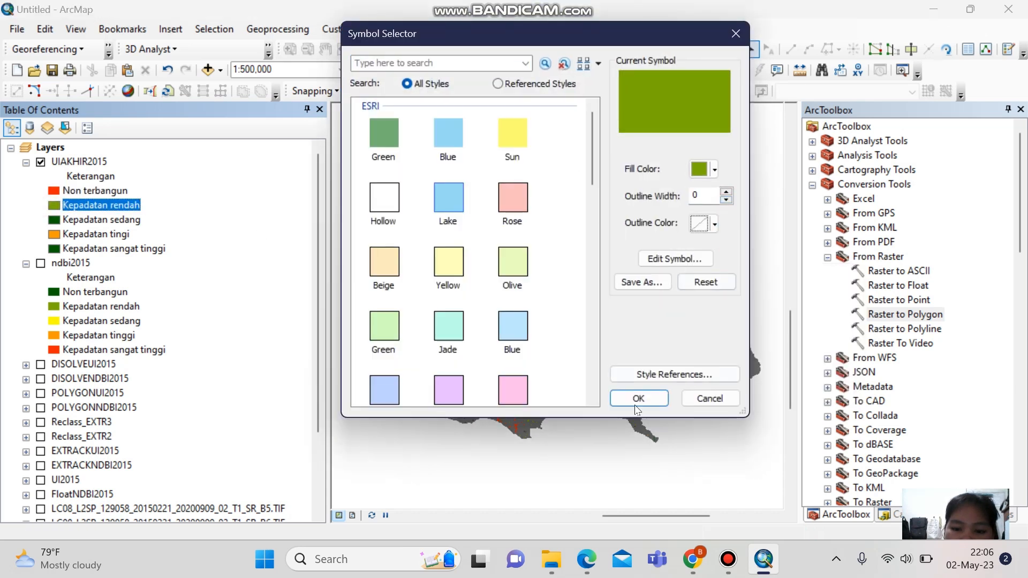
click(637, 404)
Set the outline width to 0 and the outline color to none for the UIAKHIR2015 Kepadatan sedang symbol.
double_click(53, 220)
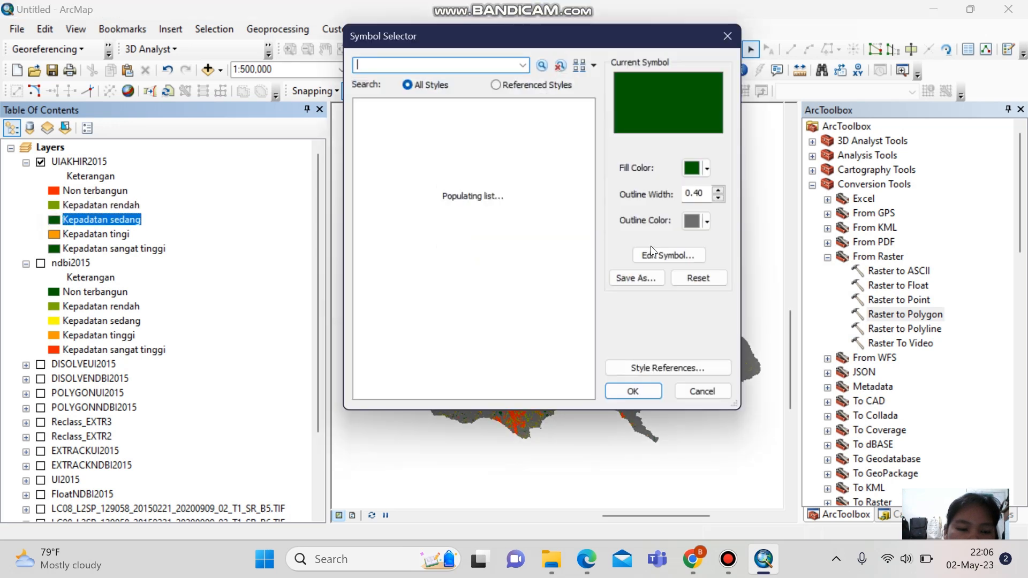
click(728, 199)
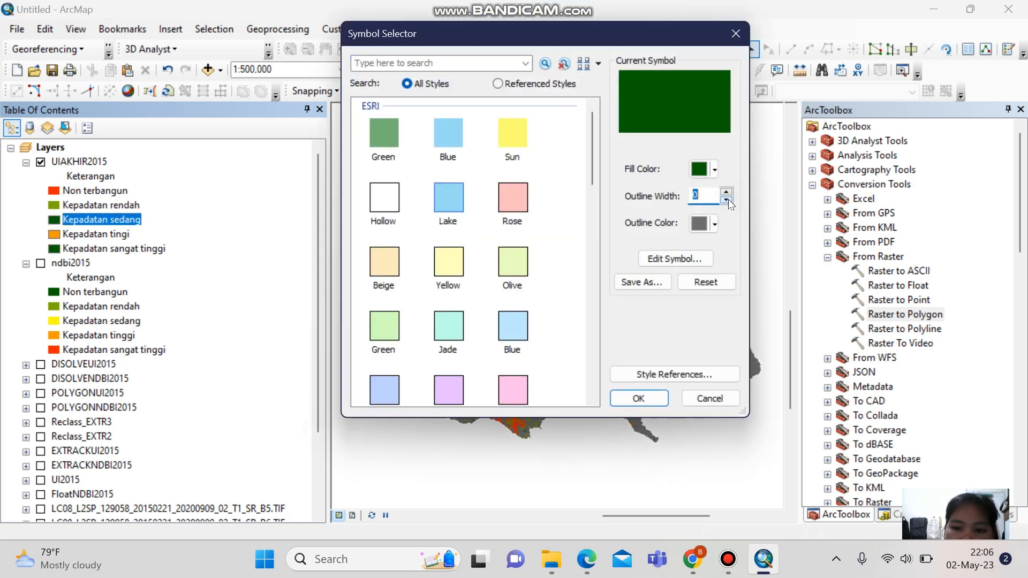
click(701, 223)
click(751, 260)
click(630, 398)
Set the outline width to 0 and the outline color to none for the UIAKHIR2015 Kepadatan tingi symbol.
click(54, 234)
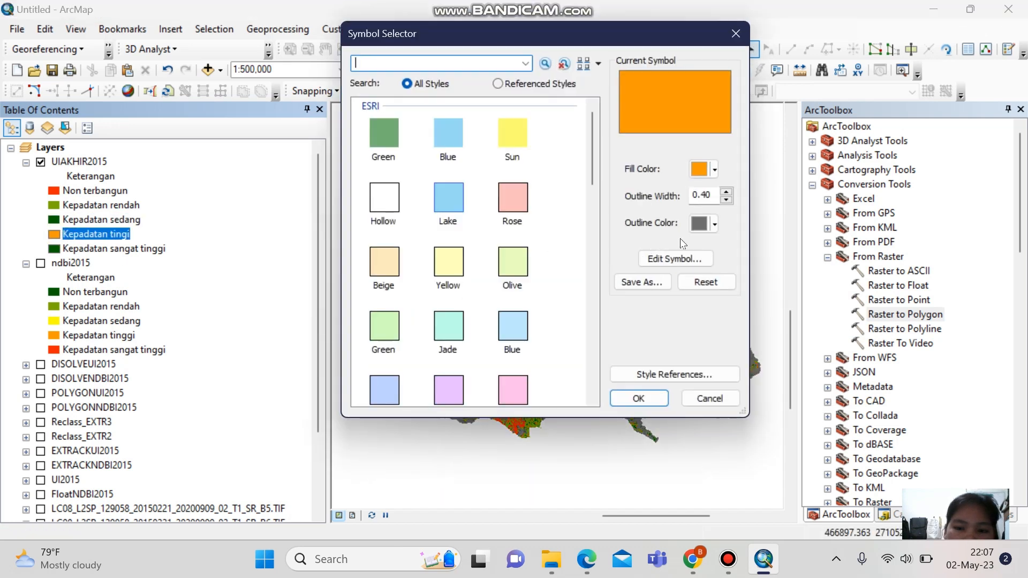
click(726, 200)
click(701, 224)
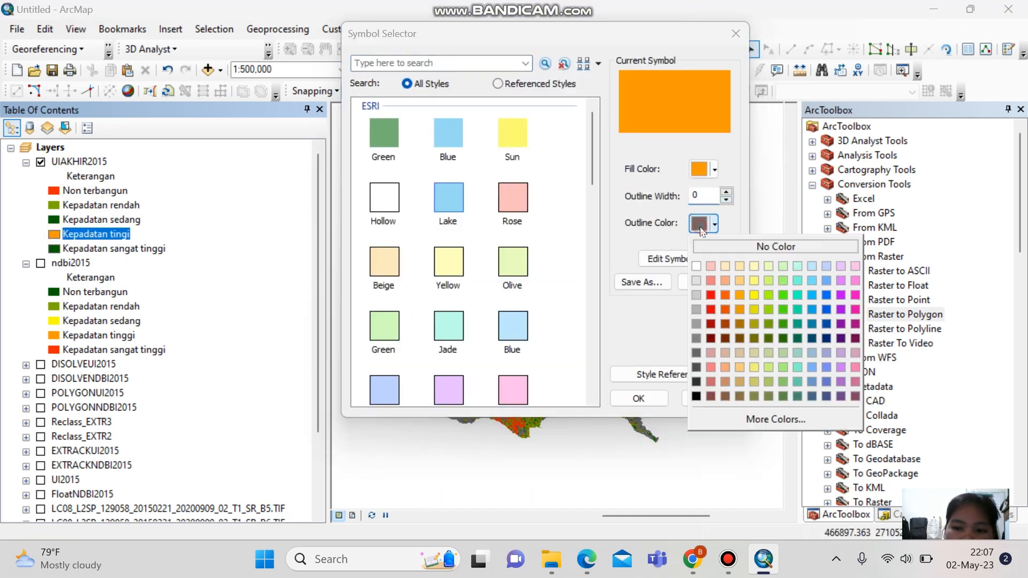
click(745, 247)
click(639, 399)
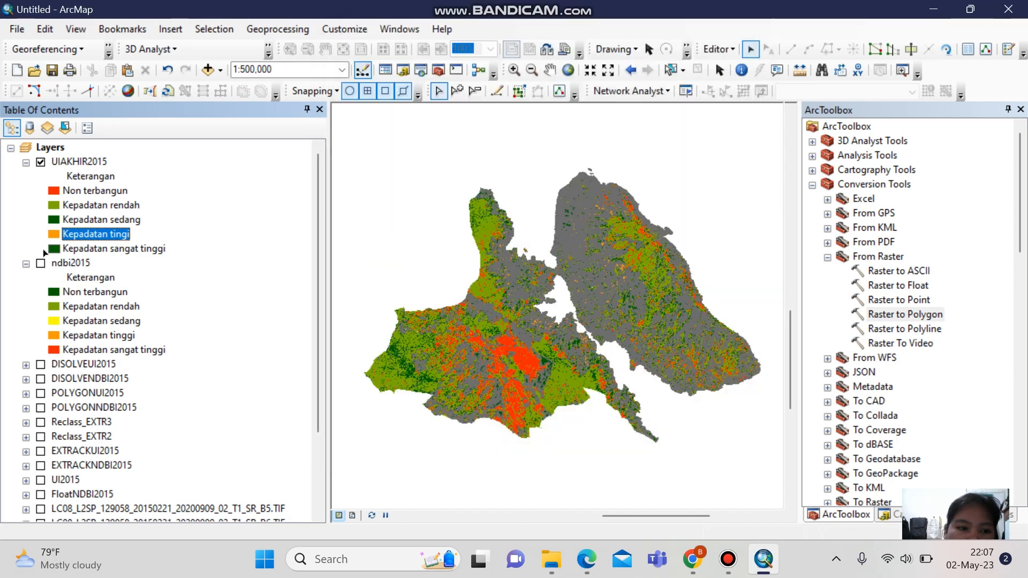
Set the outline width to 0 and the outline color to none for the UIAKHIR2015 Kepadatan sangat tinggi symbol.
click(54, 249)
click(726, 200)
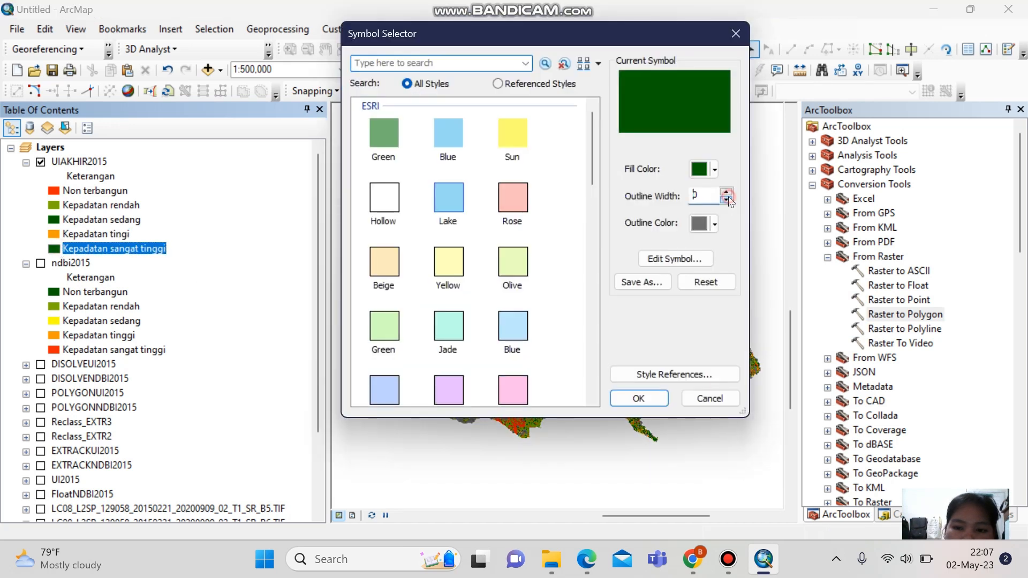
click(701, 226)
click(769, 249)
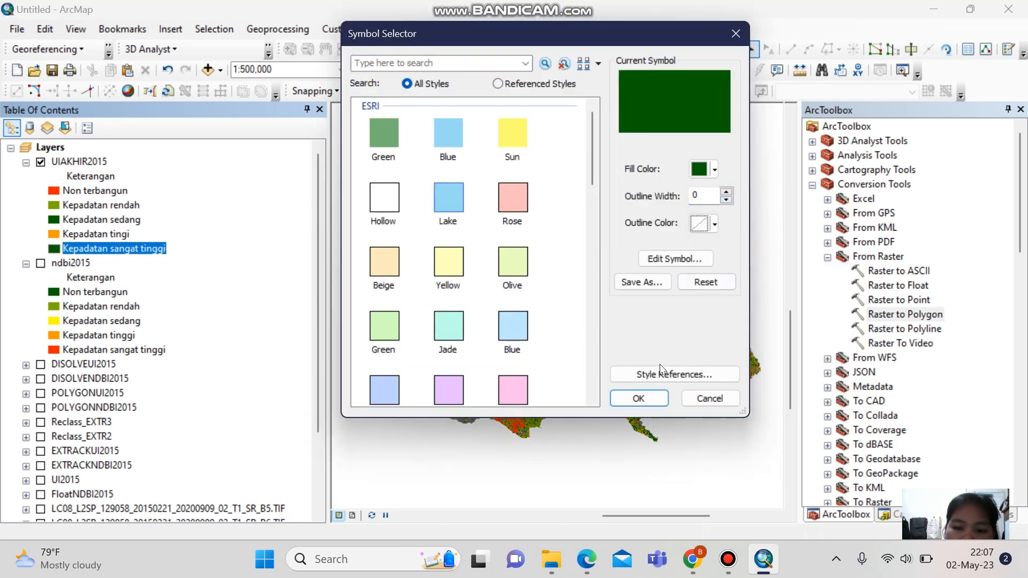
click(640, 399)
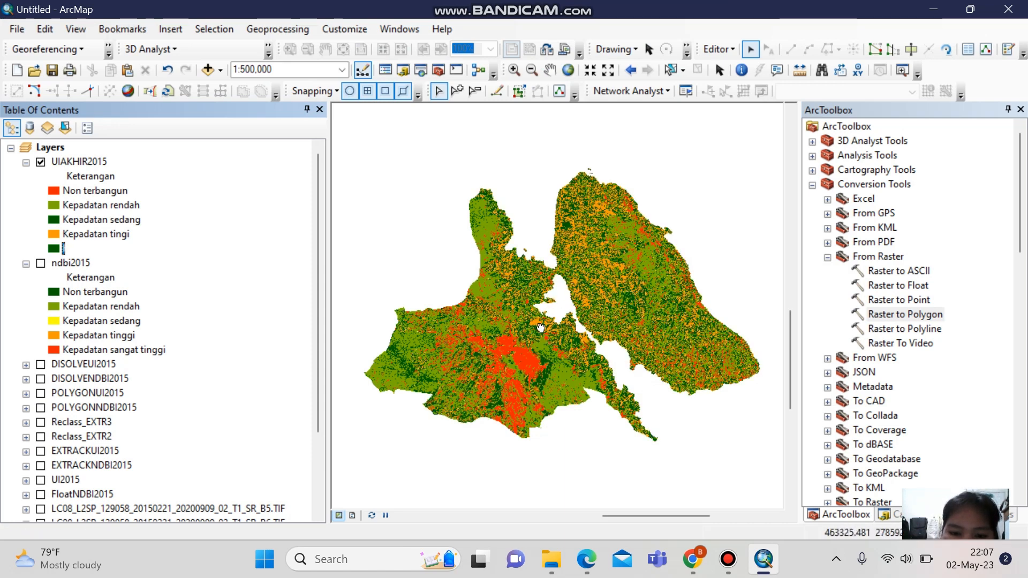
middle_click(547, 341)
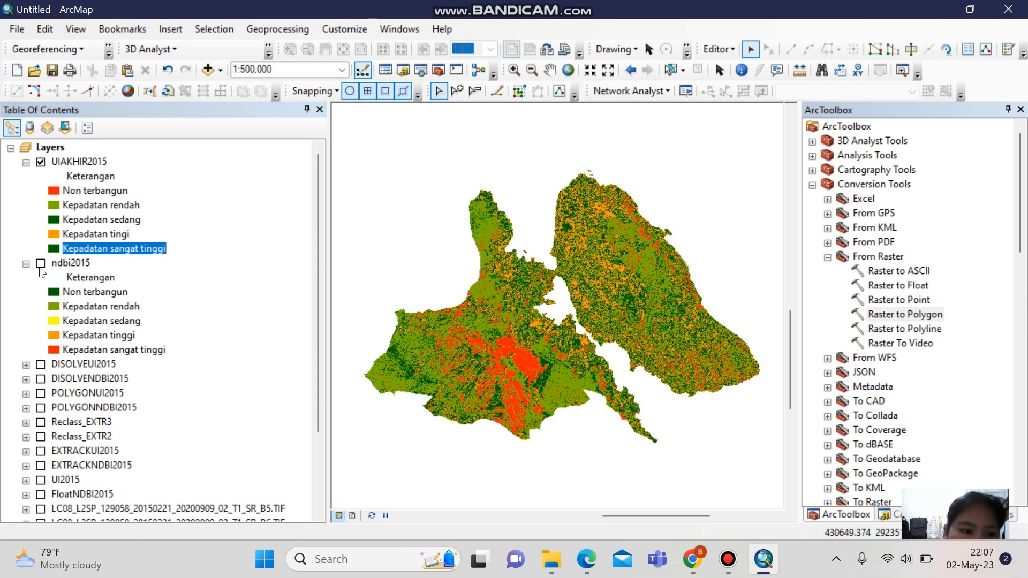
click(40, 264)
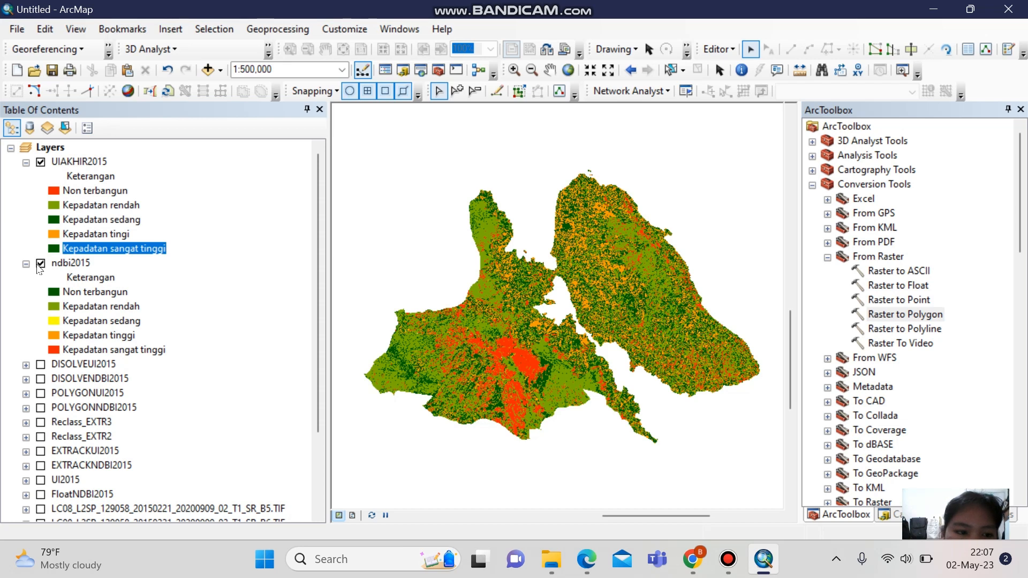
click(39, 265)
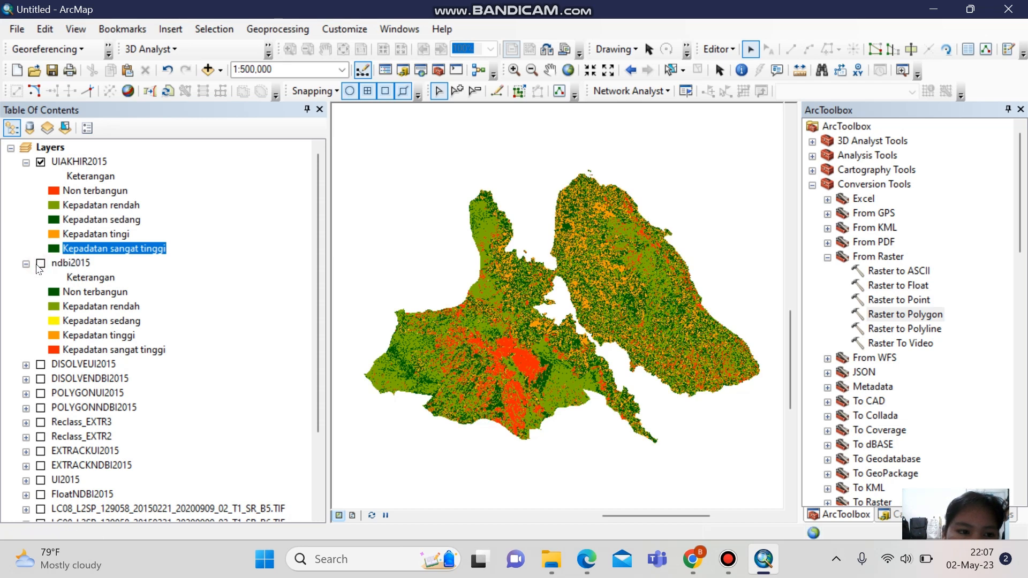
Apply the dark green to yellow to red color ramp to the UIAKHIR2015 Keterangan classes and accept the layer properties.
right_click(74, 162)
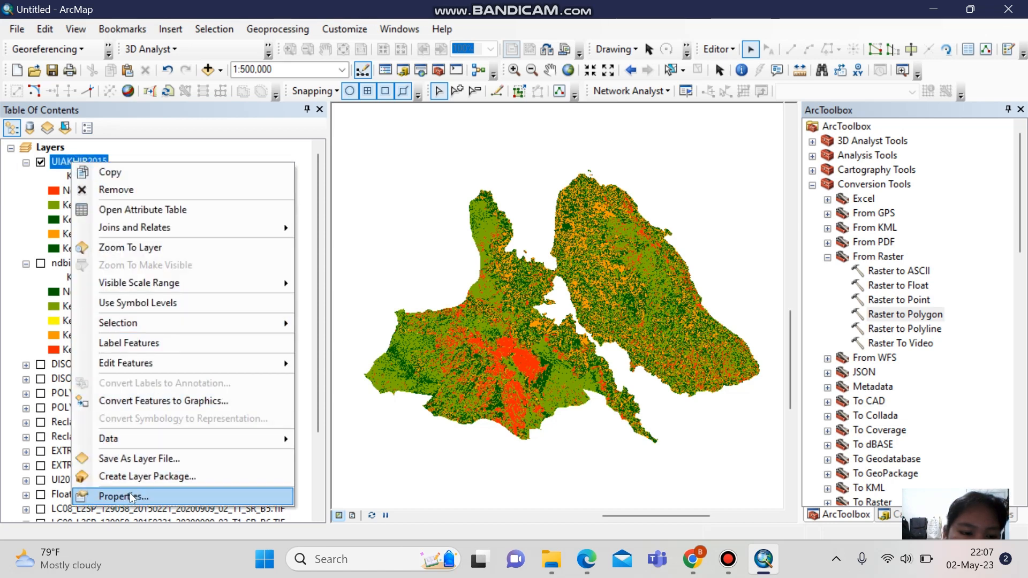
click(129, 497)
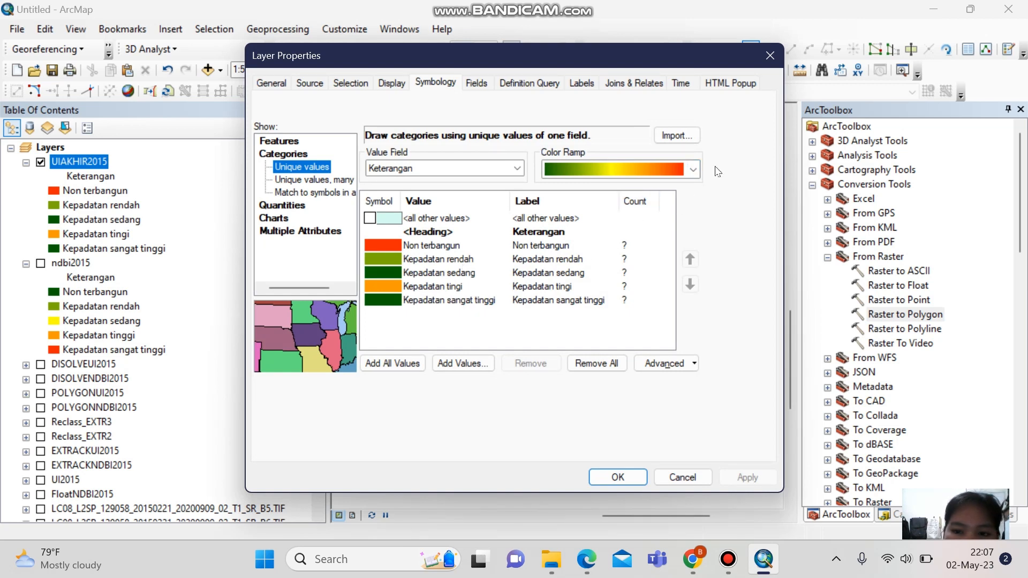
click(693, 169)
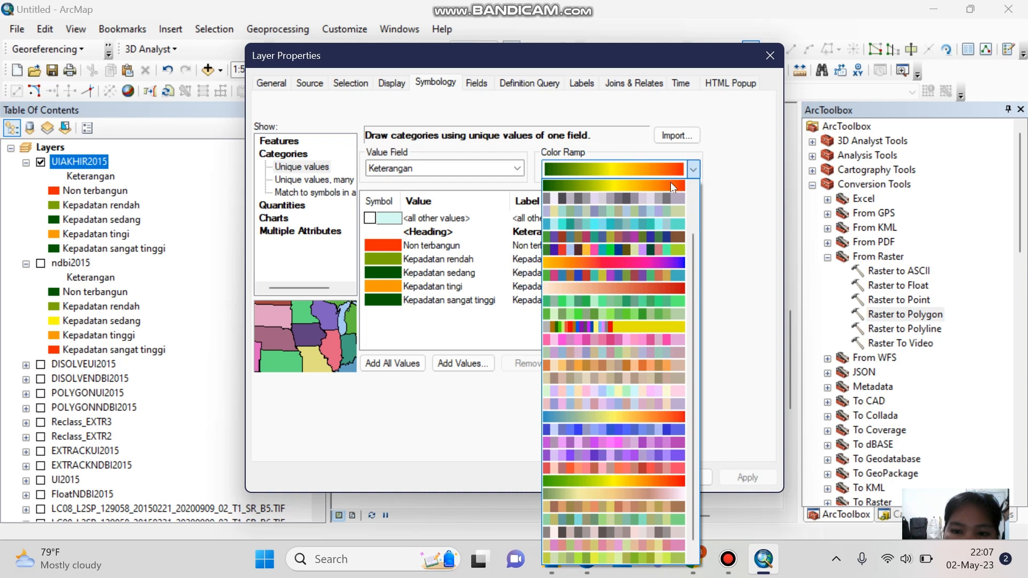
drag(693, 271, 698, 186)
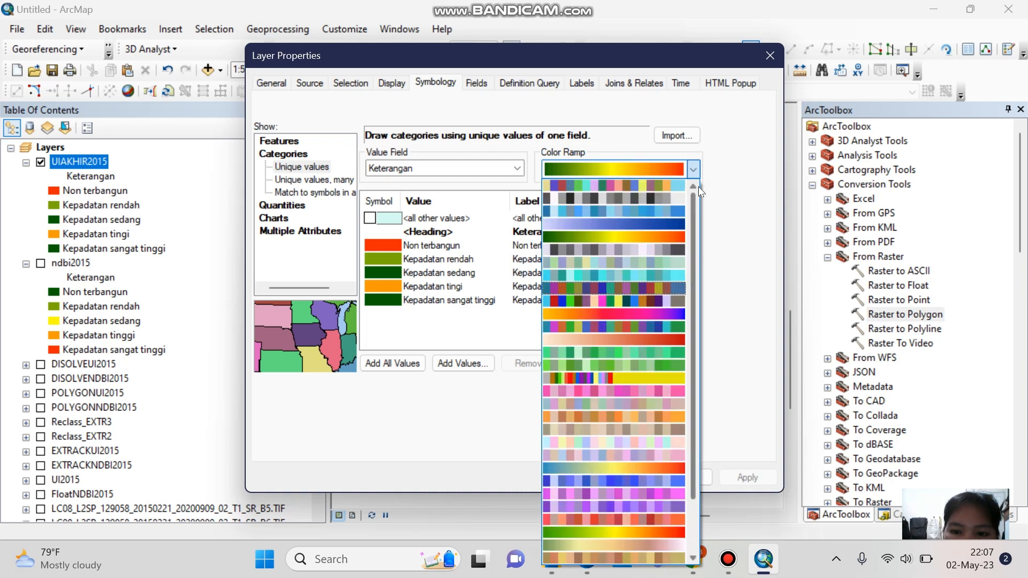
click(678, 237)
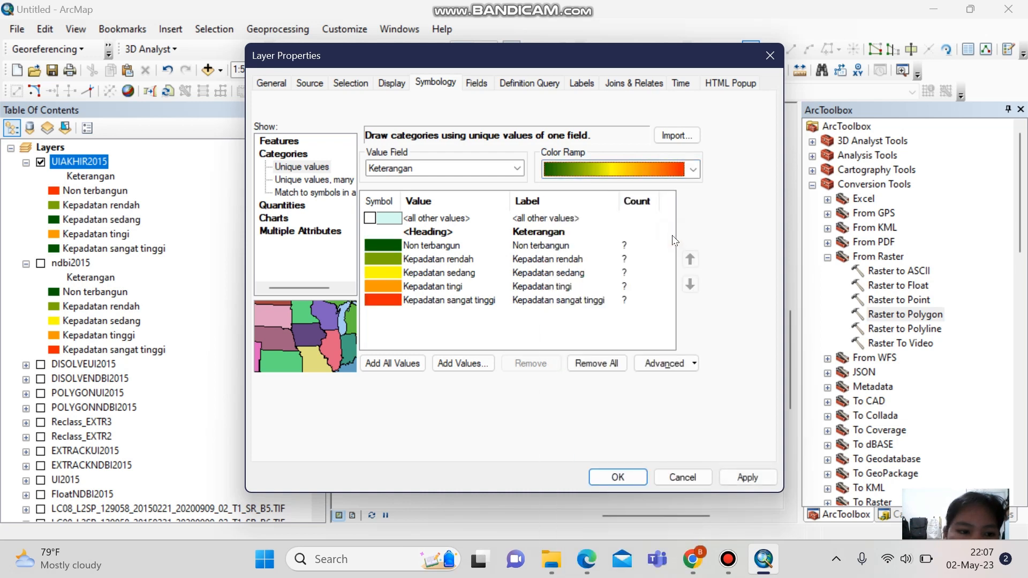
click(747, 477)
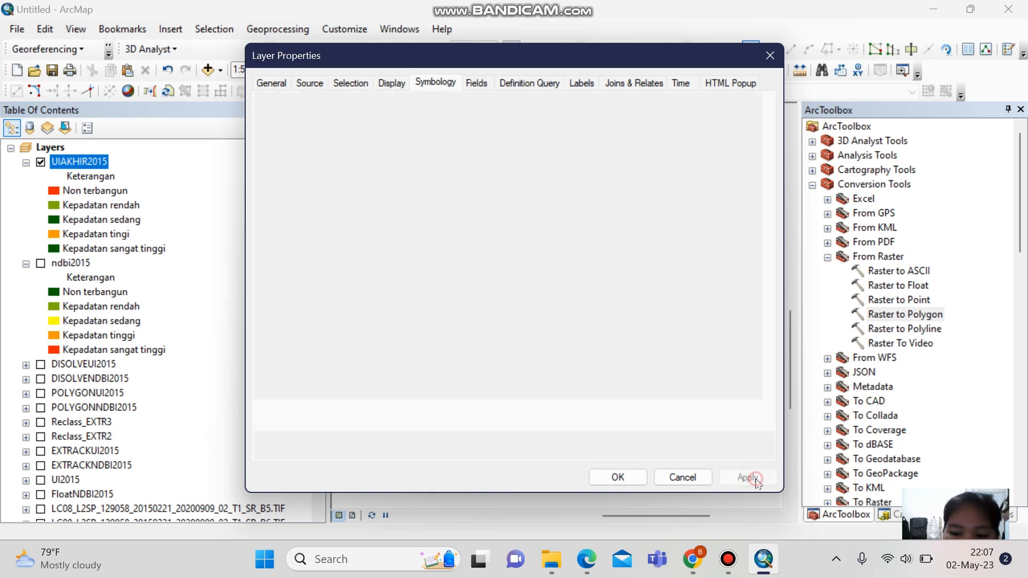
click(618, 477)
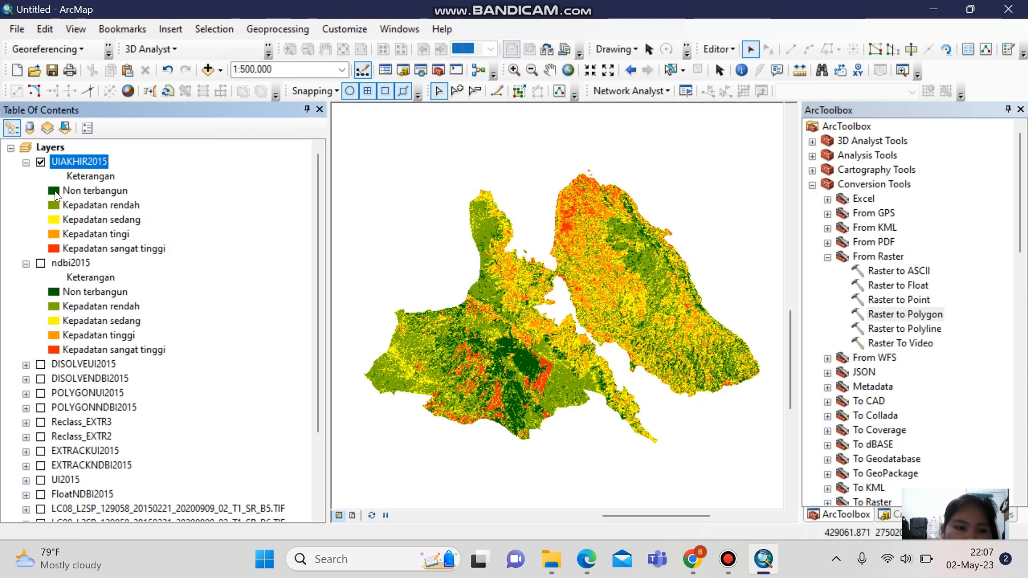
Toggle the visibility of the ndbi2015 layer repeatedly to compare the map display with UIAKHIR2015.
click(40, 264)
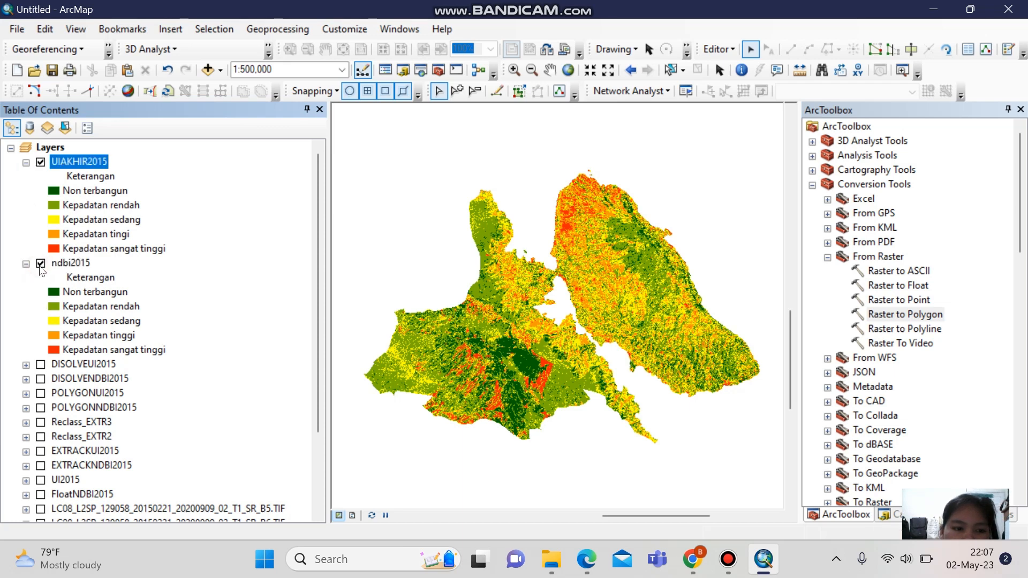
click(41, 265)
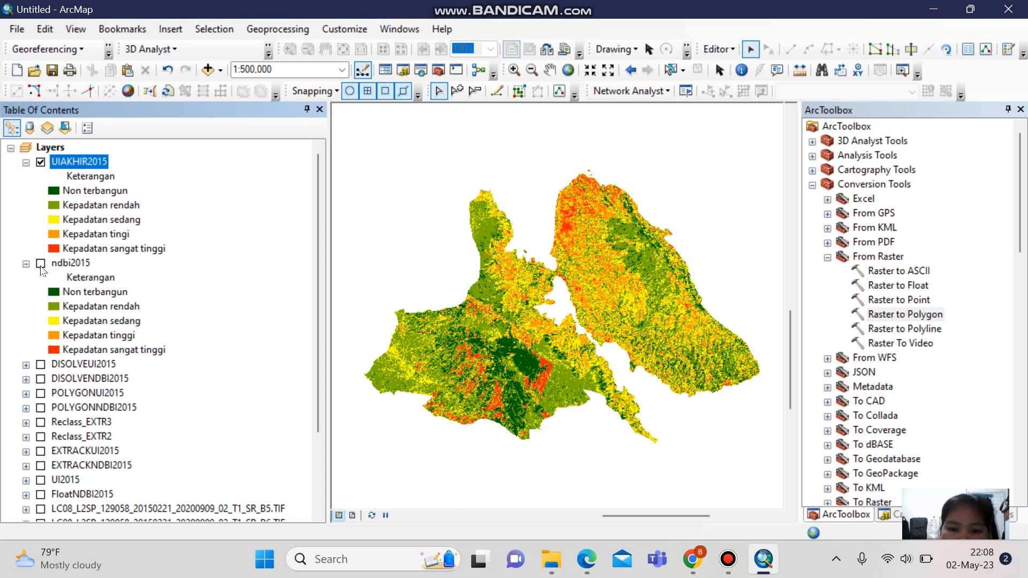
click(40, 264)
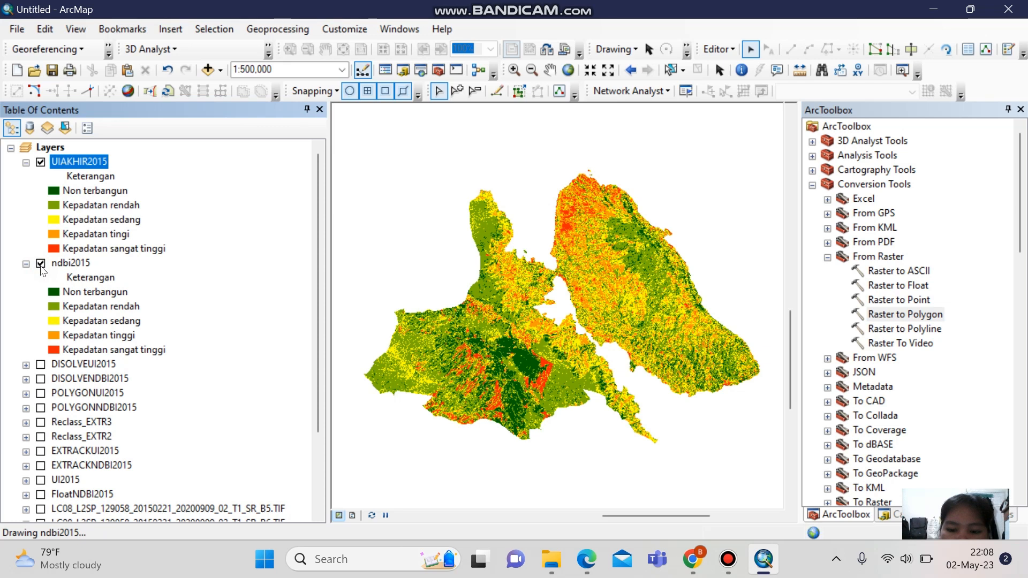
click(41, 264)
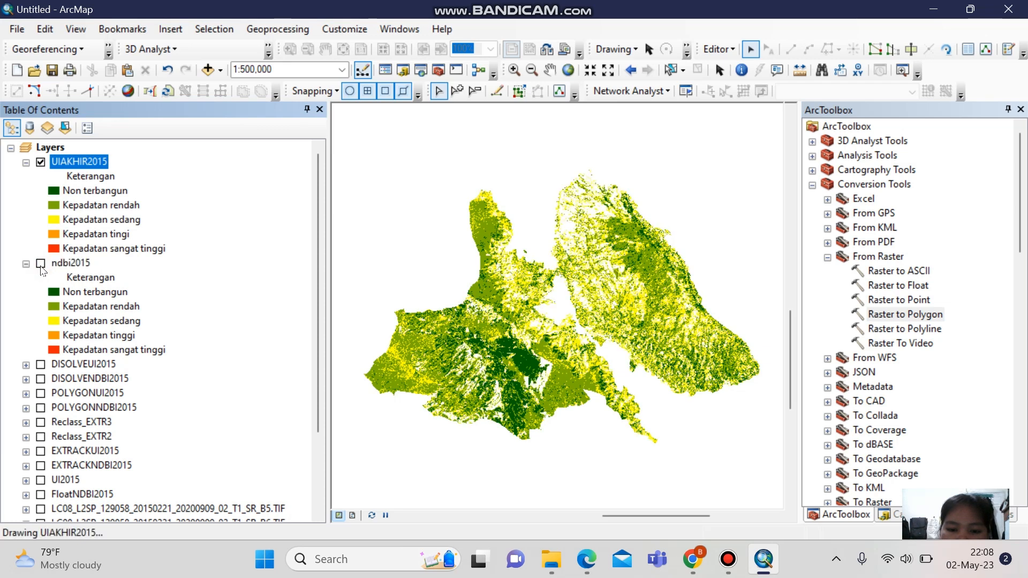
click(41, 265)
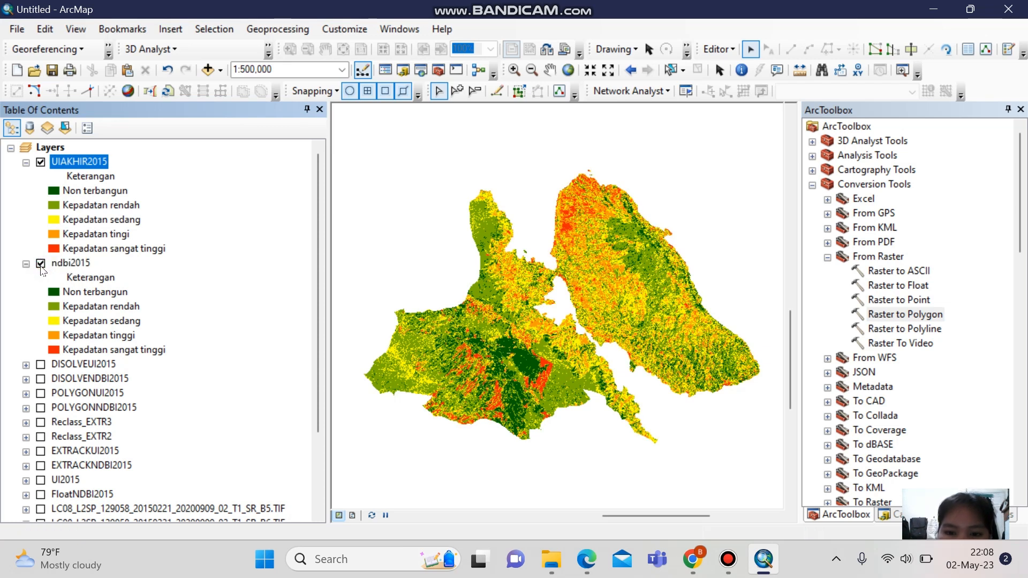
click(41, 265)
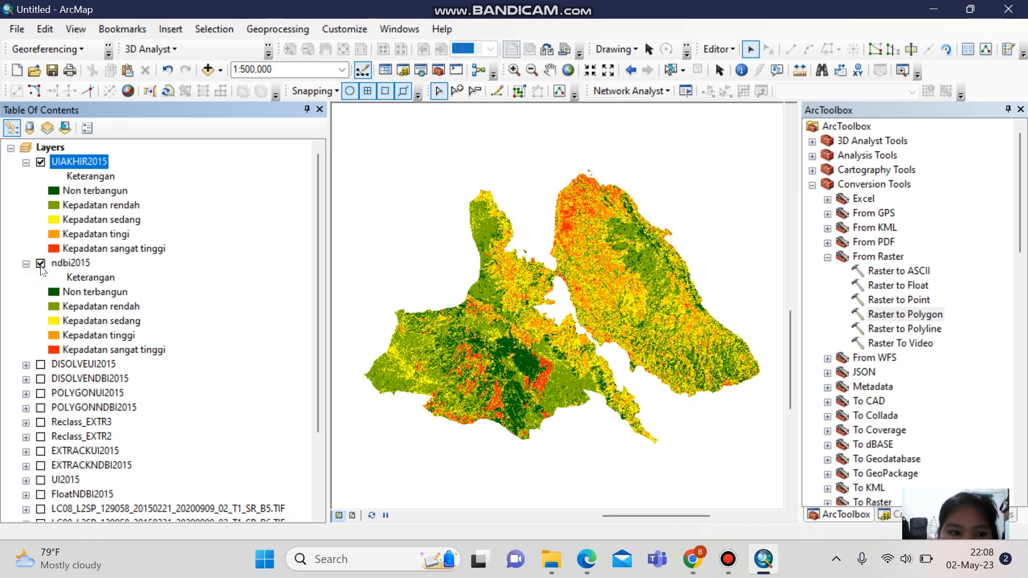
click(41, 265)
click(40, 265)
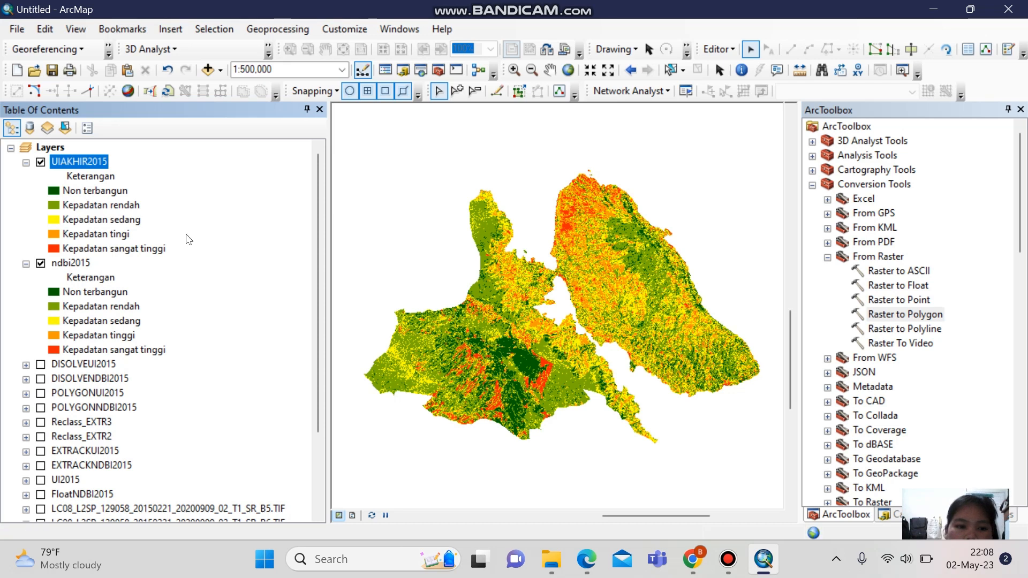
Collapse the legends of the ndbi2015, UIAKHIR2015, ADMIN_SAMOSIR and bufferadminsamosir layers.
click(25, 263)
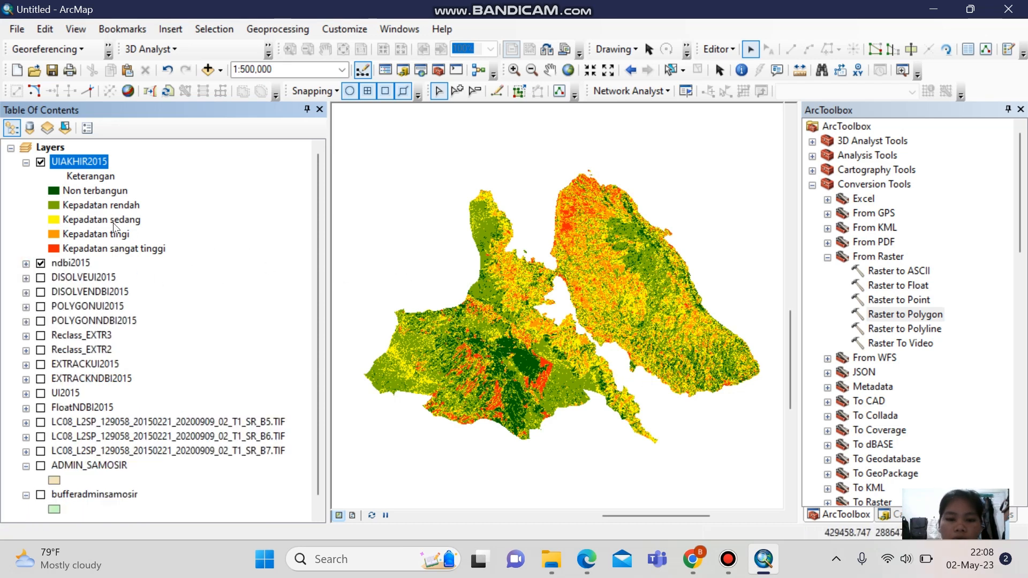
click(26, 162)
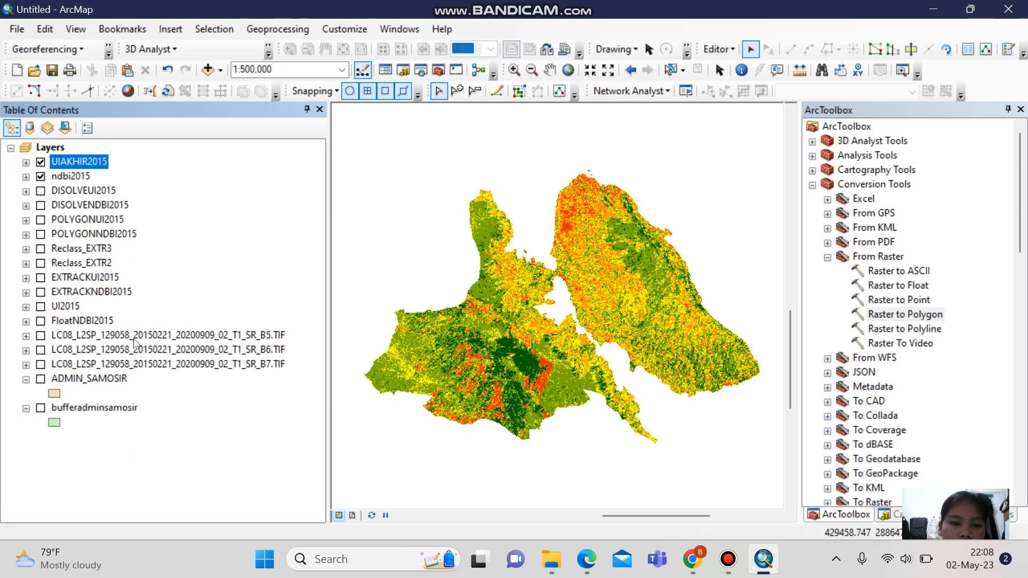
click(25, 380)
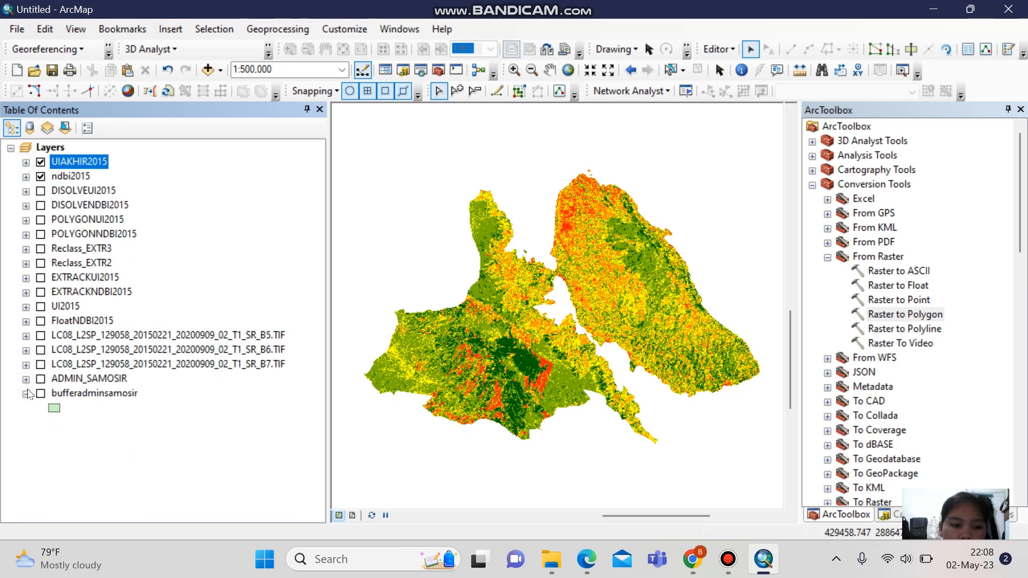
click(26, 394)
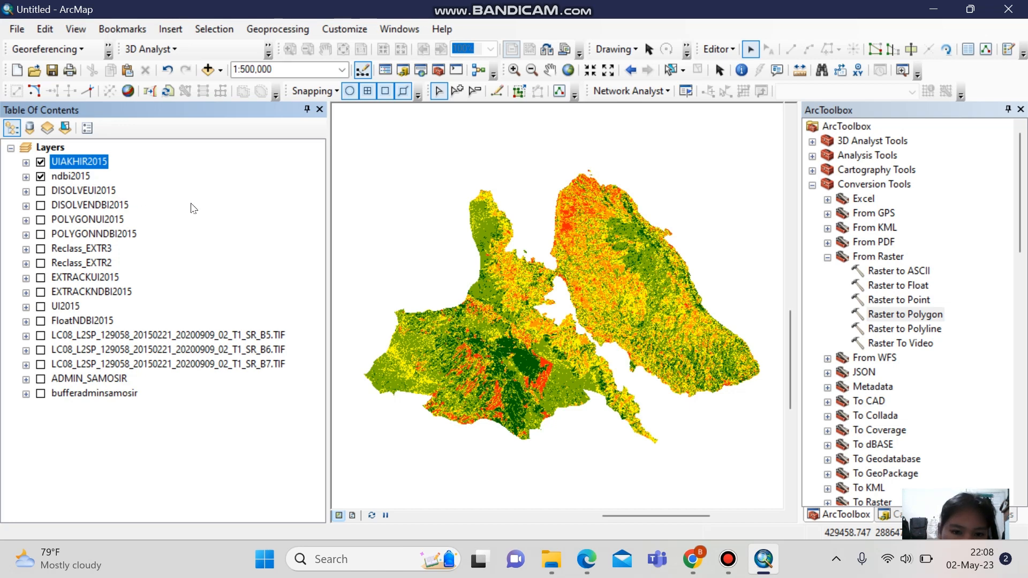
click(728, 559)
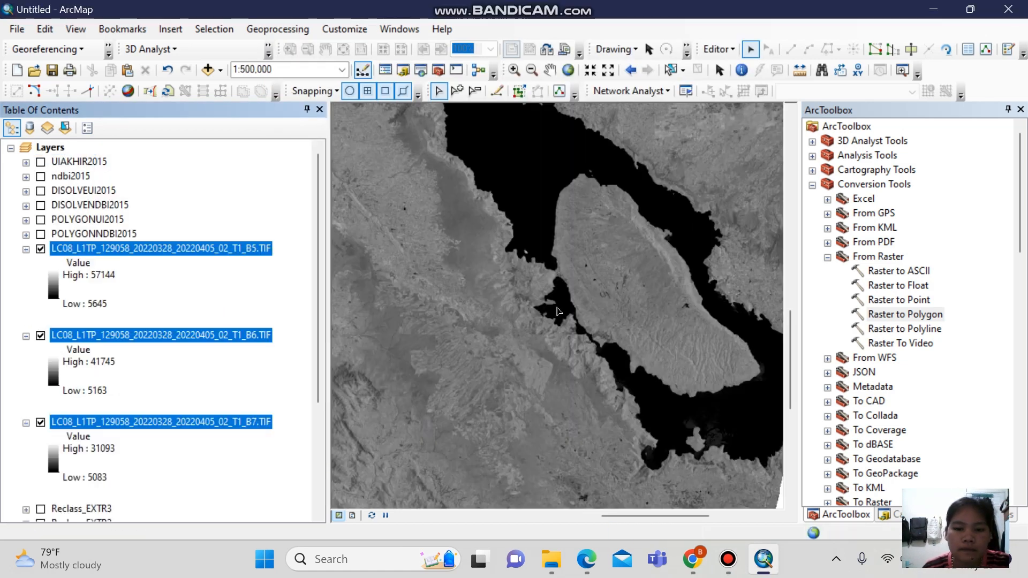
Collapse the legends of the 2022 Landsat B5, B6 and B7 bands and move the three layers above UIAKHIR2015.
click(26, 423)
click(26, 336)
click(26, 249)
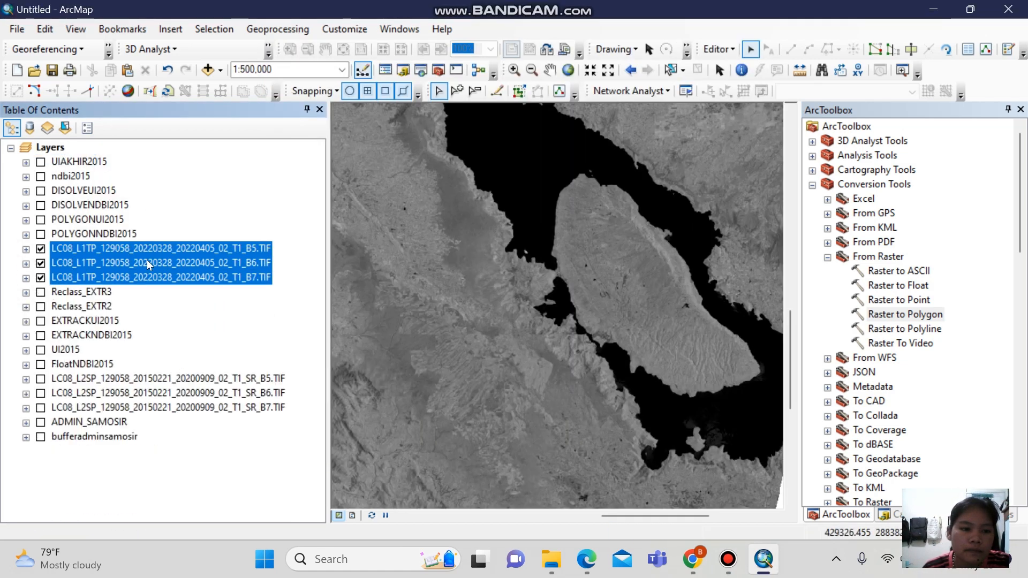
drag(146, 264, 135, 157)
click(135, 161)
click(293, 161)
Build the Raster Calculator expression Float(B6 - B5) / Float(B6 + B5) from the 2022 Landsat bands.
scroll(902, 280, down, 17)
click(900, 227)
double_click(902, 228)
scroll(695, 278, down, 2)
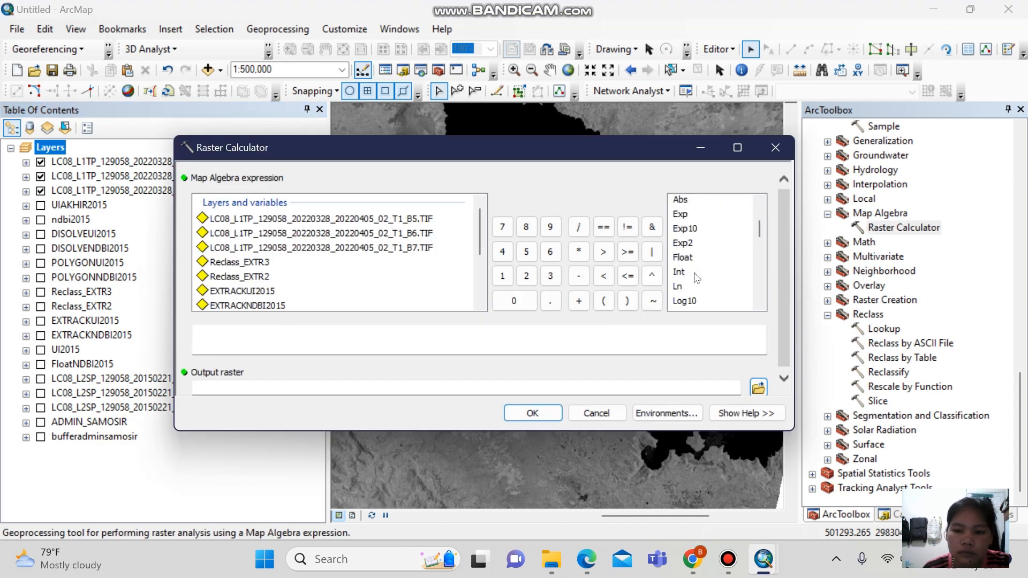
double_click(683, 258)
double_click(411, 234)
click(579, 276)
double_click(411, 220)
click(690, 333)
click(579, 227)
Browse for the output raster location and create a folder named hasilnya inside the 2022 folder.
click(758, 387)
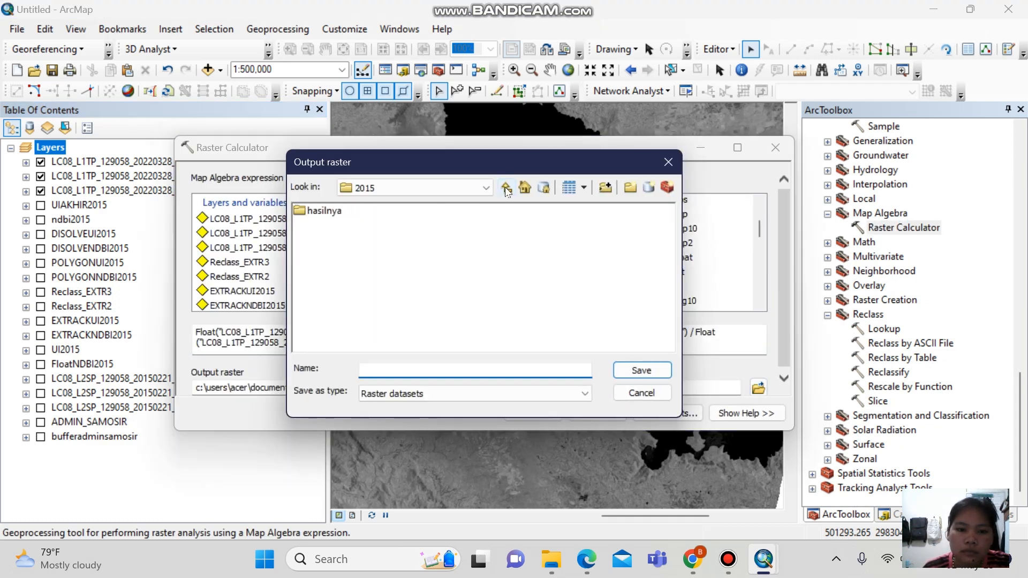
click(506, 188)
double_click(315, 225)
click(630, 188)
text(hasilnya)
Name the output raster FloatNDBI2022 in the new hasilnya folder and run the calculation.
double_click(332, 211)
click(398, 370)
text(FloatNDBI2022)
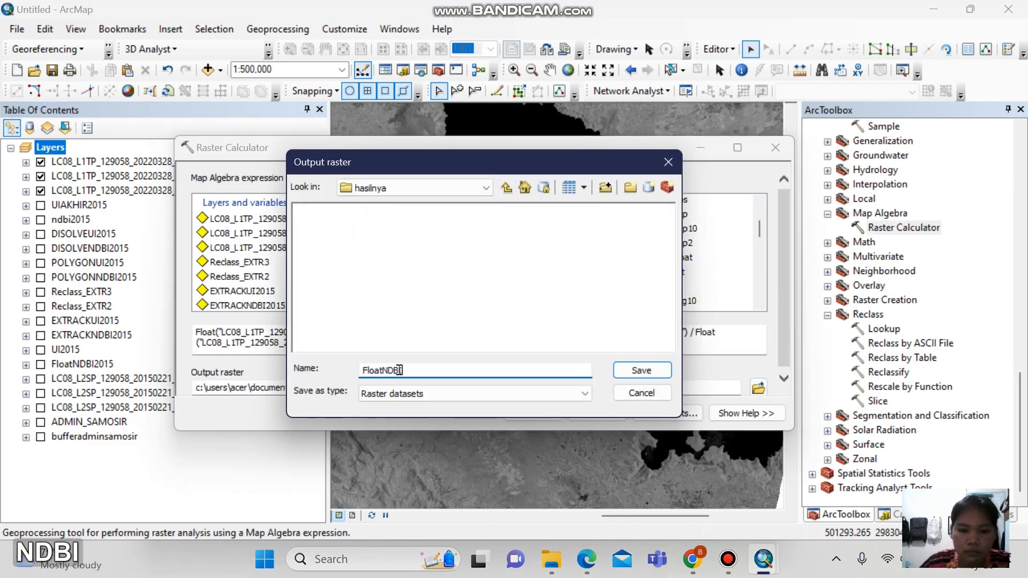
key(Return)
click(542, 410)
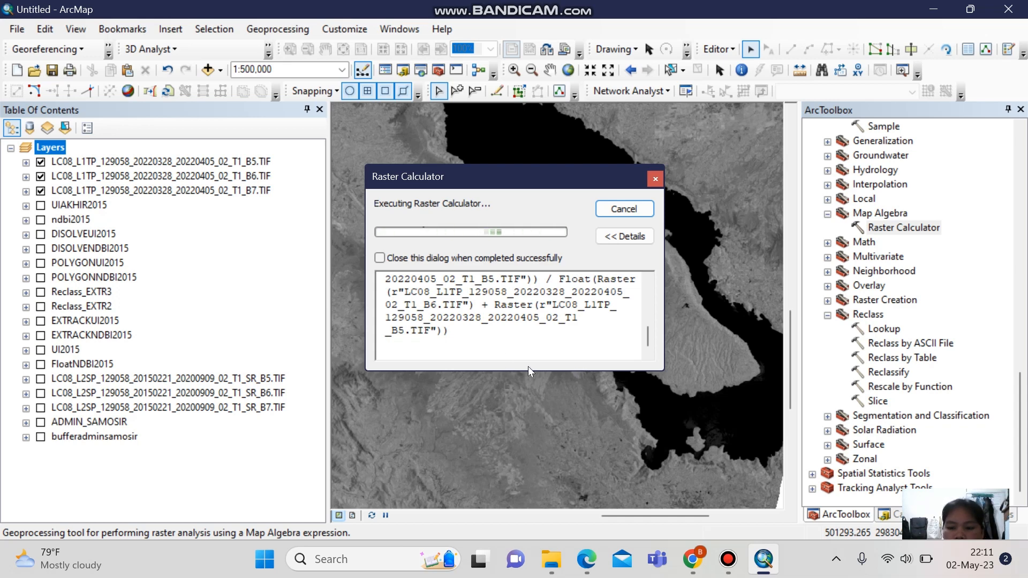
click(624, 208)
click(70, 162)
Build the Raster Calculator expression Float(B7 - B5) / Float(B7 + B5) + 1 from the 2022 Landsat bands.
double_click(902, 225)
scroll(696, 257, down, 2)
double_click(683, 258)
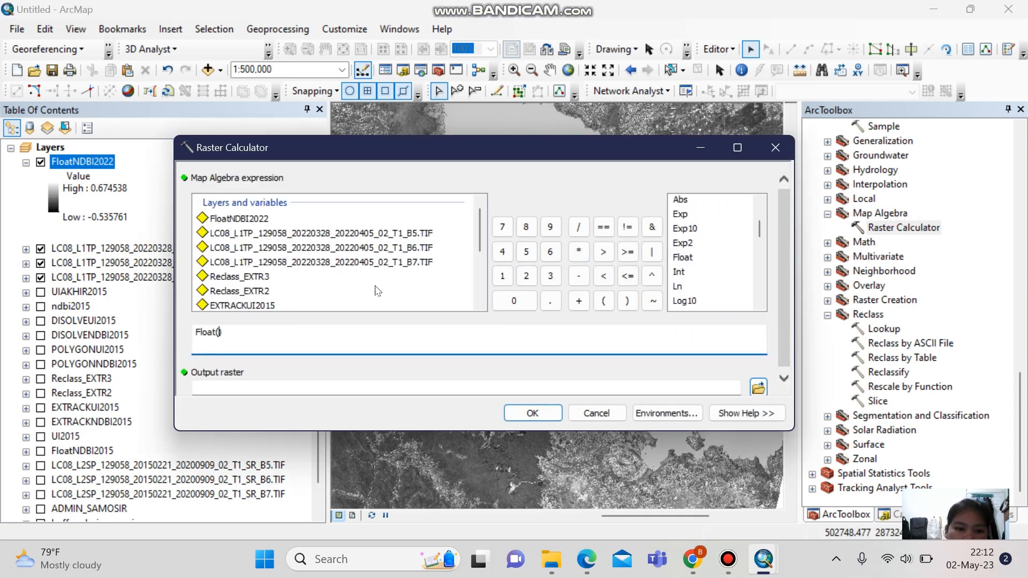
double_click(375, 262)
click(579, 276)
double_click(412, 235)
click(579, 227)
double_click(681, 258)
double_click(375, 263)
click(578, 301)
double_click(375, 234)
click(578, 301)
click(502, 276)
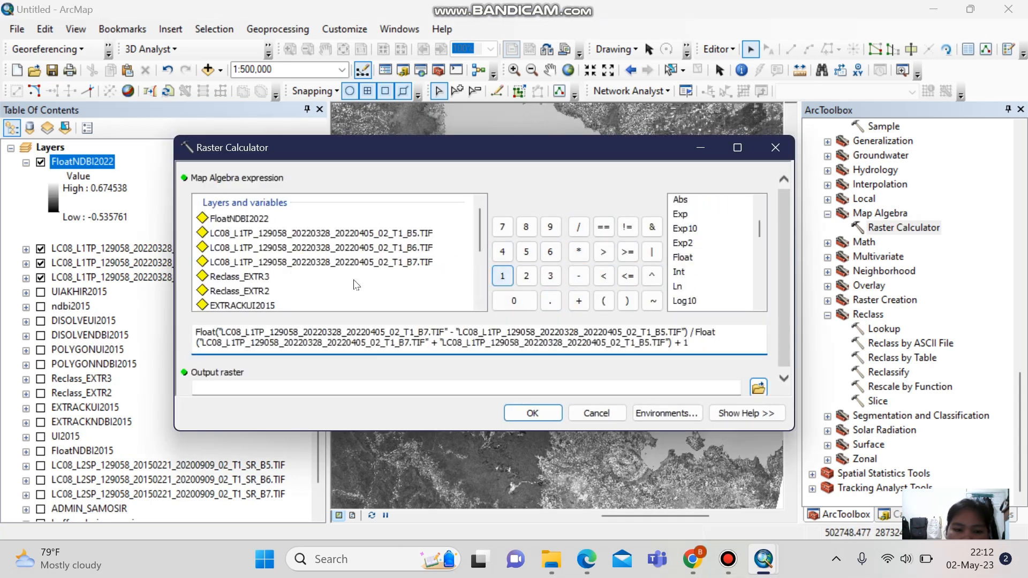
Save the output raster as FloatUI2022 and run the urban index calculation.
click(759, 388)
text(FloatUI2022)
click(642, 371)
click(537, 414)
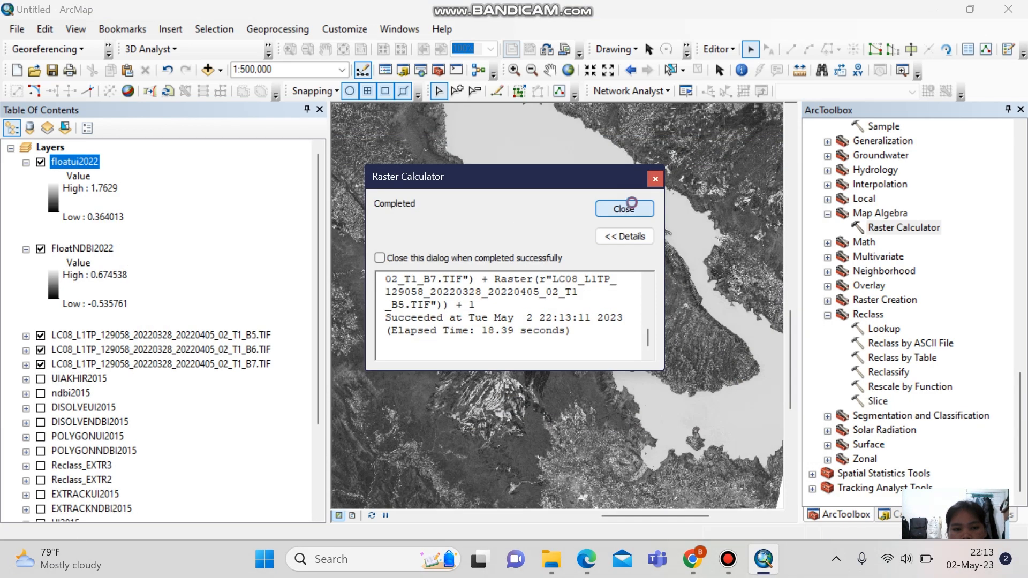
click(624, 208)
Set up Extract by Mask with FloatNDBI2022 as the input raster and bufferadminsamosir as the mask.
scroll(909, 294, up, 1)
scroll(908, 294, up, 3)
double_click(901, 212)
scroll(471, 300, down, 5)
click(279, 343)
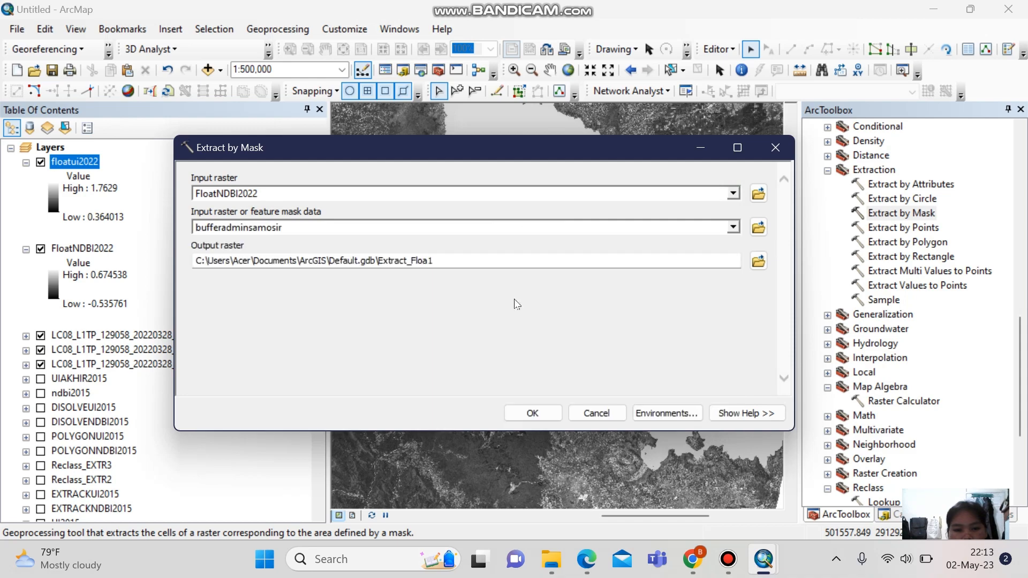
Try to name the extracted output raster extrackndbi2022 in the 2022 hasilnya folder.
click(758, 261)
click(363, 371)
text(extrackndbi2022)
click(641, 370)
click(716, 278)
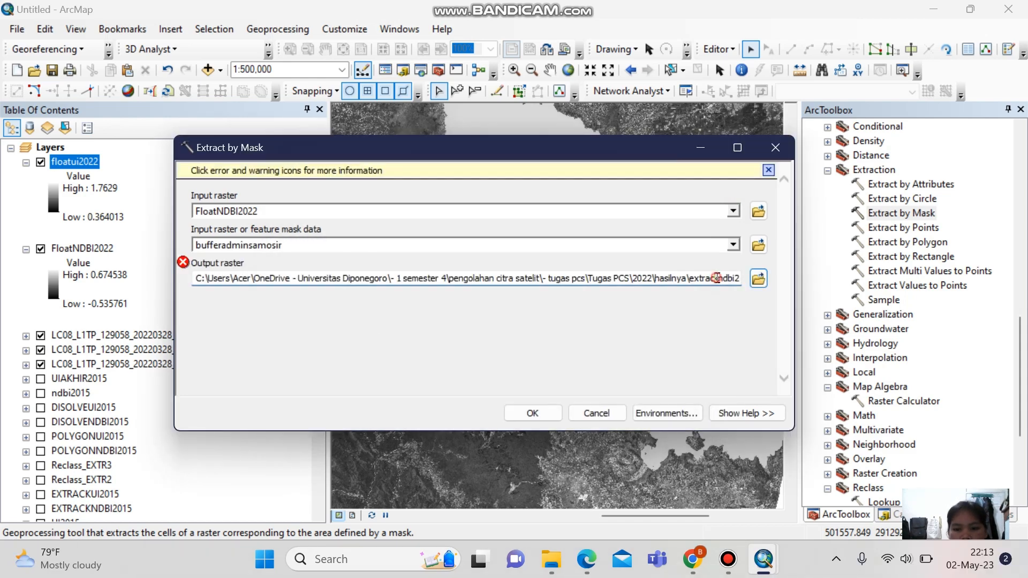
Name the output raster exndbi2022 and run the NDBI mask extraction.
click(758, 279)
click(394, 370)
text(exndbi2022)
click(638, 372)
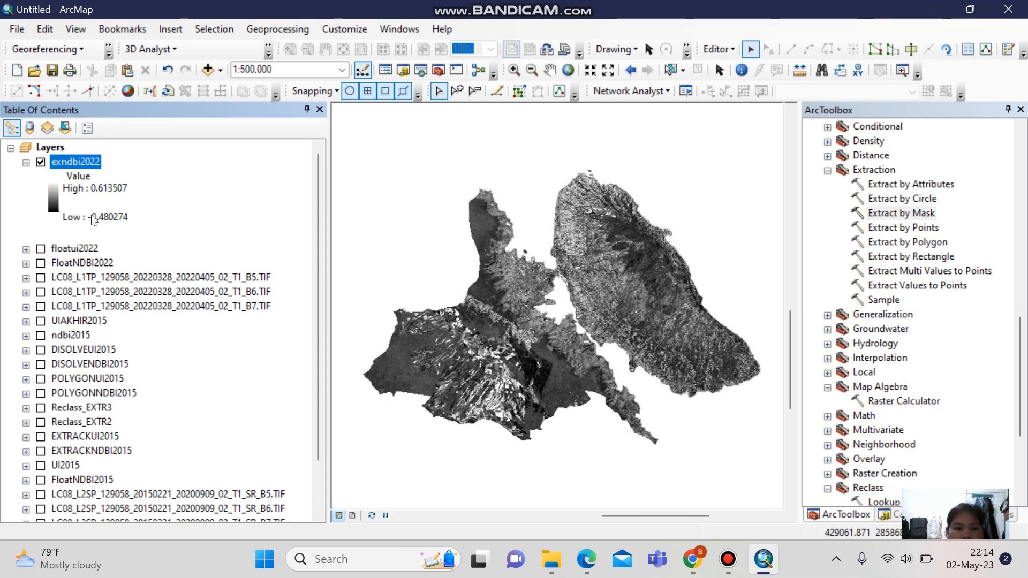
Extract floatui2022 by the bufferadminsamosir mask and save the output raster as exui2022.
double_click(901, 213)
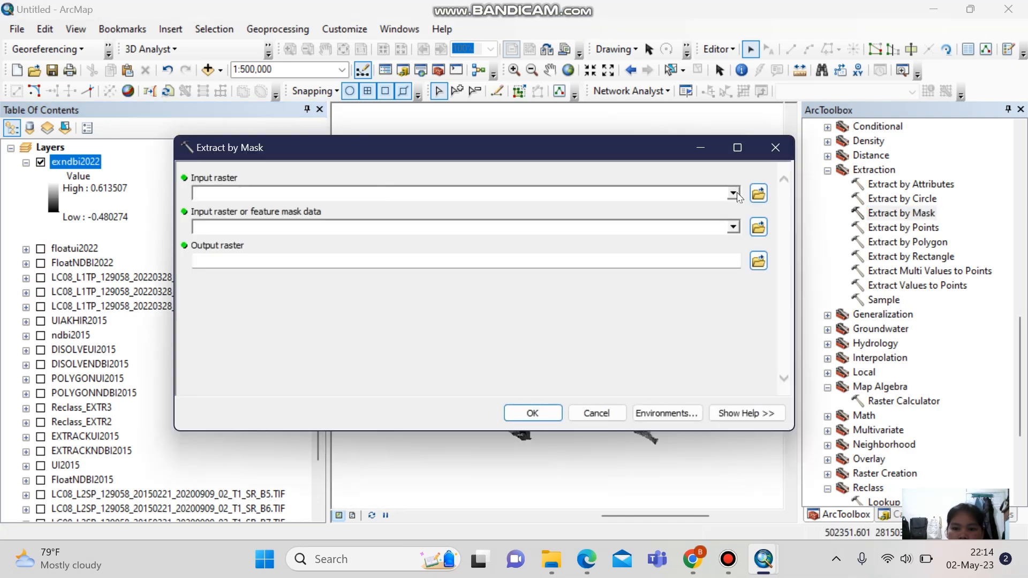
click(734, 194)
click(280, 220)
click(734, 227)
scroll(471, 311, down, 5)
click(321, 340)
click(758, 261)
text(exui2022)
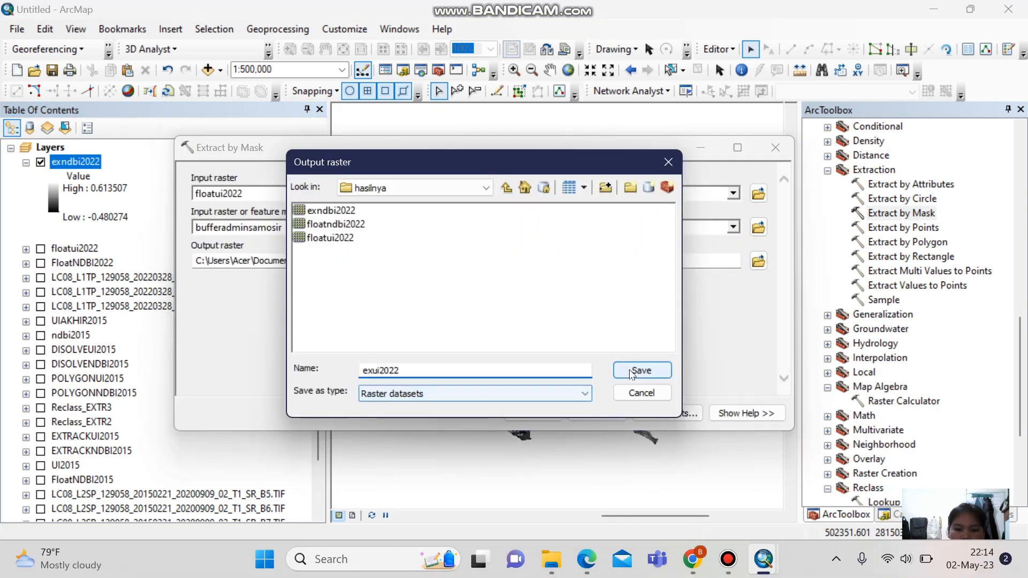
Reclassify exndbi2022 into five classes and apply the red to yellow to green color scheme to the result.
click(889, 372)
double_click(889, 372)
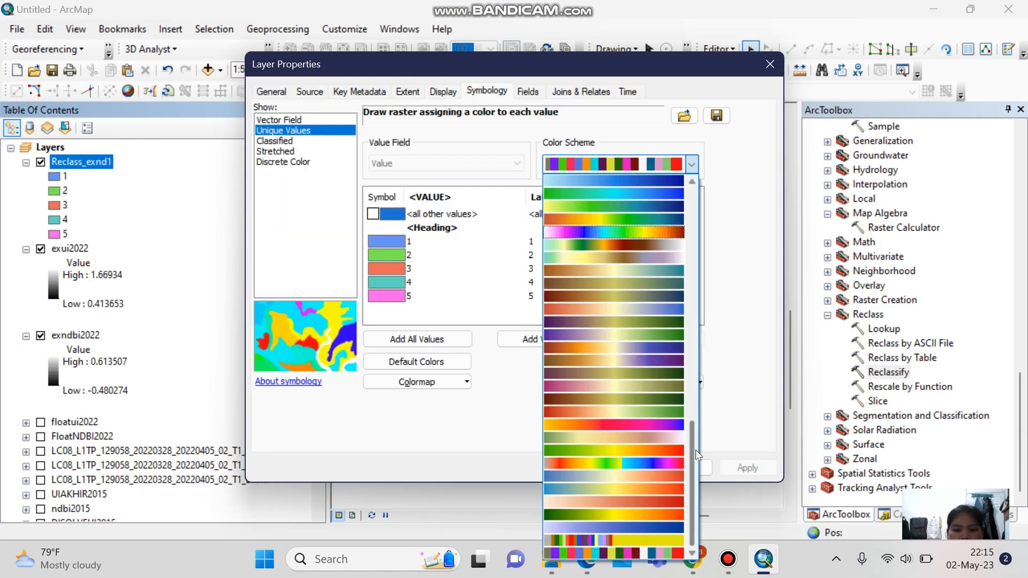
scroll(685, 409, down, 3)
scroll(686, 409, down, 1)
click(616, 245)
click(609, 470)
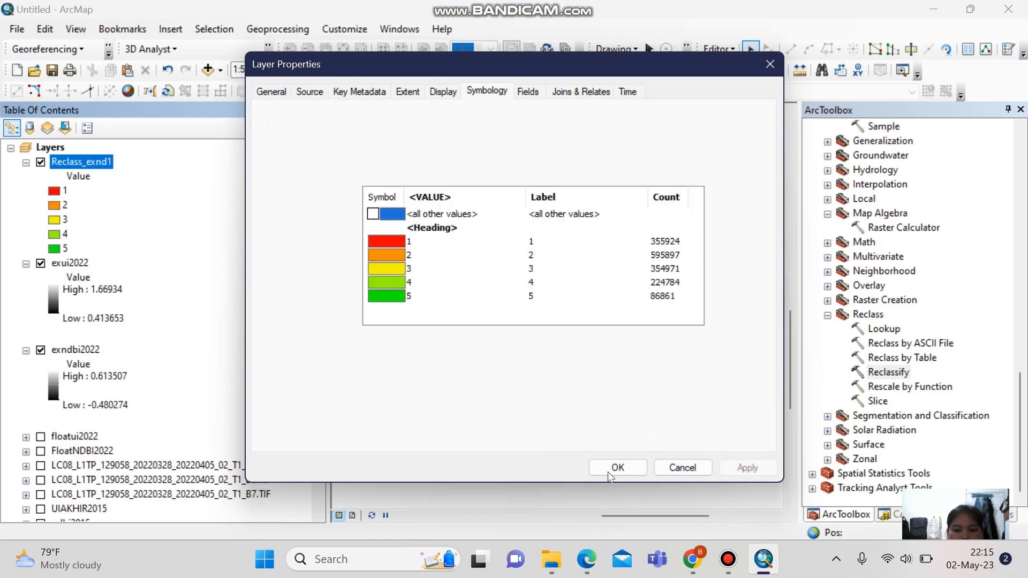
double_click(895, 374)
click(734, 194)
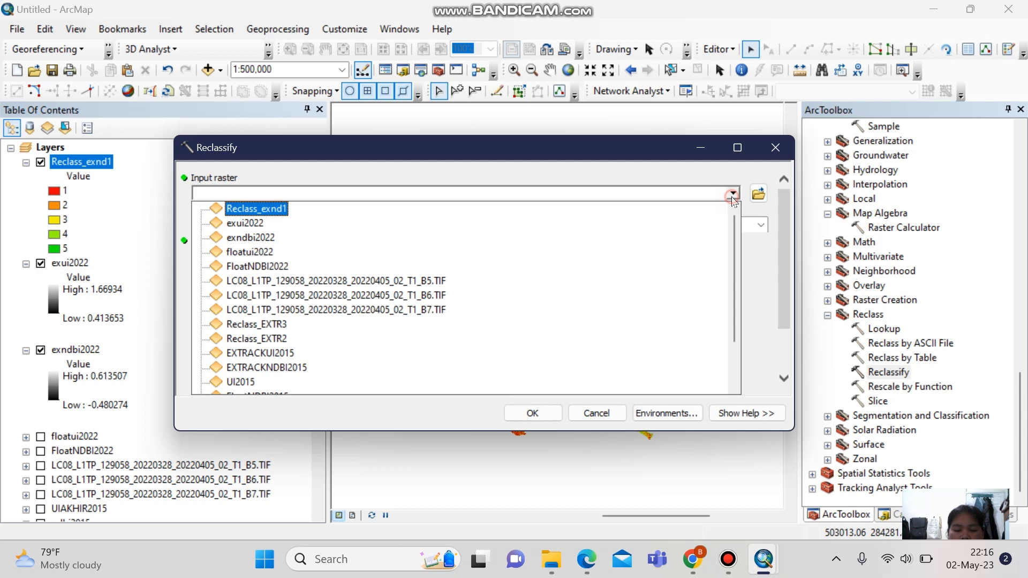
click(258, 223)
click(470, 270)
click(347, 156)
click(331, 191)
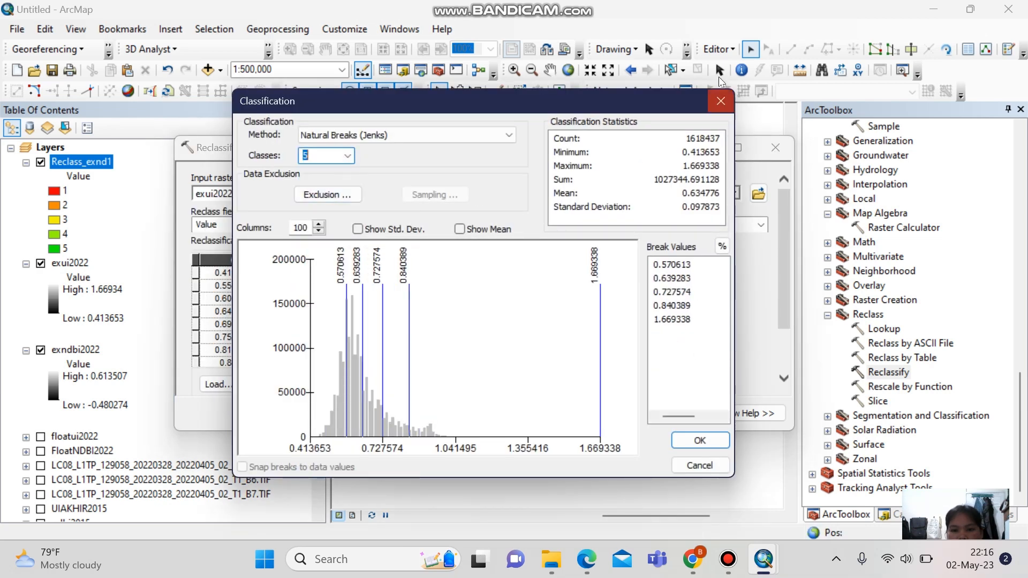
click(721, 101)
Run Reclassify again on exndbi2022 with five classes.
click(735, 195)
click(253, 237)
click(470, 270)
click(347, 156)
click(317, 191)
click(699, 440)
click(535, 413)
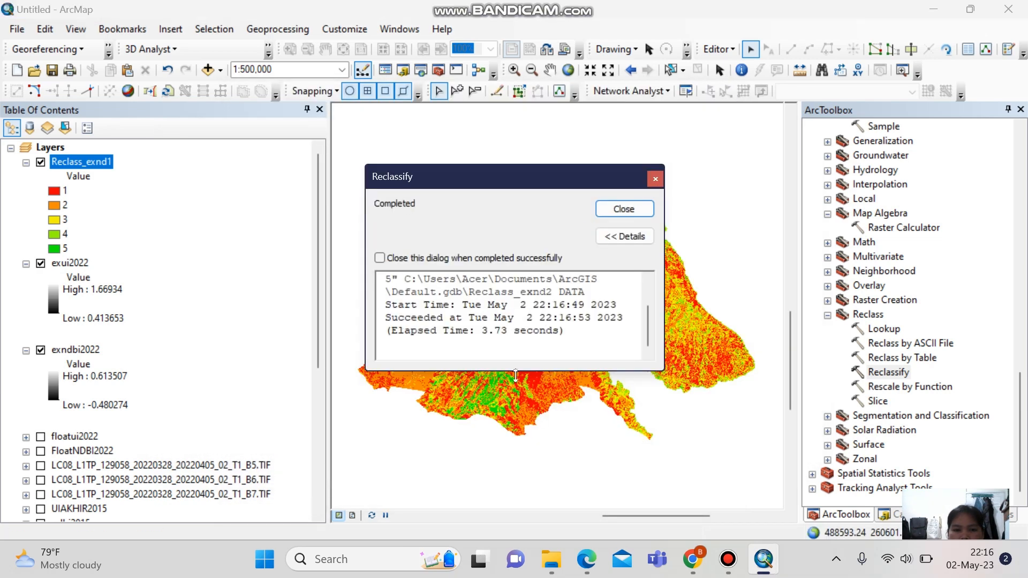
click(624, 209)
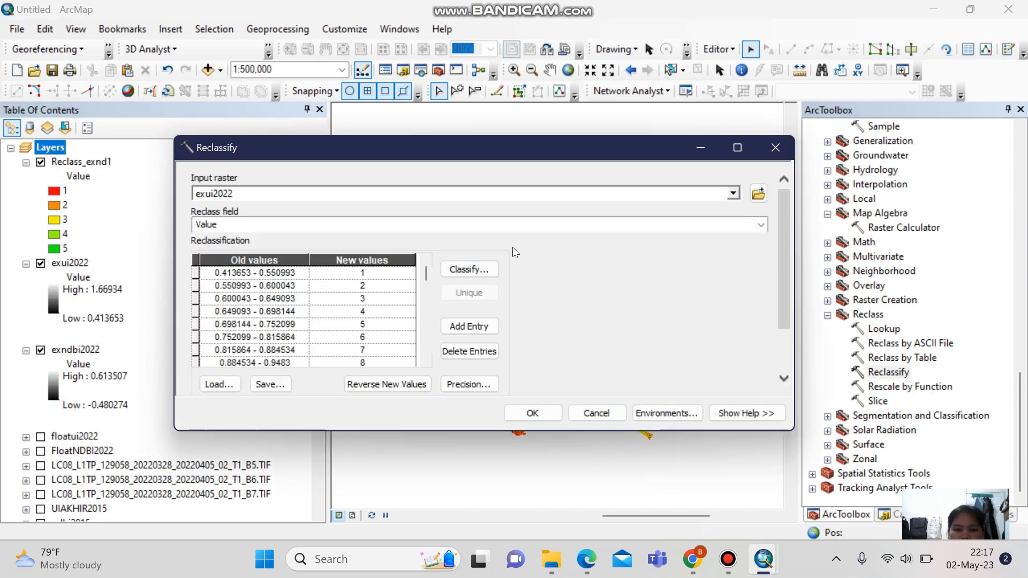
Reclassify the exui2022 raster into five classes.
click(471, 268)
click(699, 440)
click(536, 413)
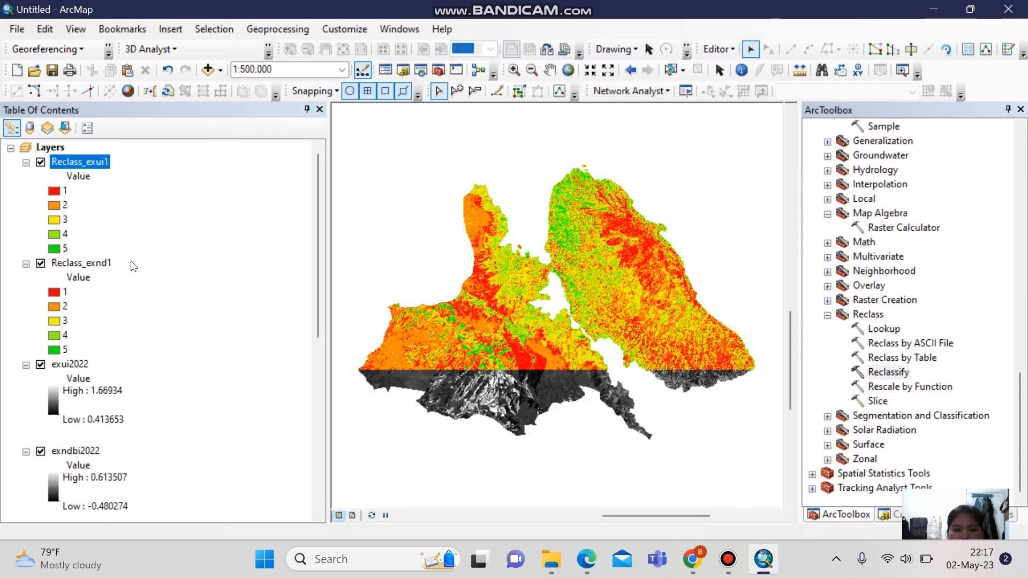
Collapse the legends of the Reclass_exnd1, exui2022, exndbi2022 and Reclass_exui1 layers.
click(26, 263)
click(26, 278)
click(25, 292)
click(26, 162)
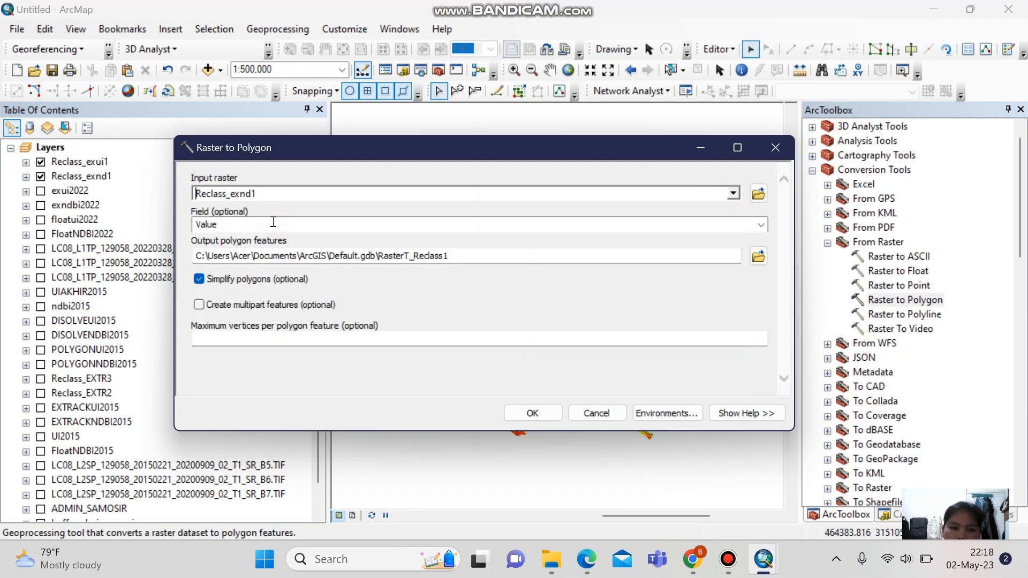
Convert Reclass_exnd1 to simplified polygons by the Value field, saving the output as polygon2022 in hasilnya.
click(758, 256)
text(POLY)
key(BackSpace)
key(BackSpace)
key(BackSpace)
key(BackSpace)
text(polygon2022)
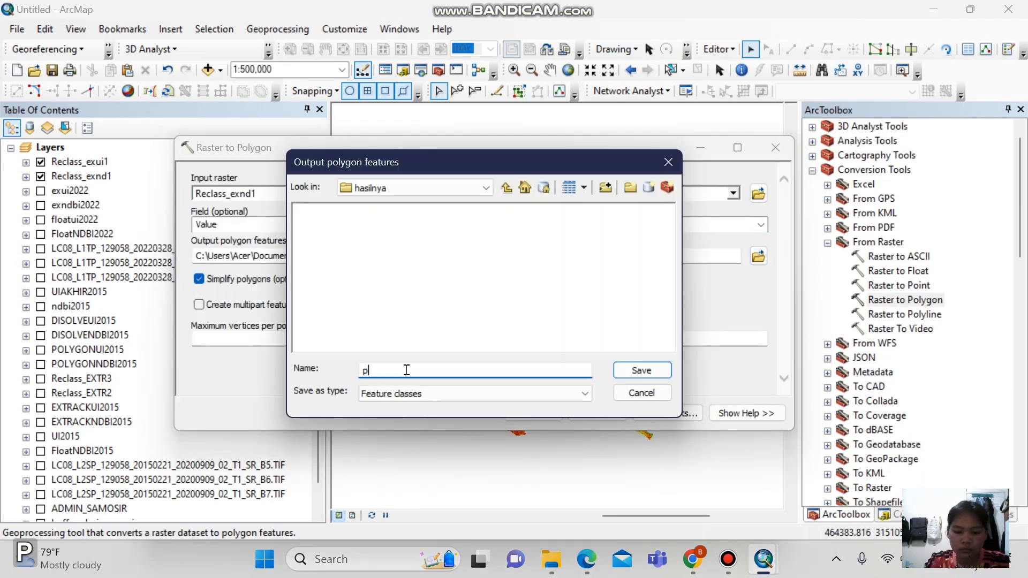
click(641, 370)
click(536, 414)
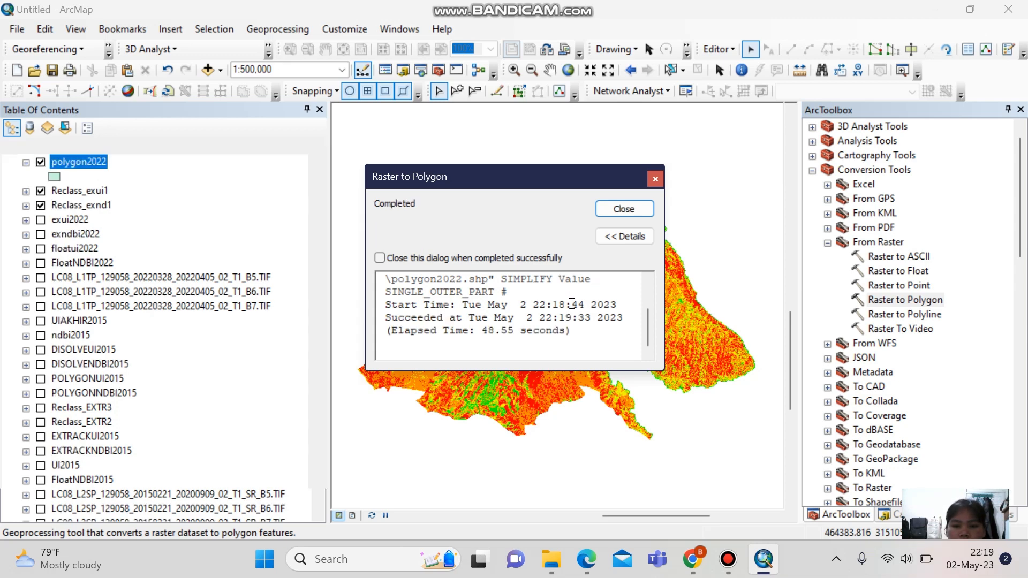
click(624, 209)
Convert the Reclass_exui1 raster to polygons and save the output as polygonui2022.
double_click(905, 300)
click(758, 257)
click(382, 368)
text(polygonui2022)
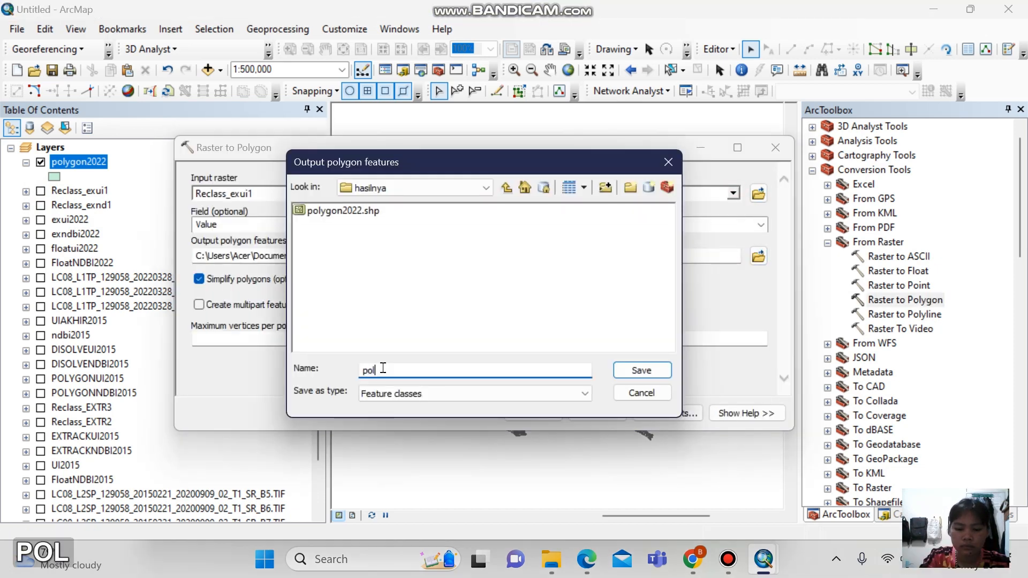
key(Return)
click(532, 414)
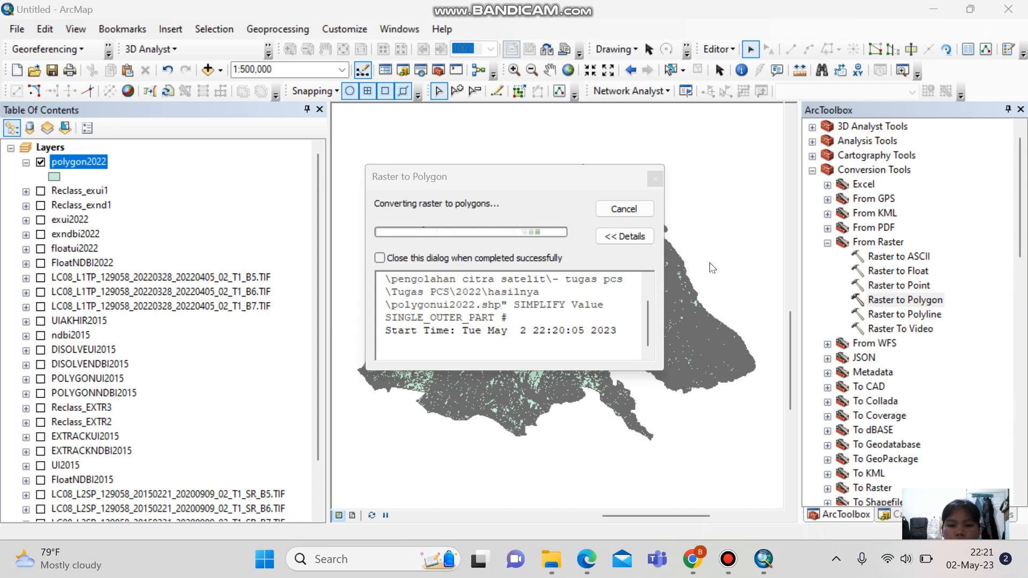
click(624, 209)
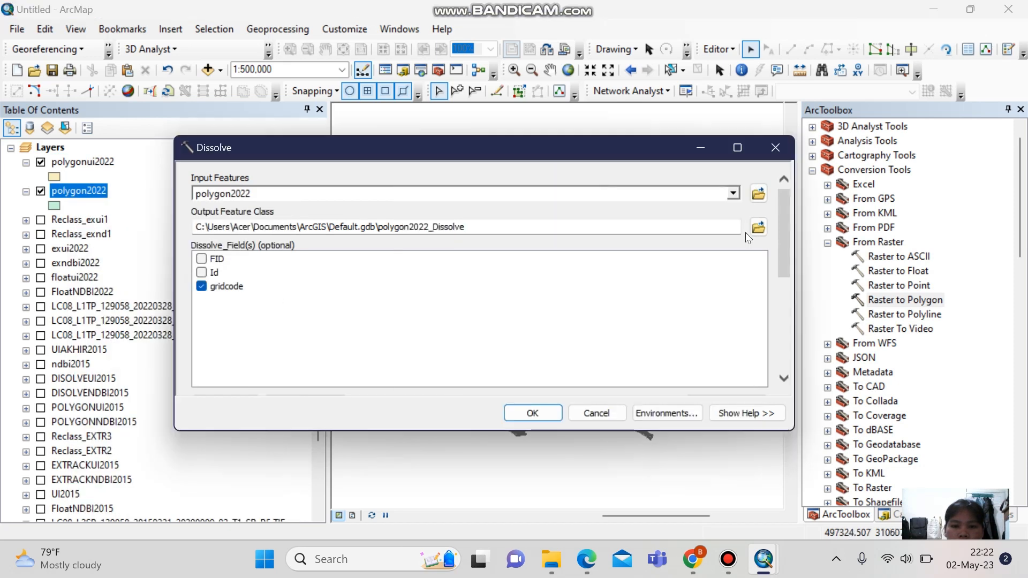
Dissolve polygon2022 by gridcode and save the output as disolvendbi2022.
click(758, 227)
click(399, 369)
text(disolvendbi2022)
key(Return)
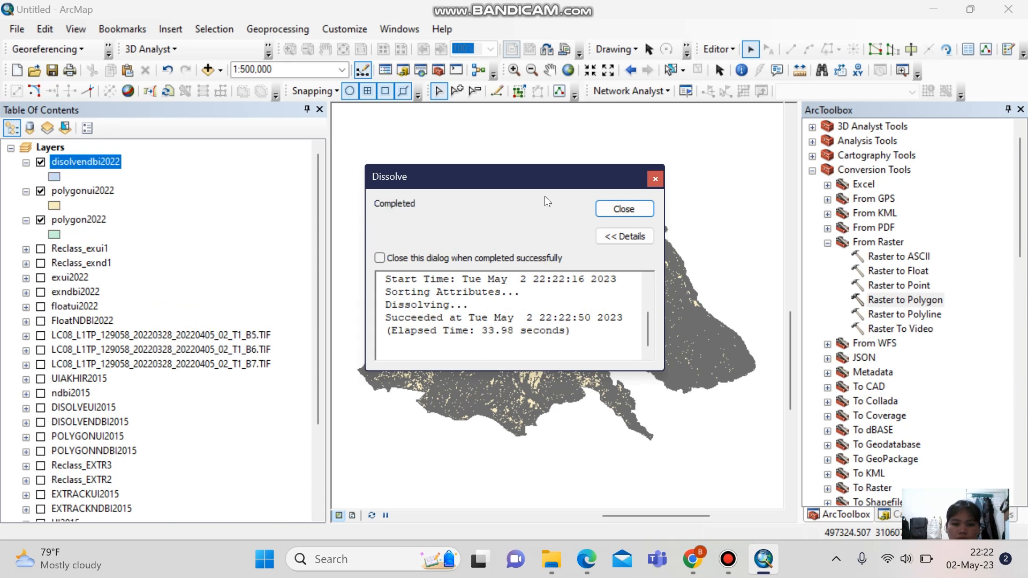
click(624, 209)
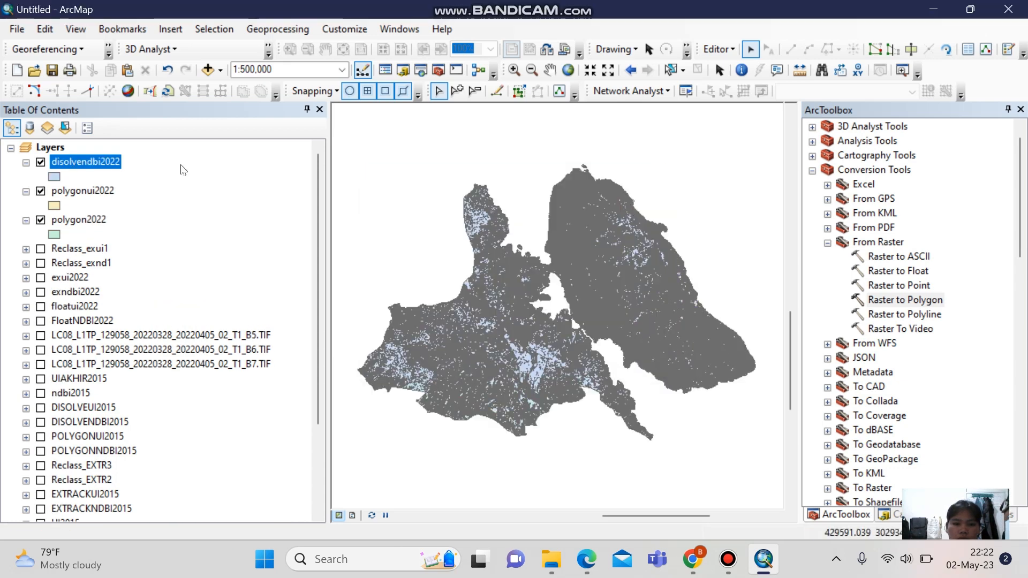
Dissolve polygonui2022 by gridcode and save the output as disolveui2022.
click(758, 227)
text(disolveui2022)
key(Return)
click(202, 286)
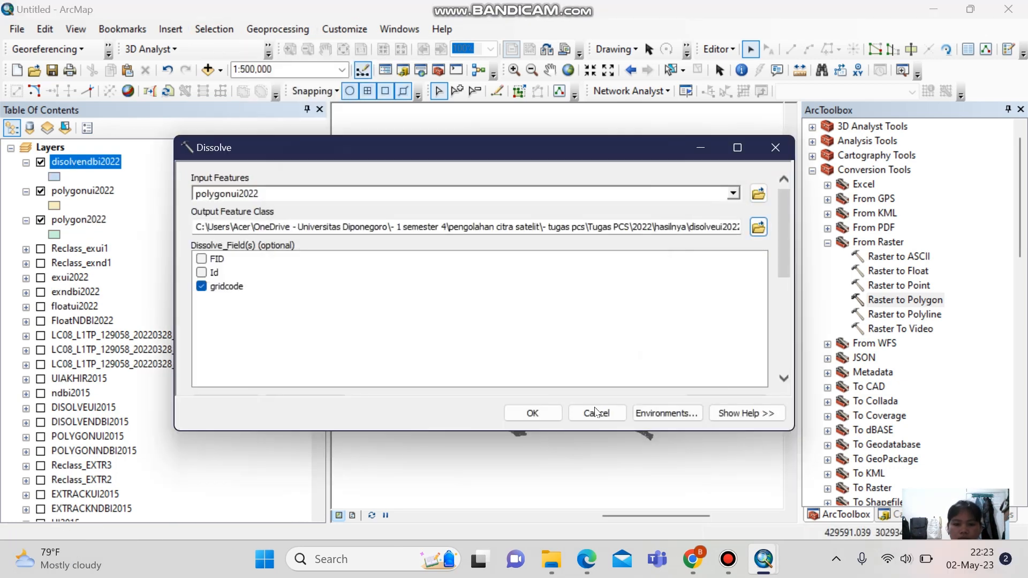
click(532, 412)
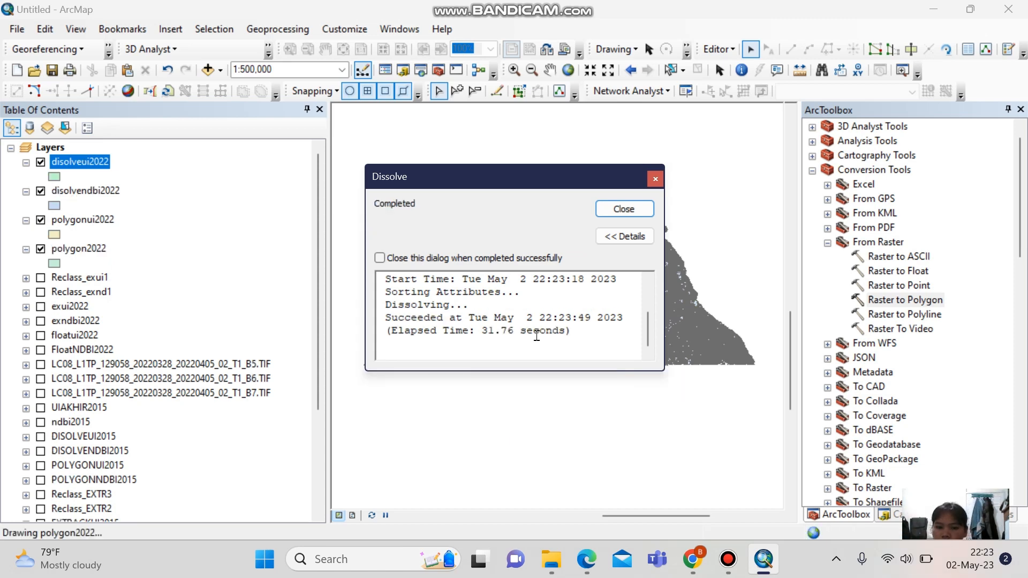
click(624, 208)
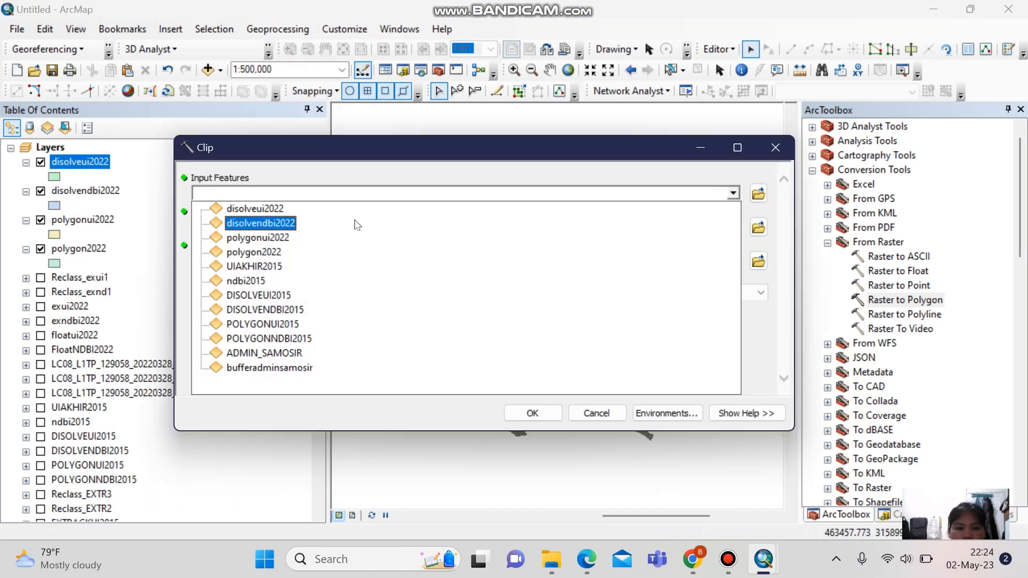
Clip disolvendbi2022 to the ADMIN_SAMOSIR boundary and save the output as ndbiakhir2022.
click(357, 224)
click(758, 261)
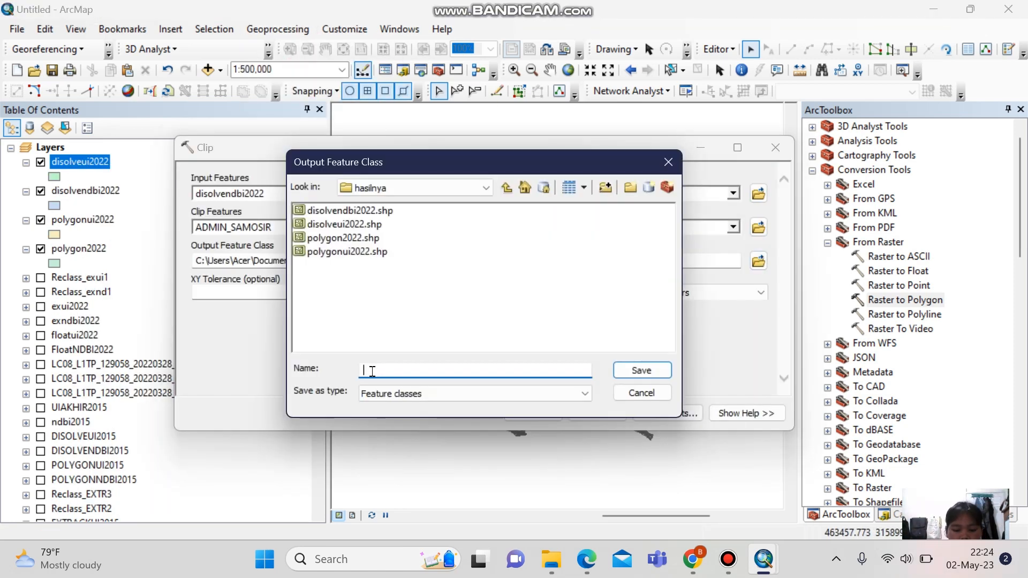
text(ndbiakhir2022)
key(Return)
click(530, 415)
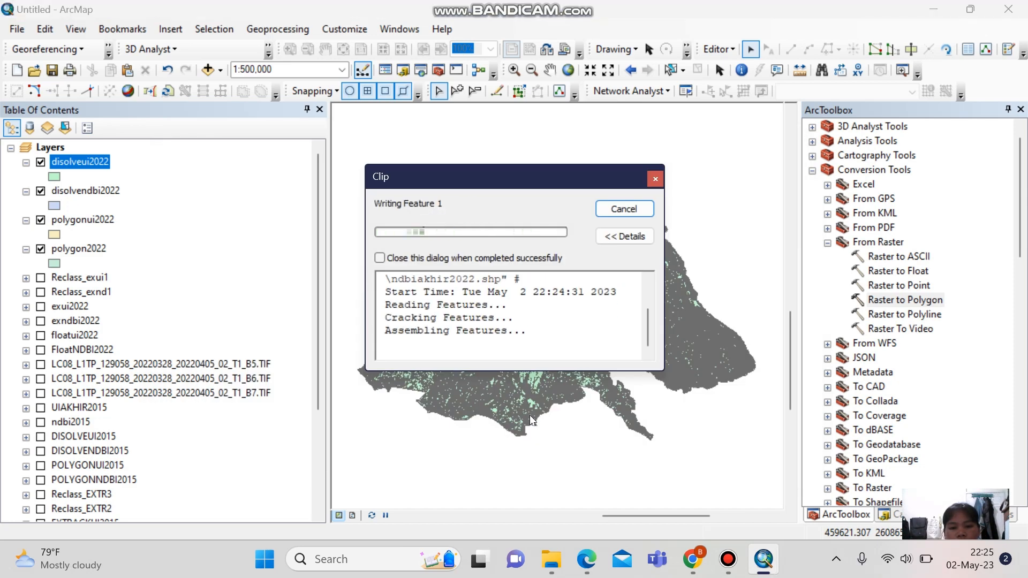
Clip disolveui2022 to the ADMIN_SAMOSIR boundary and save the output as uiakhir2022.
click(278, 29)
click(277, 65)
click(733, 194)
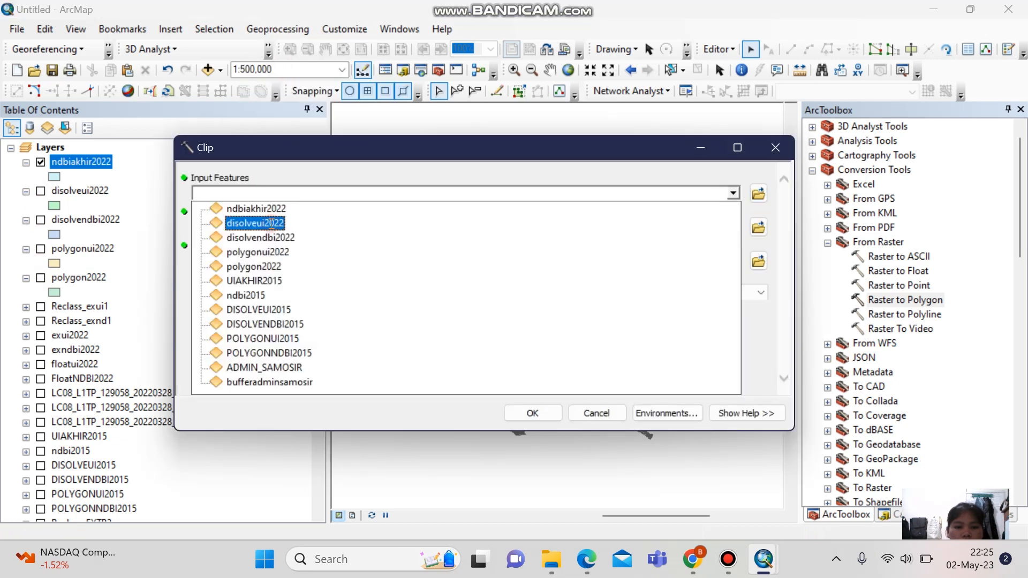
click(257, 223)
click(734, 227)
click(257, 400)
click(758, 260)
click(379, 369)
text(uiakhir2022)
click(641, 371)
click(534, 414)
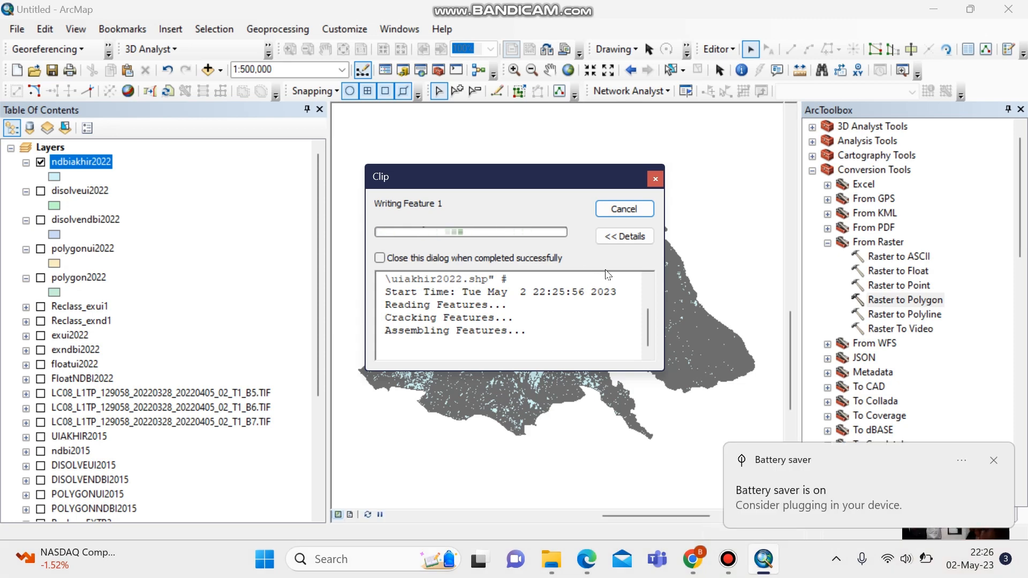
click(624, 209)
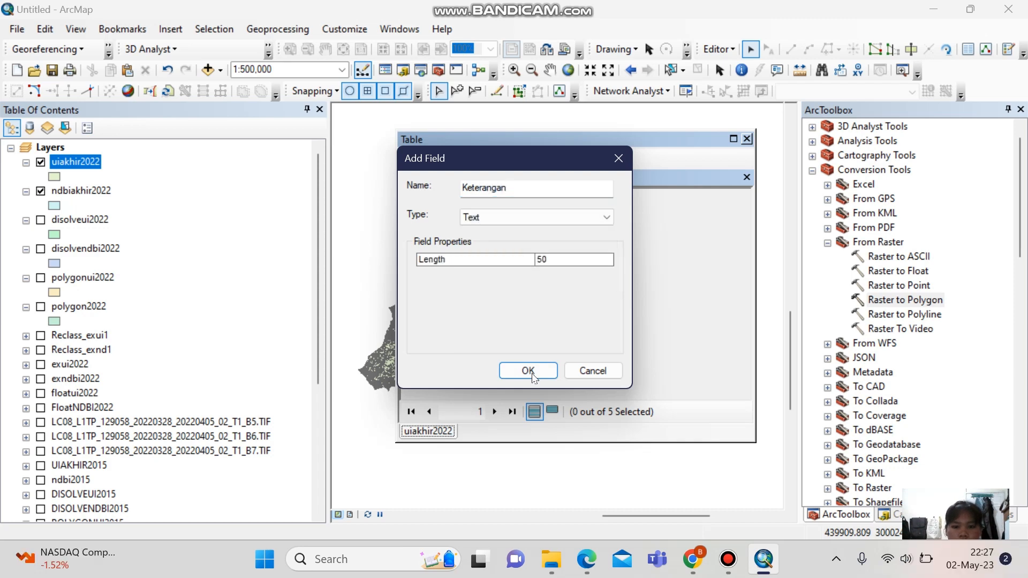
Add a Keterangan text field of length 50 and a Luas_Ha field to uiakhir2022, and add a Keterangan field to ndbiakhir2022.
click(528, 371)
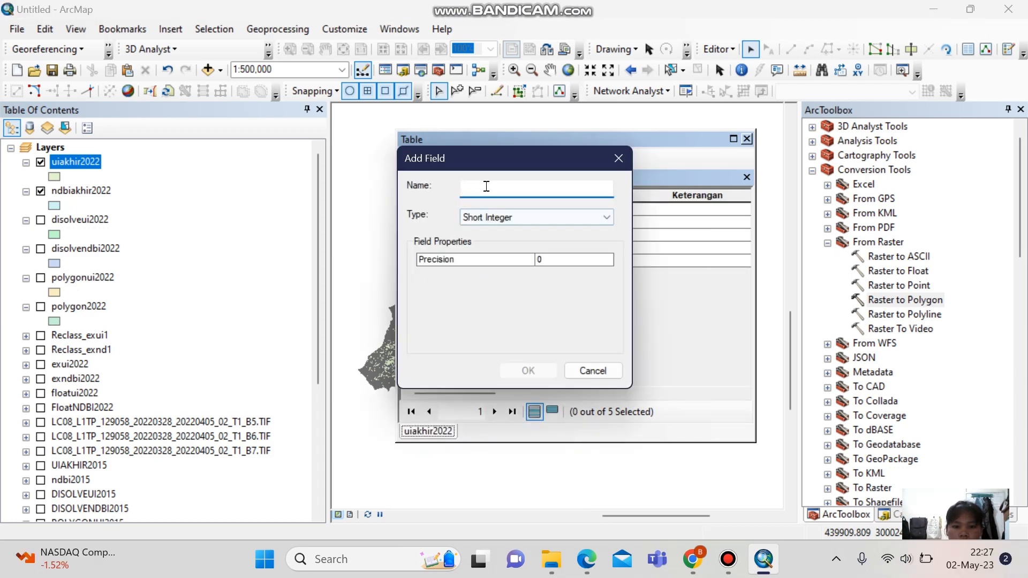
text(Luas_)
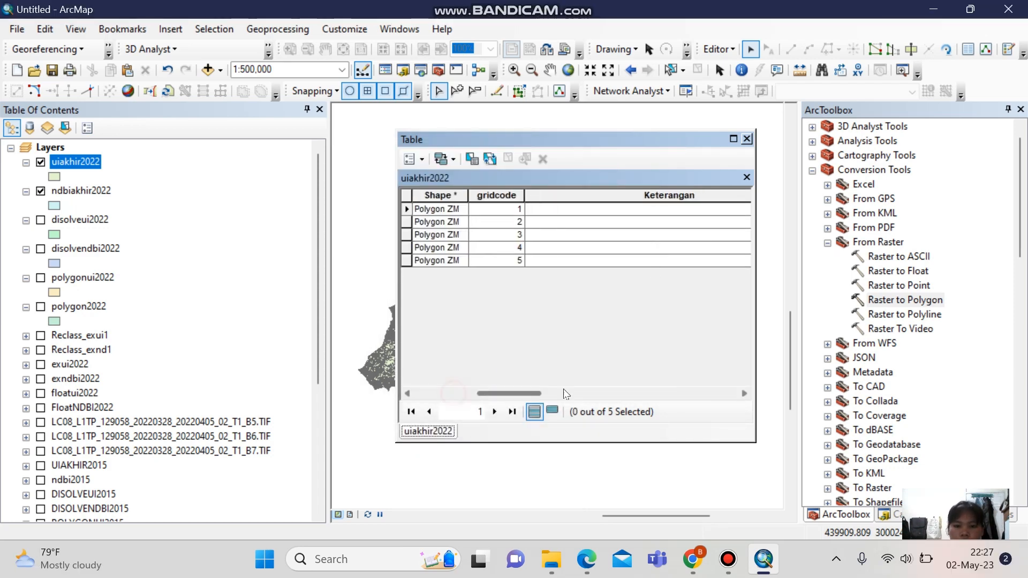
right_click(81, 191)
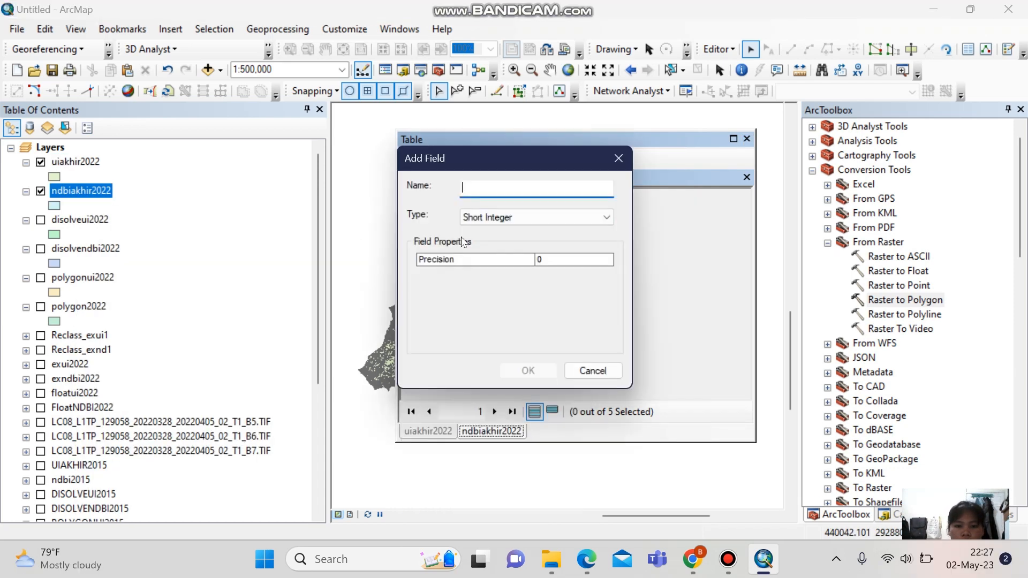
text(Keterangan)
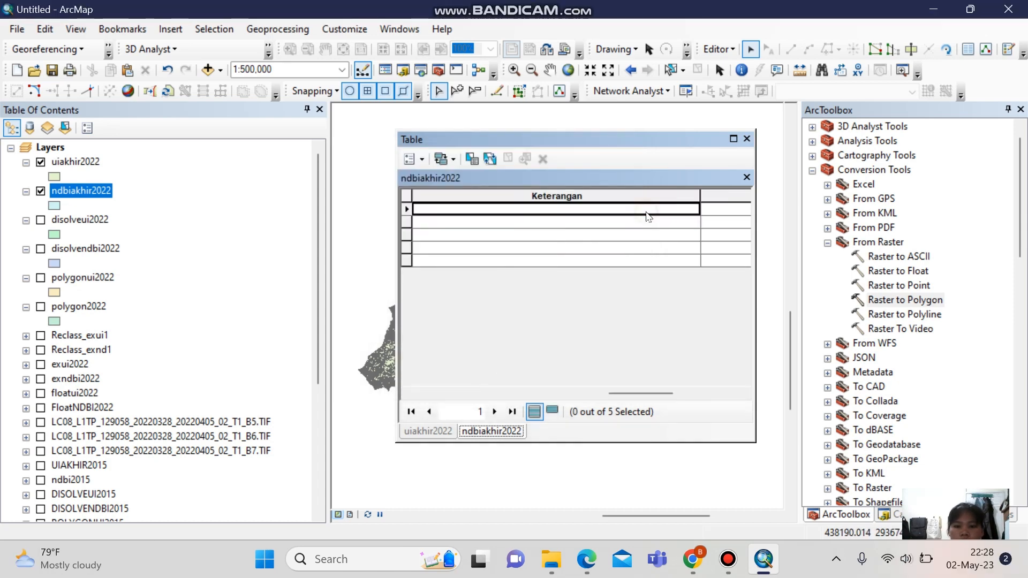
Start editing ndbiakhir2022 and fill Keterangan in row order with Non terbangun, Kepadatan rendah, Kepadatan sedang, Kepadatan tinggi and Kepadatan sangat tinggi.
right_click(88, 196)
click(354, 396)
click(473, 326)
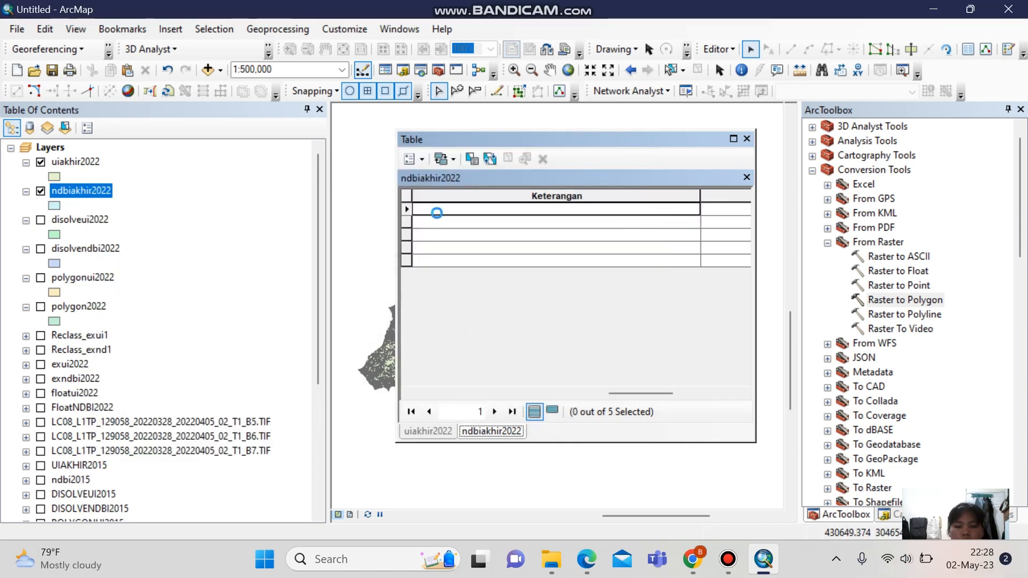
text(Non terbangun)
key(Return)
text(Kepadatan rem)
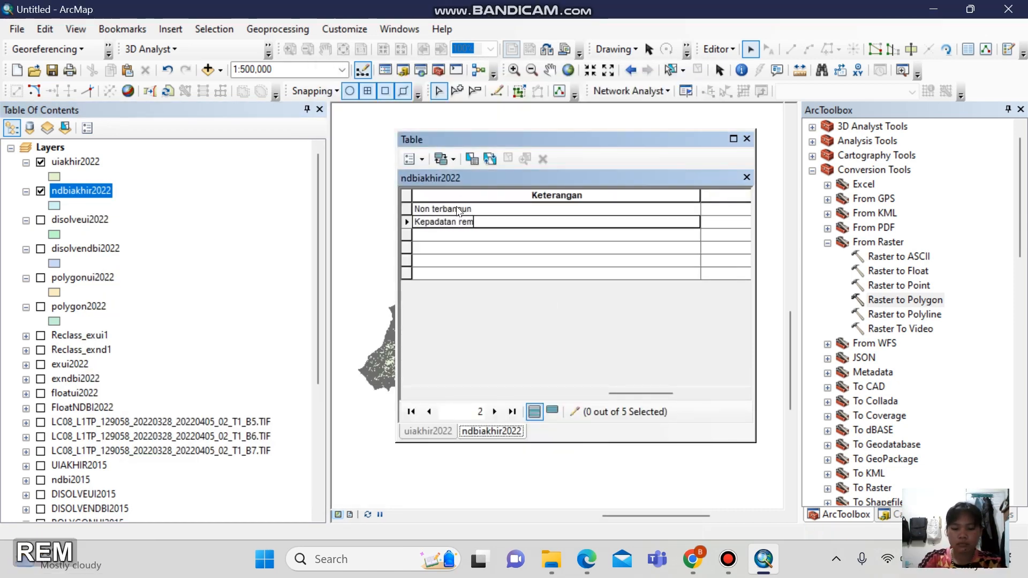
key(BackSpace)
text(ndah)
key(Return)
text(Kepadatan sedang)
key(Return)
text(Kepadatan )
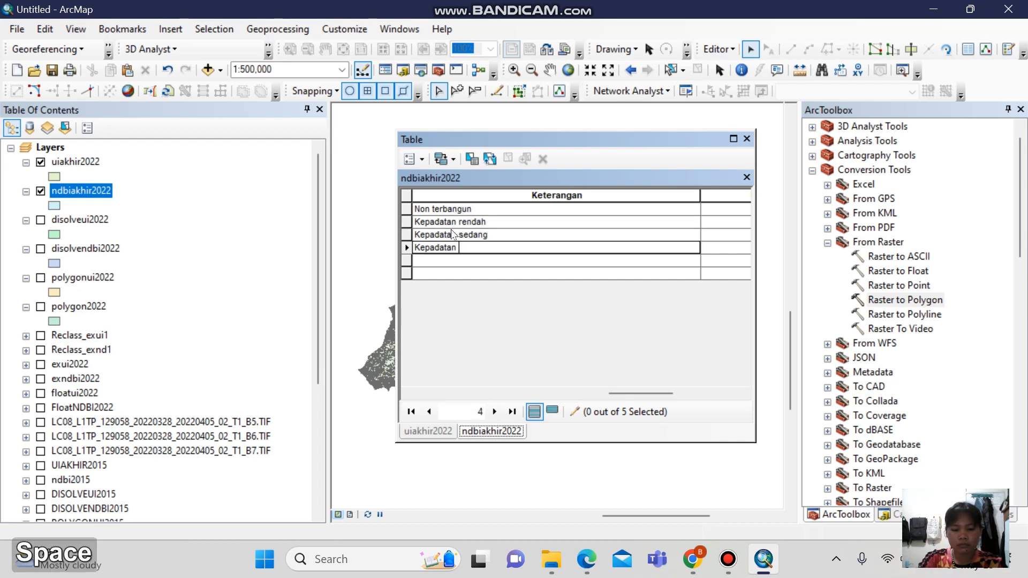
text(tinggi)
key(Return)
text(Kepadatan sangat tinggi)
Calculate the polygon areas in hectares in the area field of ndbiakhir2022.
right_click(718, 197)
click(765, 321)
click(514, 317)
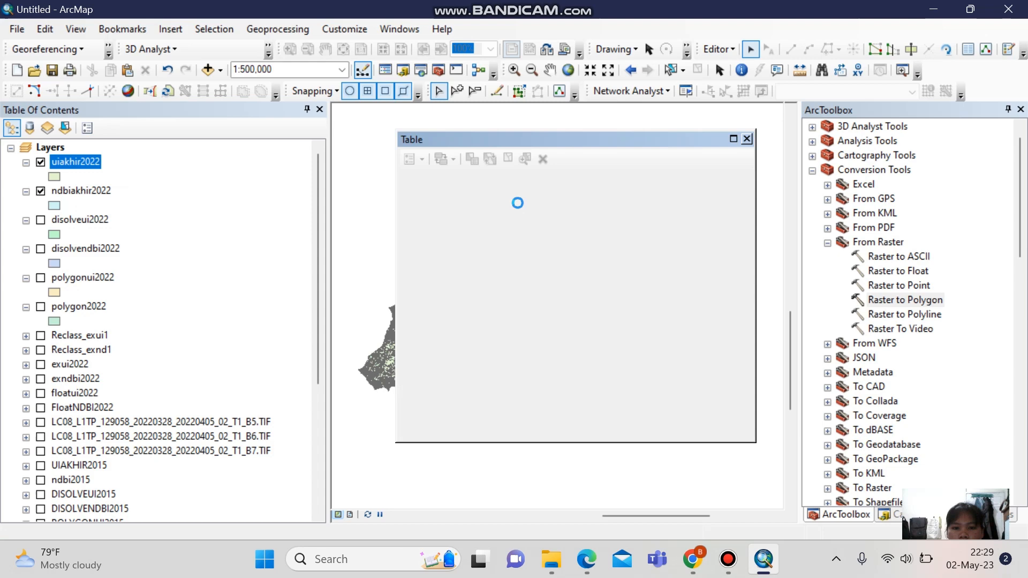
Fill Keterangan in uiakhir2022 in row order with Non terbangun, Kepadatan rendah, Kepadatan sedang, Kepadatan tinggi and Kepadatan sangat tinggi.
text(Non )
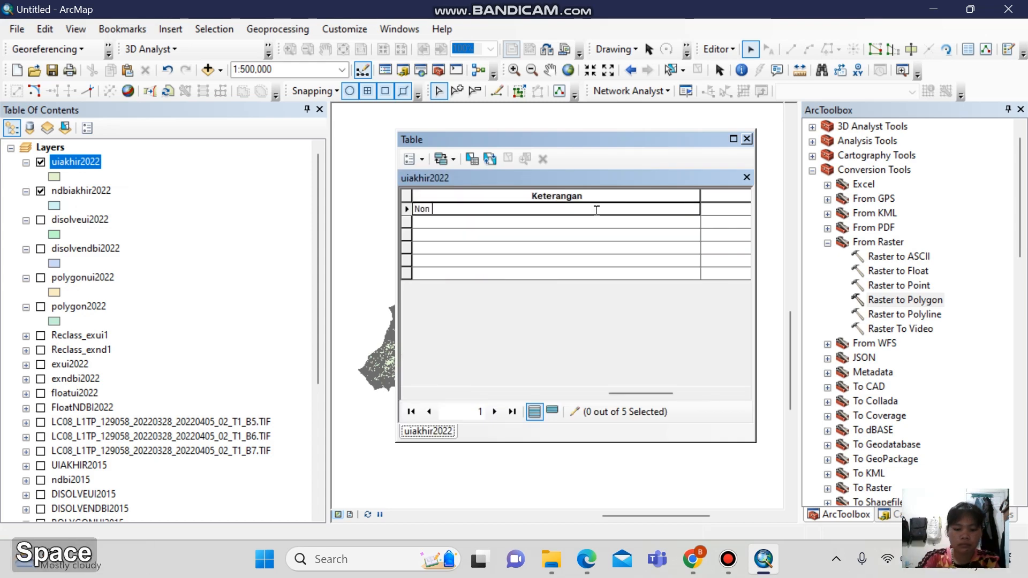
text(terbangun)
key(Return)
text(Kepadatan rendah)
key(Return)
text(Kepadatan sedang)
key(Return)
text(Kepa)
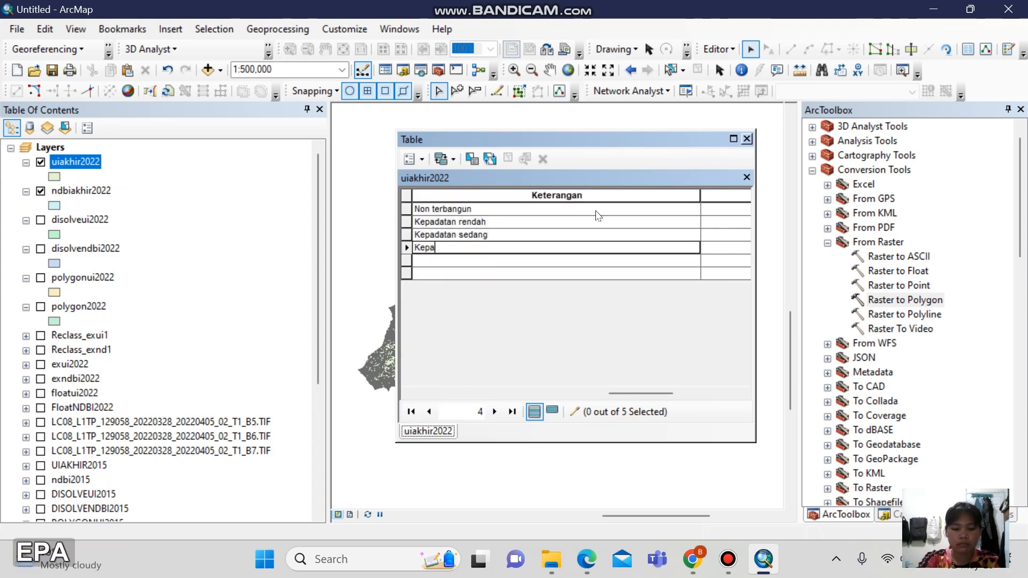
text(dan tinggi)
key(Return)
text(Kepadatan sangat tinggi)
Calculate the areas of uiakhir2022 in hectares using the data source's coordinate system, close the table and stop editing.
right_click(725, 195)
click(771, 317)
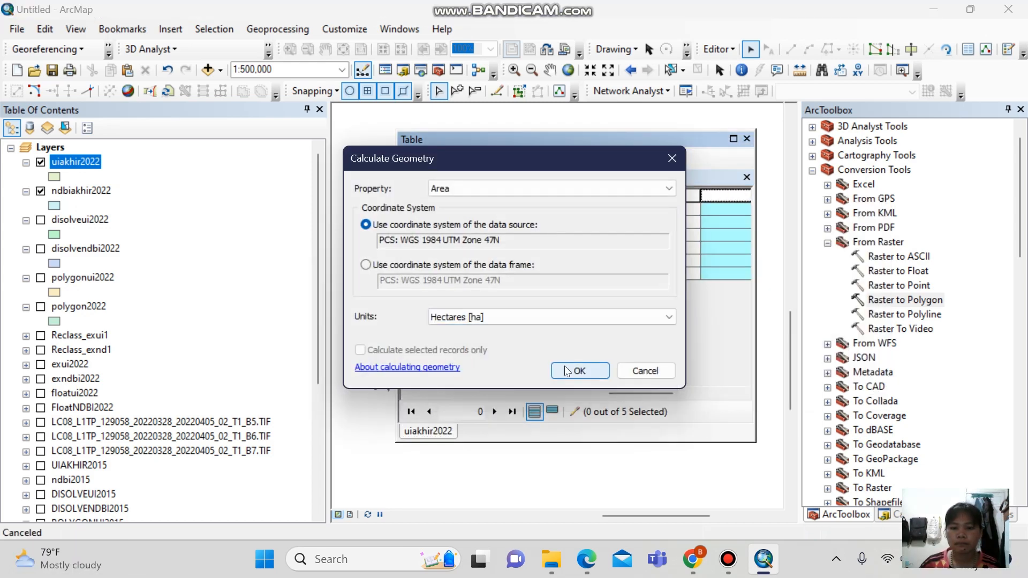
click(567, 371)
click(746, 139)
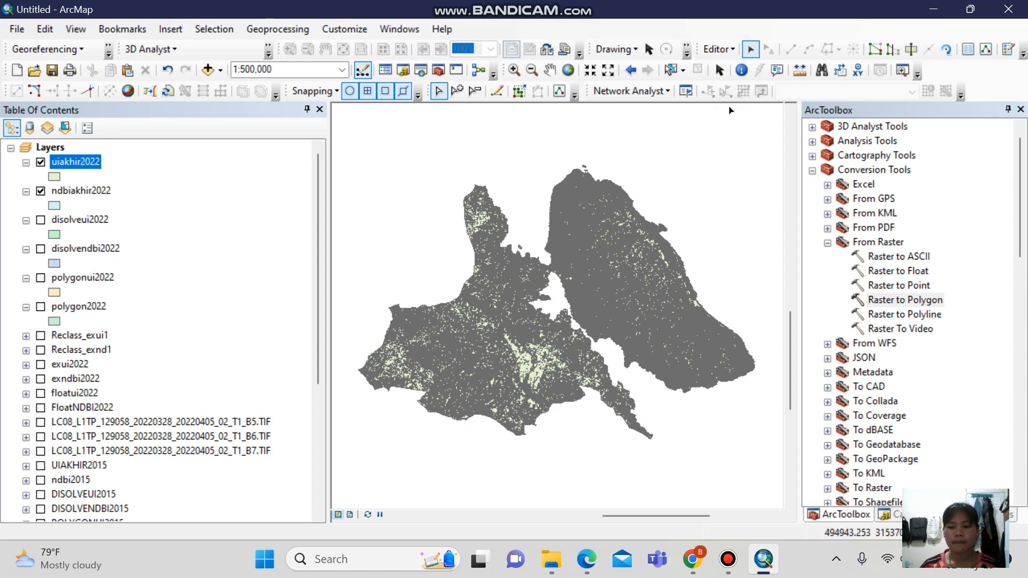
click(718, 49)
click(746, 81)
Symbolize uiakhir2022 by unique values of Keterangan, adding all values and ordering them from Non terbangun to Kepadatan sangat tinggi.
double_click(76, 162)
click(284, 125)
click(517, 139)
click(451, 172)
click(692, 141)
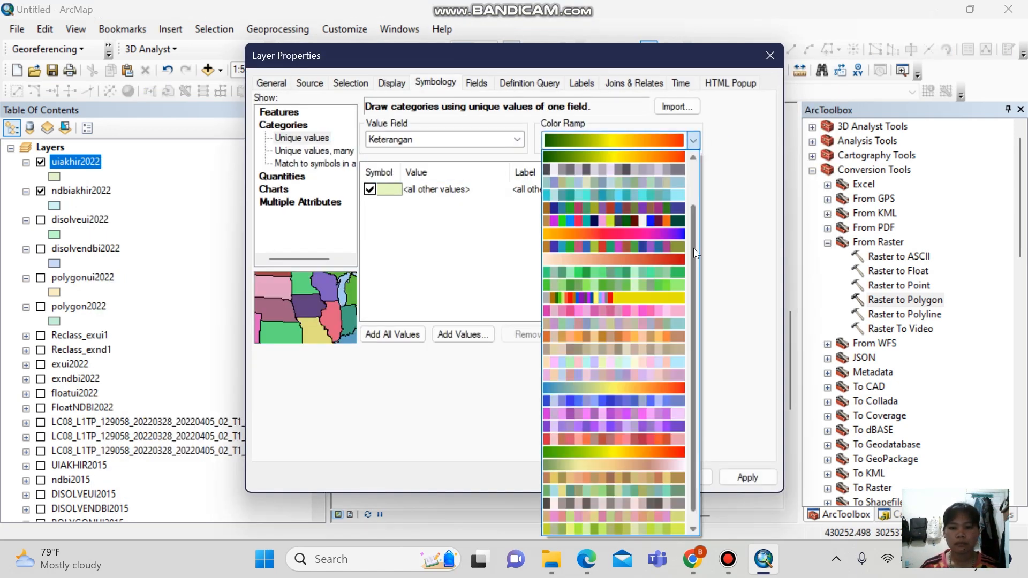
drag(693, 248, 708, 178)
click(709, 178)
click(392, 335)
click(462, 245)
drag(427, 272, 463, 274)
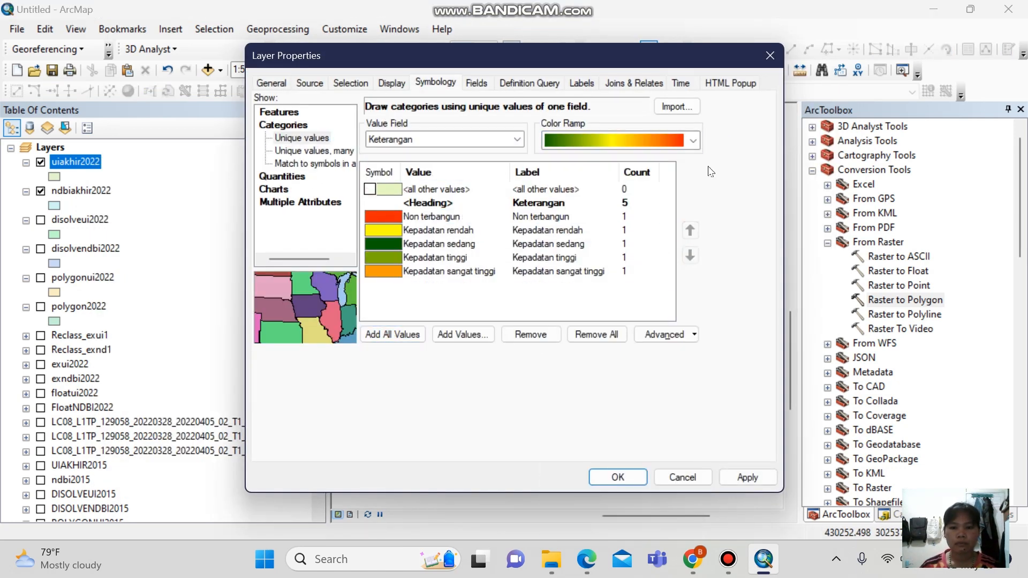
Apply the green-yellow-red color ramp to the ordered uiakhir2022 classes and accept the symbology.
click(693, 141)
click(621, 162)
click(747, 477)
click(618, 477)
Set the outline color of the uiakhir2022 density class symbols to No Color.
click(55, 191)
click(715, 224)
click(746, 245)
click(639, 398)
click(54, 205)
click(715, 224)
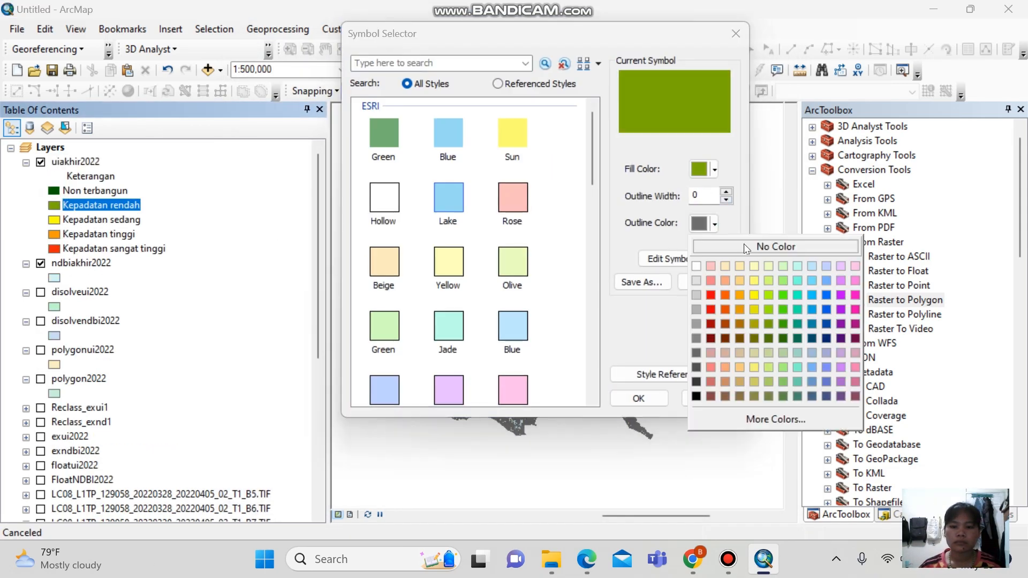
click(744, 245)
click(639, 398)
click(54, 219)
click(715, 224)
click(734, 247)
click(715, 223)
click(739, 246)
click(639, 398)
Symbolize ndbiakhir2022 by unique values of Keterangan, adding all values and ordering them from Non terbangun to Kepadatan sangat tinggi.
right_click(78, 263)
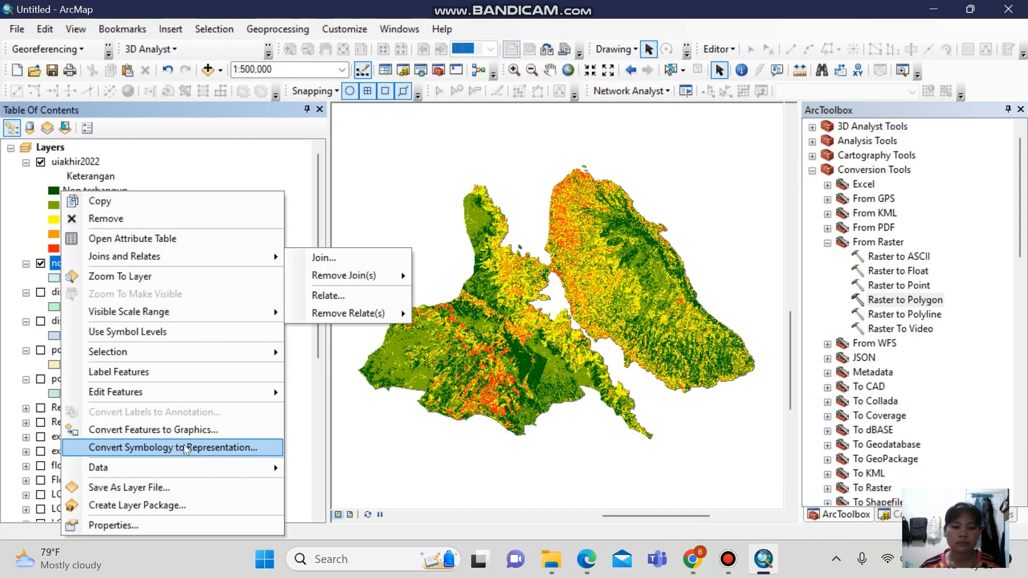
click(184, 280)
right_click(78, 264)
click(113, 525)
click(388, 176)
click(726, 201)
click(639, 398)
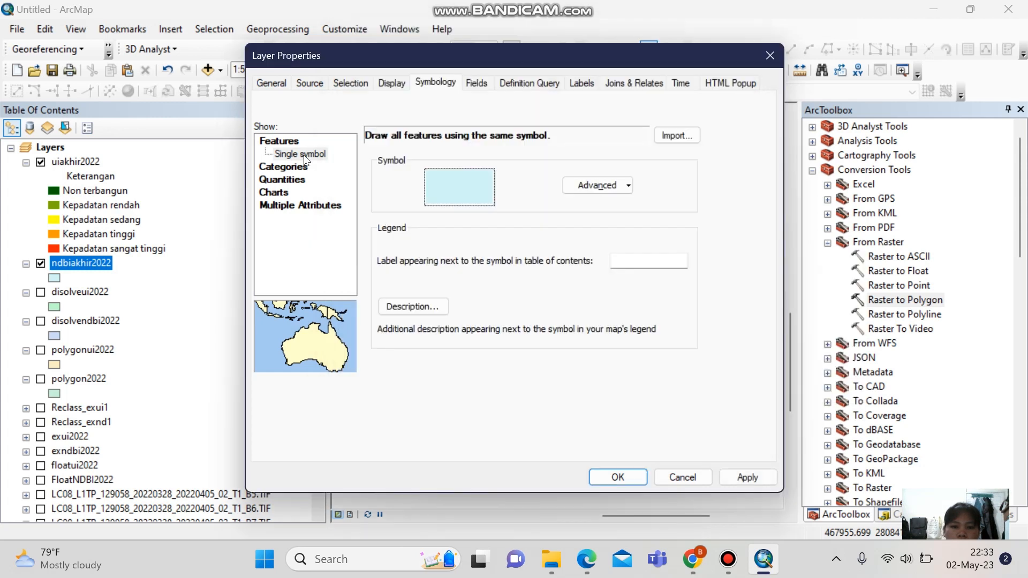
click(284, 166)
click(518, 169)
click(395, 206)
click(392, 363)
click(432, 300)
click(690, 260)
click(690, 285)
click(690, 284)
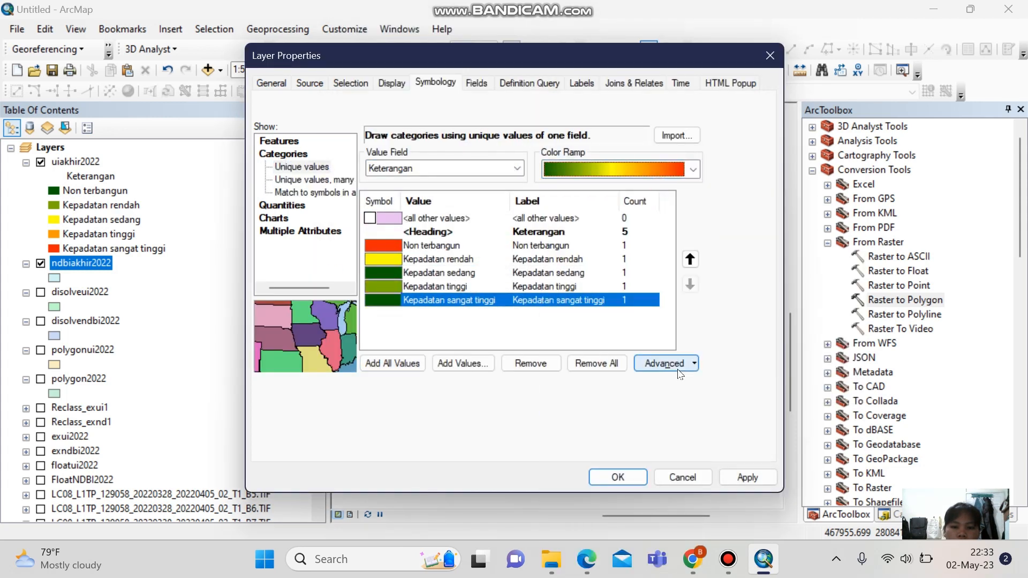
Apply the green-yellow-red color ramp to the ordered ndbiakhir2022 classes and accept the symbology.
click(692, 169)
click(484, 337)
click(693, 169)
click(679, 373)
click(747, 478)
click(614, 477)
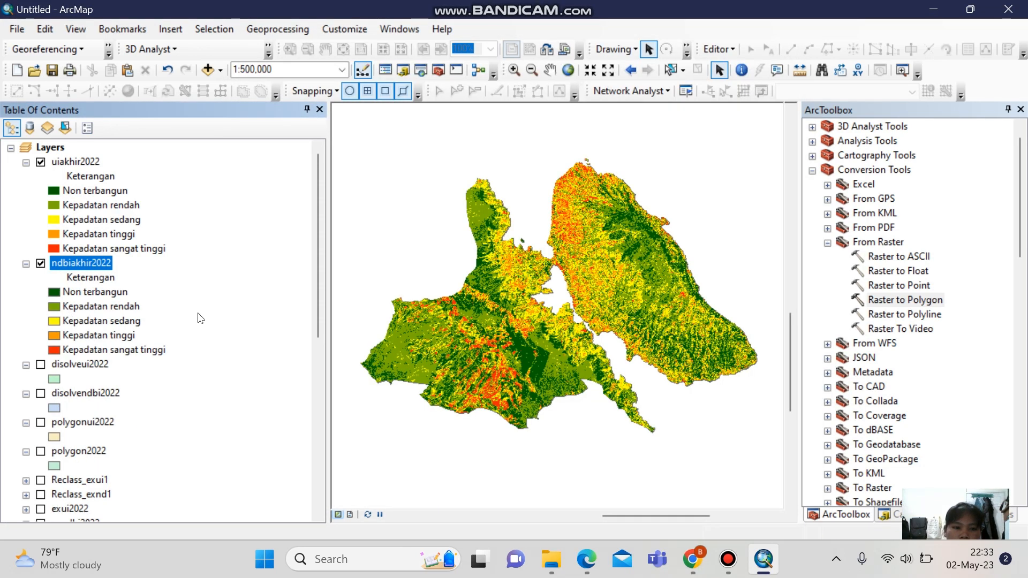
Hide uiakhir2022 and set the outline color of the ndbiakhir2022 density class symbols to No Color.
click(40, 162)
click(54, 292)
click(714, 224)
click(738, 246)
click(638, 399)
click(54, 307)
click(715, 224)
click(740, 242)
click(639, 399)
click(54, 321)
click(726, 201)
click(714, 223)
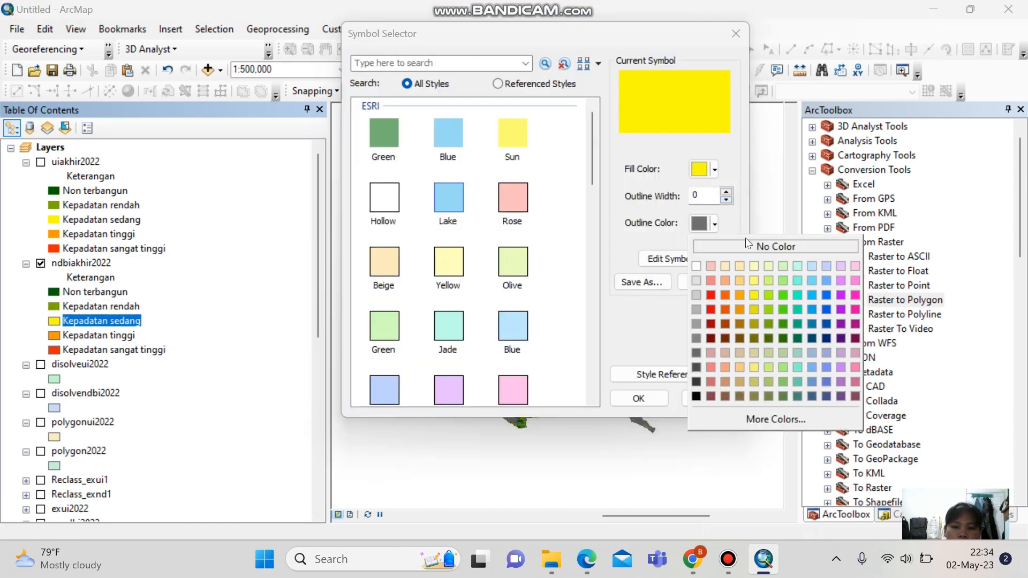
click(744, 244)
click(638, 399)
click(55, 336)
click(726, 200)
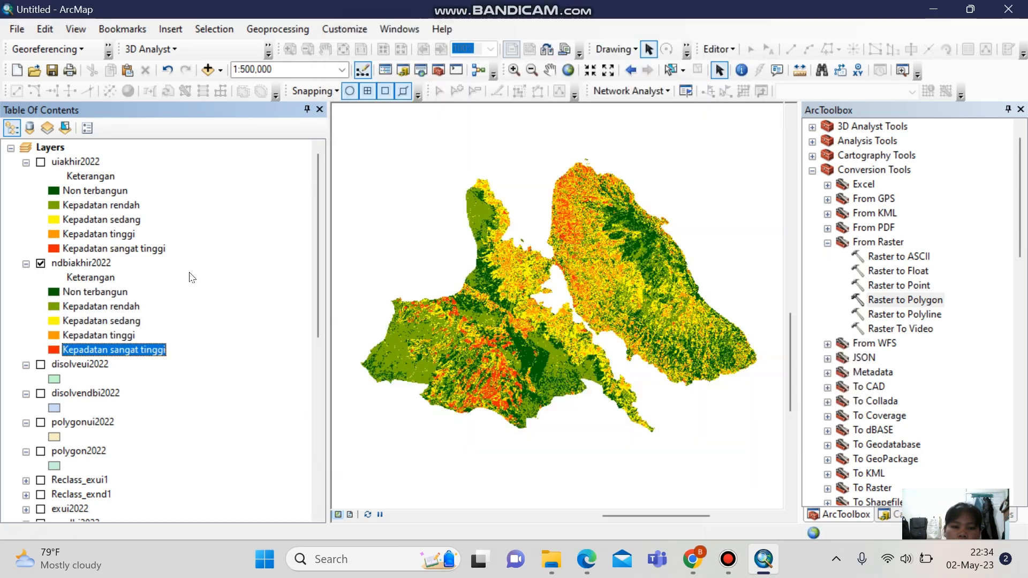
Toggle the visibility of uiakhir2022 to compare its density classes with those of ndbiakhir2022.
click(26, 264)
click(26, 264)
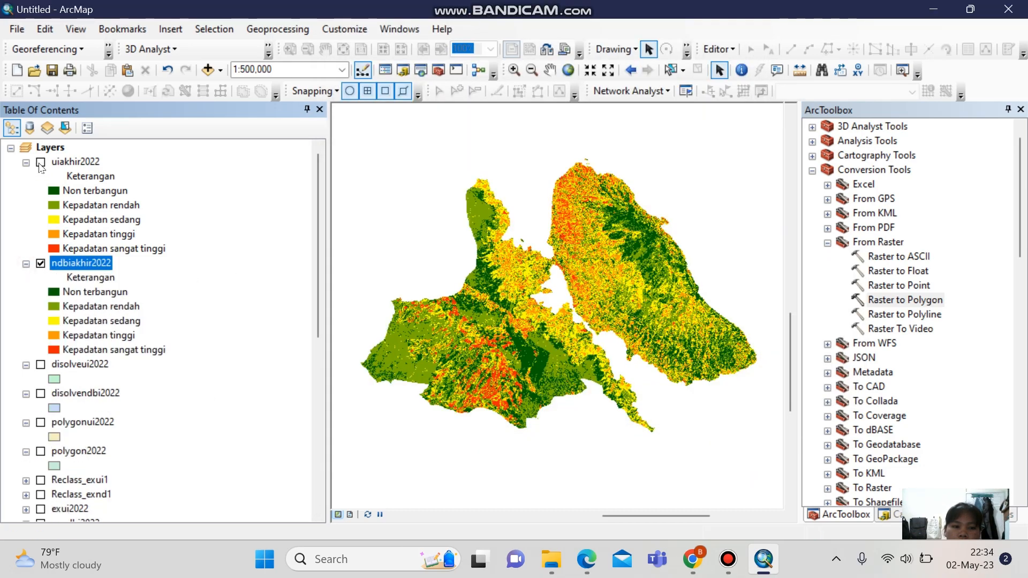
click(40, 162)
click(40, 162)
click(40, 162)
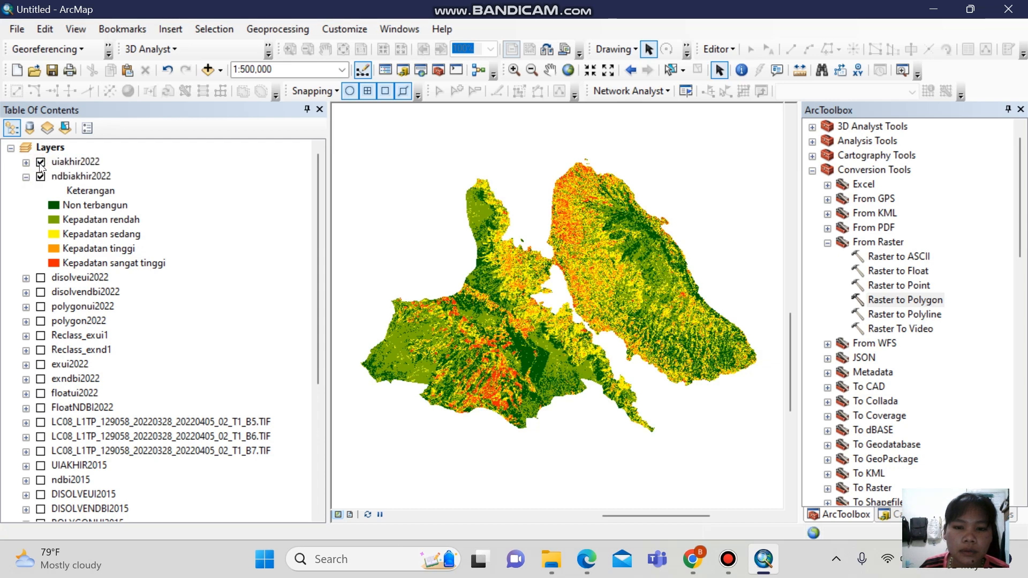
click(728, 560)
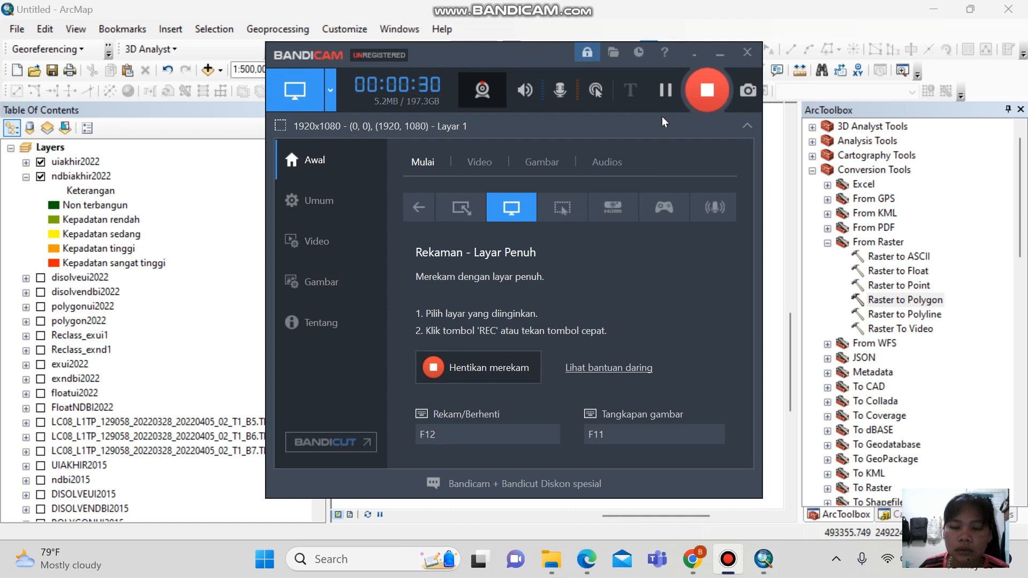
click(676, 94)
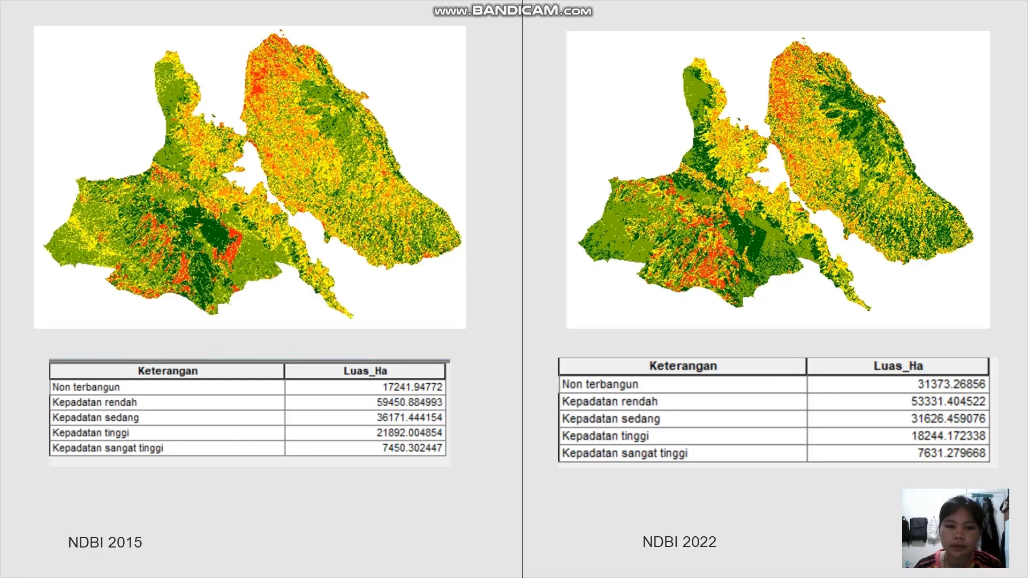